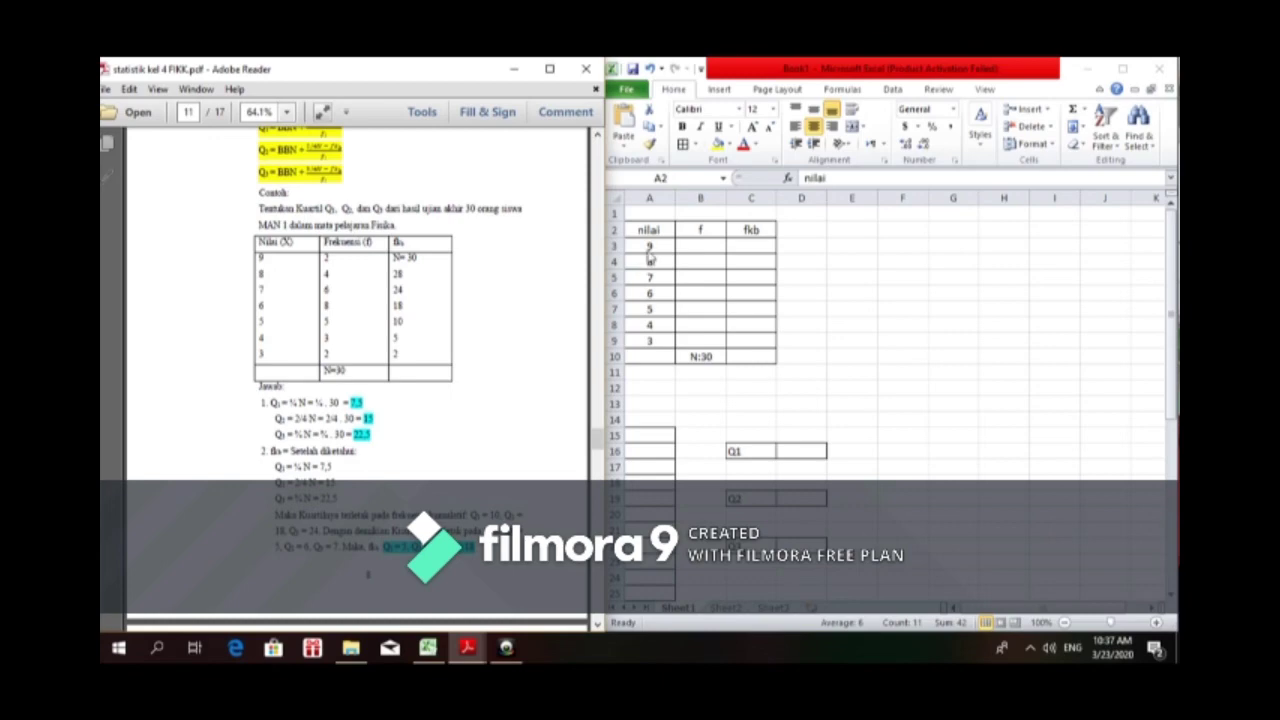
Step: Sort the nilai scores in A3:A9 from smallest to largest, continuing with the current selection only
left_click(650, 244)
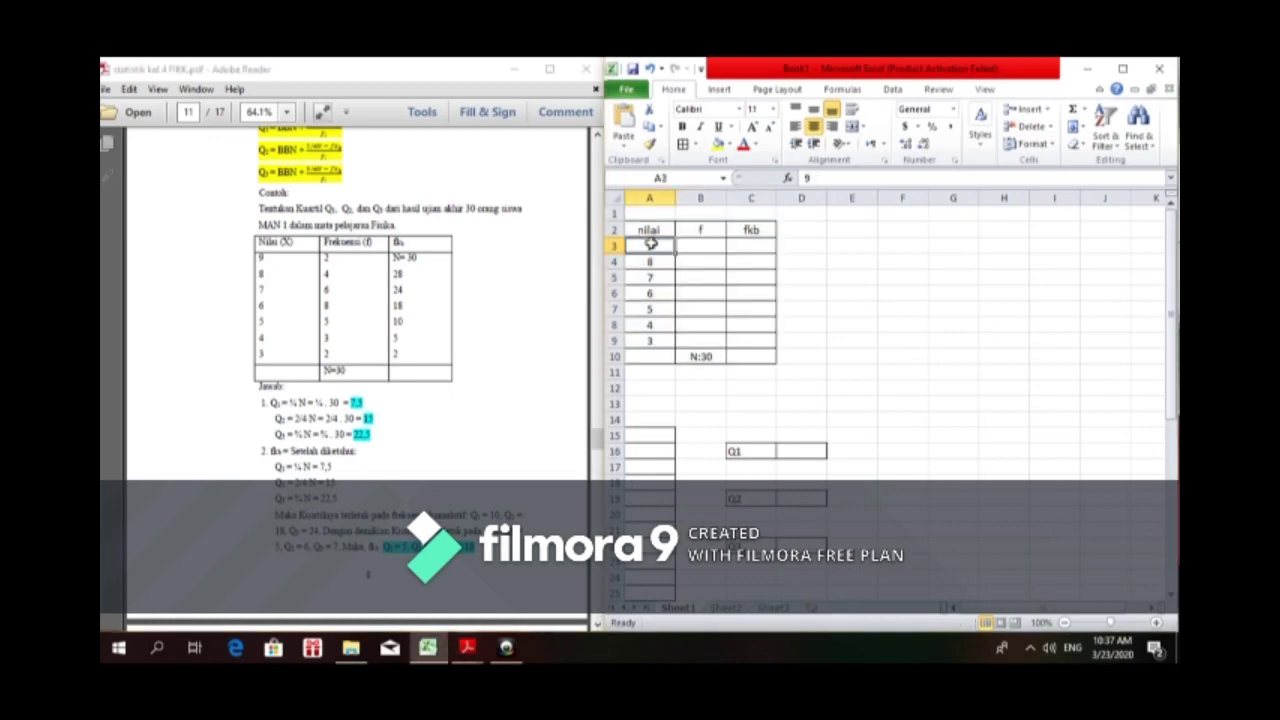
left_click_drag(650, 258, 652, 338)
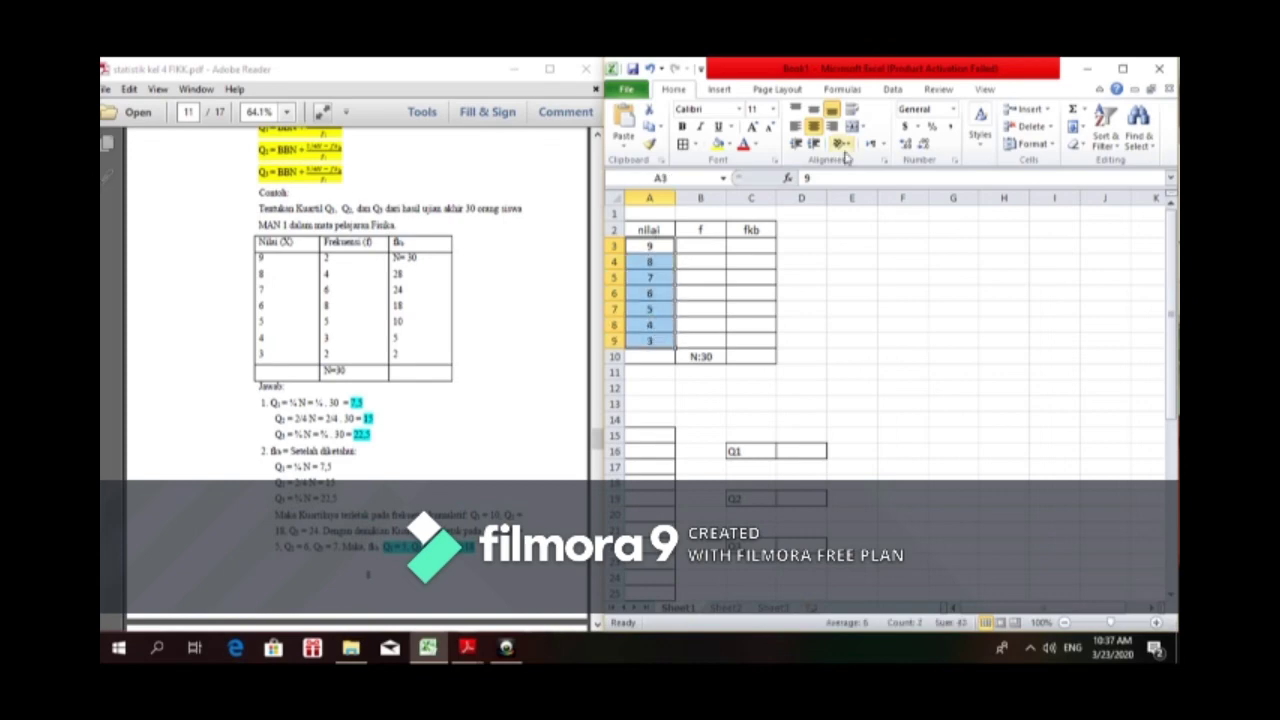
left_click(892, 90)
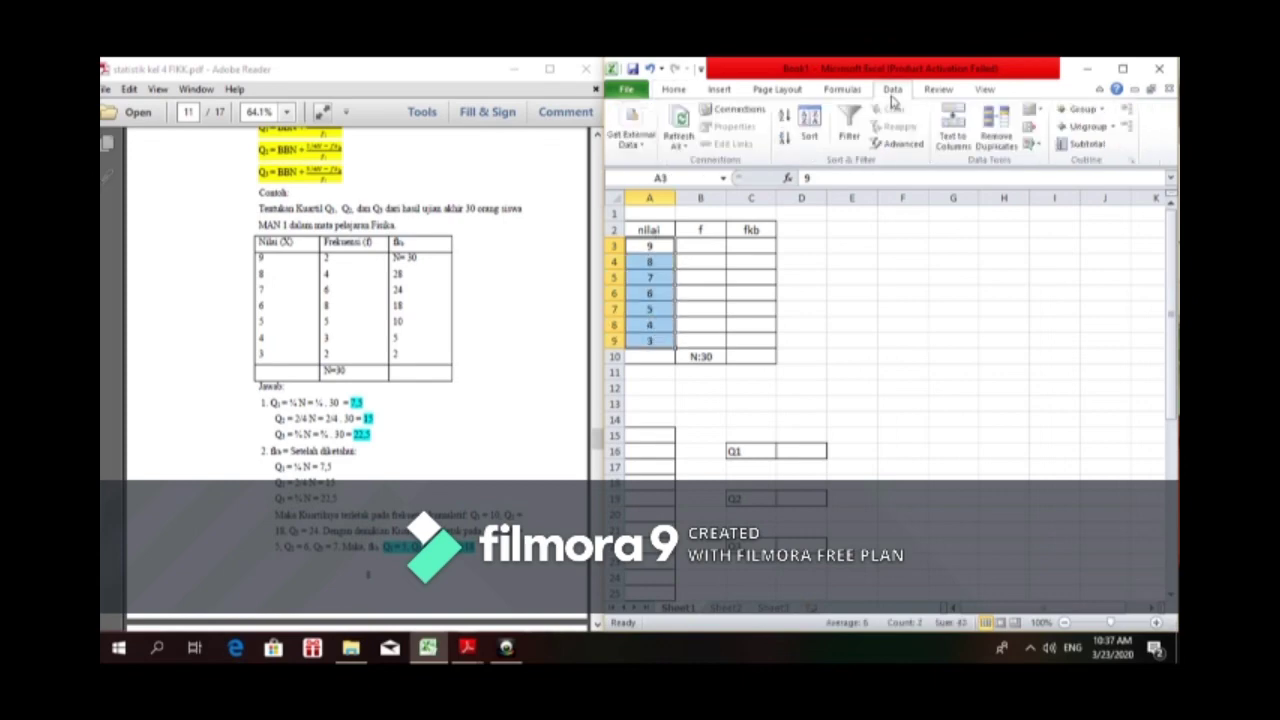
left_click(811, 128)
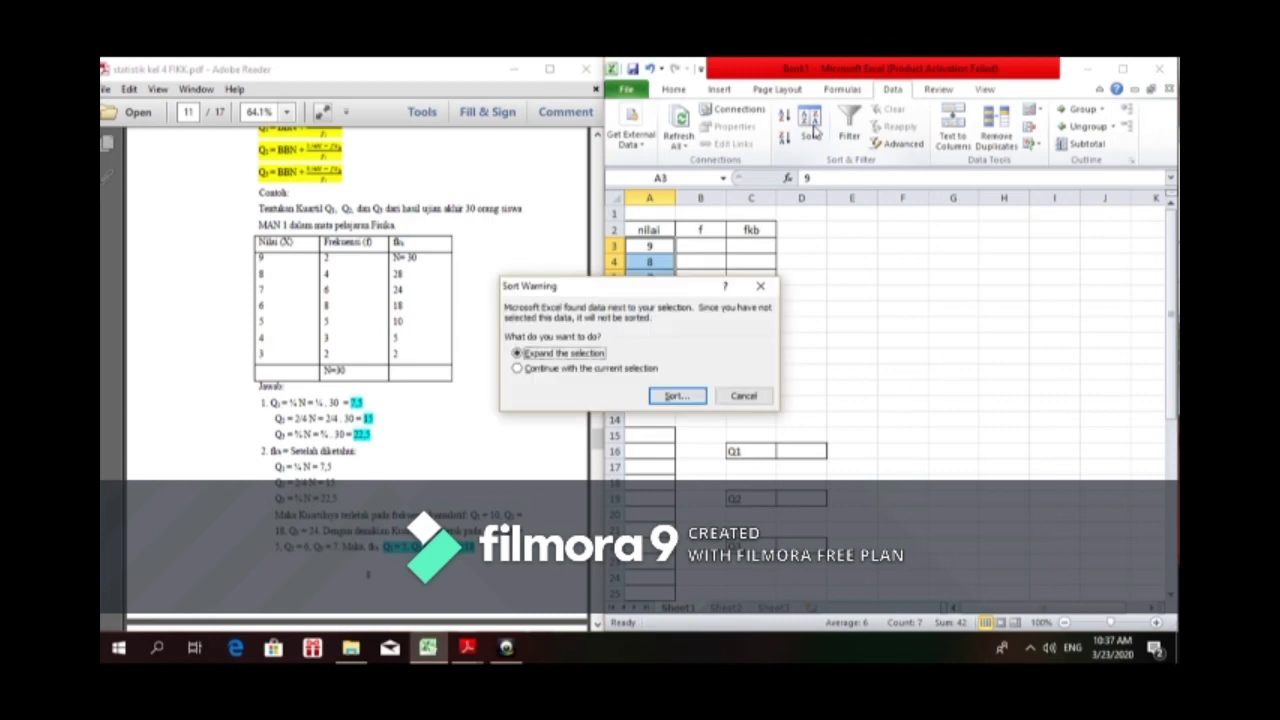
left_click(631, 376)
left_click(672, 397)
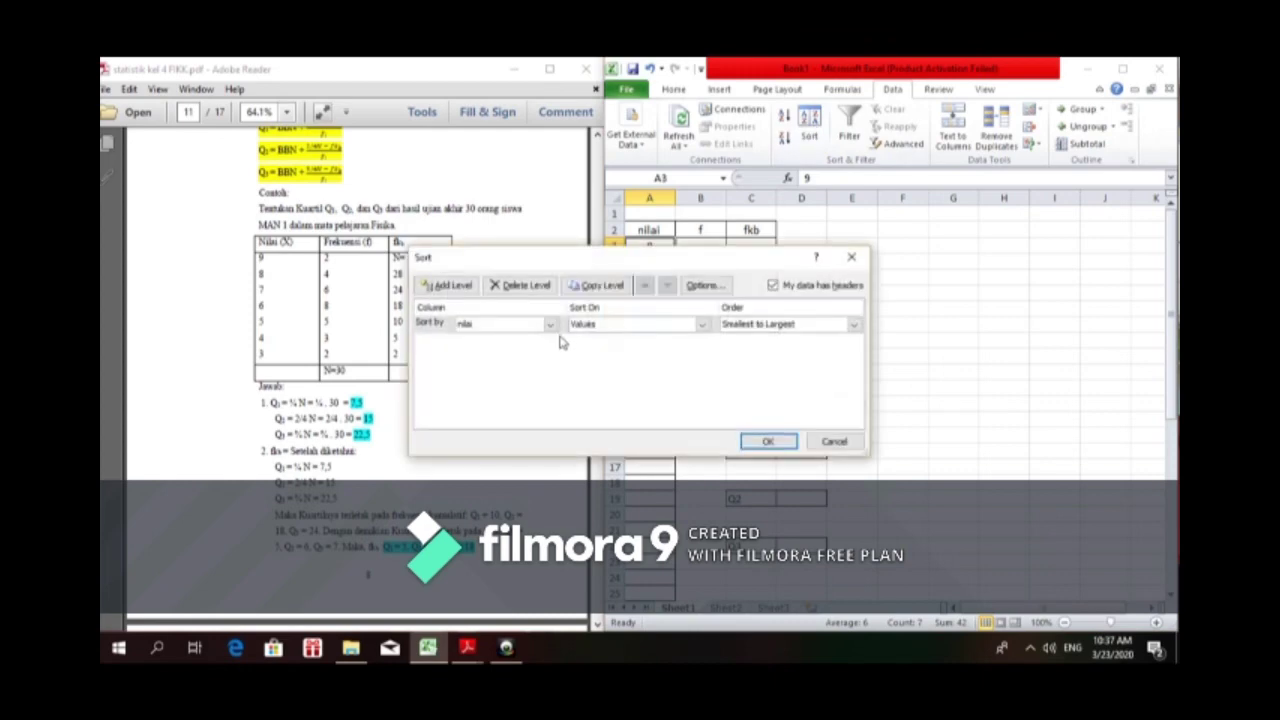
left_click(551, 327)
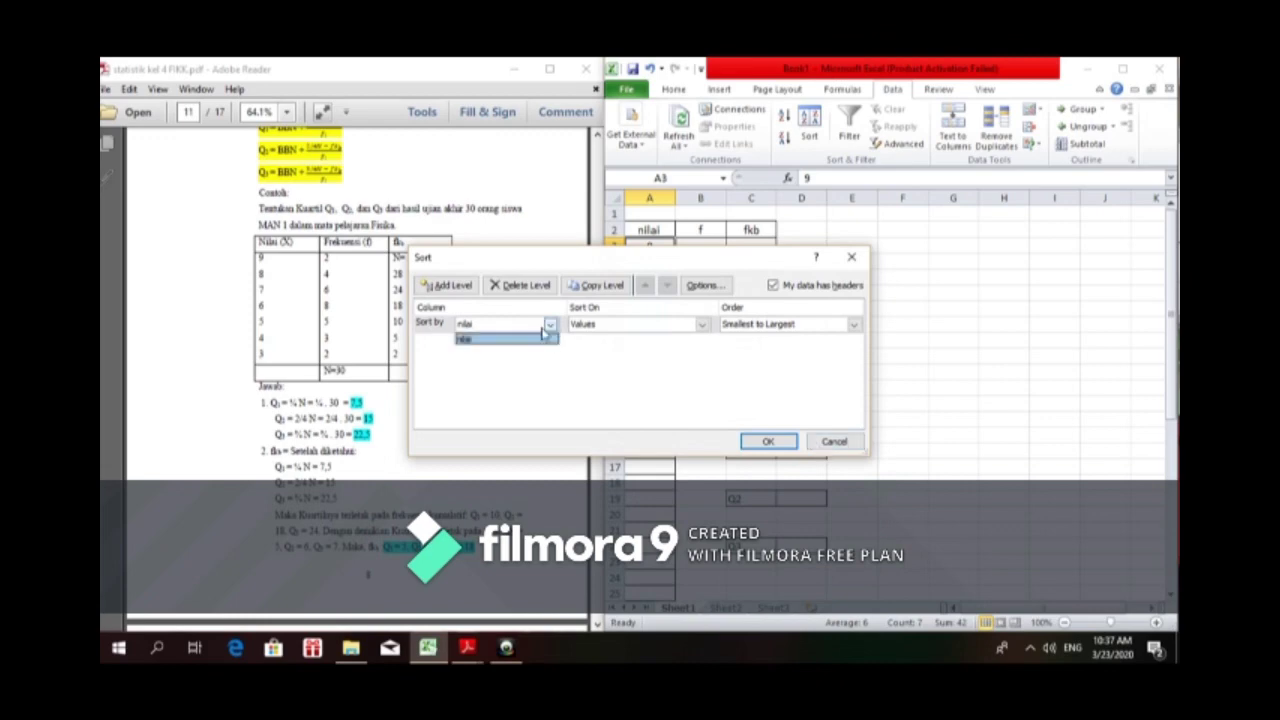
left_click(548, 340)
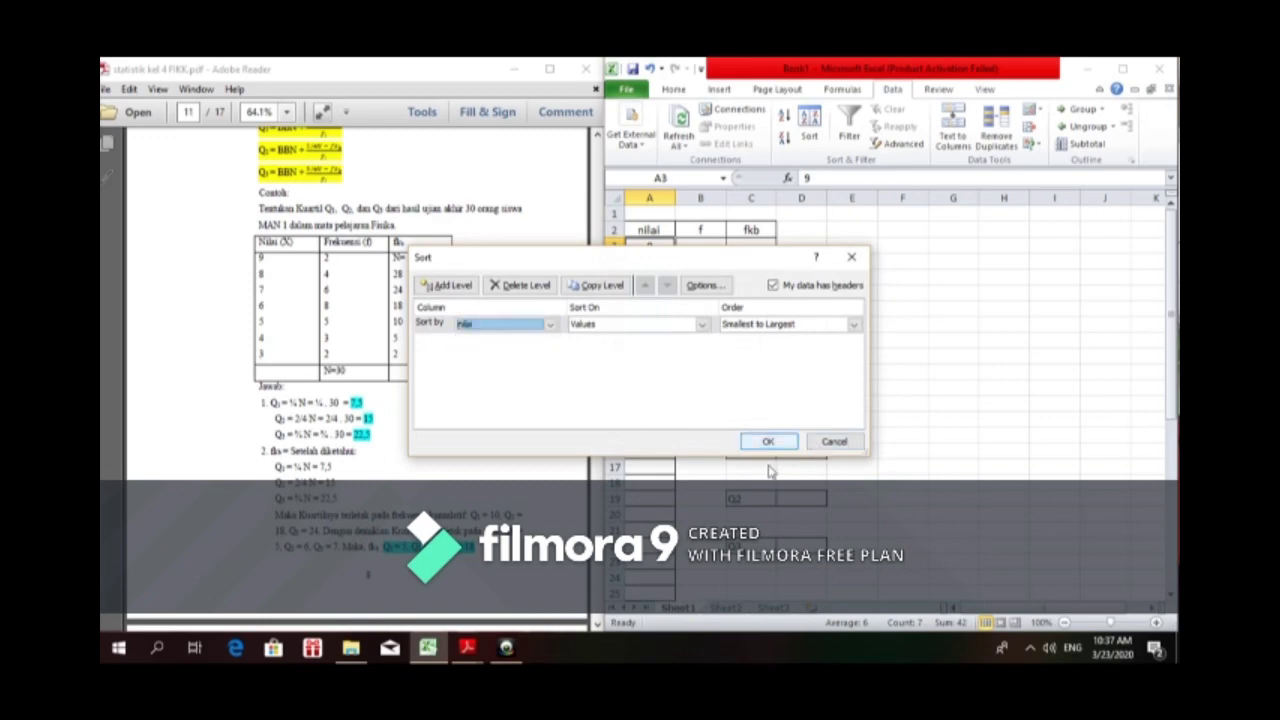
left_click(766, 442)
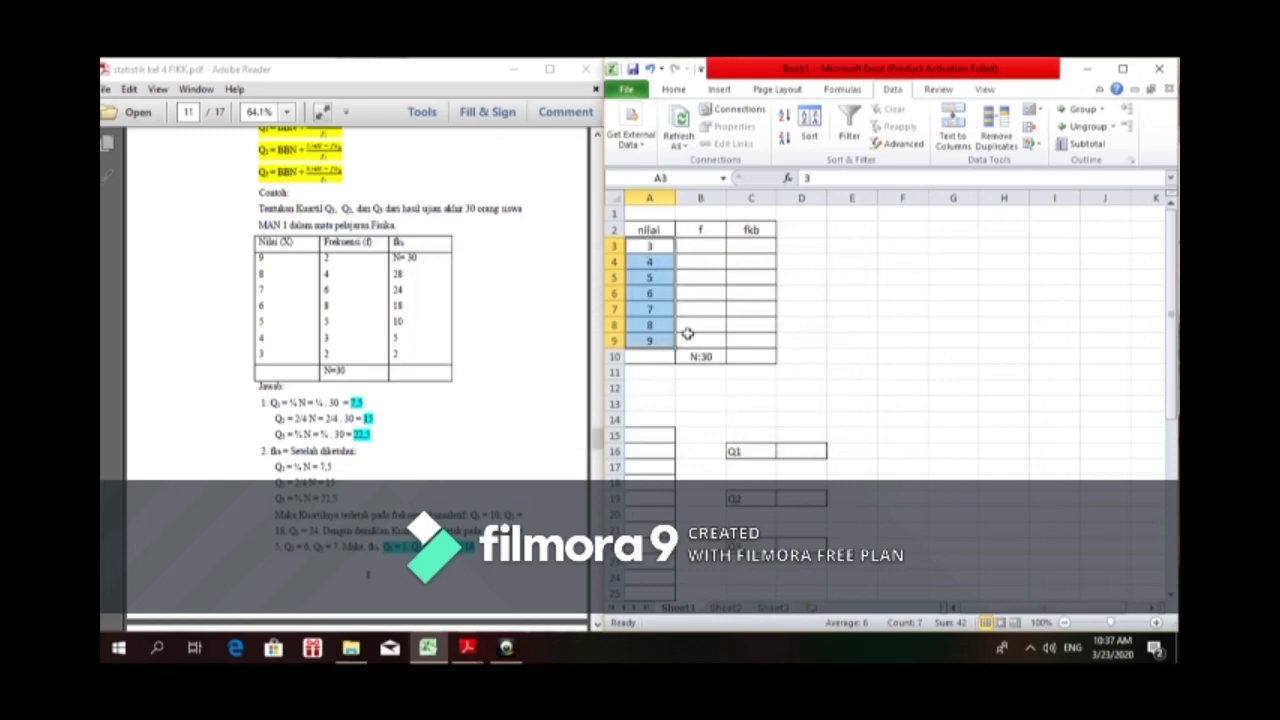
Step: Fill the f column in B3:B9 with the frequencies 2, 3, 5, 8, 6, 4 and 2
left_click(702, 246)
type("2")
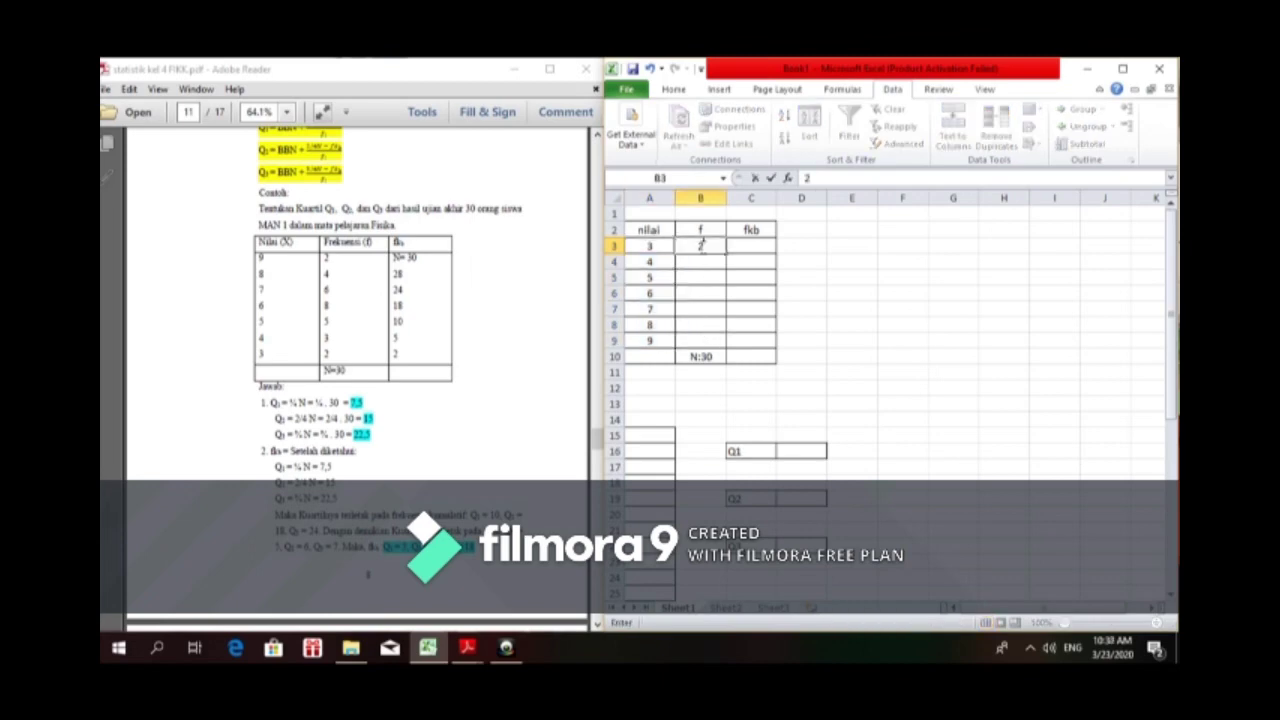
key("Return")
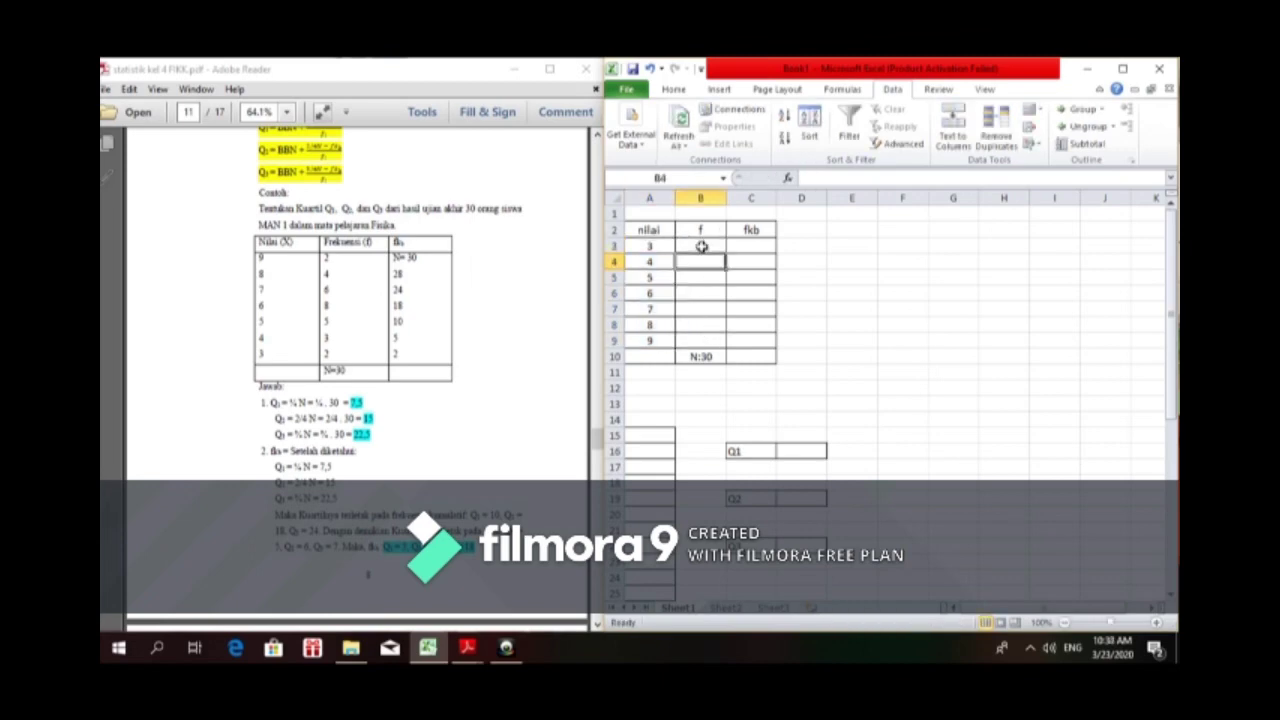
type("3")
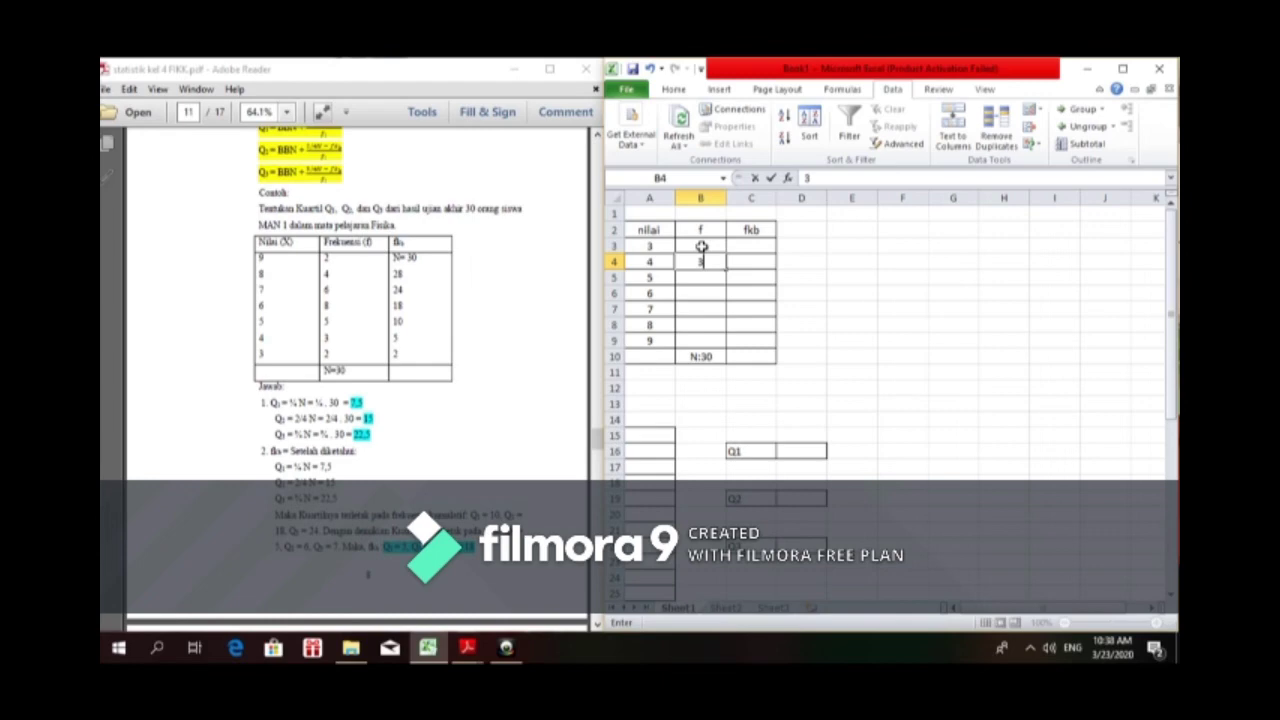
key("Return")
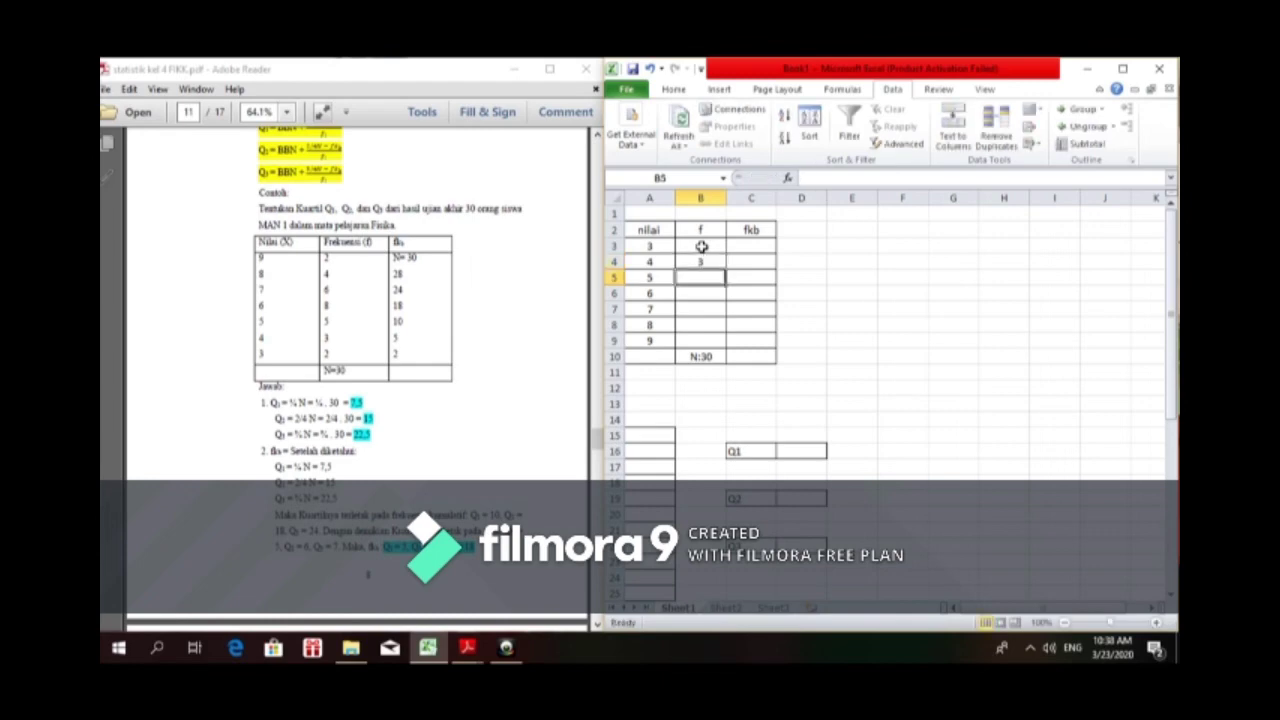
type("5")
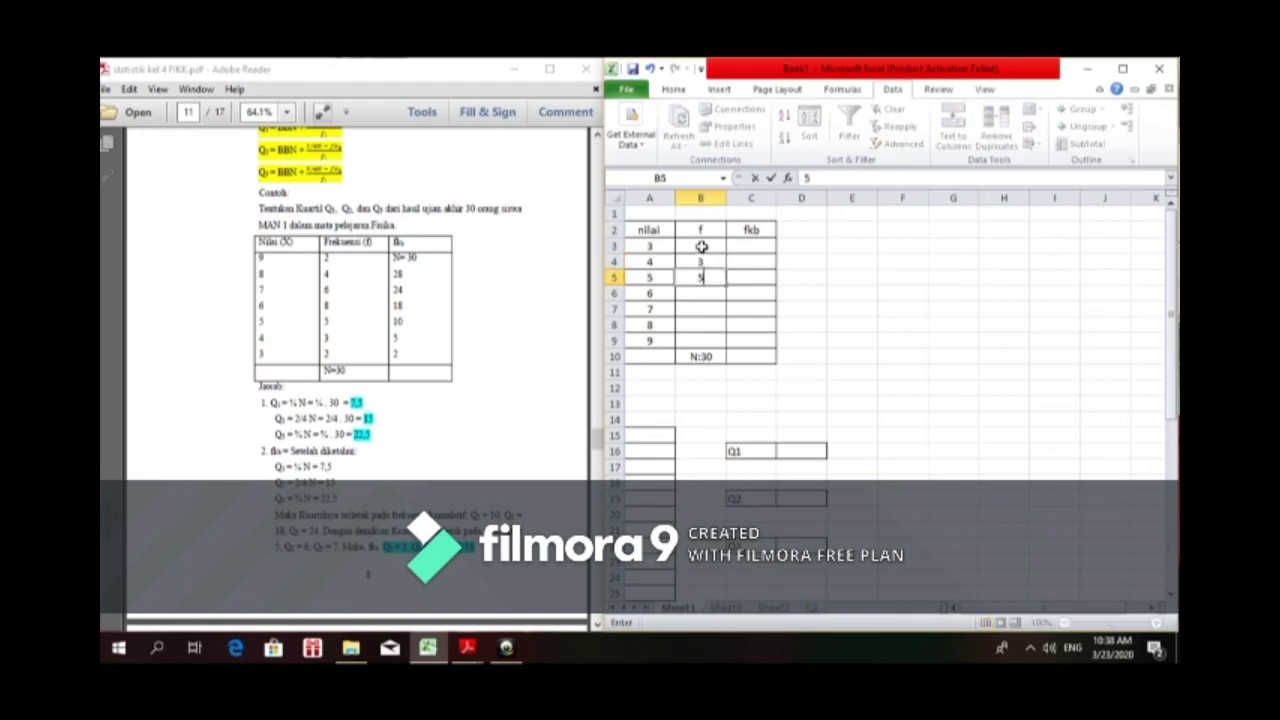
key("Return")
type("8")
key("Return")
type("6")
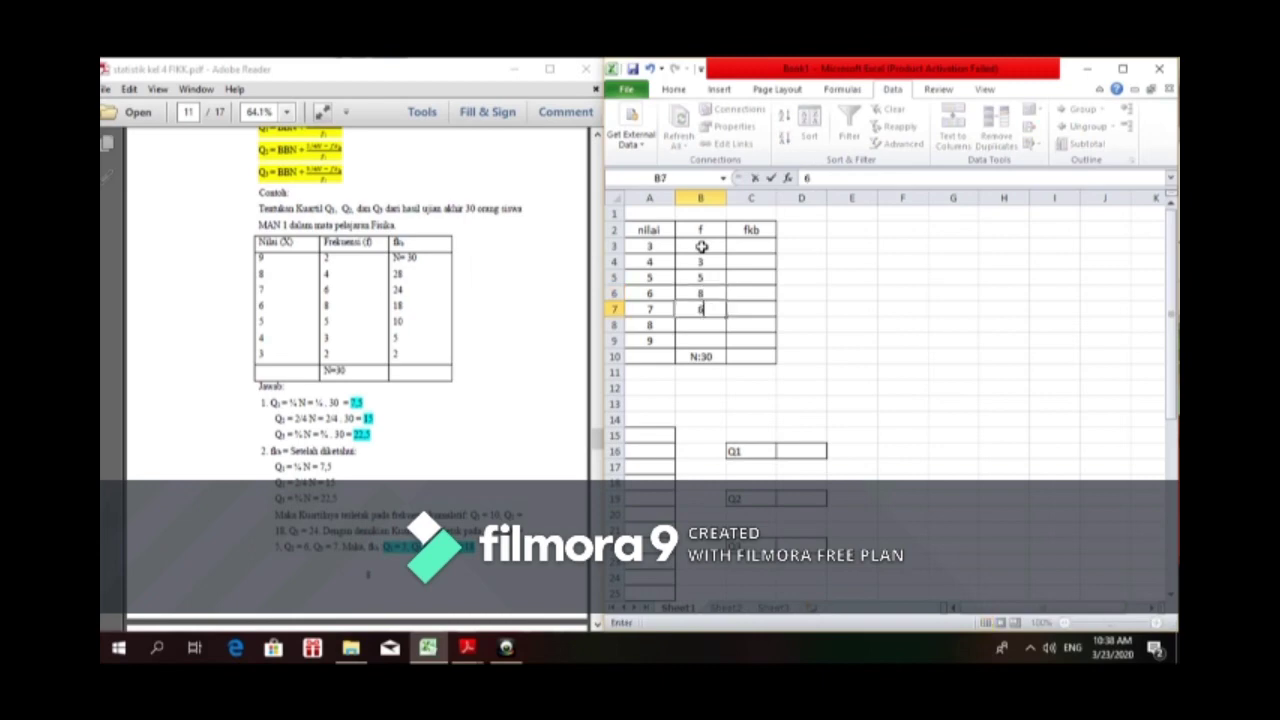
key("Return")
type("4")
key("Return")
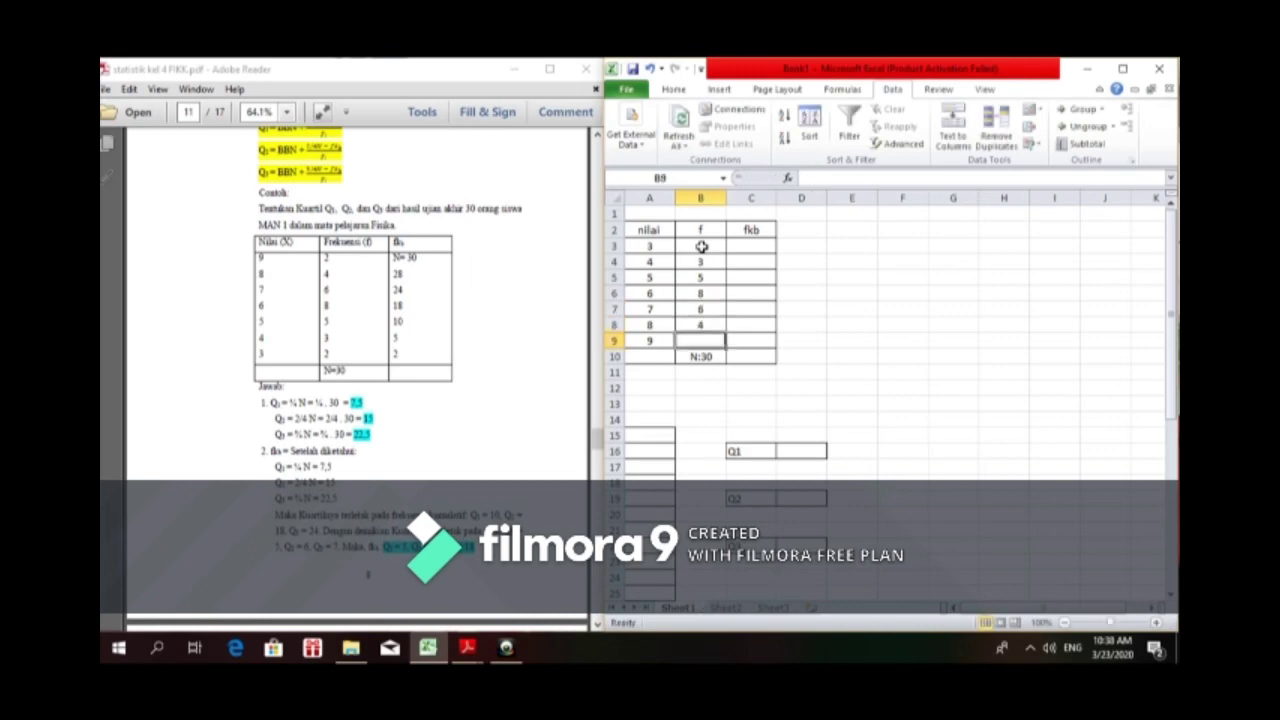
type("2")
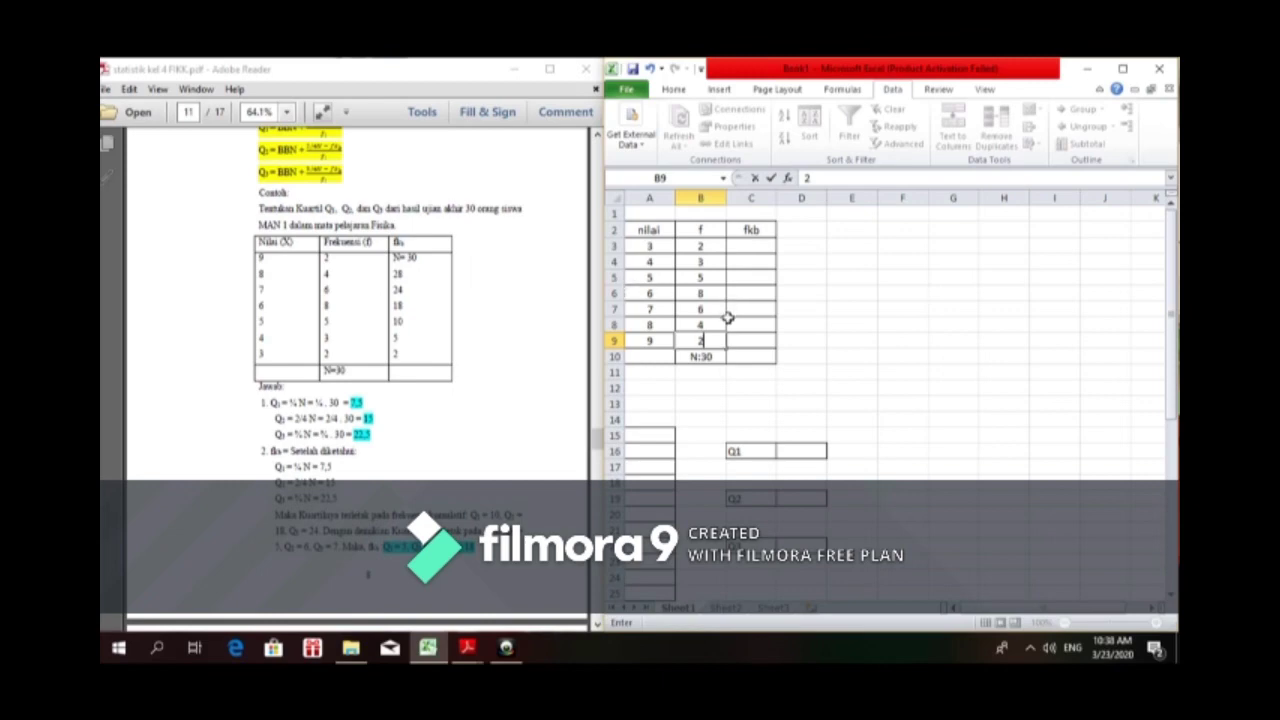
Step: Enter the heading NILAI in A15 and list the score 3 in A16 and A17
left_click(660, 437)
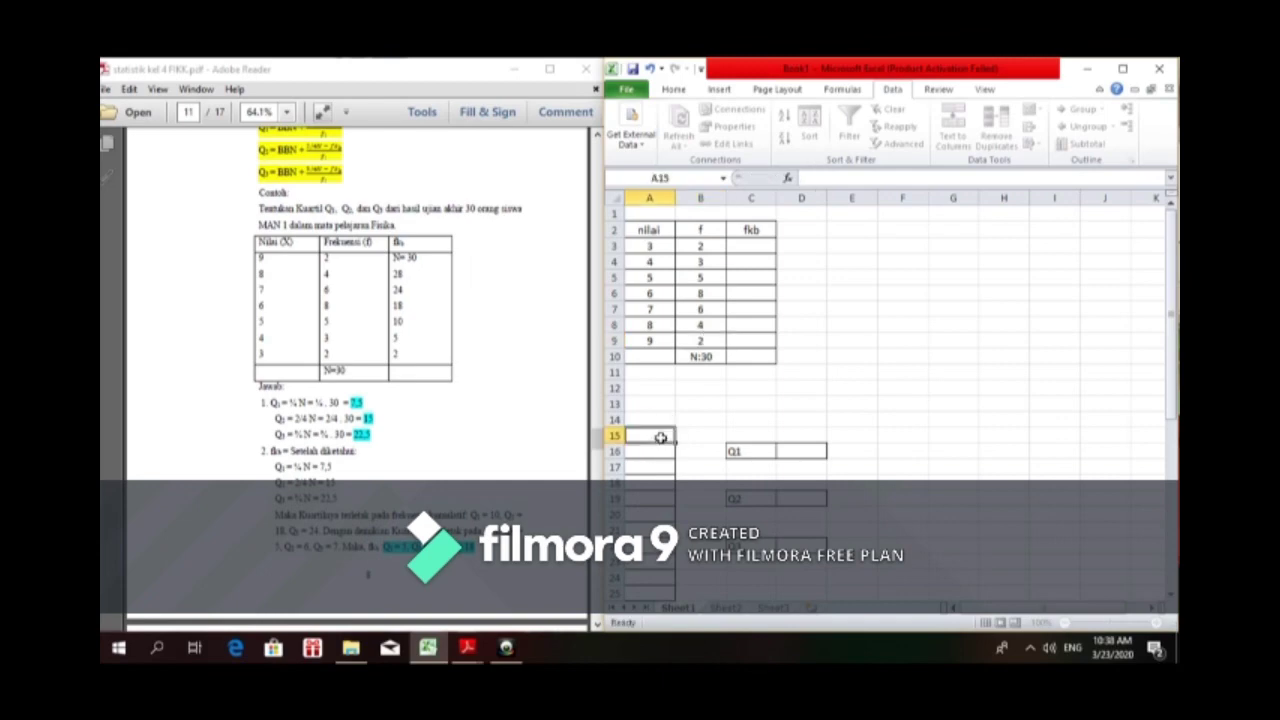
type("NI")
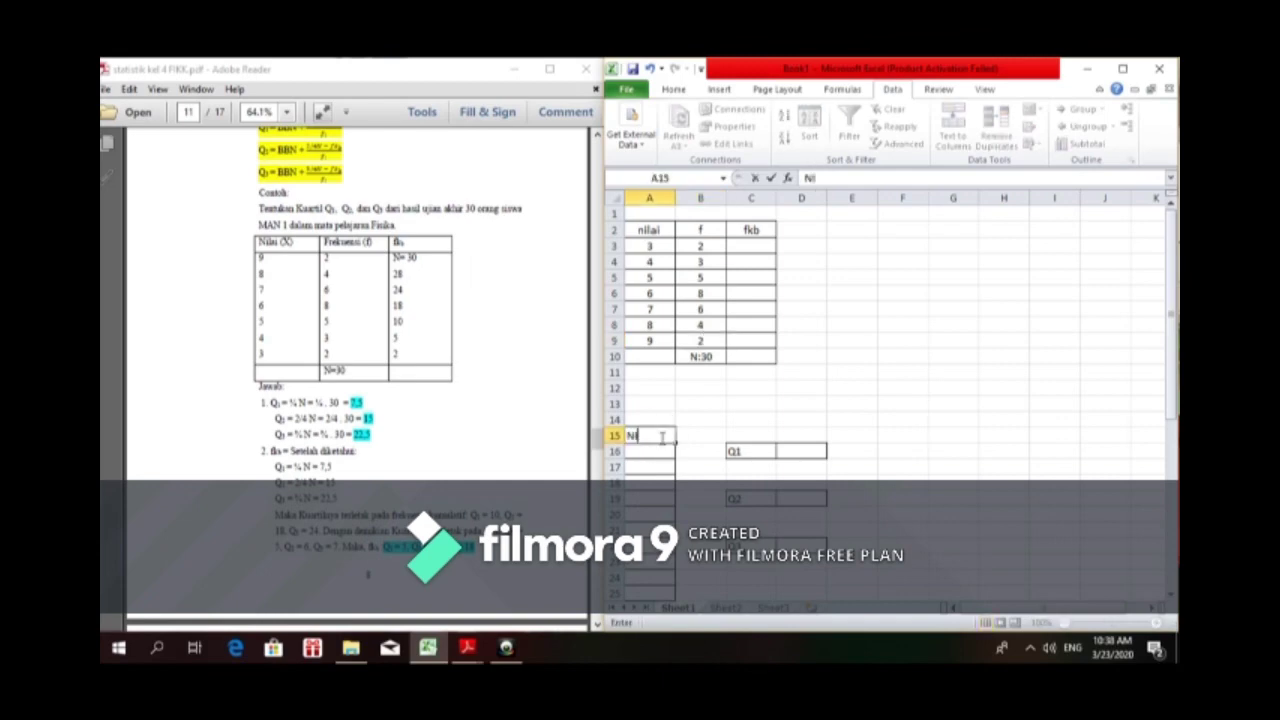
type("LAI")
left_click(647, 451)
type("3")
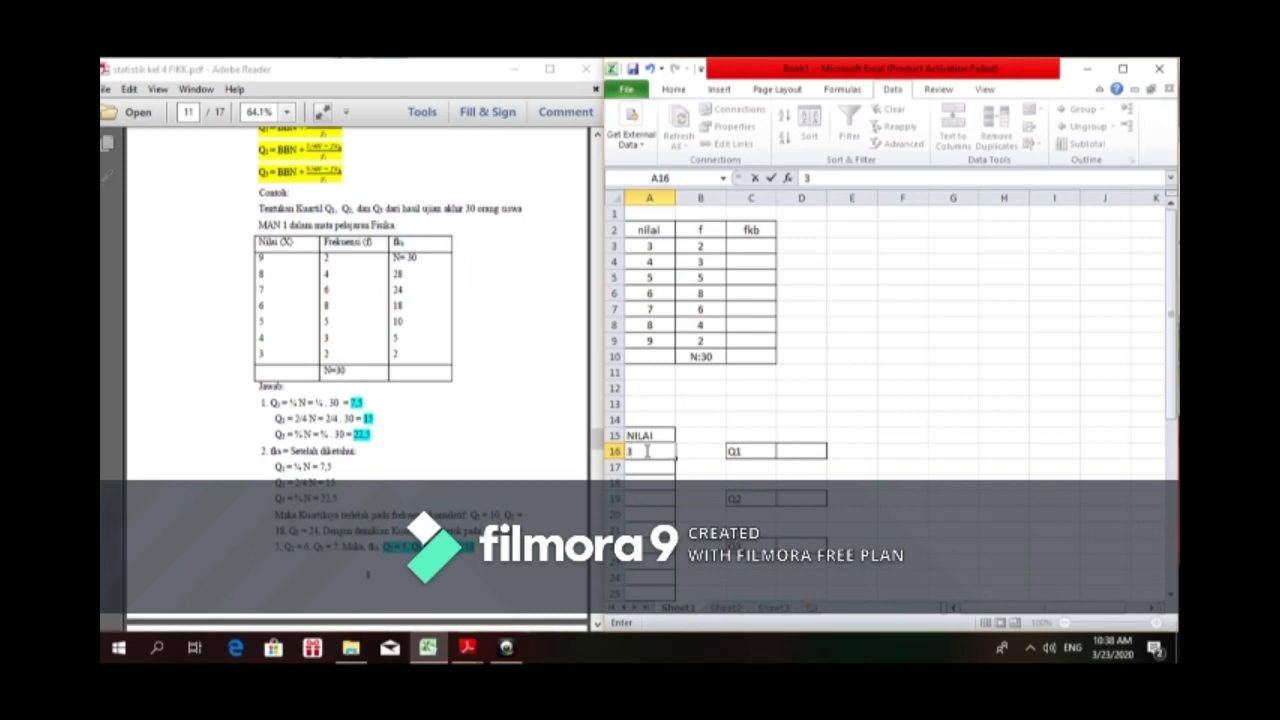
key("Return")
type("3")
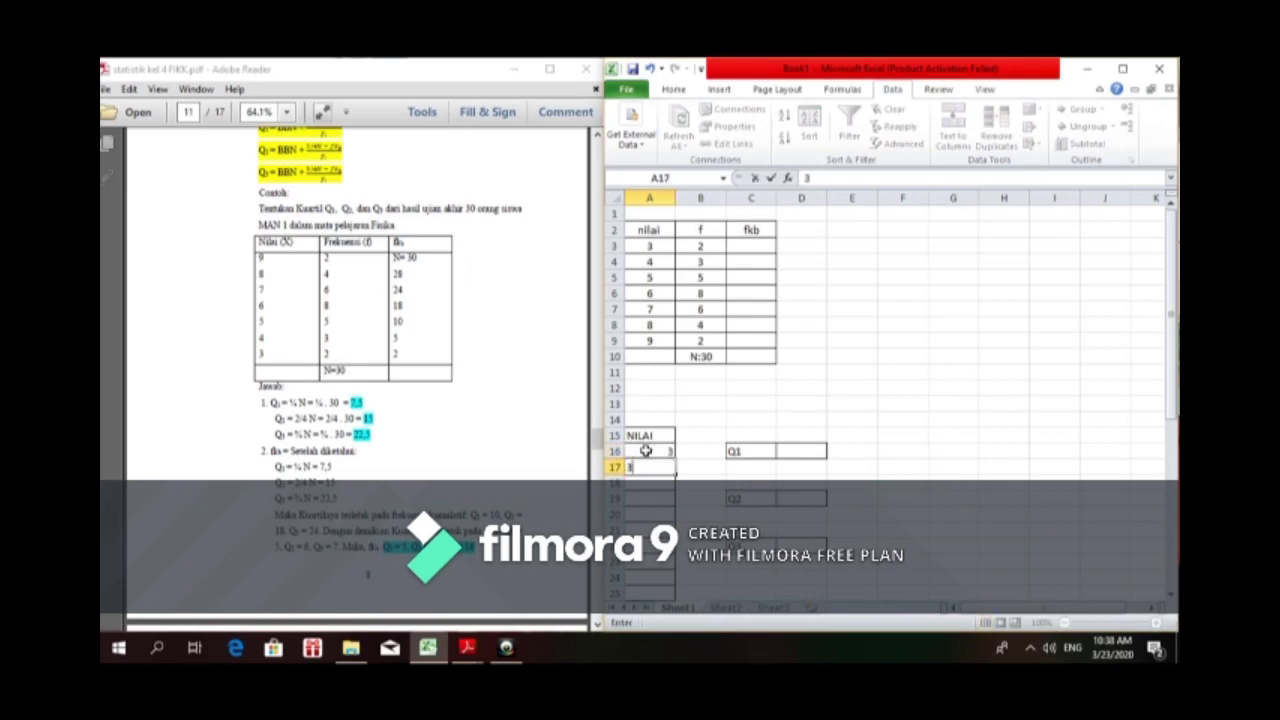
key("Return")
Step: Continue the NILAI list with the score 4 in each cell from A18 to A20
type("4")
key("Return")
type("4")
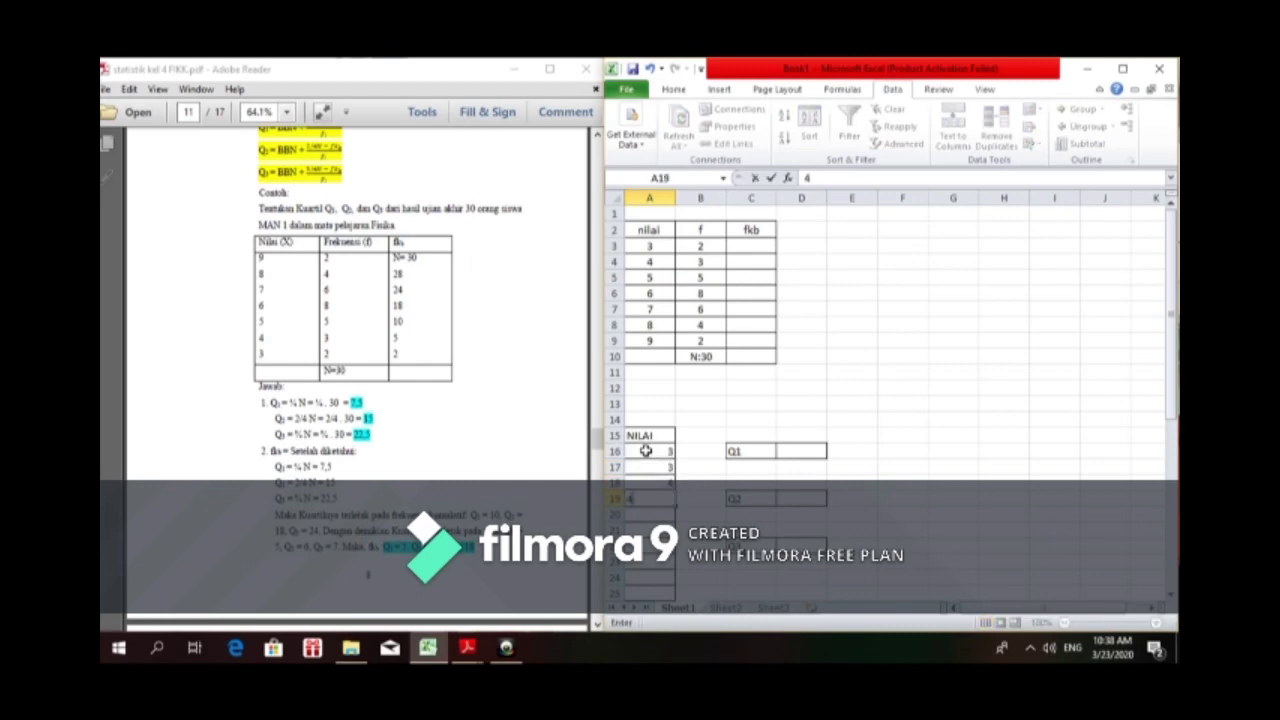
key("Return")
type("4")
key("Return")
Step: Continue the NILAI list with the score 5 in each cell from A21 to A25
type("5")
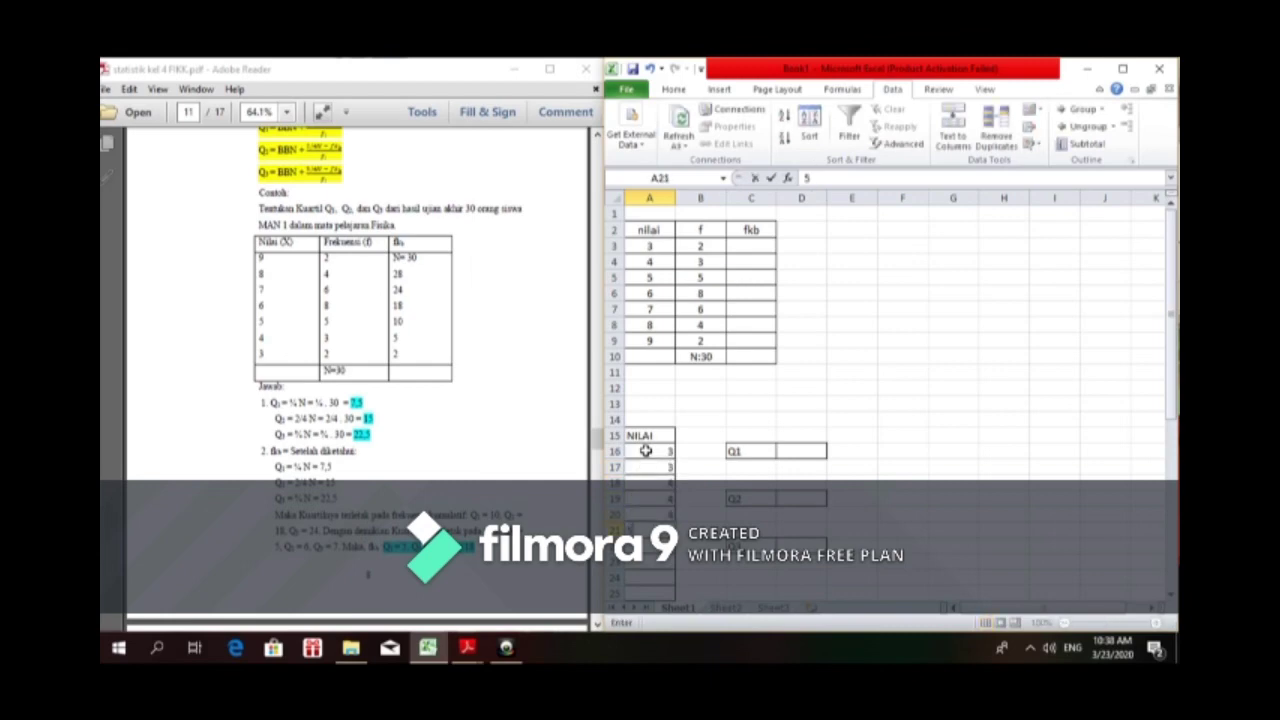
key("Return")
type("5")
key("Return")
type("5")
key("Return")
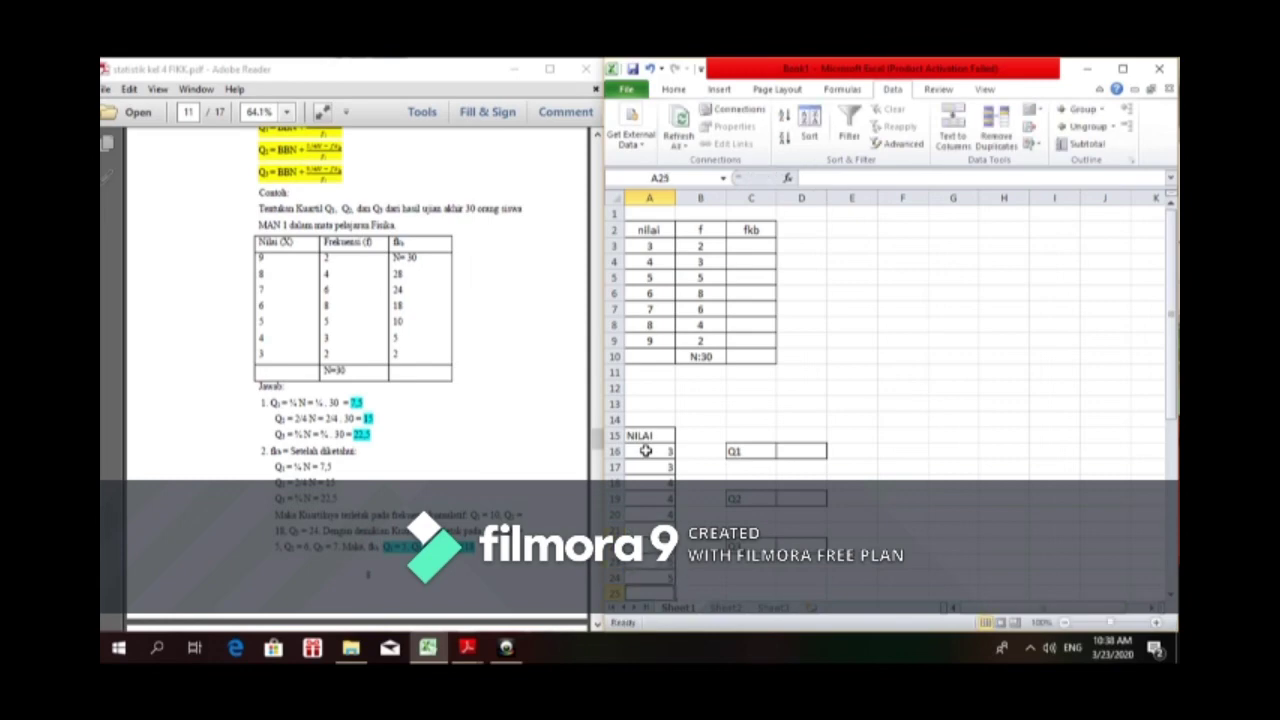
type("5")
key("Return")
type("5")
key("Return")
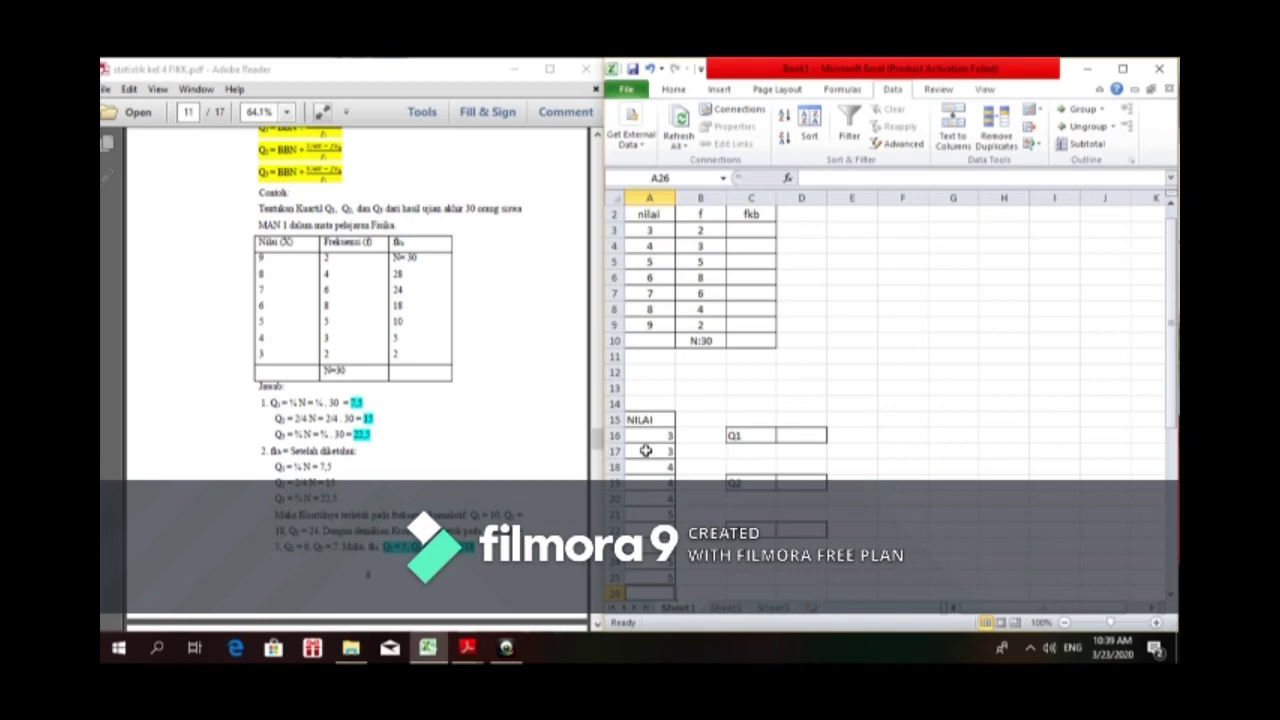
Step: Continue the NILAI list with the score 6 in each cell from A26 to A32
type("6")
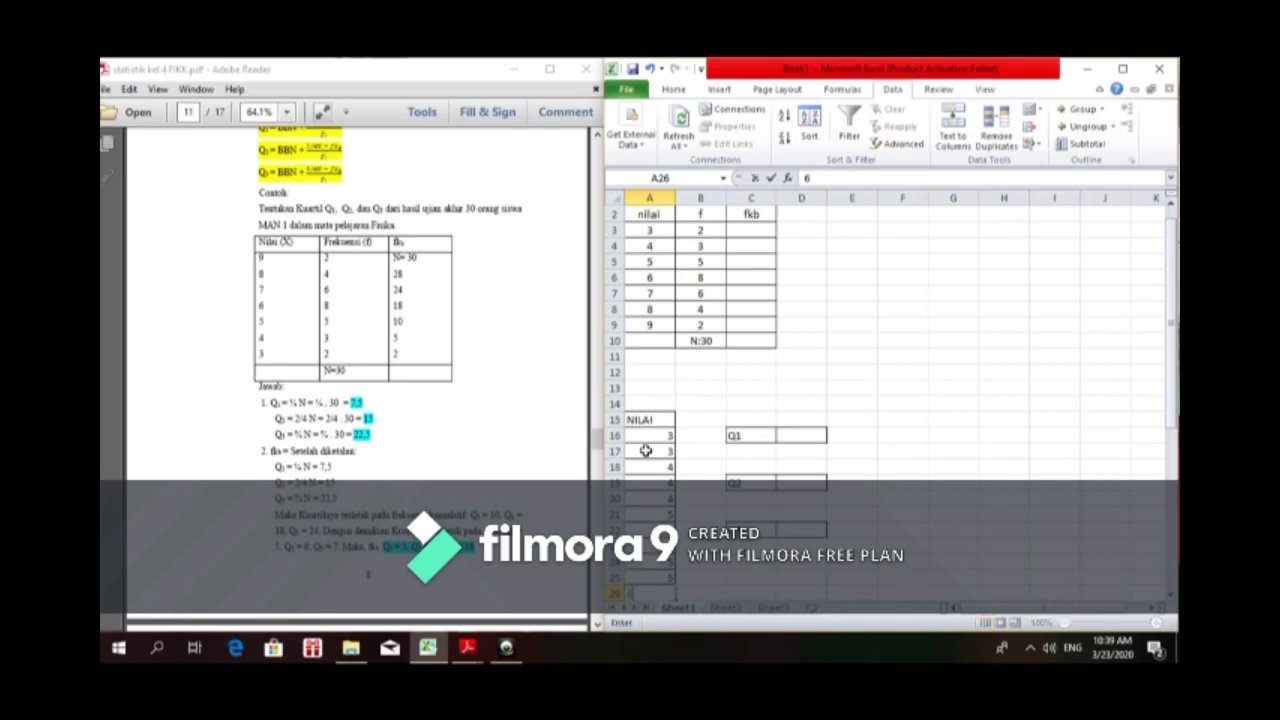
key("Return")
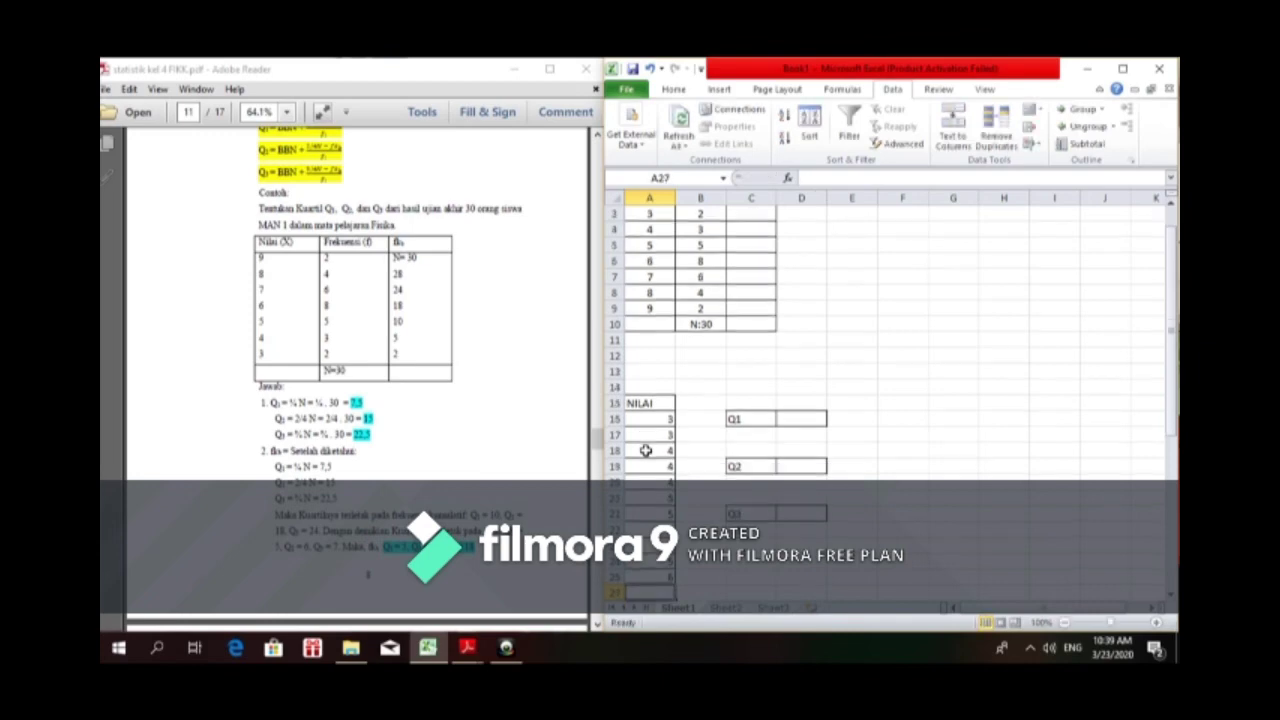
type("6")
key("Return")
type("6")
key("Return")
type("6")
key("Return")
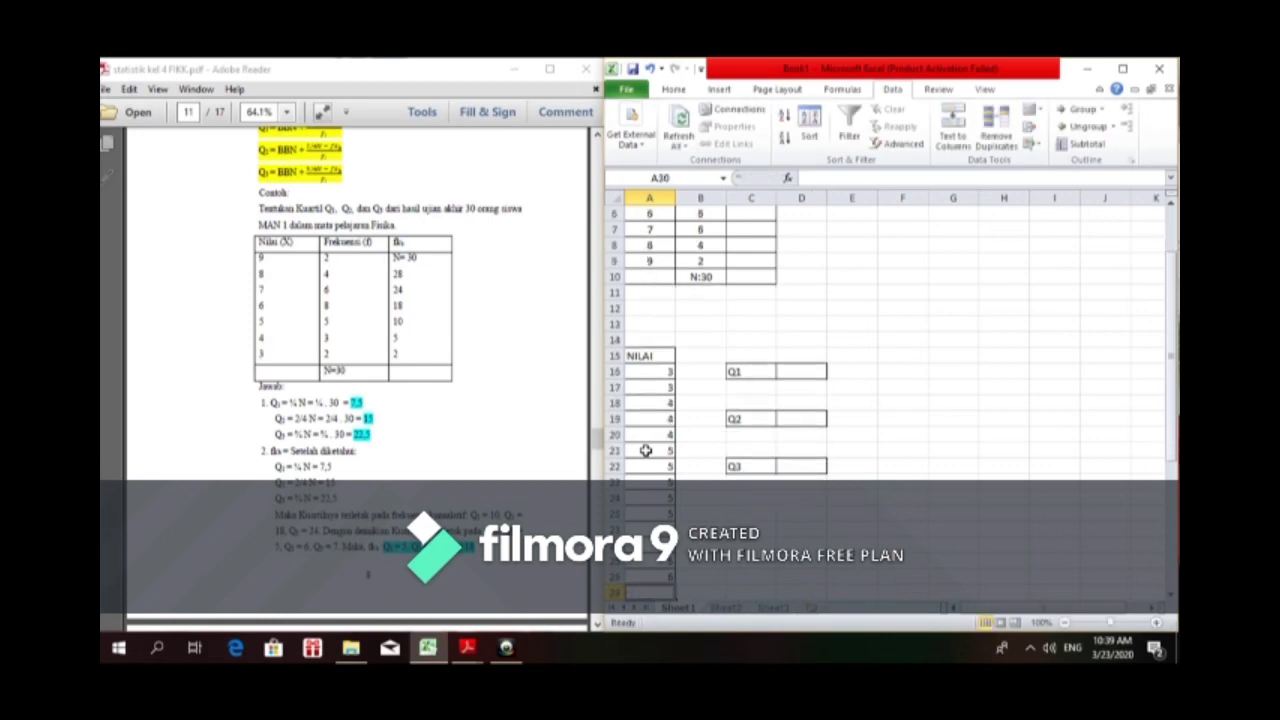
type("6")
key("Return")
type("6")
key("Return")
type("6")
key("Return")
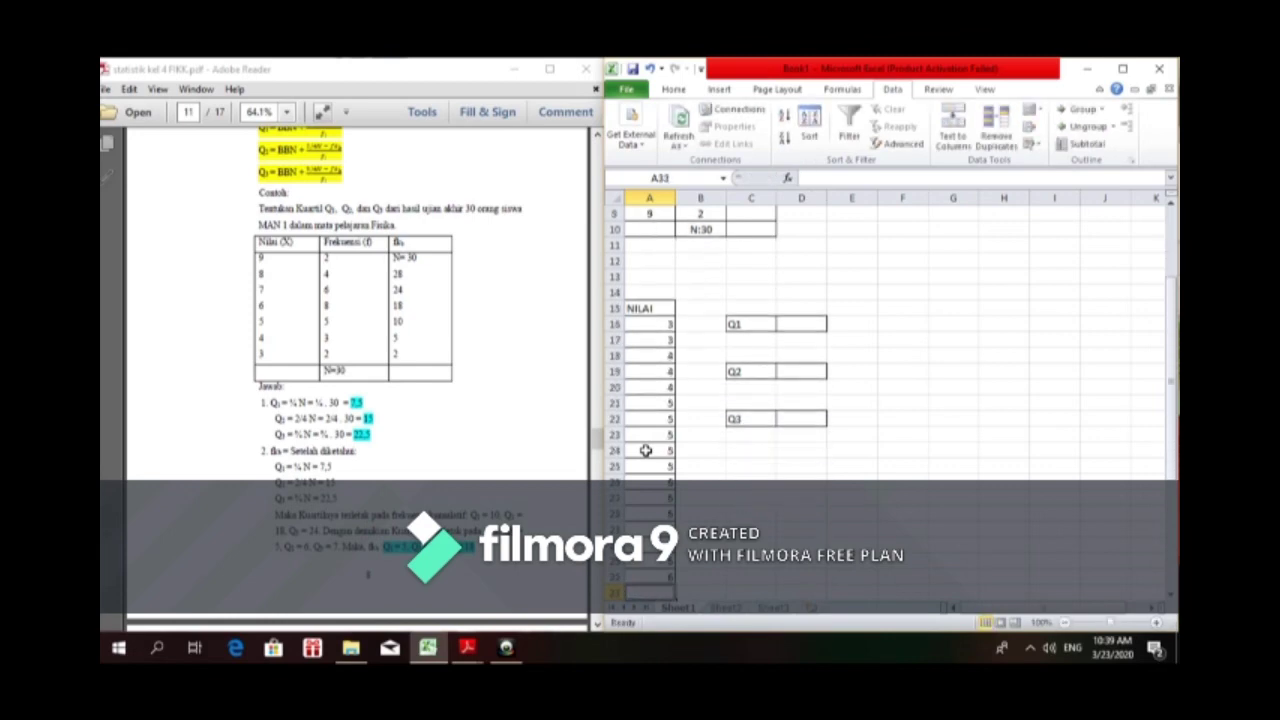
Step: Enter the score 6 in A33 and remove the extra 7 from that entry
type("6")
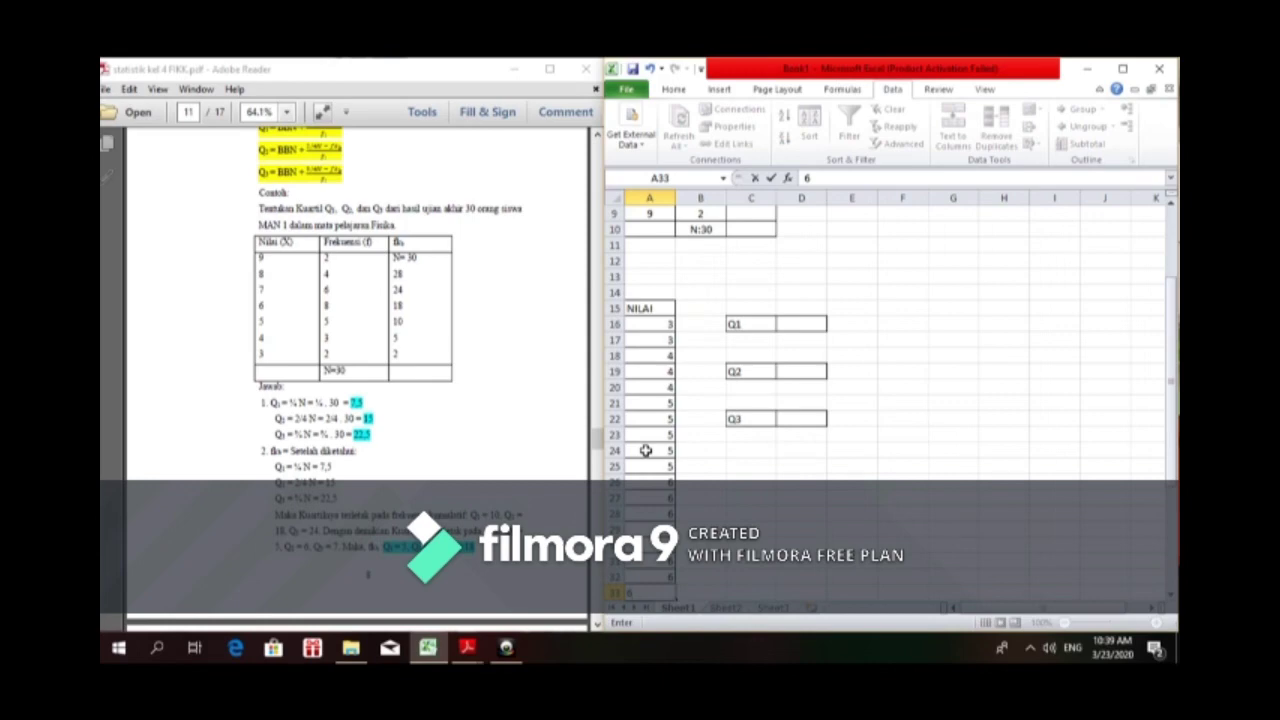
type("7")
key("Return")
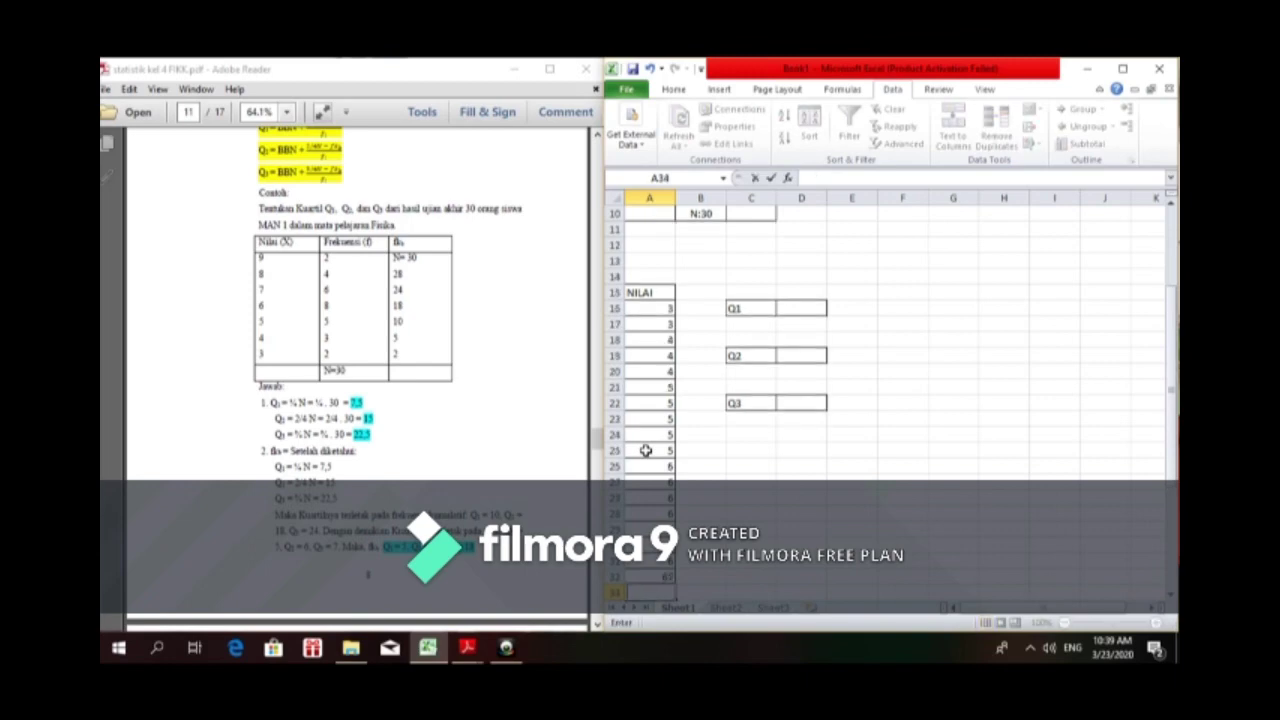
left_click(664, 578)
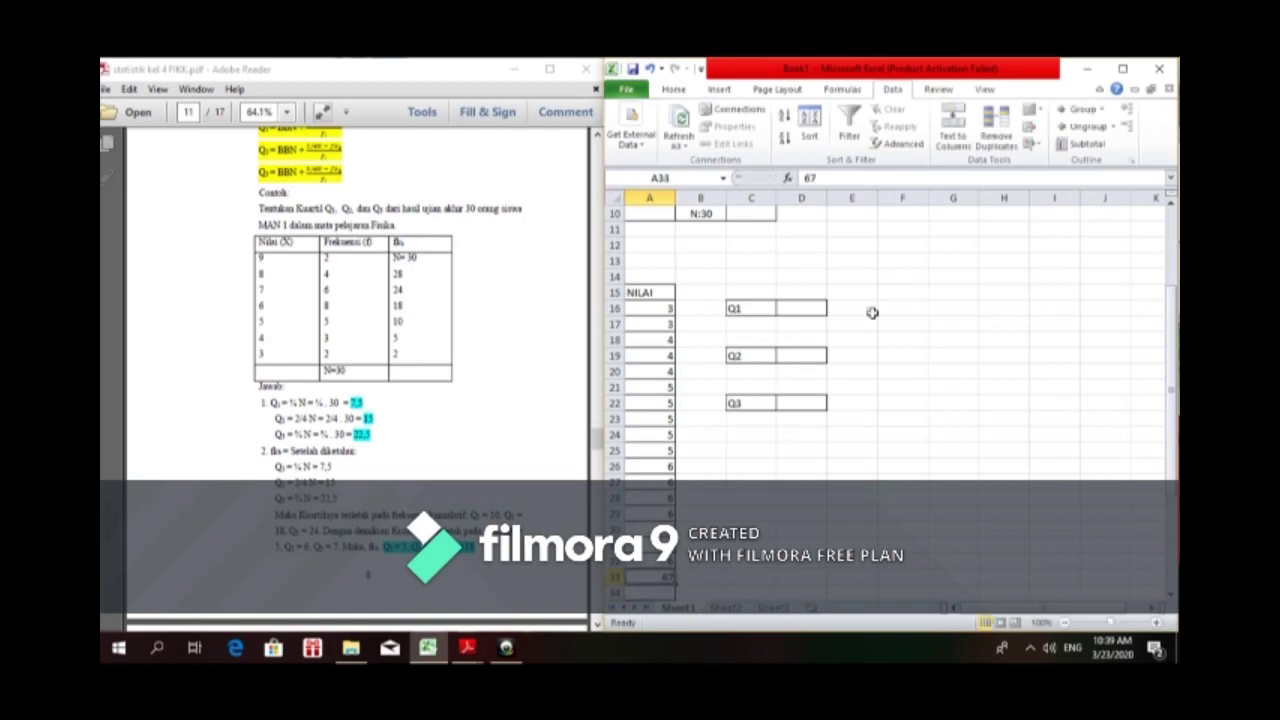
left_click(845, 177)
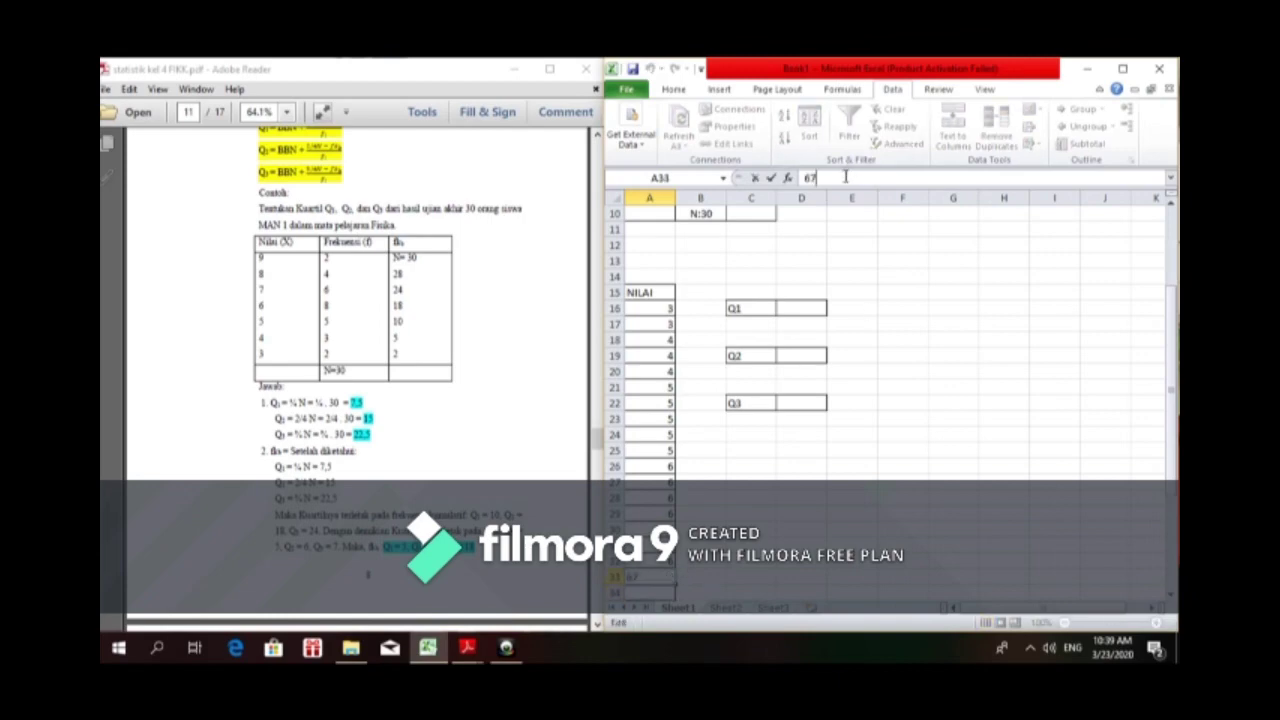
key("BackSpace")
Step: Continue the NILAI list with the score 7 in each cell from A34 to A39
left_click(660, 592)
type("7")
key("Return")
type("7")
key("Return")
type("7")
key("Return")
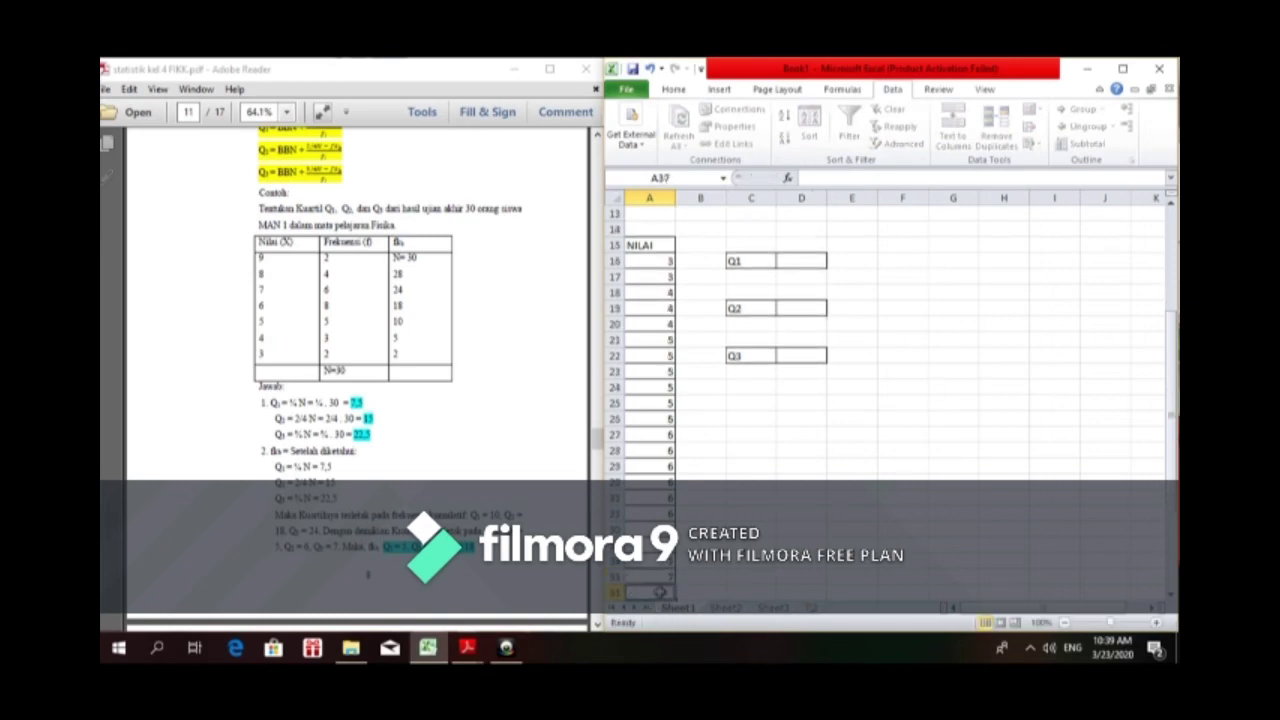
type("7")
key("Return")
type("7")
key("Return")
type("7")
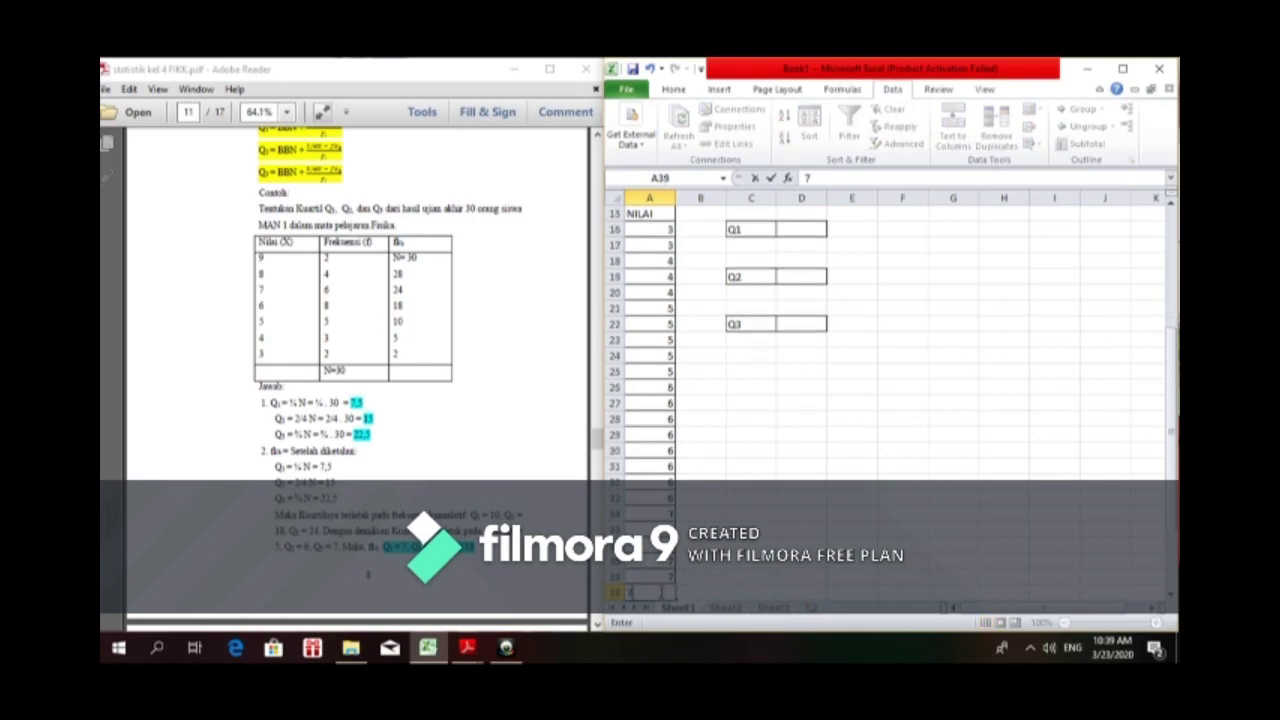
key("Return")
Step: Continue the NILAI list with the score 8 in each cell from A40 to A43
type("8")
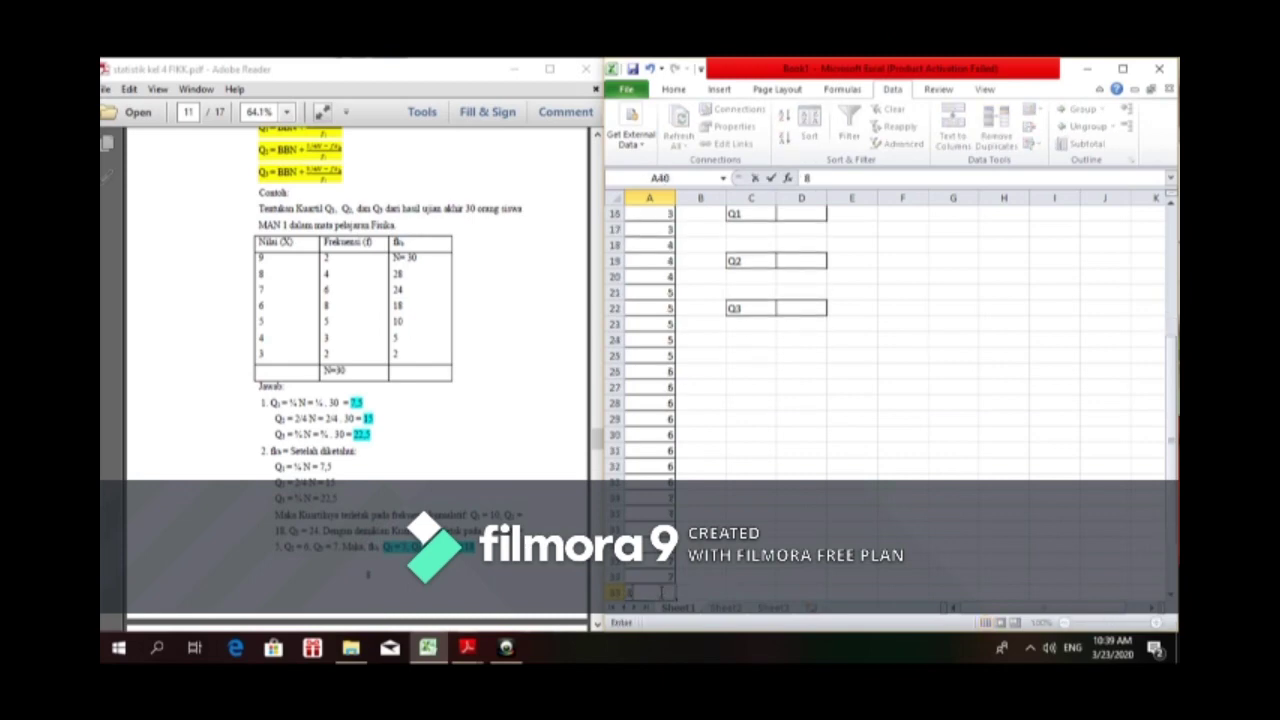
key("Return")
type("8")
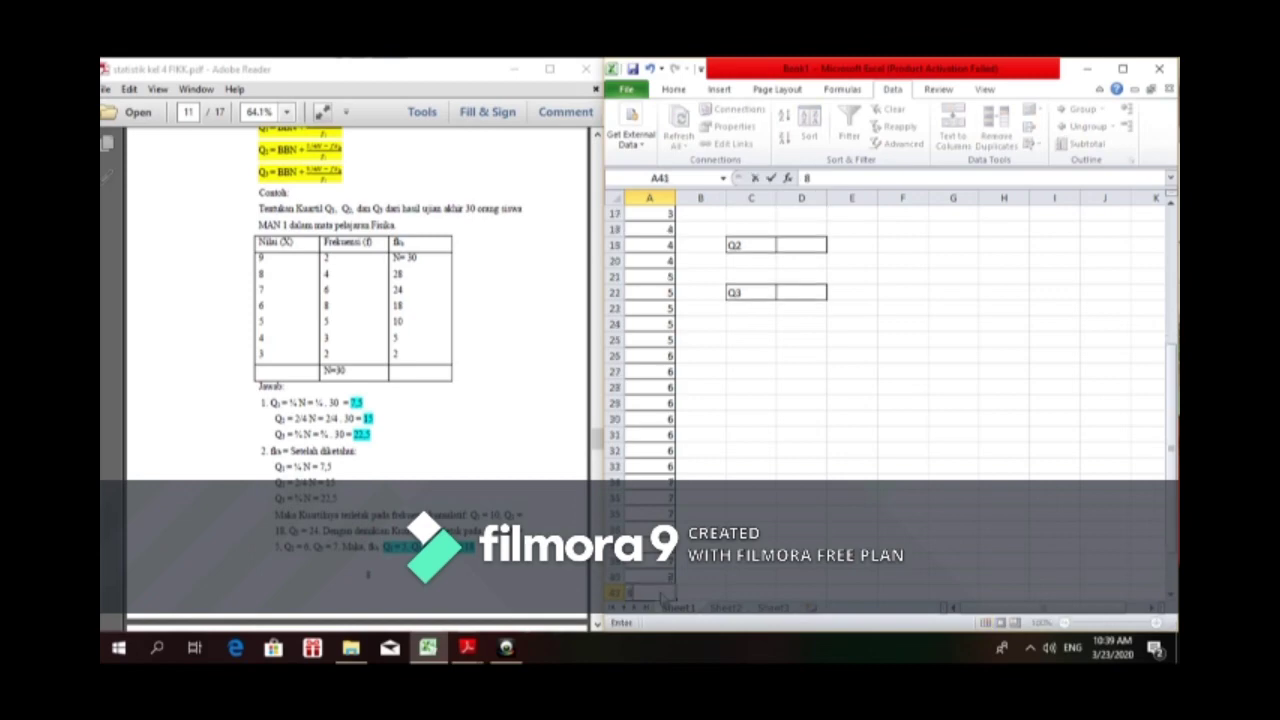
key("Return")
type("8")
key("Return")
type("8")
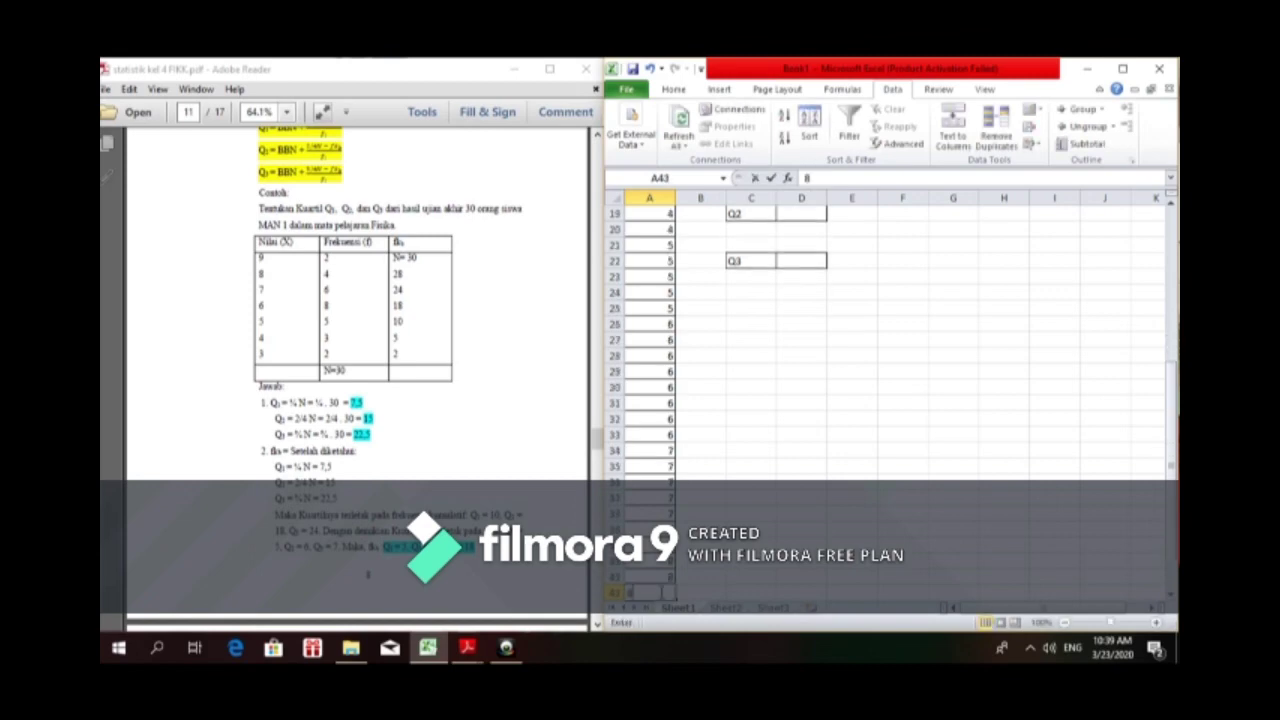
key("Return")
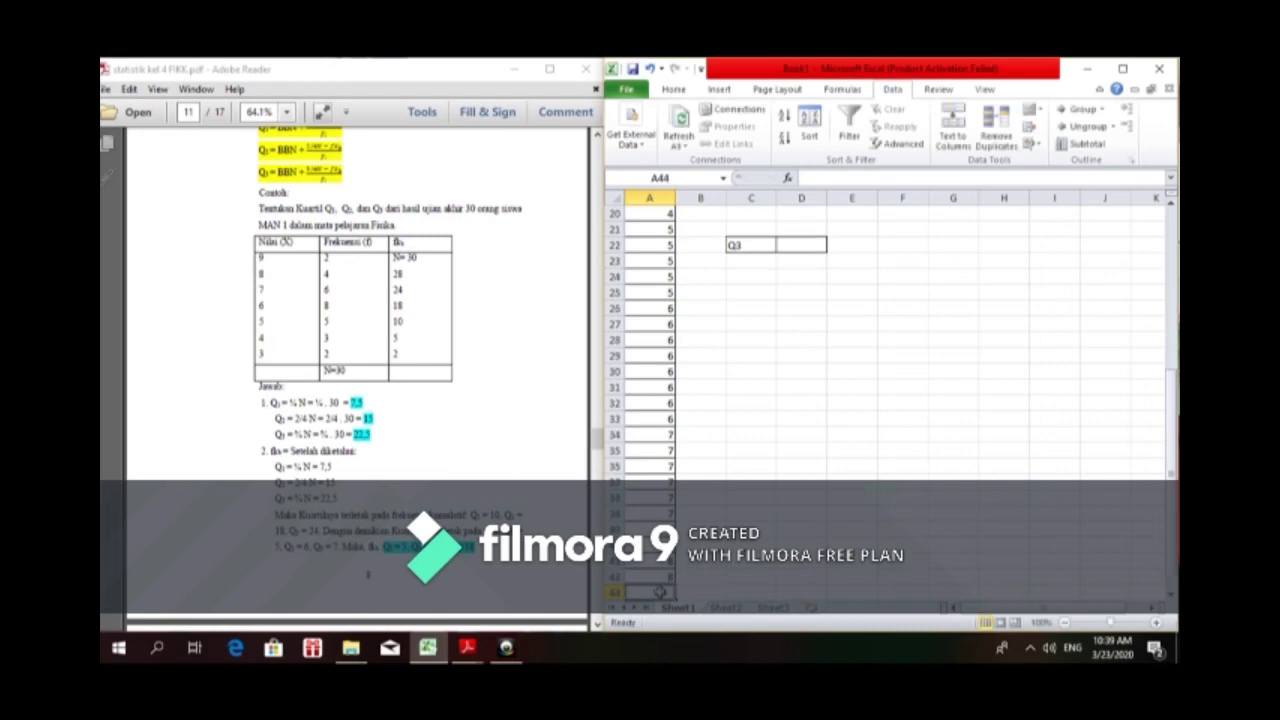
Step: Finish the NILAI list with the score 9 in cells A44 and A45
type("9")
key("Return")
type("9")
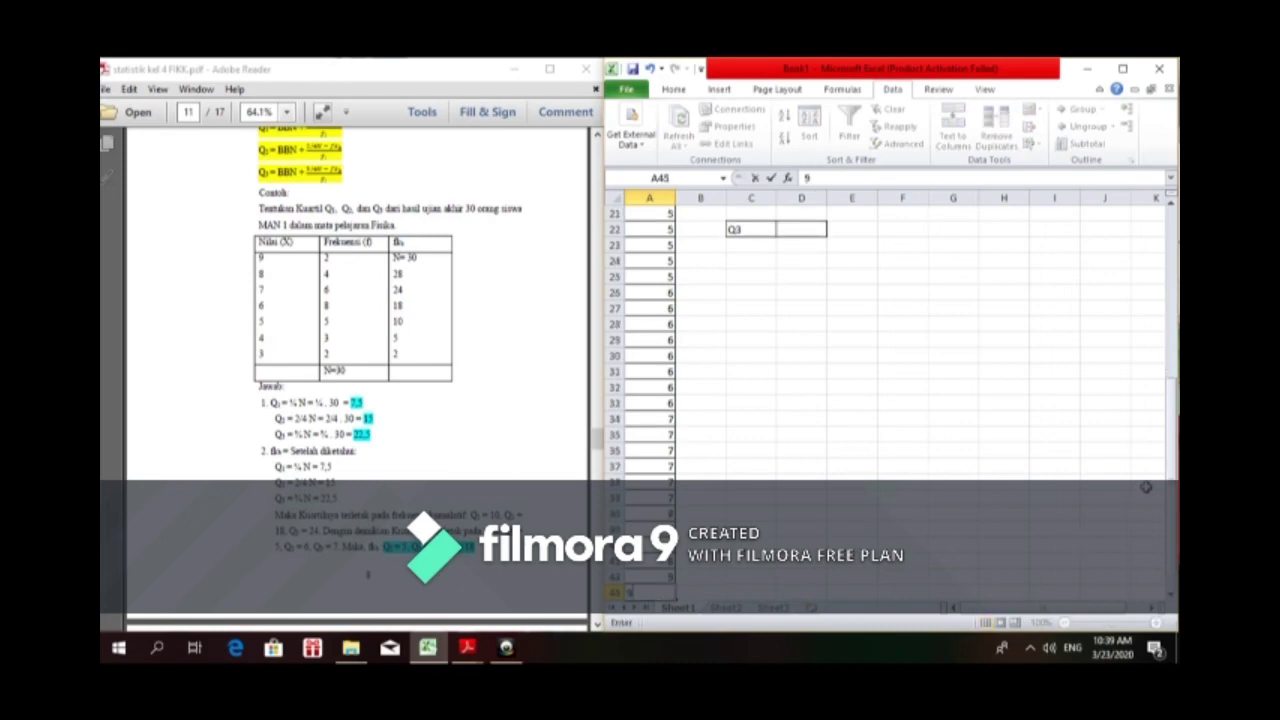
Step: Start a QUARTILE formula in cell D16 beside the Q1 label
left_click_drag(1172, 478, 1161, 435)
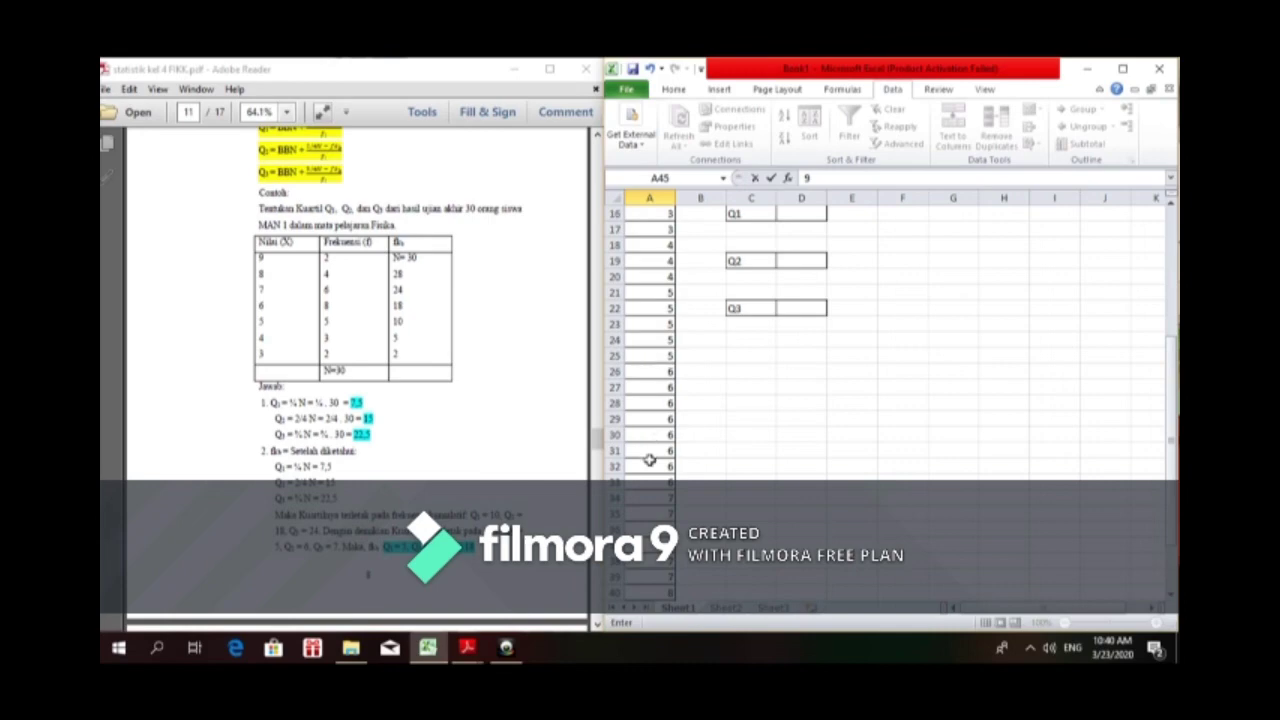
left_click(1171, 204)
left_click(1171, 204)
left_click(1171, 204)
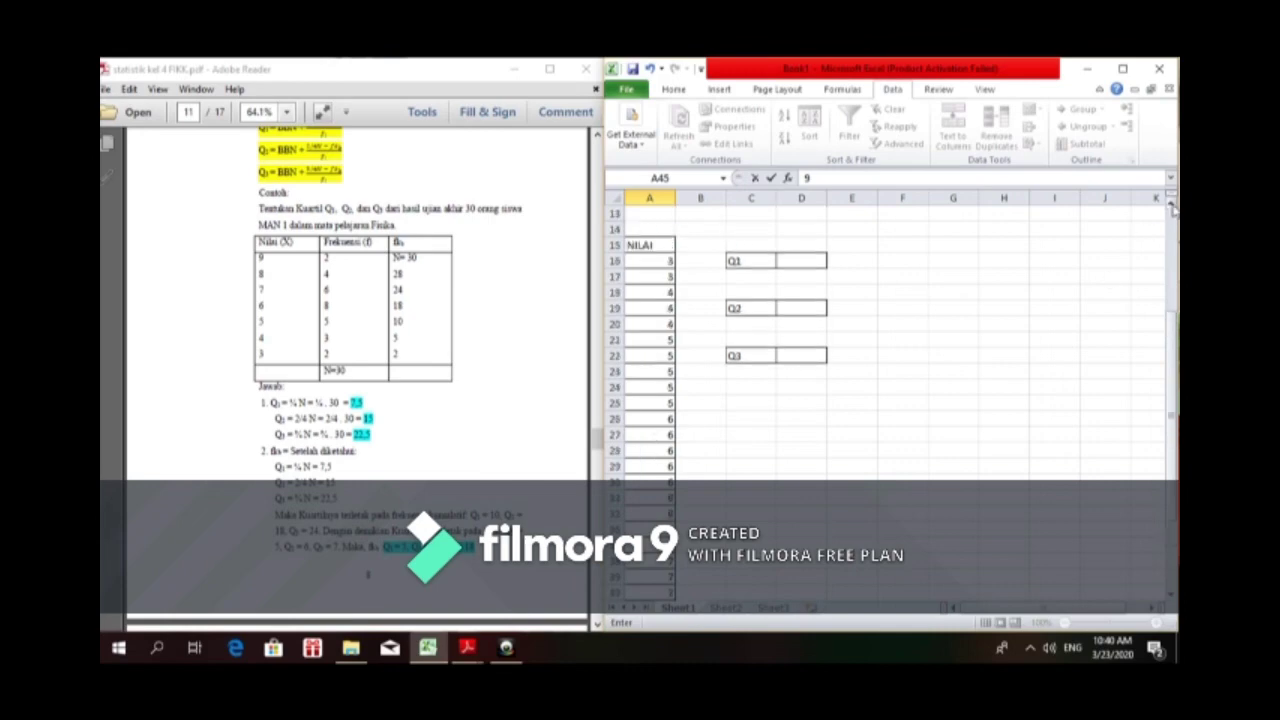
left_click(1171, 204)
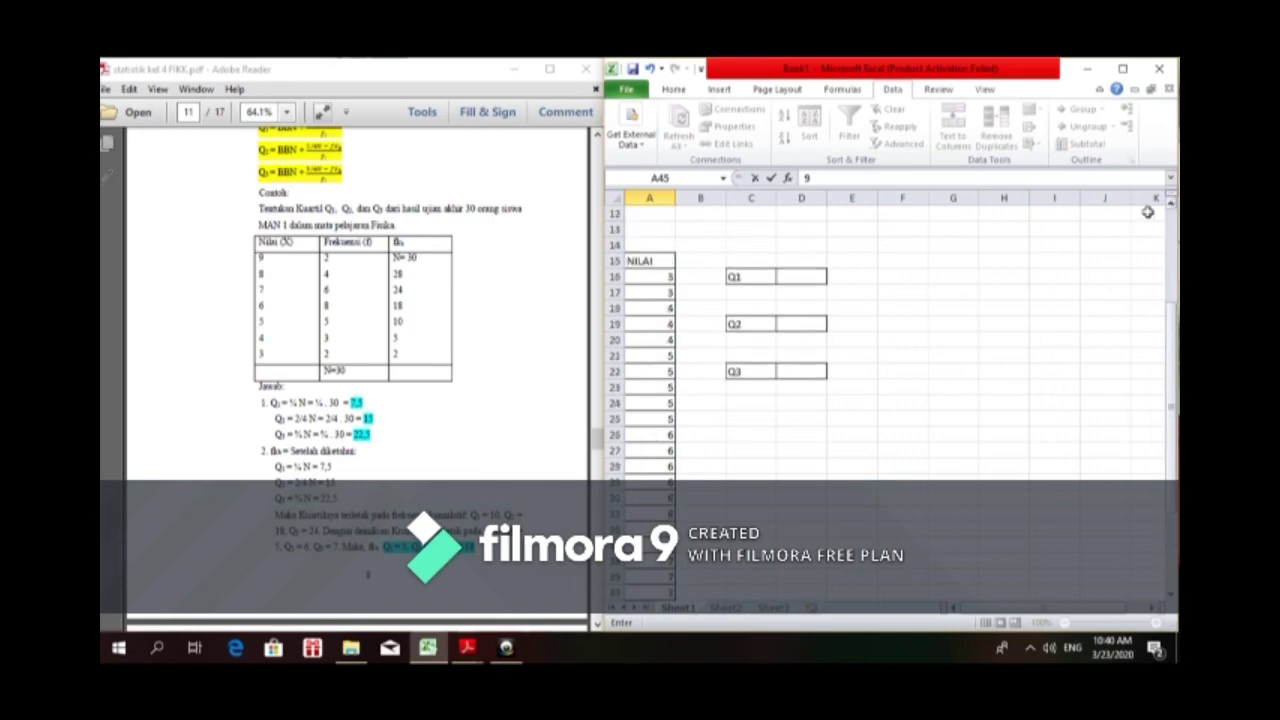
left_click(796, 276)
type("=")
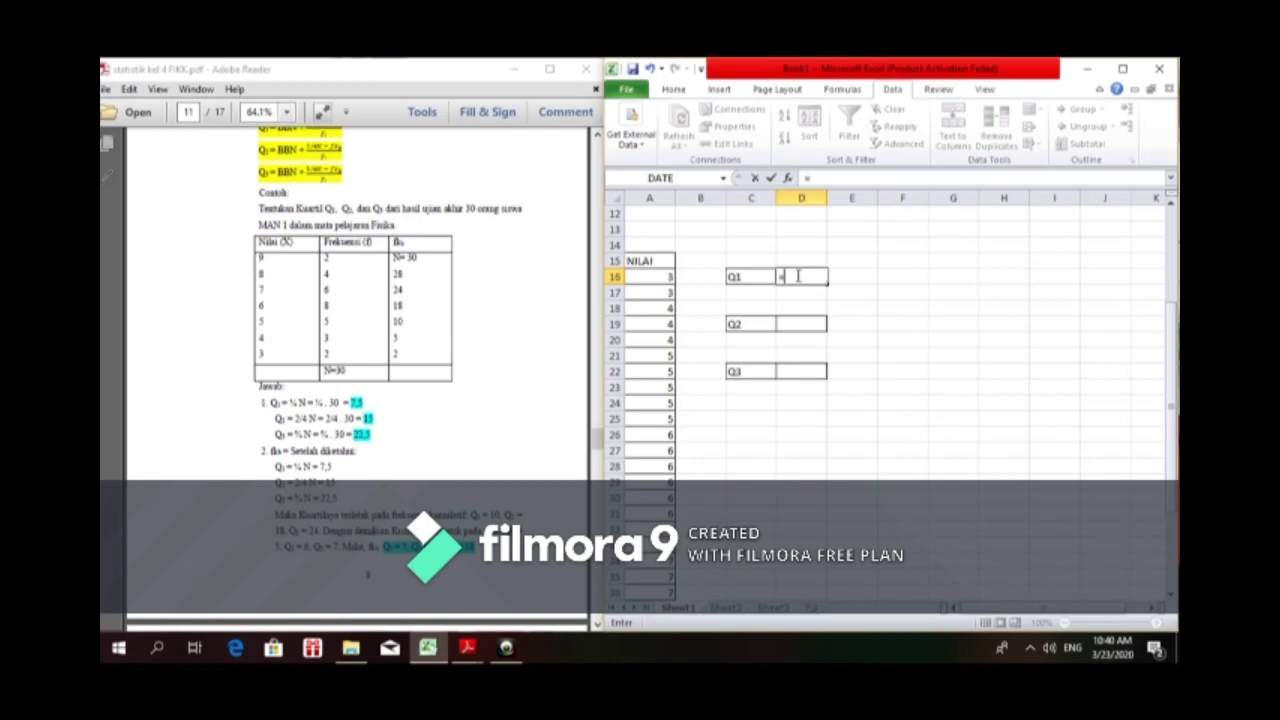
type("Q")
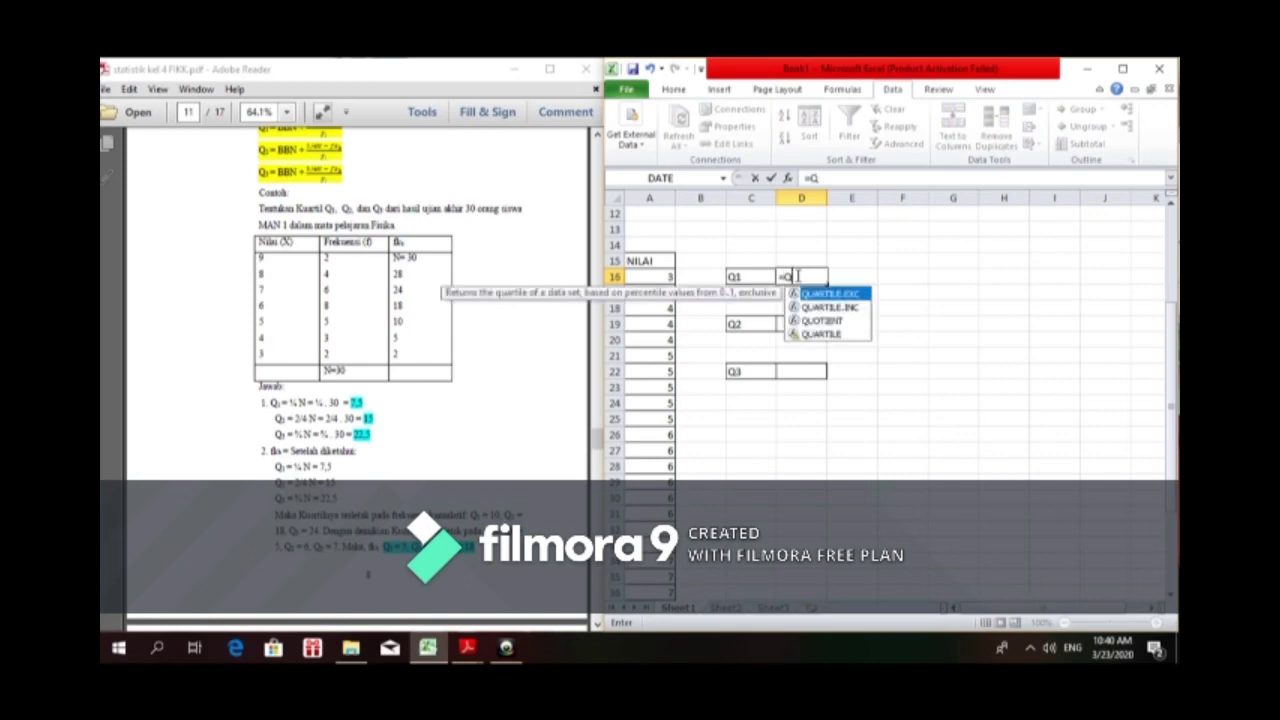
type("UARTILE")
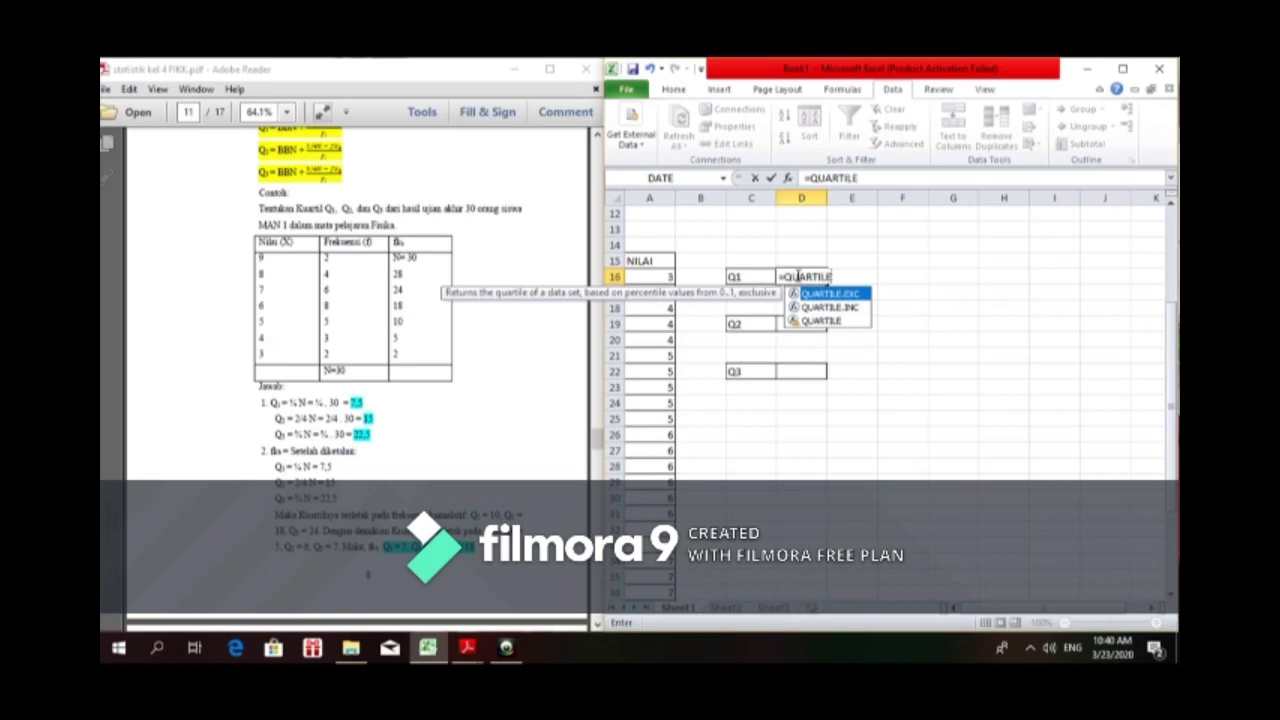
type("(")
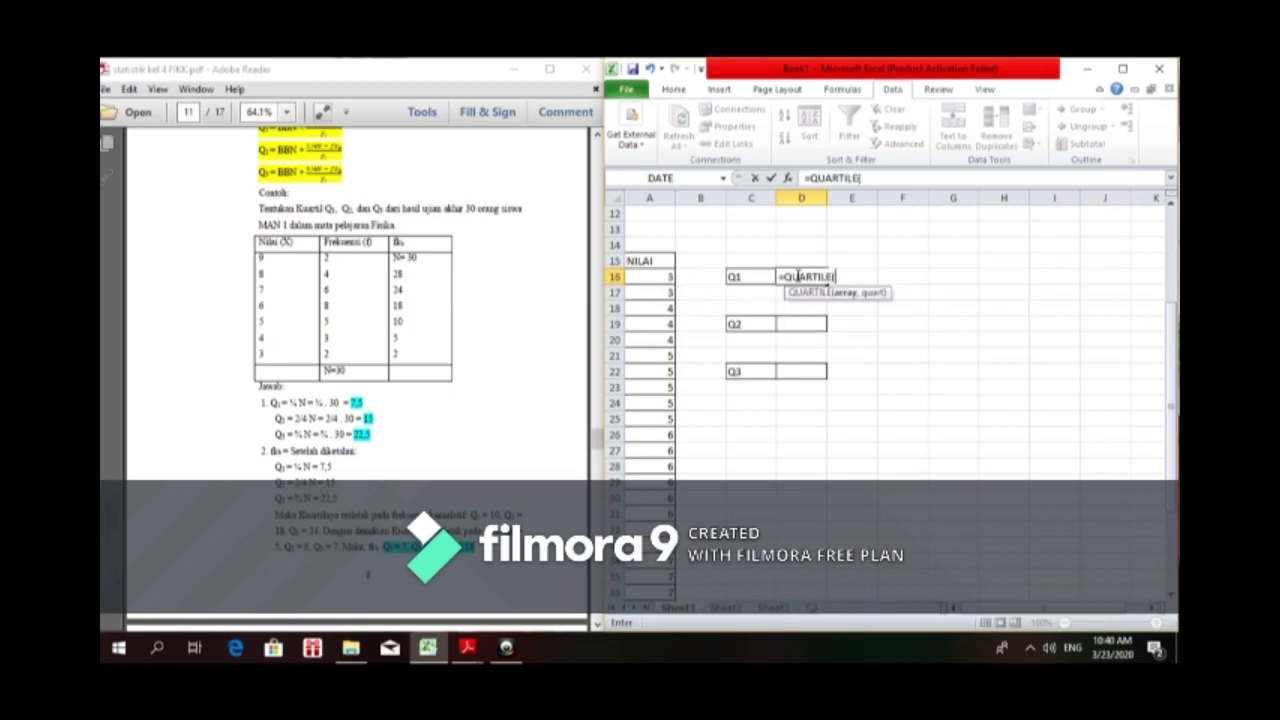
Step: Complete the Q1 formula with the scores A16:A45 as the array and 1 as the quartile number
left_click(669, 278)
key("F8")
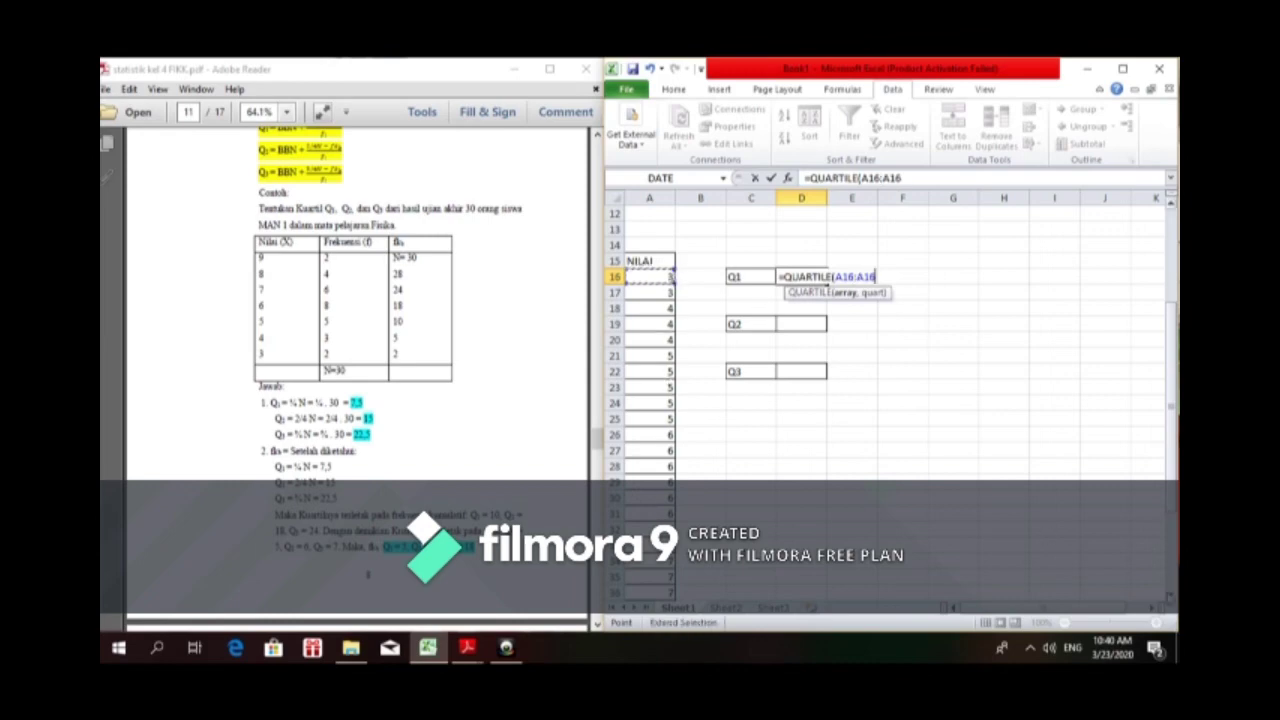
scroll(1152, 538, "down", 3)
scroll(884, 400, "down", 1)
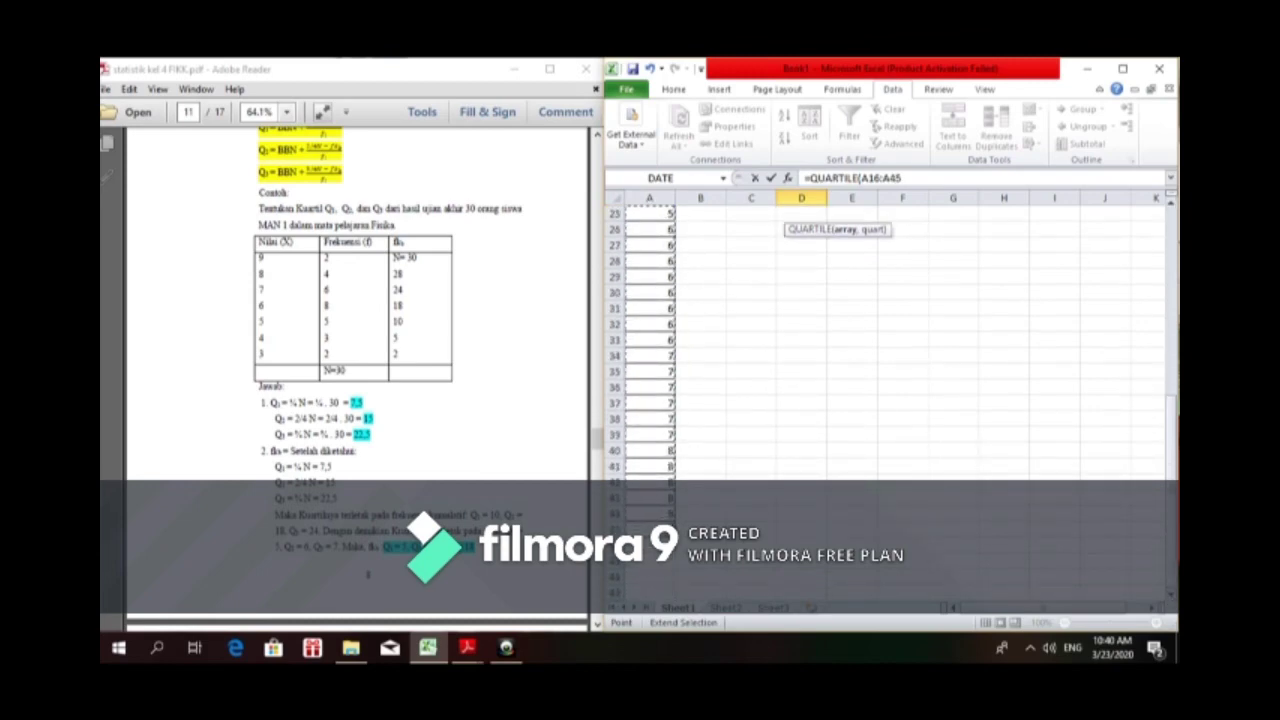
scroll(1176, 213, "up", 4)
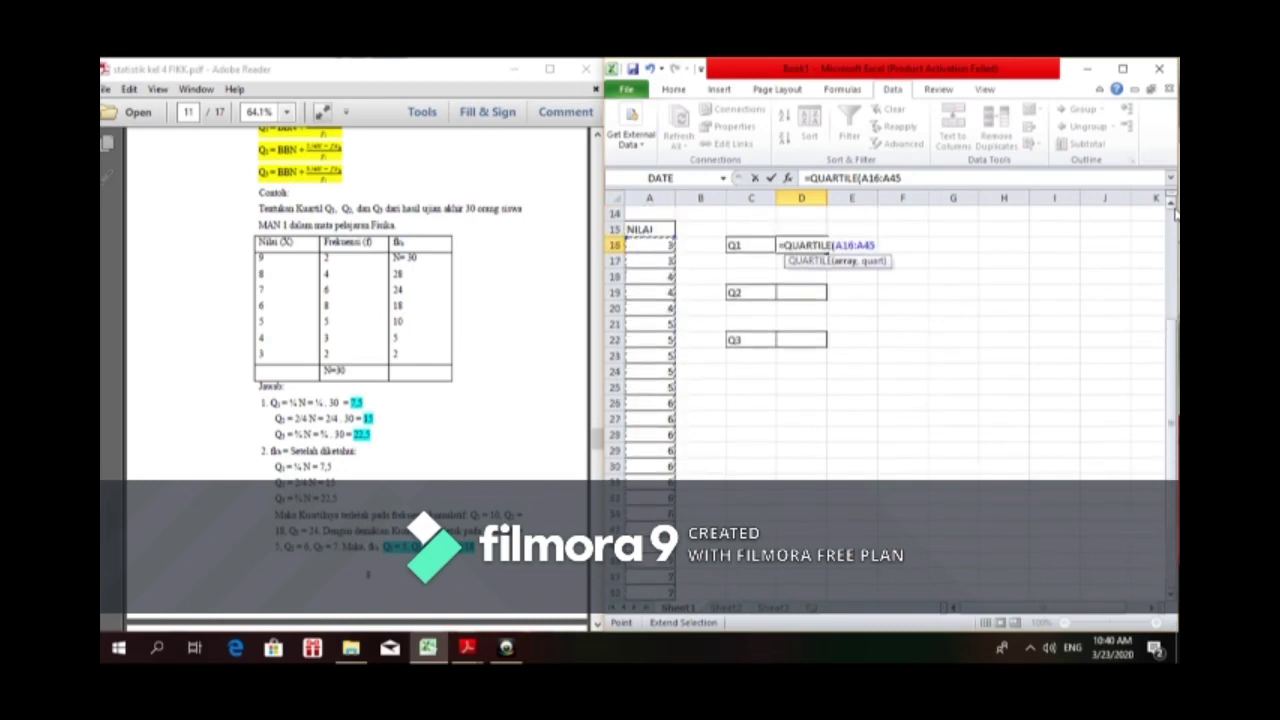
type(",")
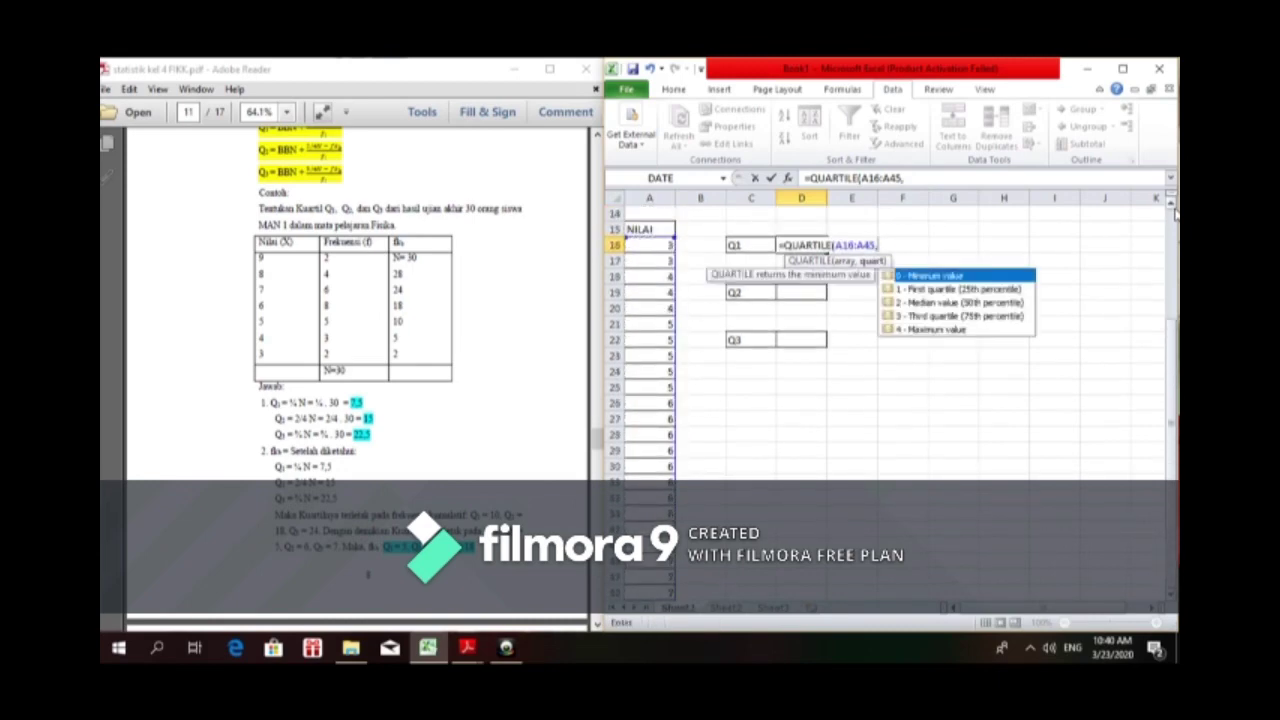
type("1)")
key("Return")
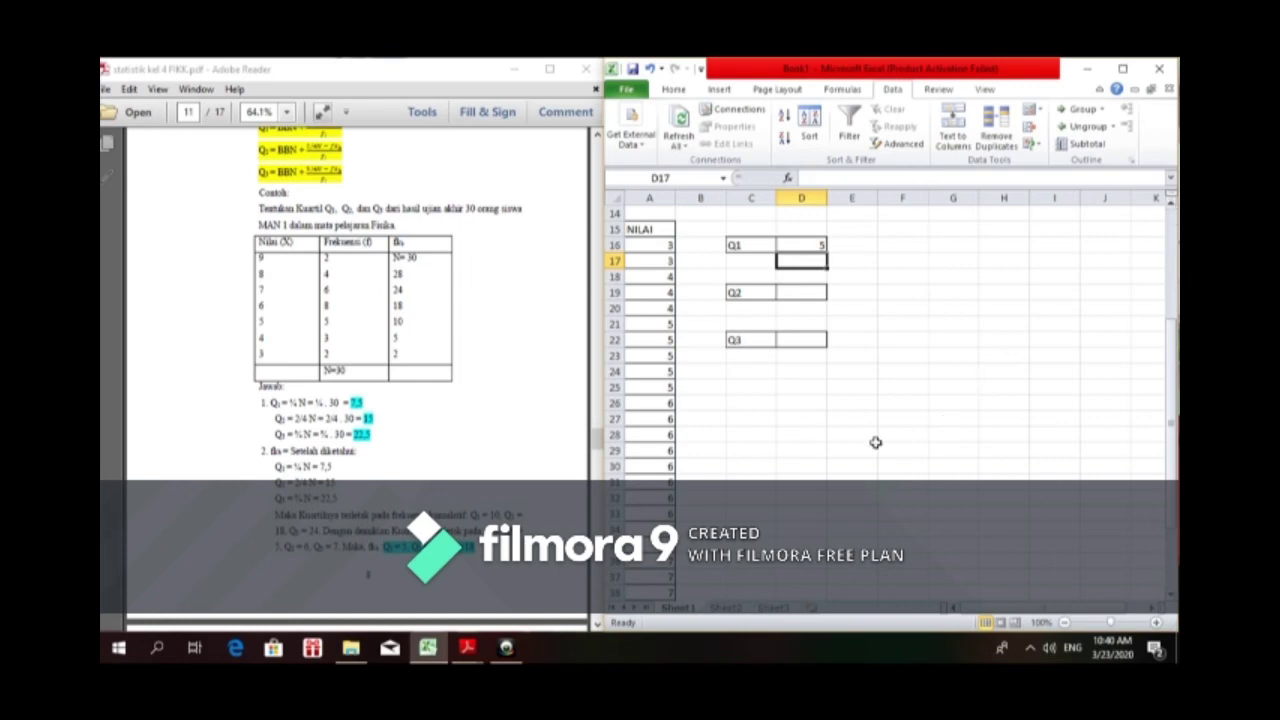
Step: Start a QUARTILE formula in cell D19 beside the Q2 label
left_click(802, 293)
type("=")
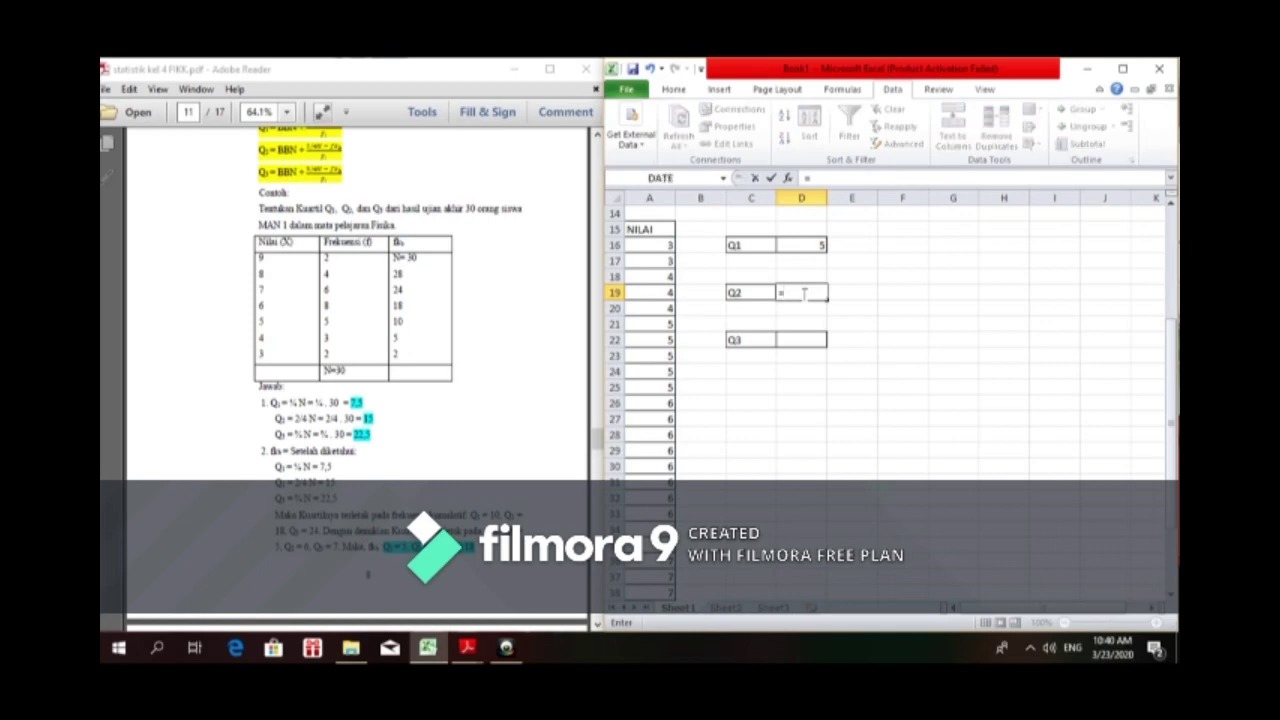
type("QUAR")
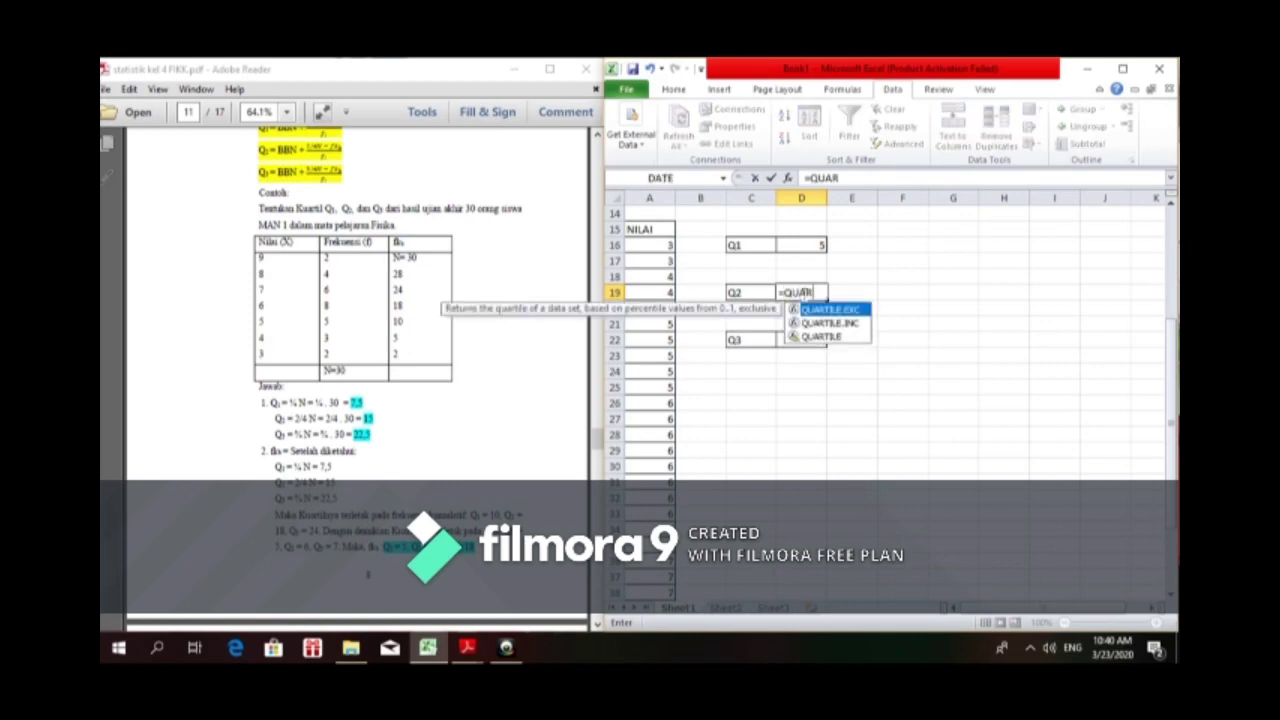
type("TILE(")
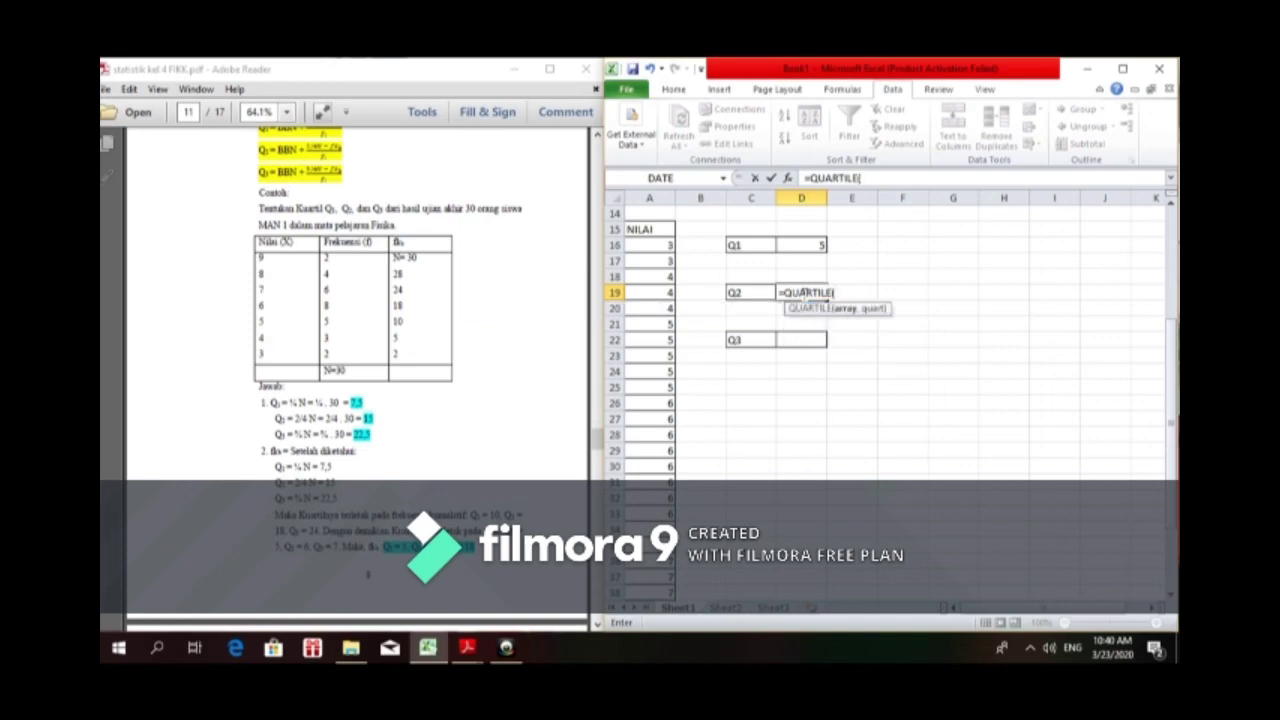
Step: Complete the Q2 formula with the scores A16:A45 as the array and 2 as the quartile number
left_click(666, 246)
key("F8")
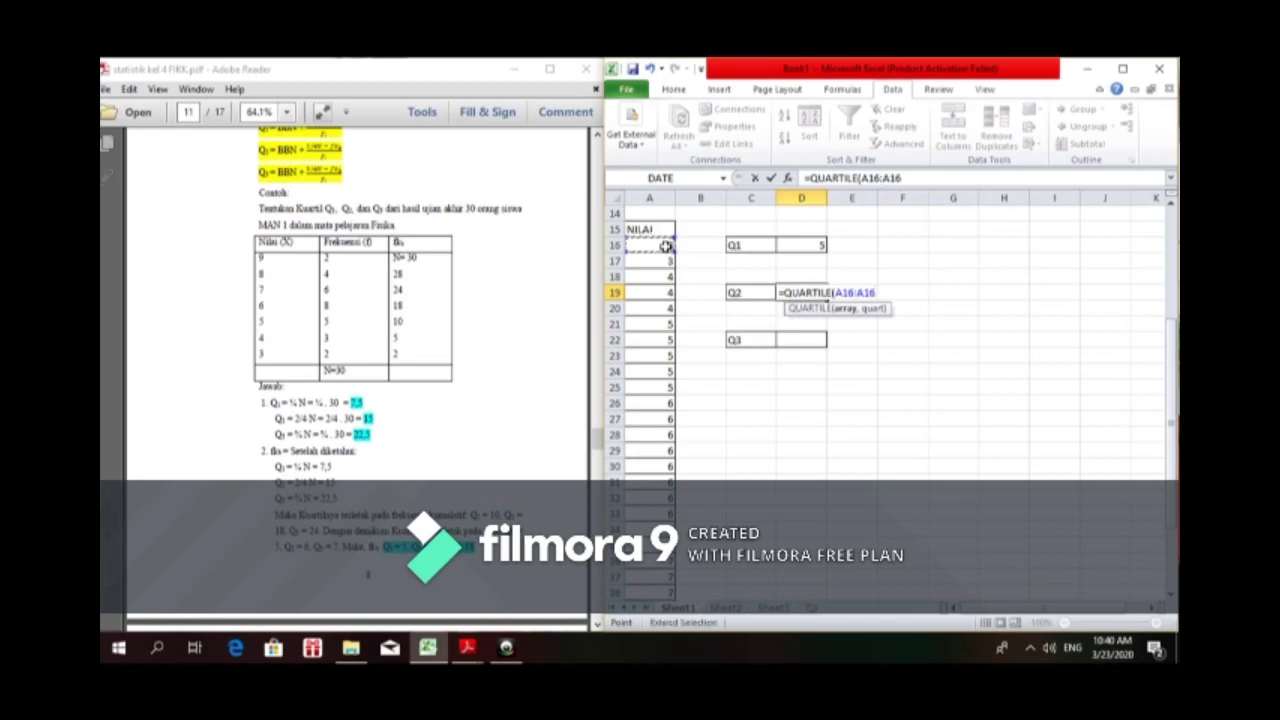
scroll(1170, 476, "down", 2)
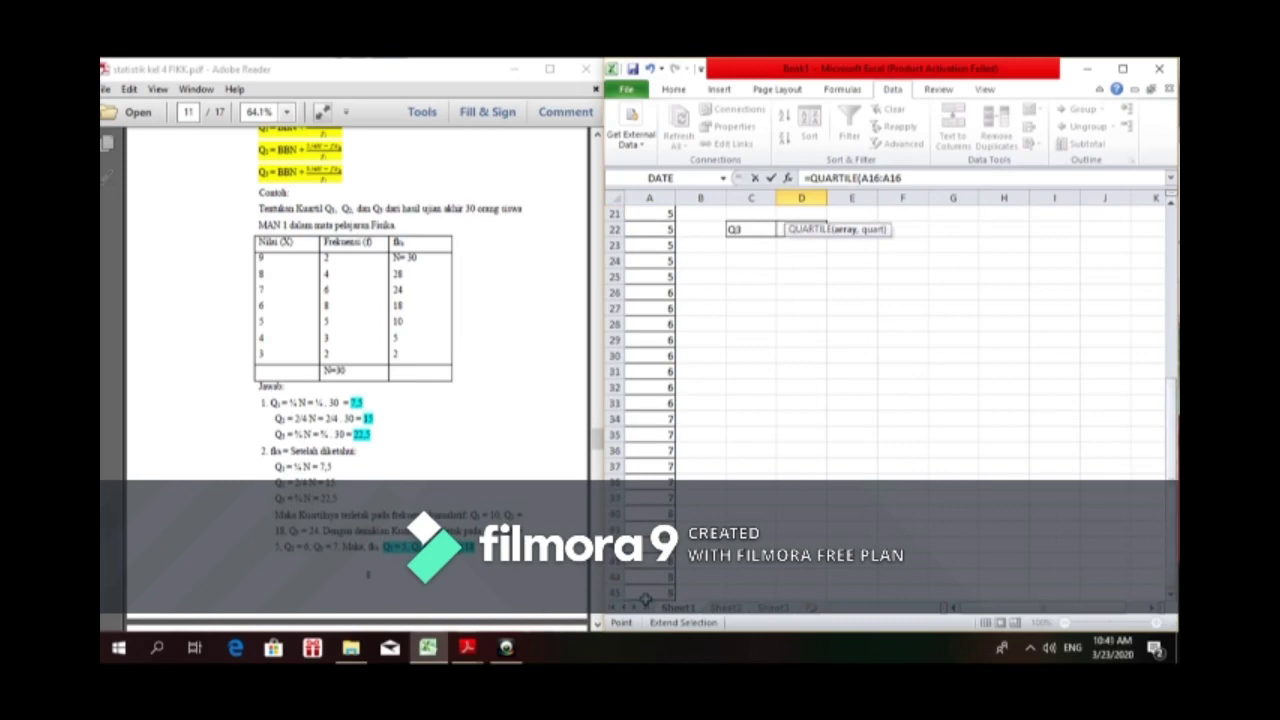
left_click(645, 594)
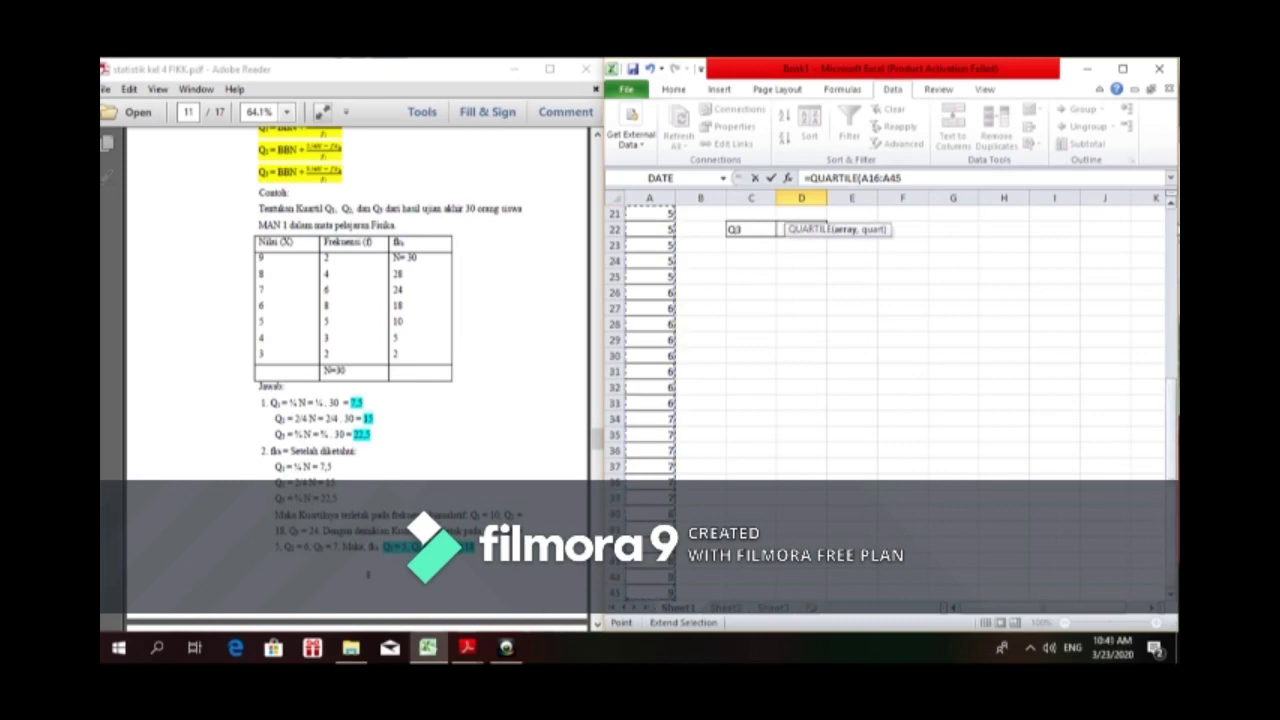
left_click(1171, 205)
left_click(1171, 205)
left_click(1171, 205)
left_click(1171, 205)
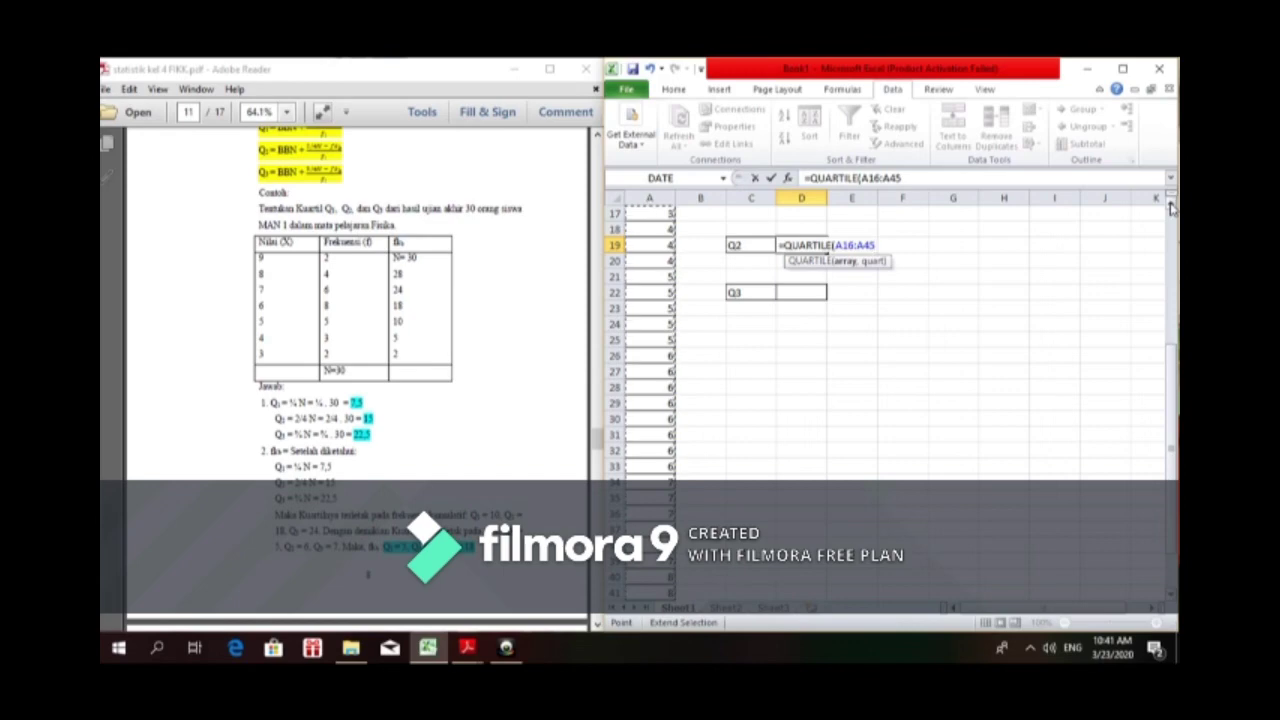
type(",")
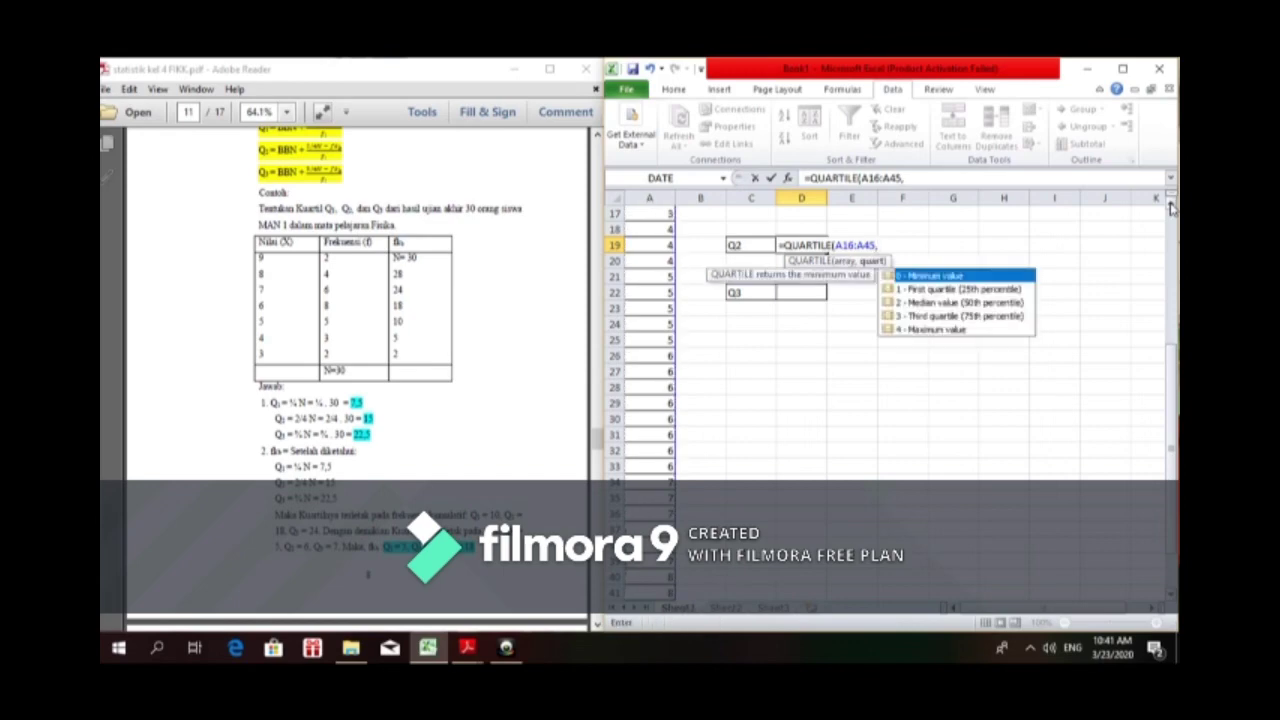
type("2)")
key("Return")
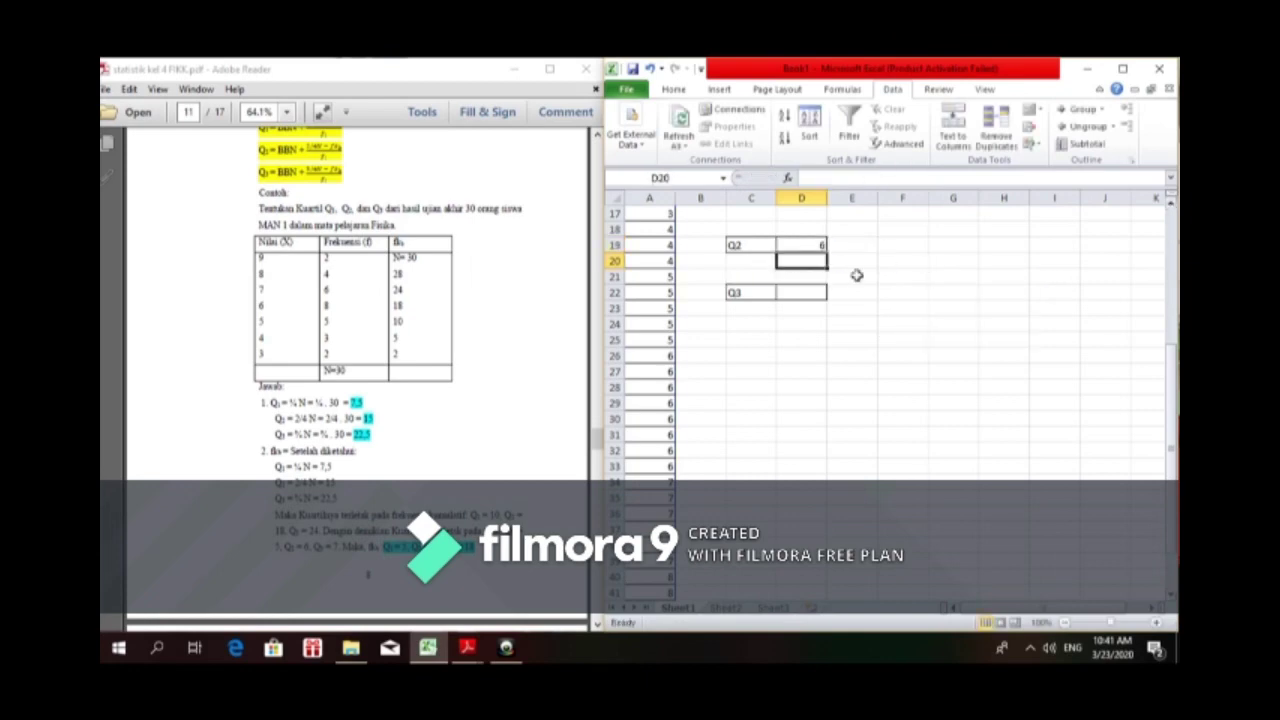
Step: Start a QUARTILE formula in cell D22 beside the Q3 label
left_click(806, 295)
type("=")
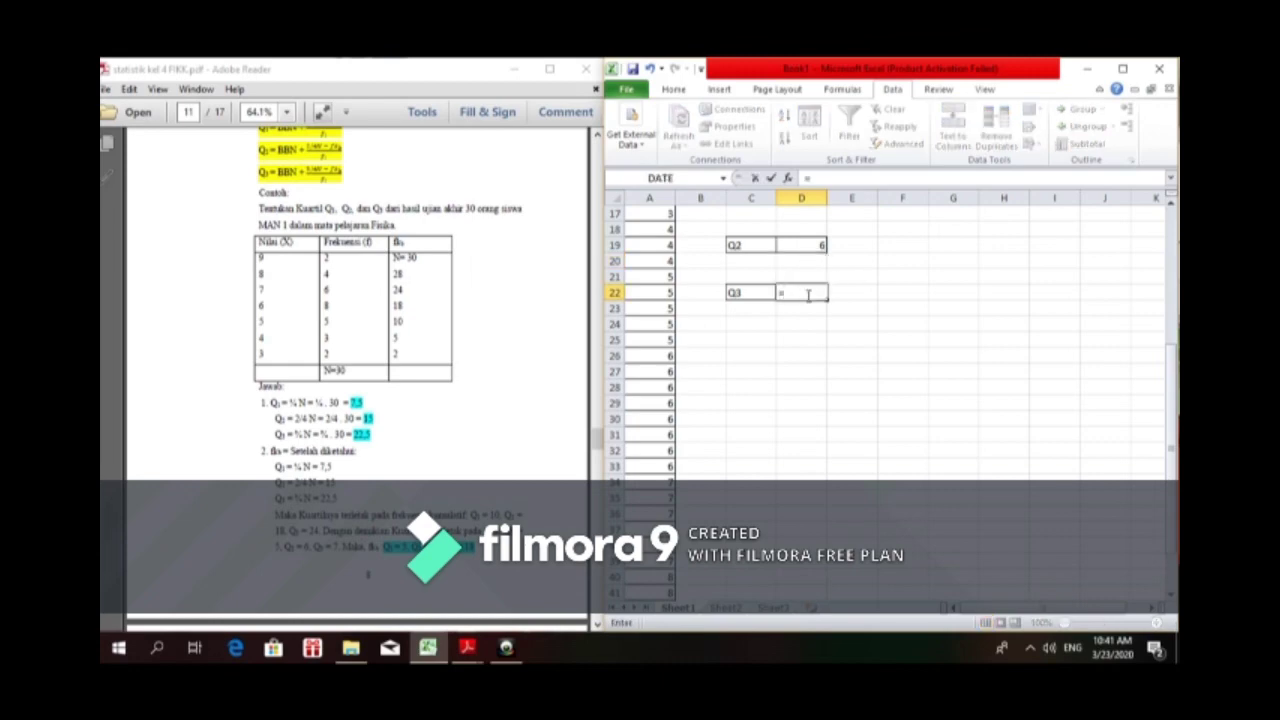
type("QUAR")
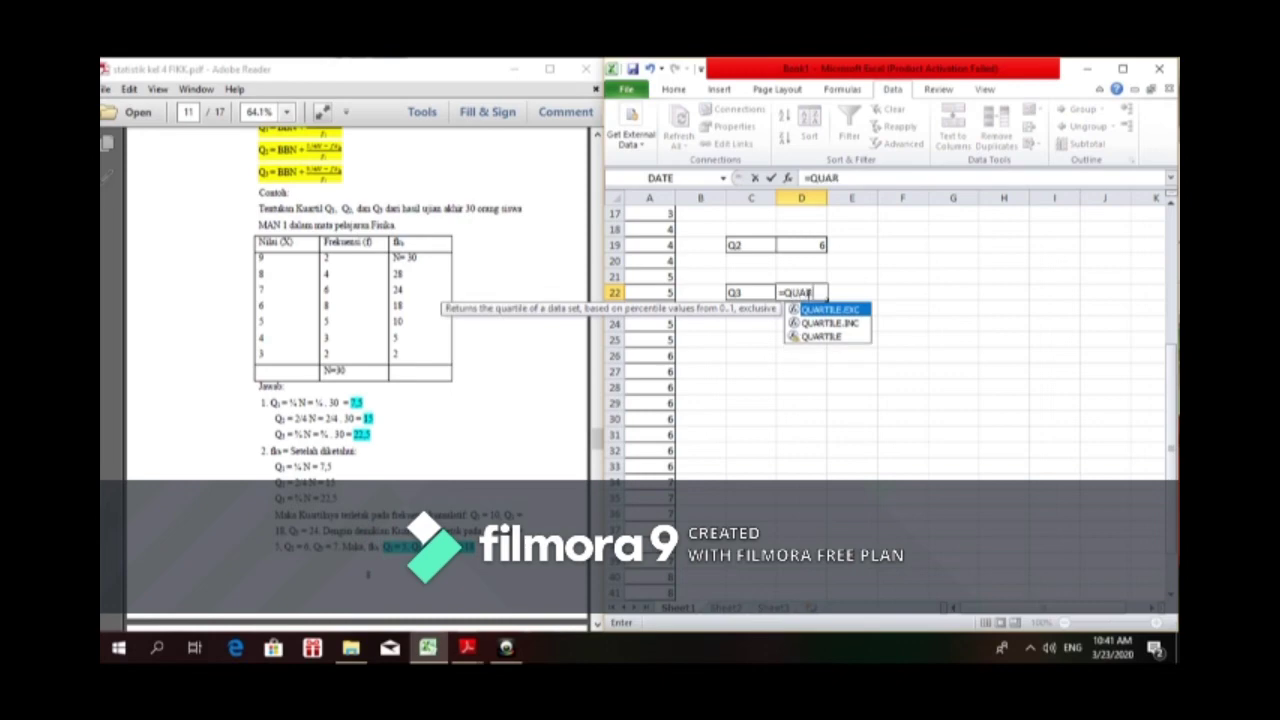
type("TILE(")
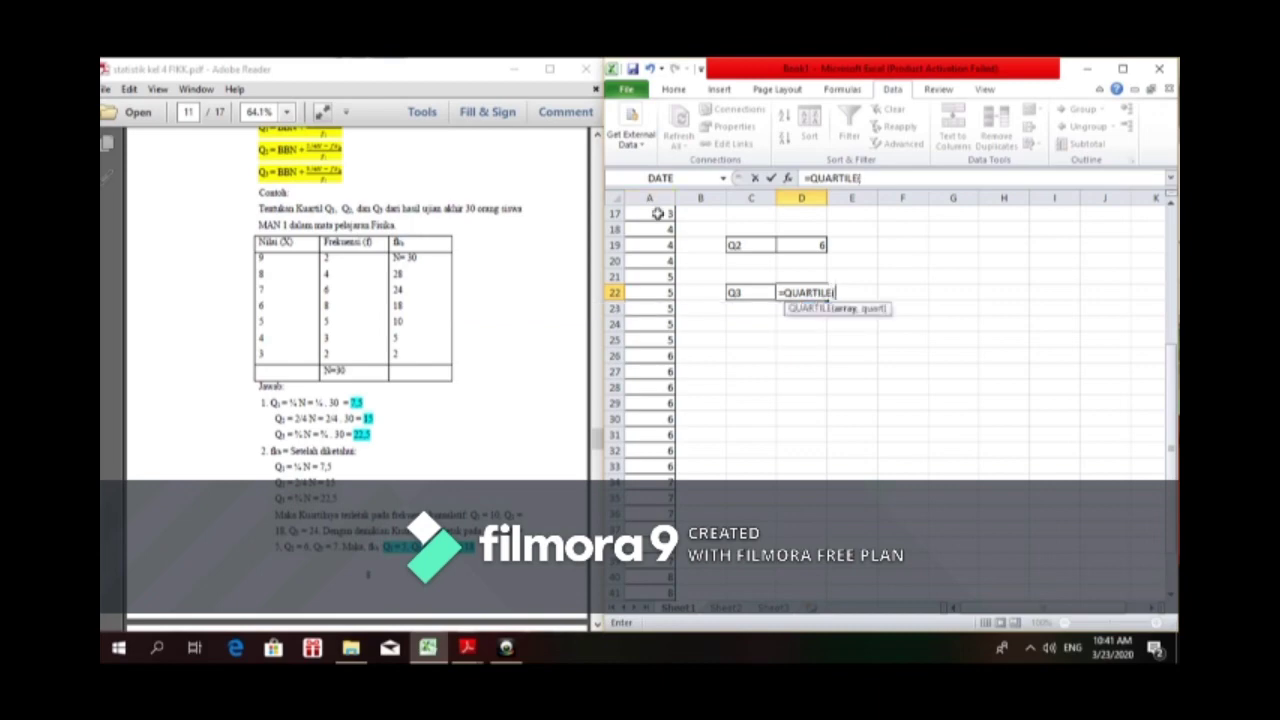
Step: Complete the Q3 formula with the scores A16:A45 as the array and 3 as the quartile number
left_click(1171, 220)
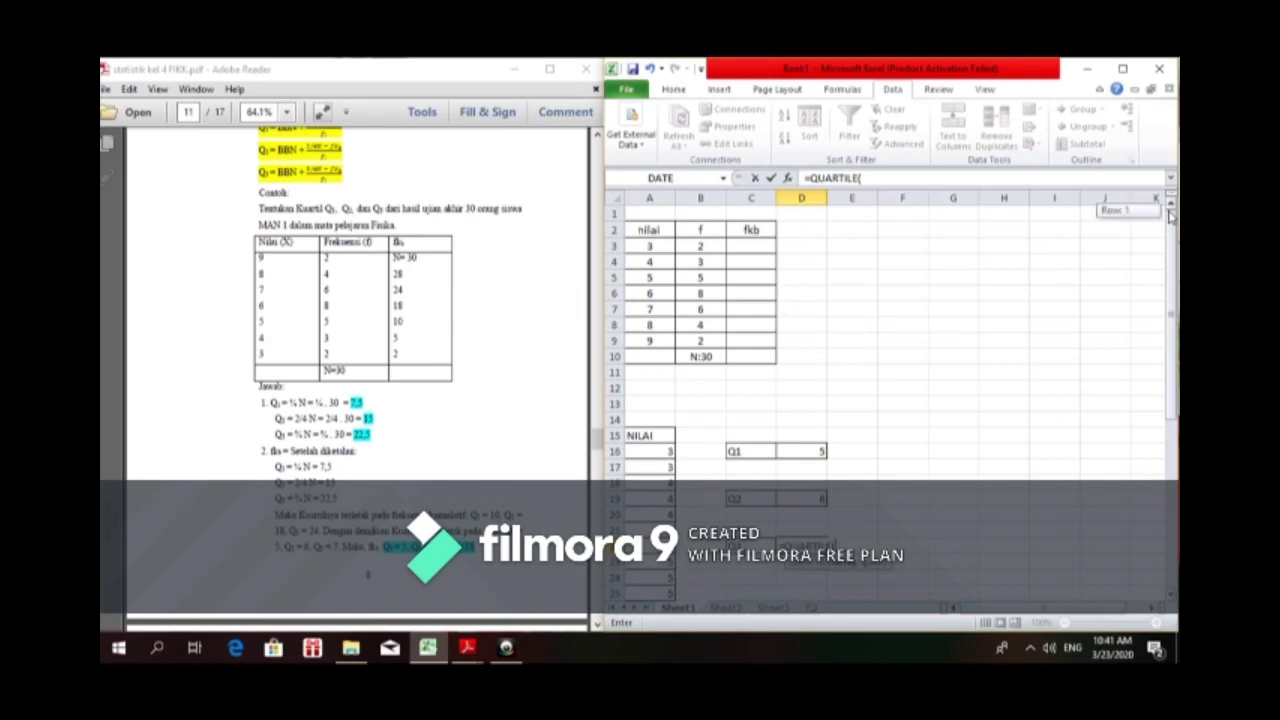
left_click(667, 451)
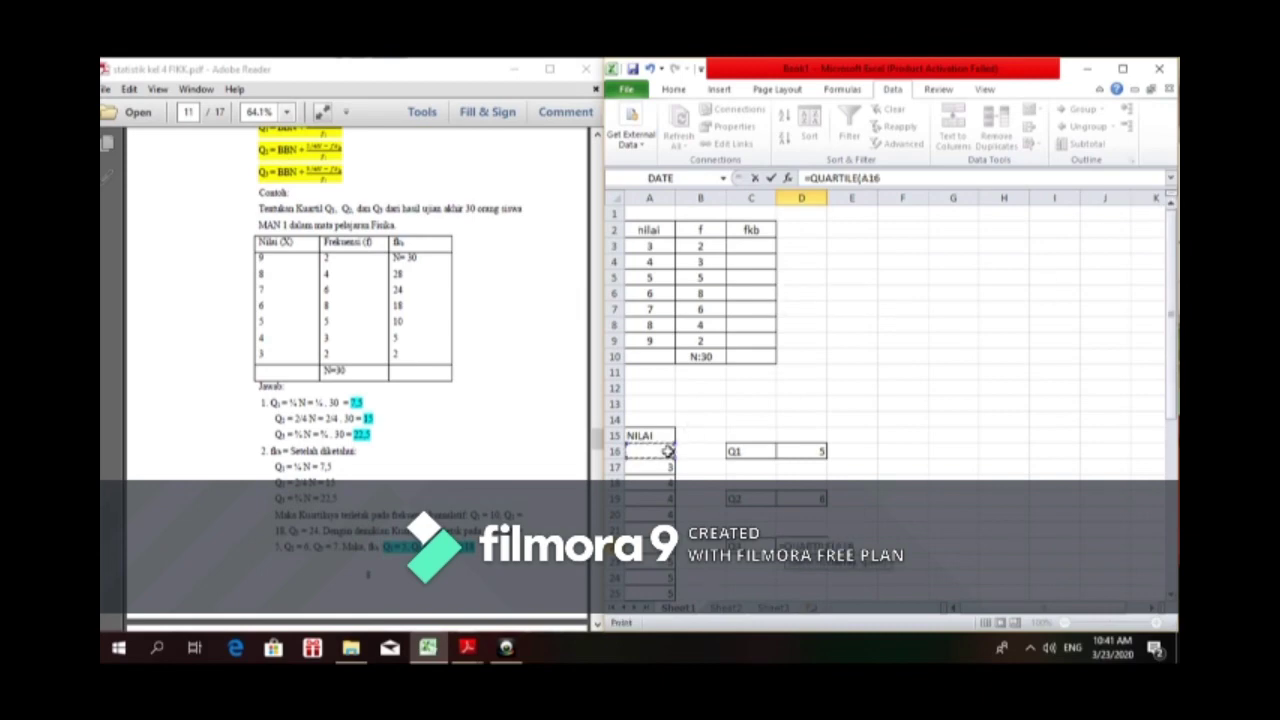
key("F8")
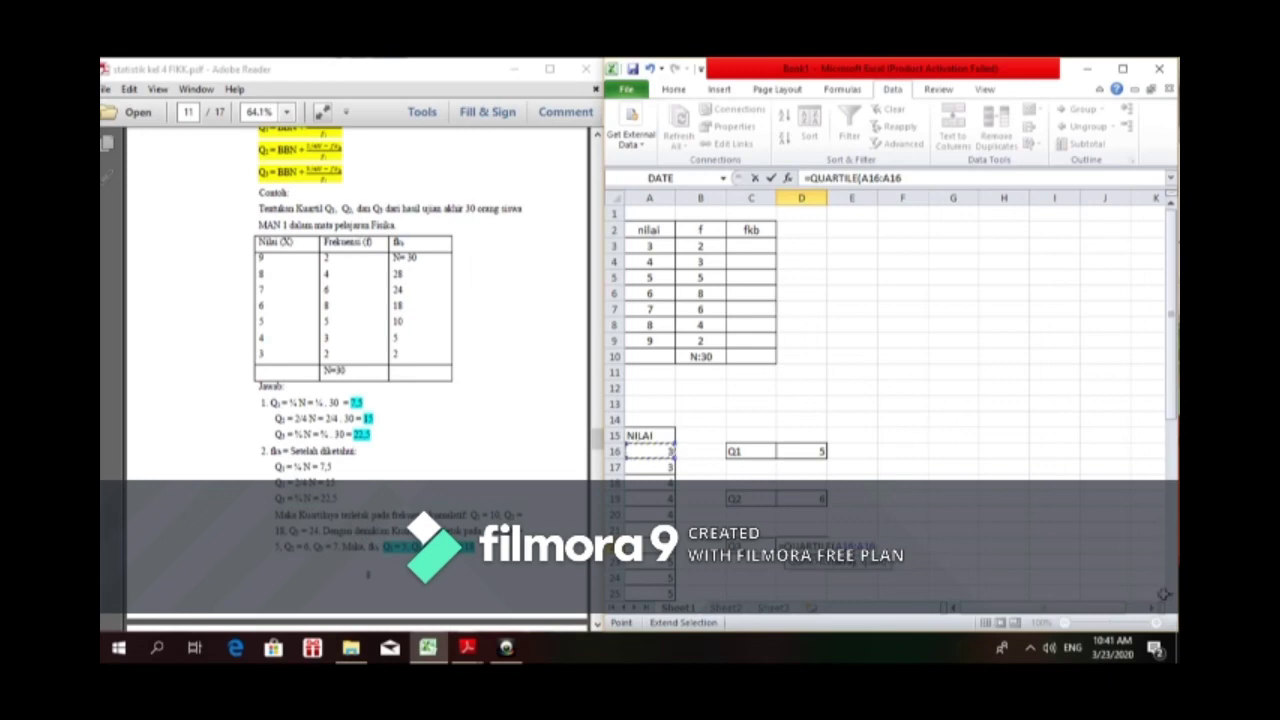
left_click(1171, 597)
left_click(1171, 598)
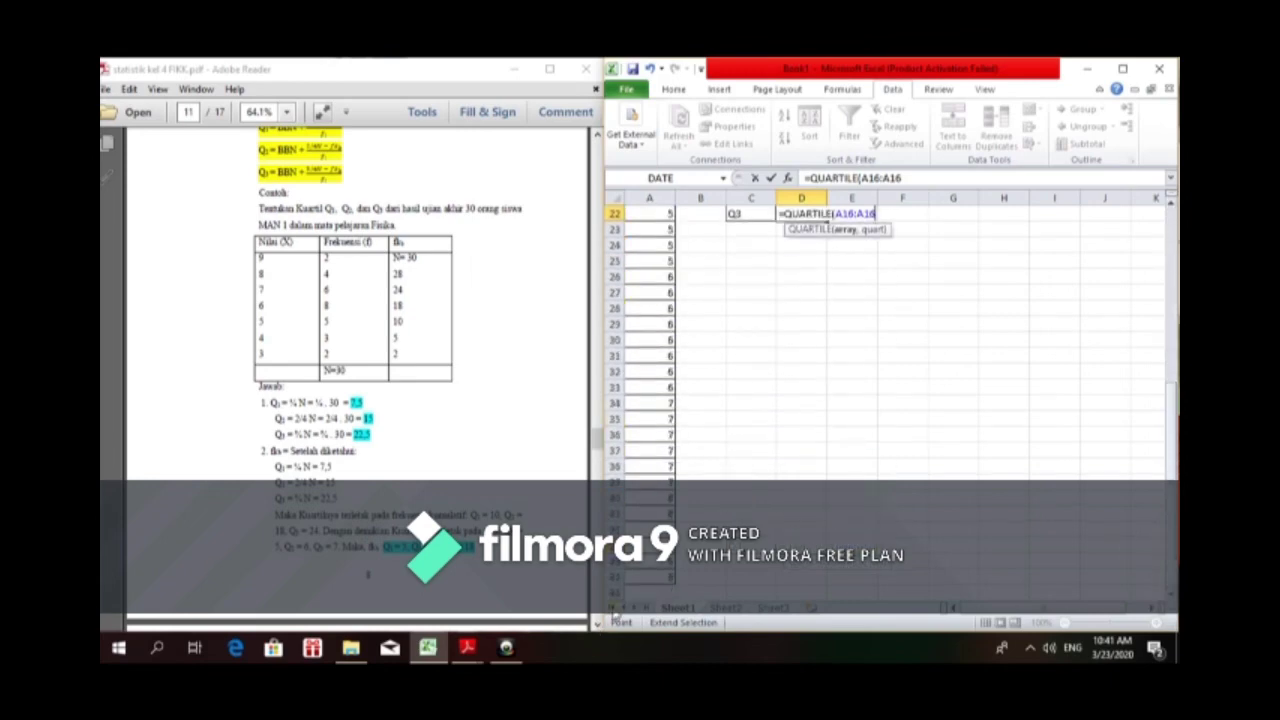
left_click(648, 577)
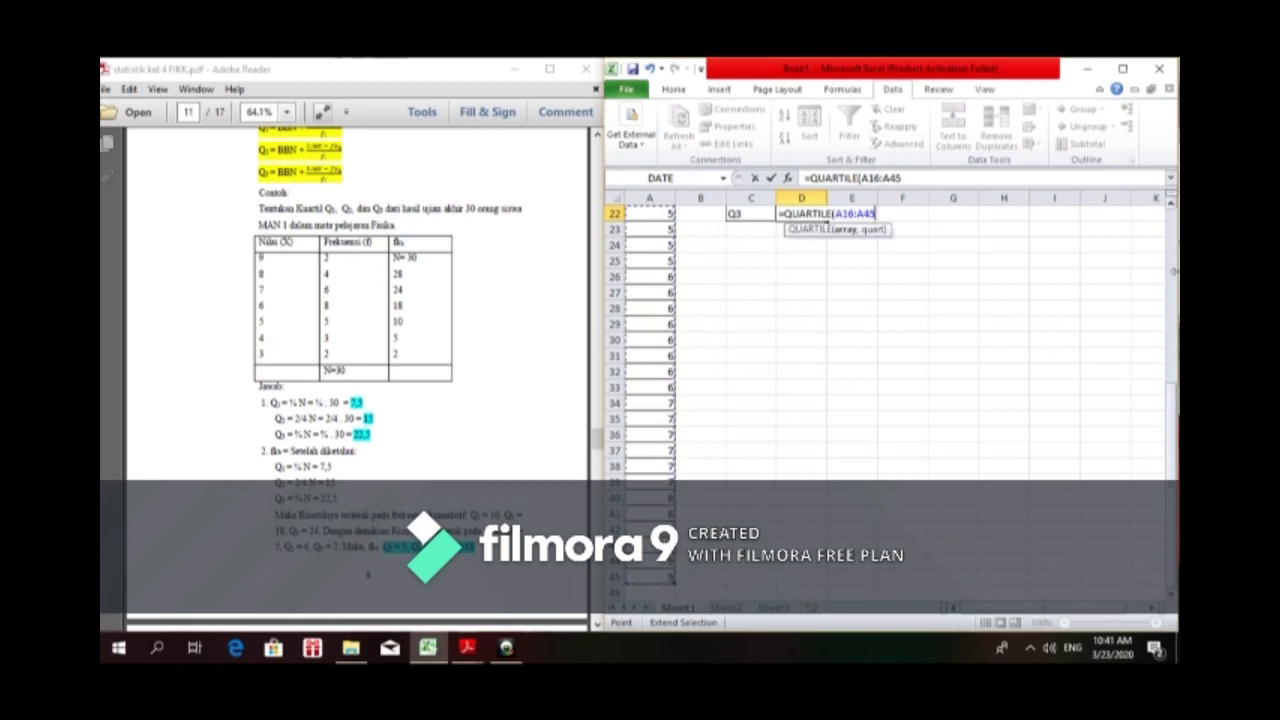
type(",")
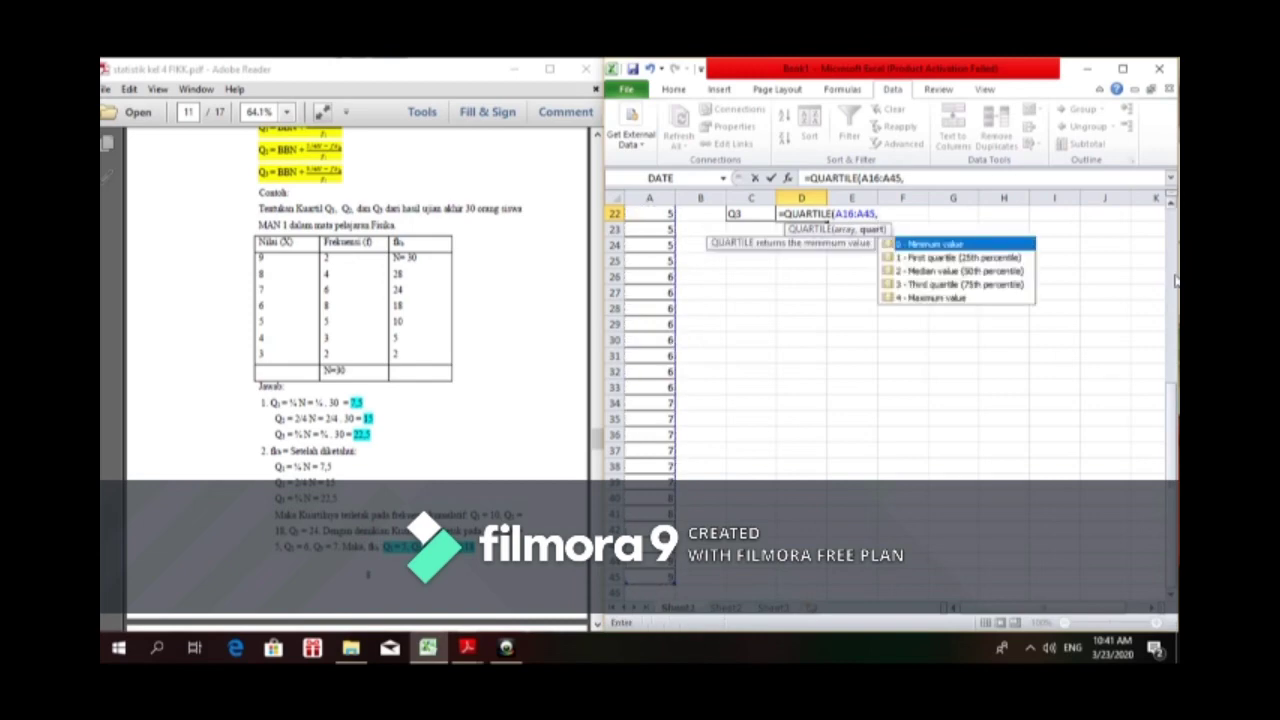
type("3)")
key("Return")
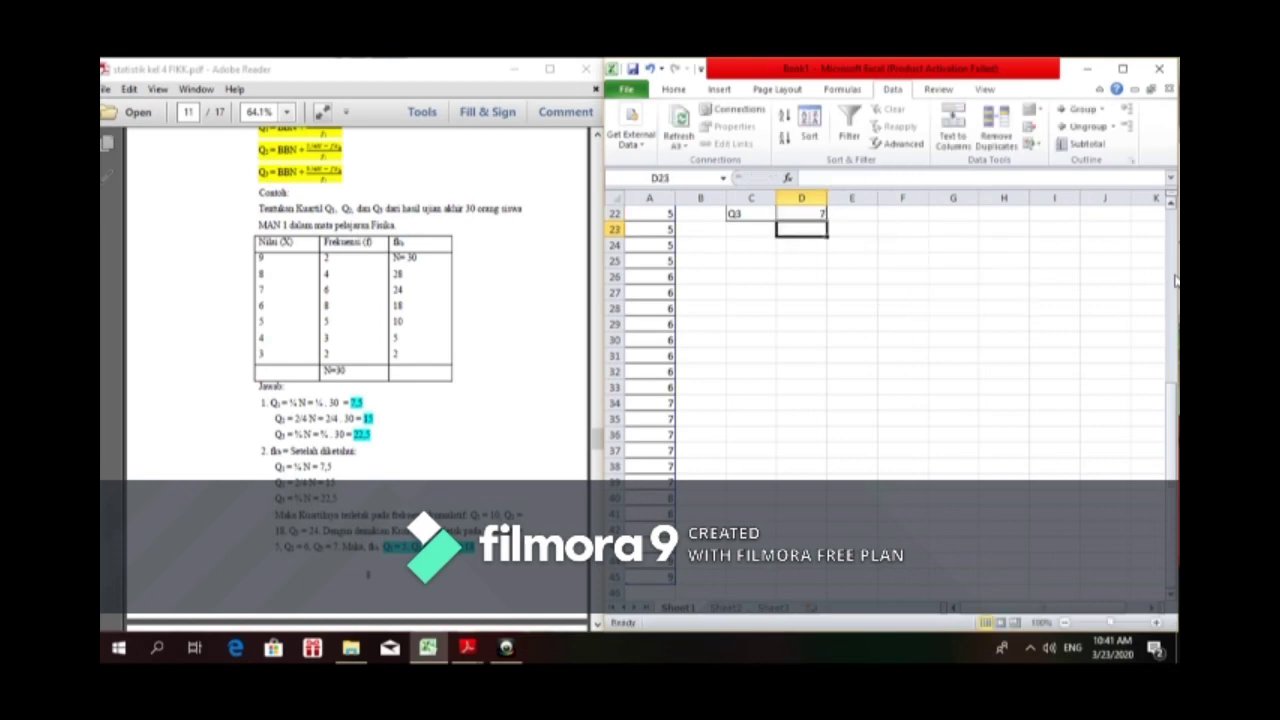
Step: Compare the calculated Q1, Q2 and Q3 values with the worked solution for the ungrouped scores in the PDF
left_click(1172, 205)
left_click(1172, 205)
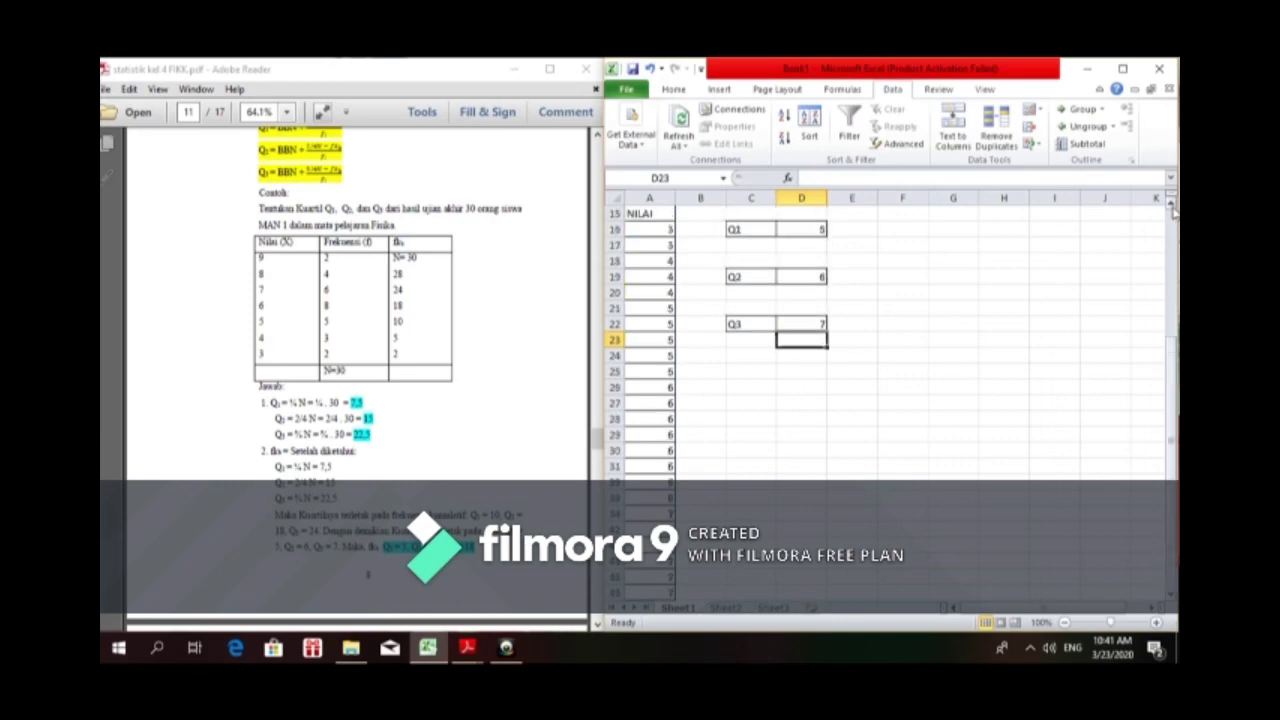
left_click(1172, 205)
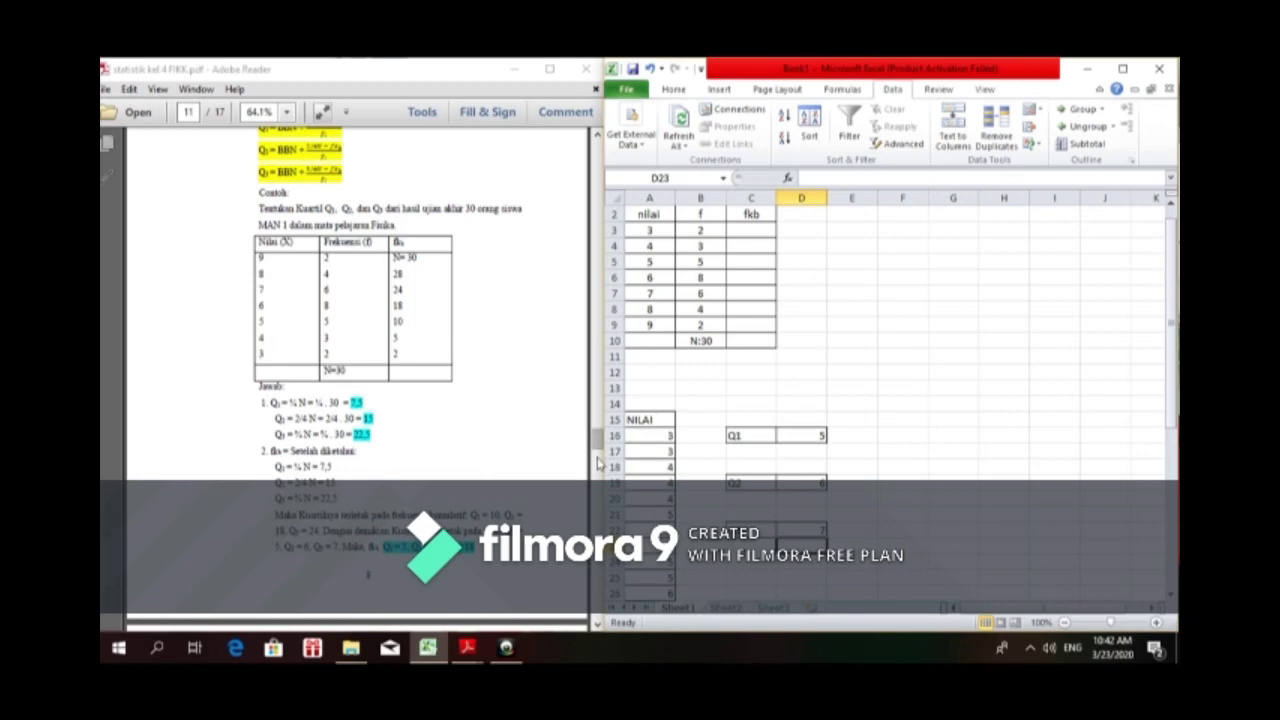
left_click(596, 624)
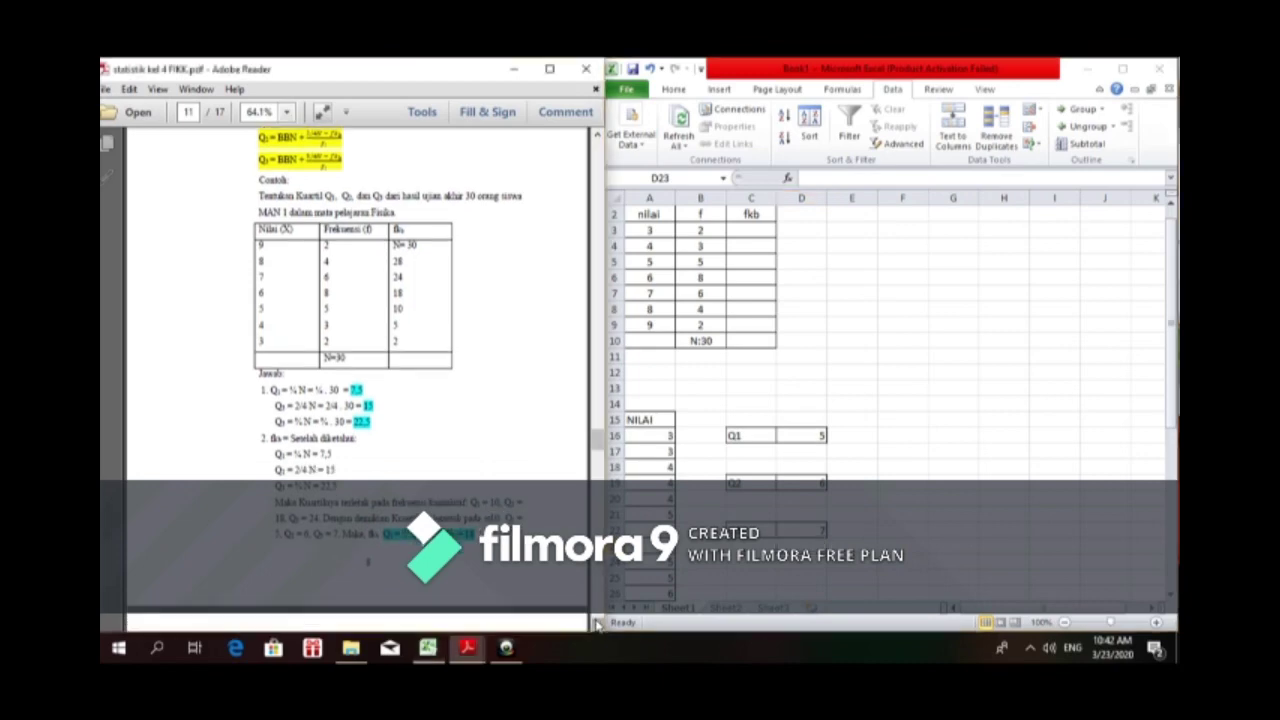
left_click(596, 624)
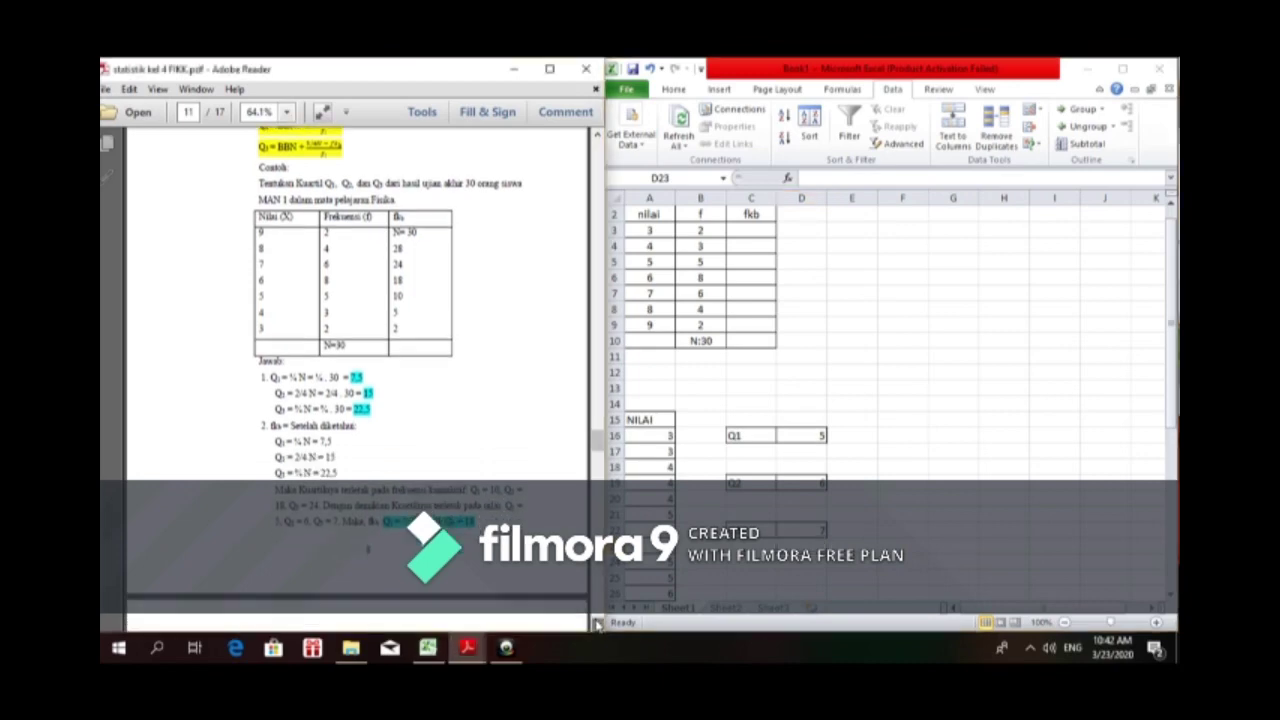
left_click(596, 624)
left_click(596, 624)
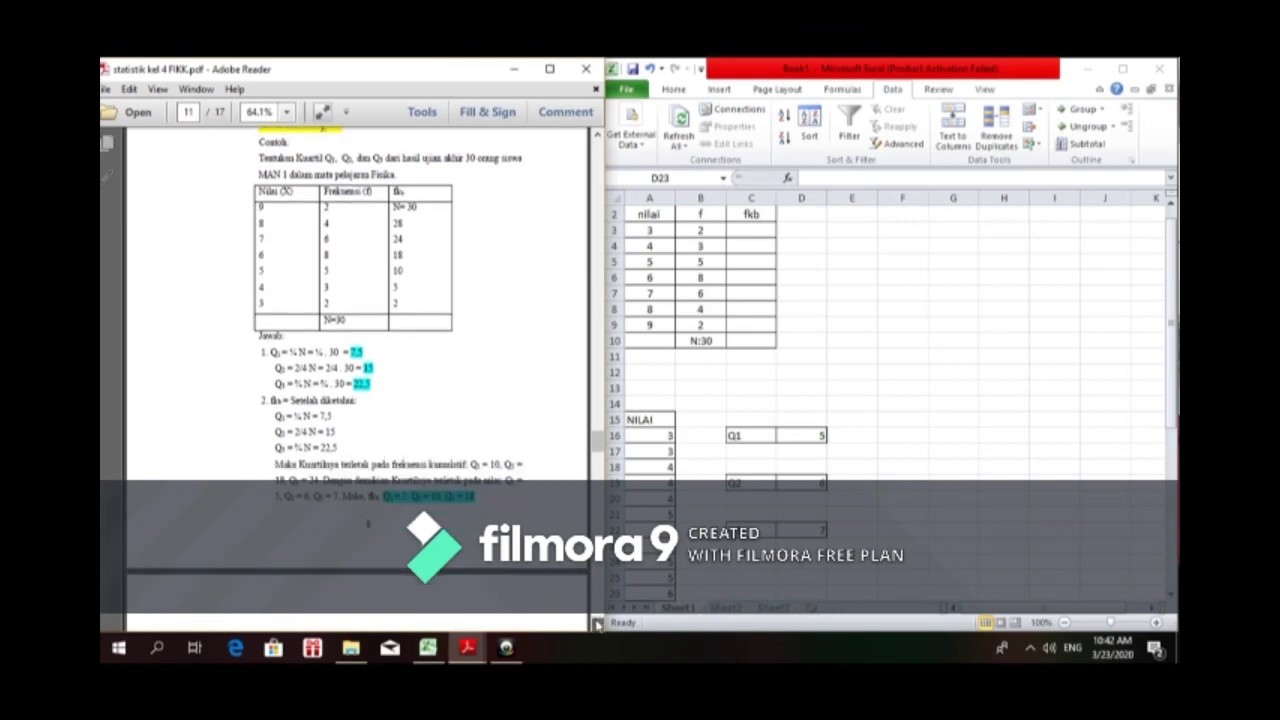
left_click(596, 624)
left_click(596, 624)
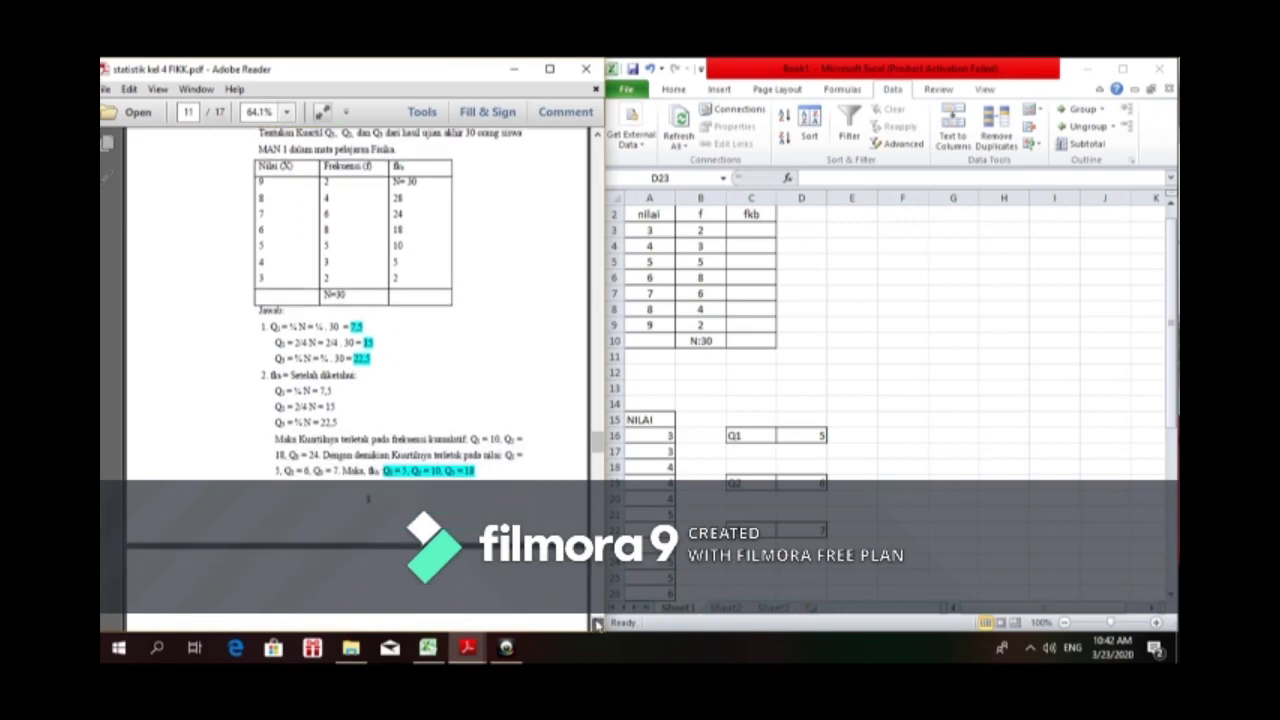
left_click(596, 624)
left_click(596, 624)
left_click(596, 624)
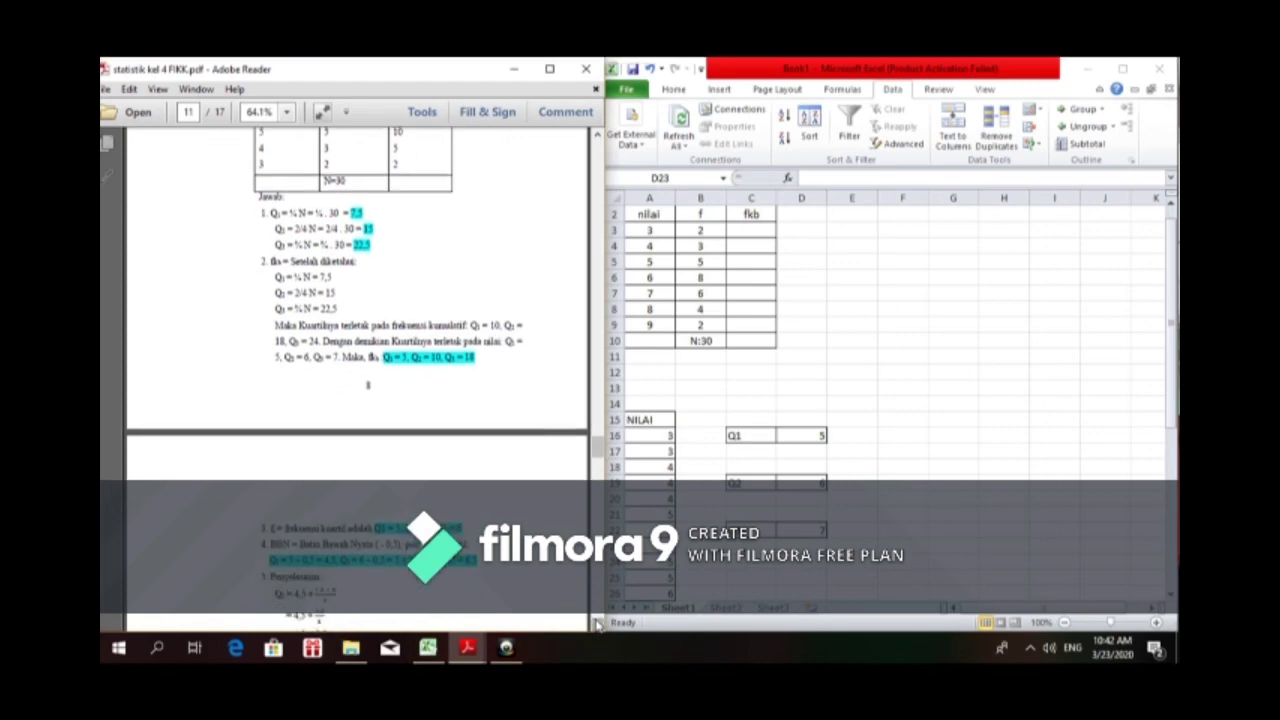
left_click(596, 624)
left_click(596, 624)
left_click(596, 624)
left_click(596, 624)
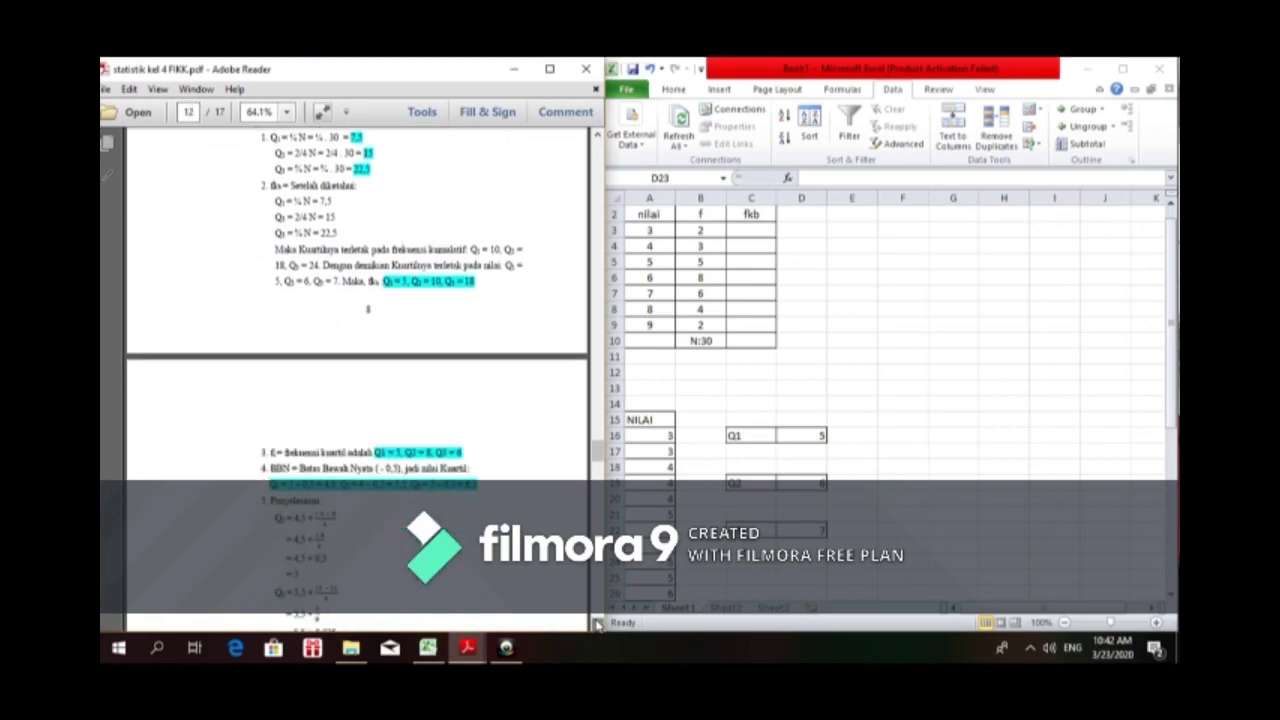
left_click(596, 624)
left_click(596, 624)
left_click(596, 624)
left_click(596, 624)
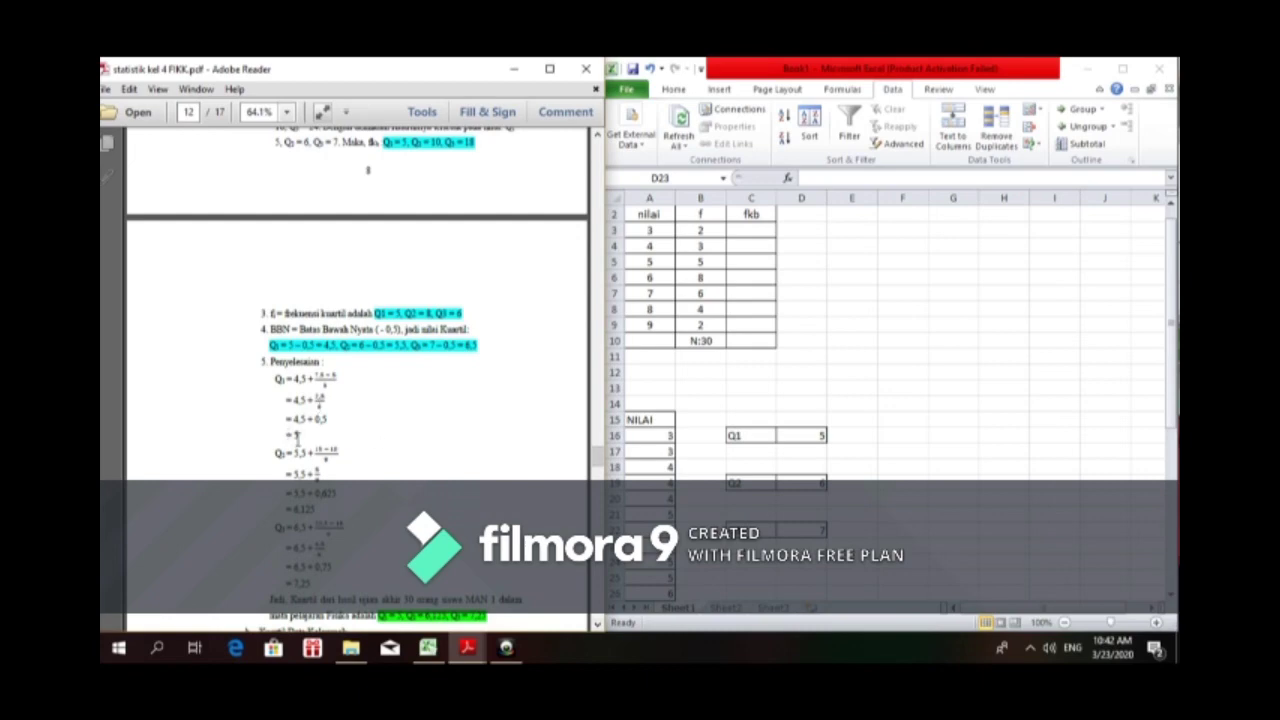
Step: Fill the Q1, Q2 and Q3 result cells D16, D19 and D22 with yellow
left_click(792, 436)
left_click(792, 436)
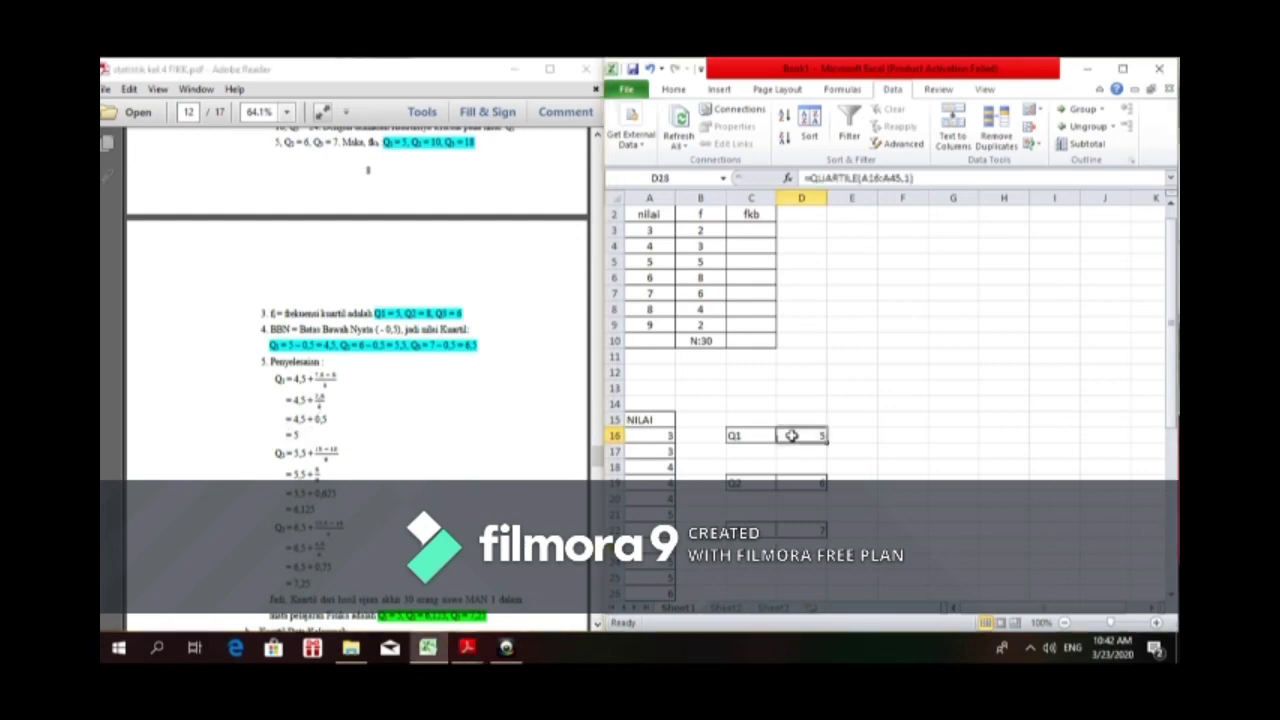
left_click(674, 89)
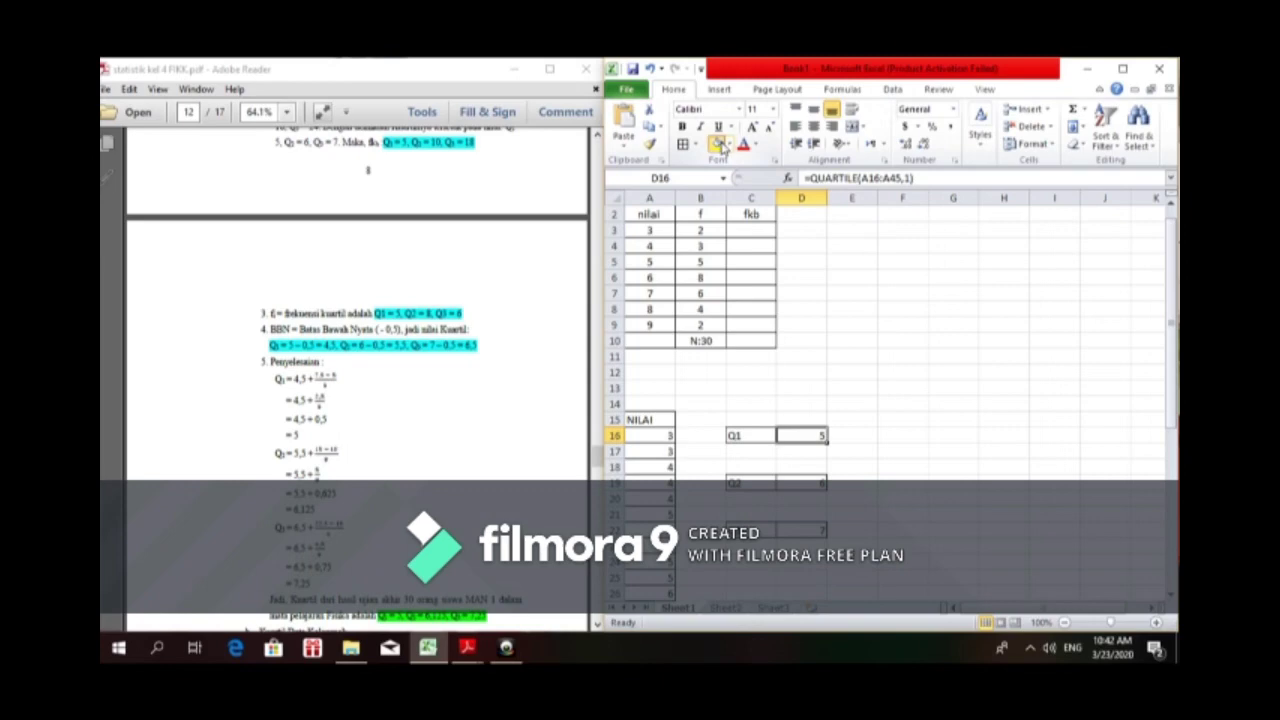
left_click(716, 143)
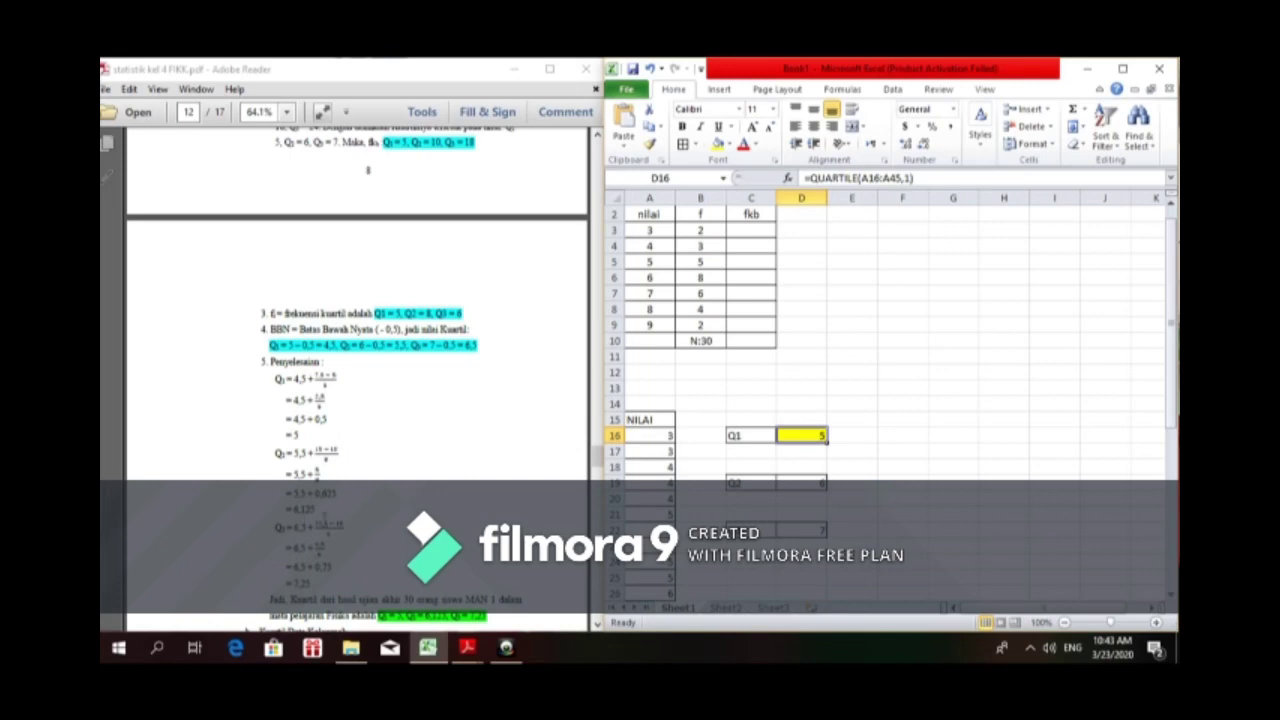
left_click(803, 487)
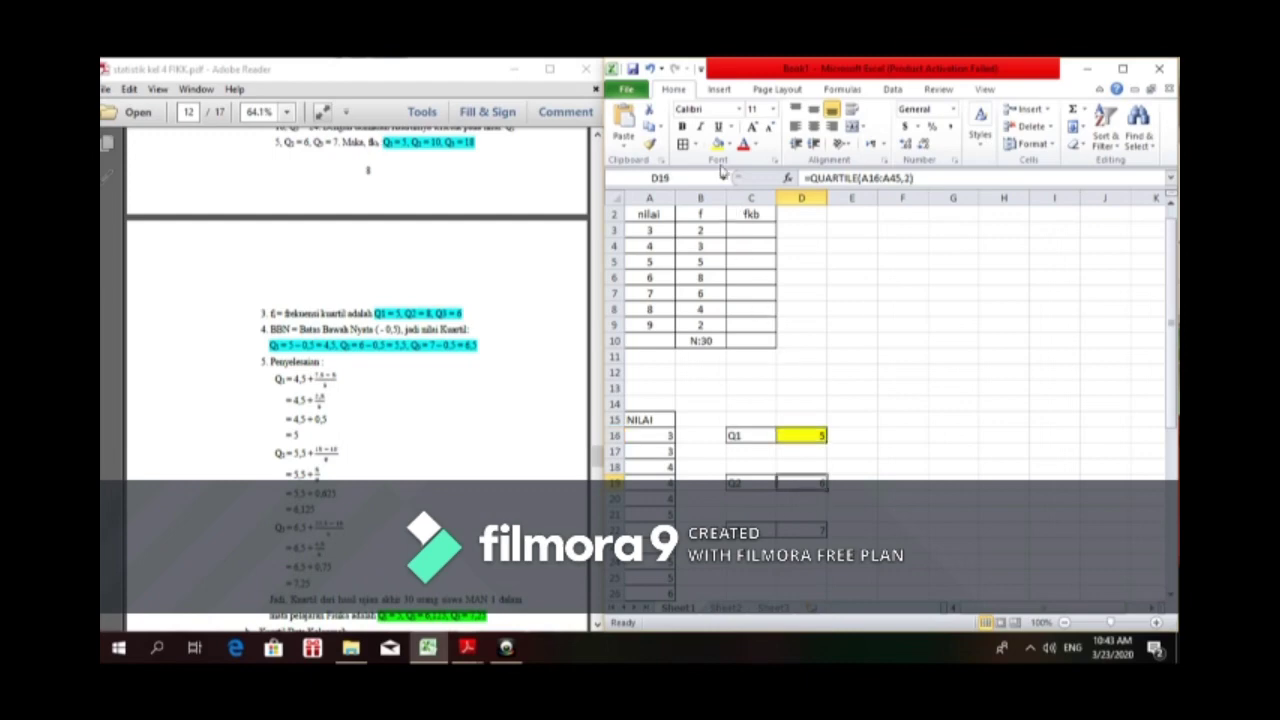
left_click(717, 145)
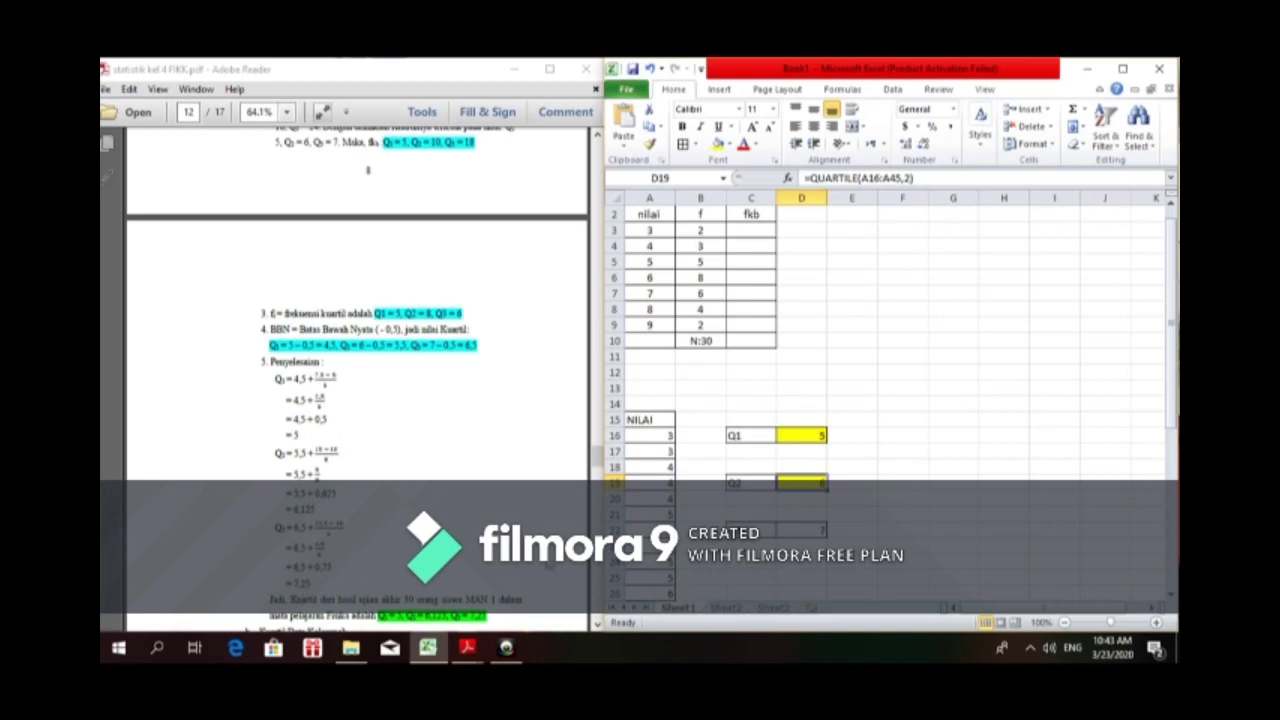
left_click(787, 533)
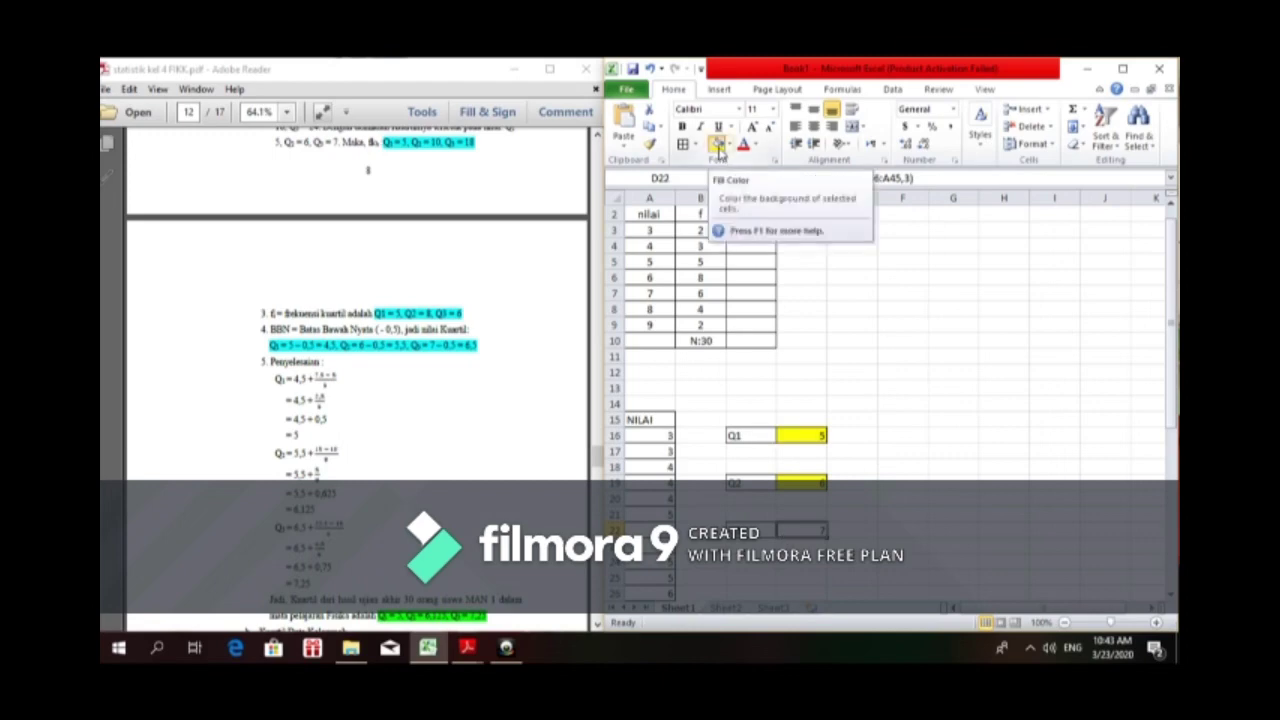
left_click(720, 152)
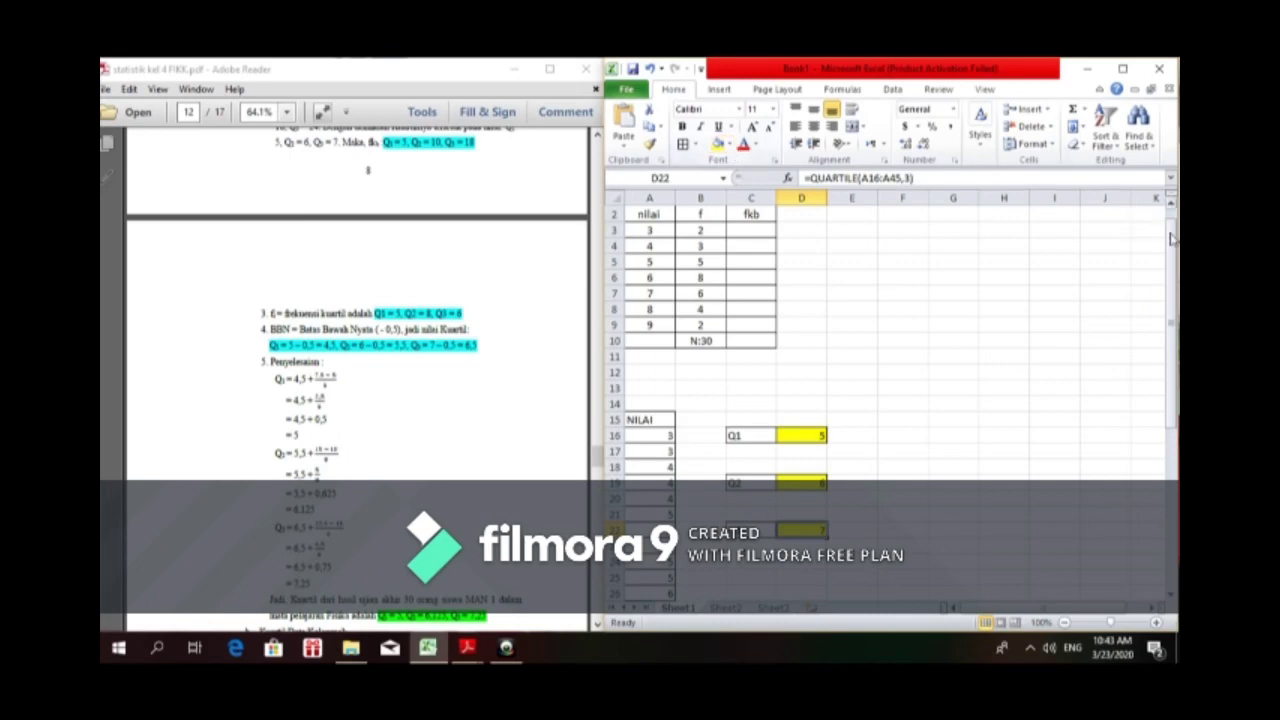
left_click_drag(1172, 236, 1170, 218)
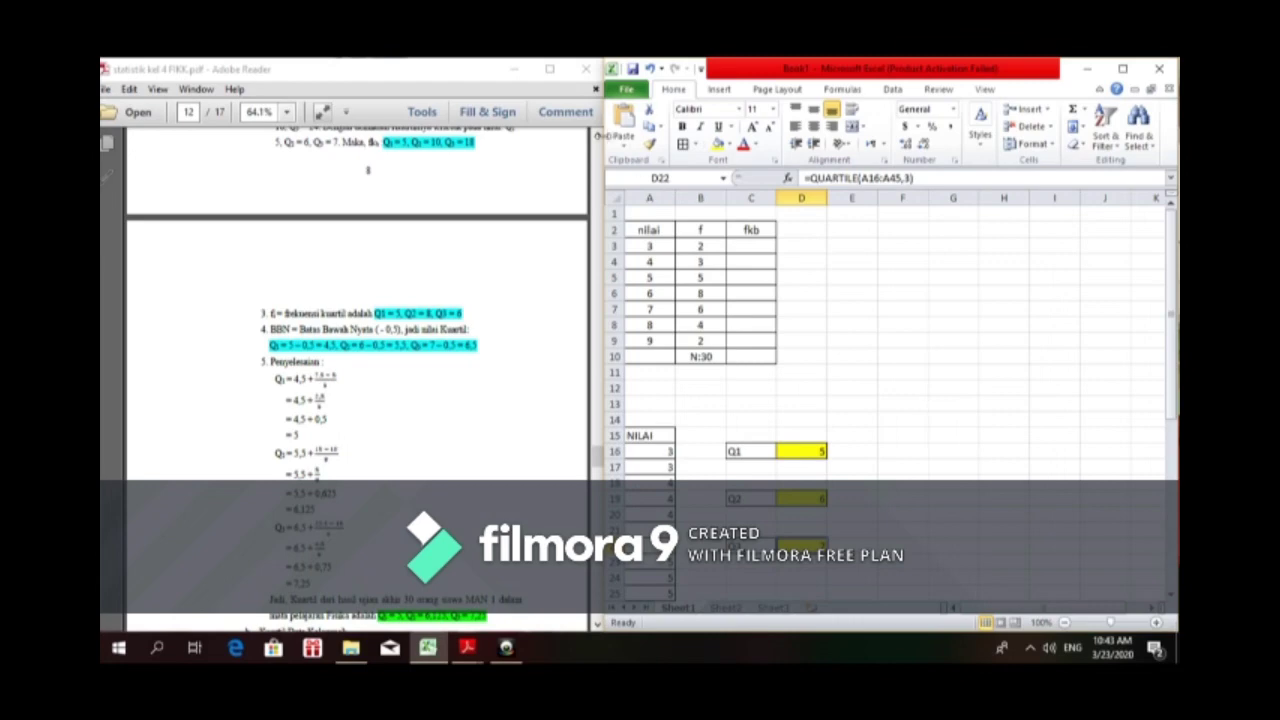
left_click(597, 134)
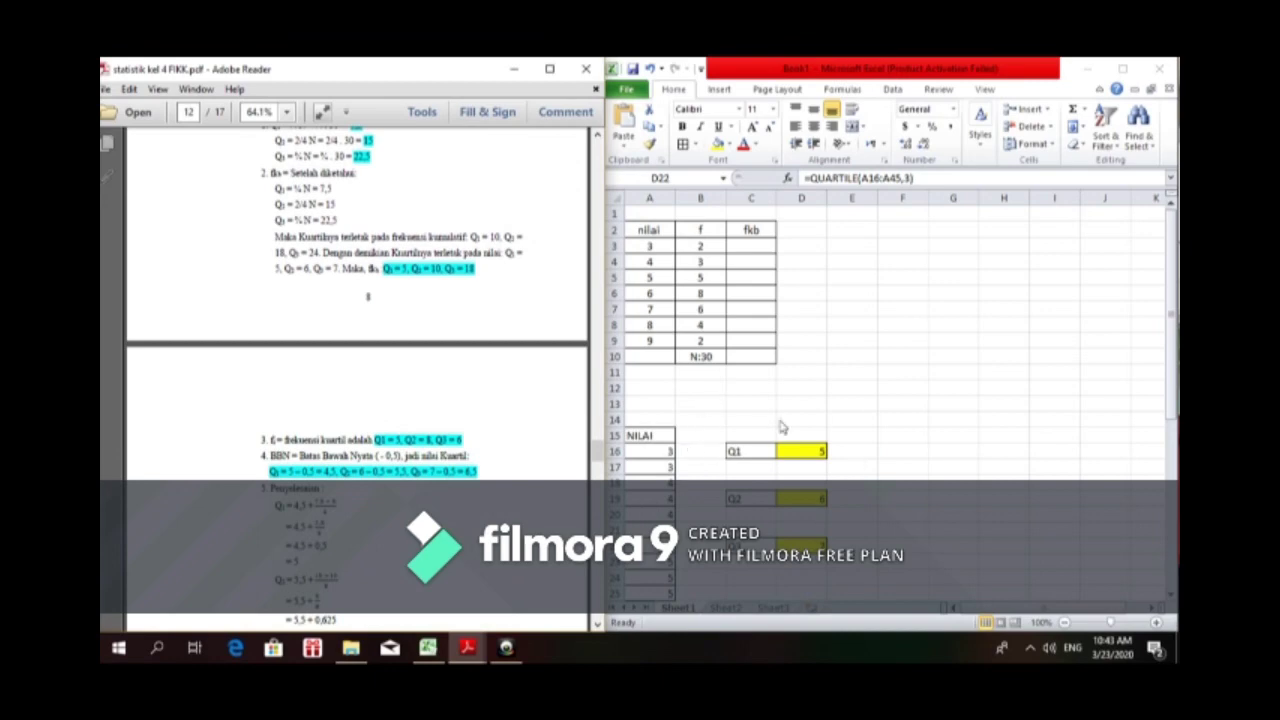
left_click(506, 648)
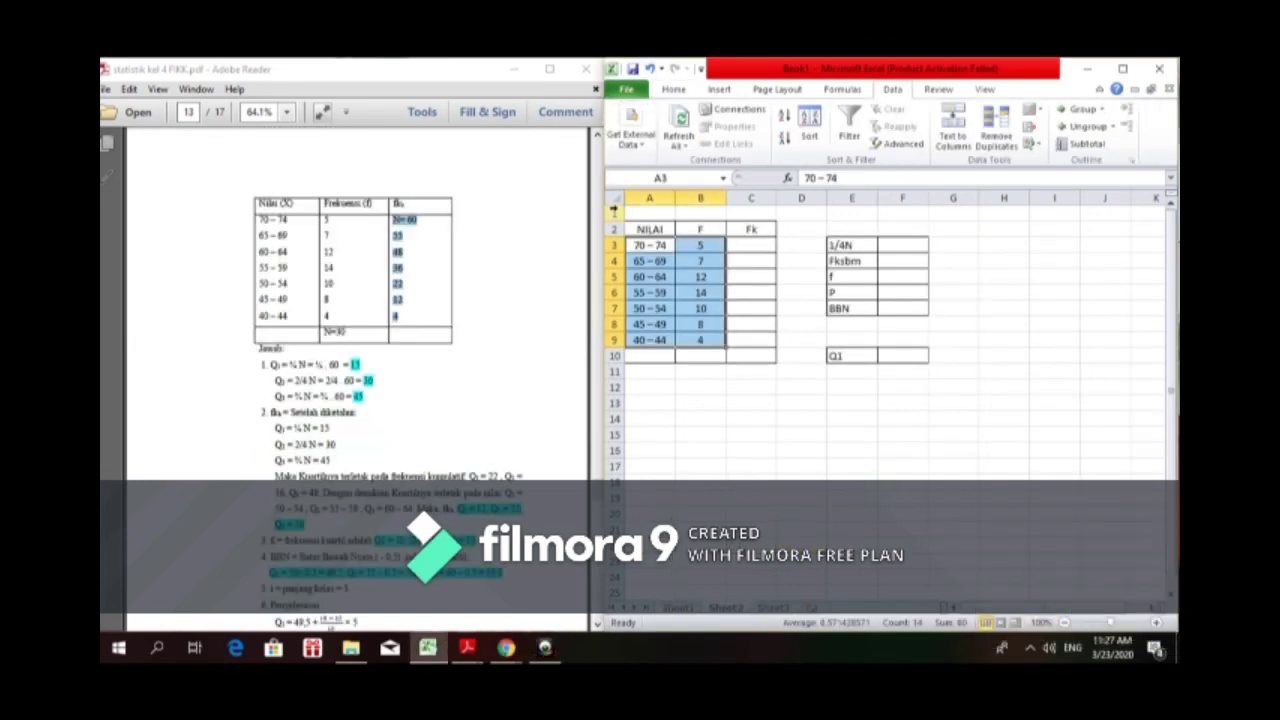
Step: Review the grouped-data quartile example in the PDF and select the matching score classes and frequencies A3:B9 in the worksheet
left_click(597, 136)
scroll(597, 136, "up", 2)
scroll(597, 136, "up", 5)
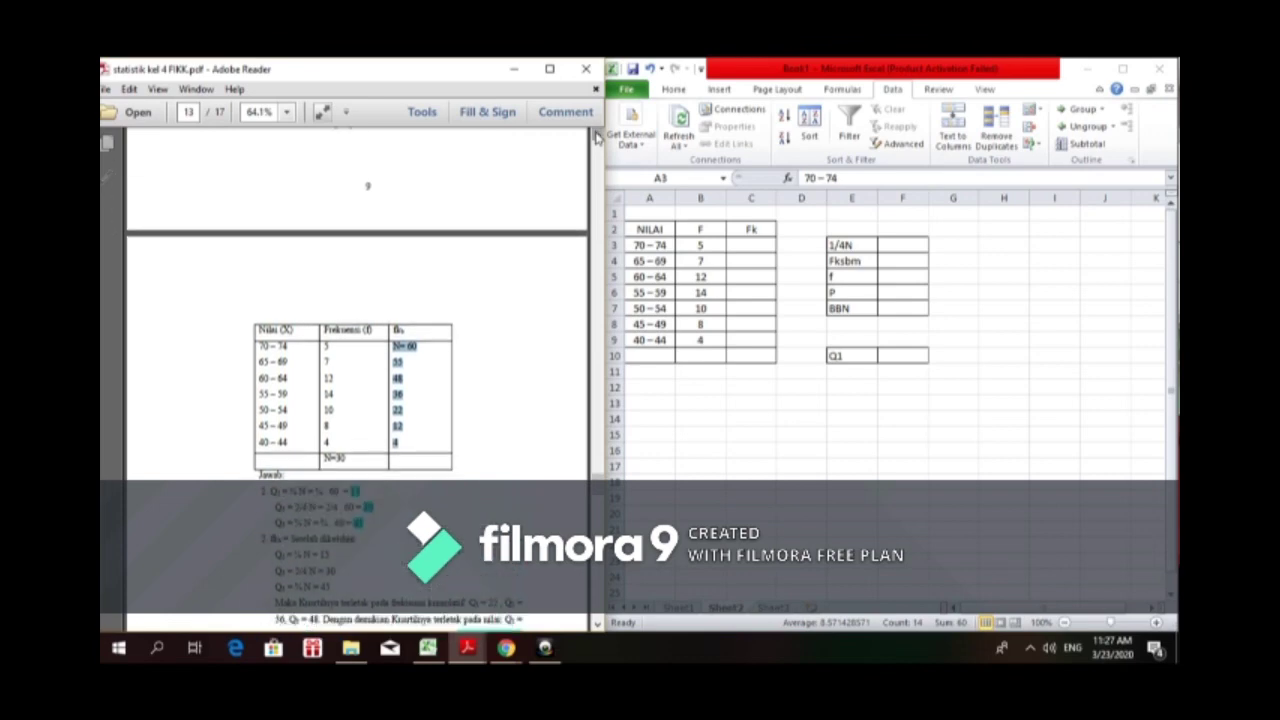
scroll(597, 136, "up", 1)
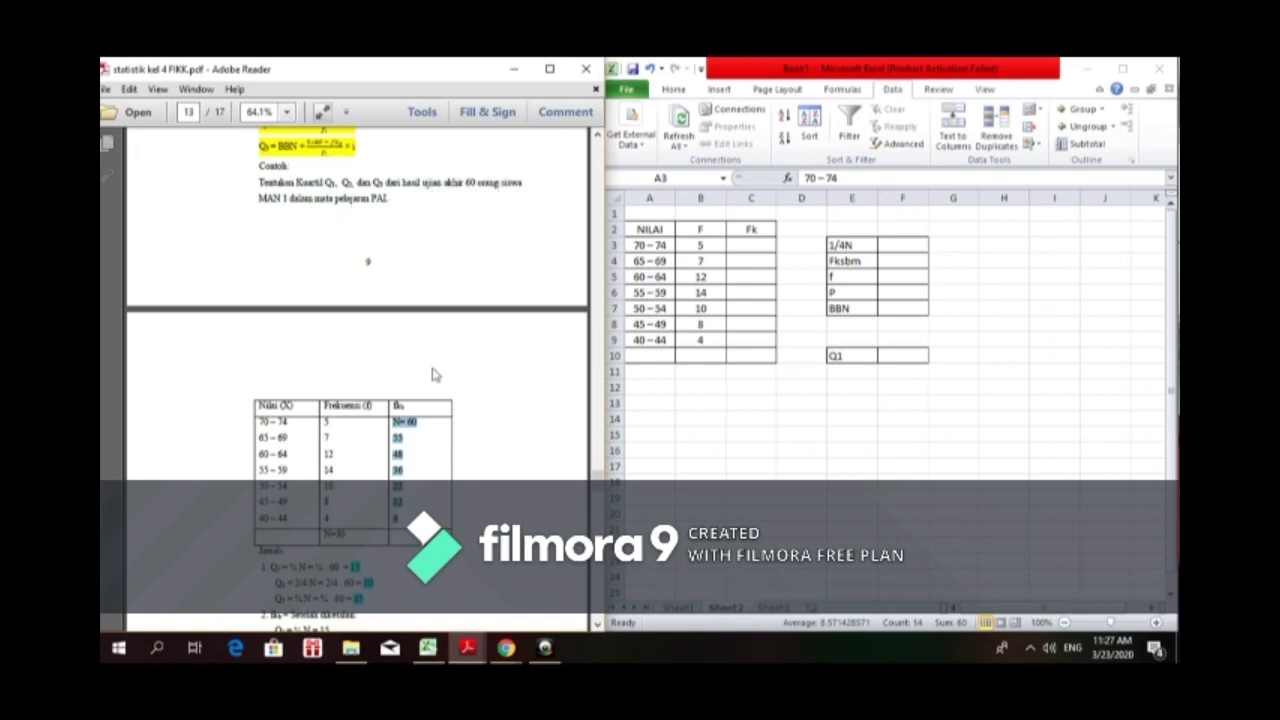
scroll(597, 624, "down", 5)
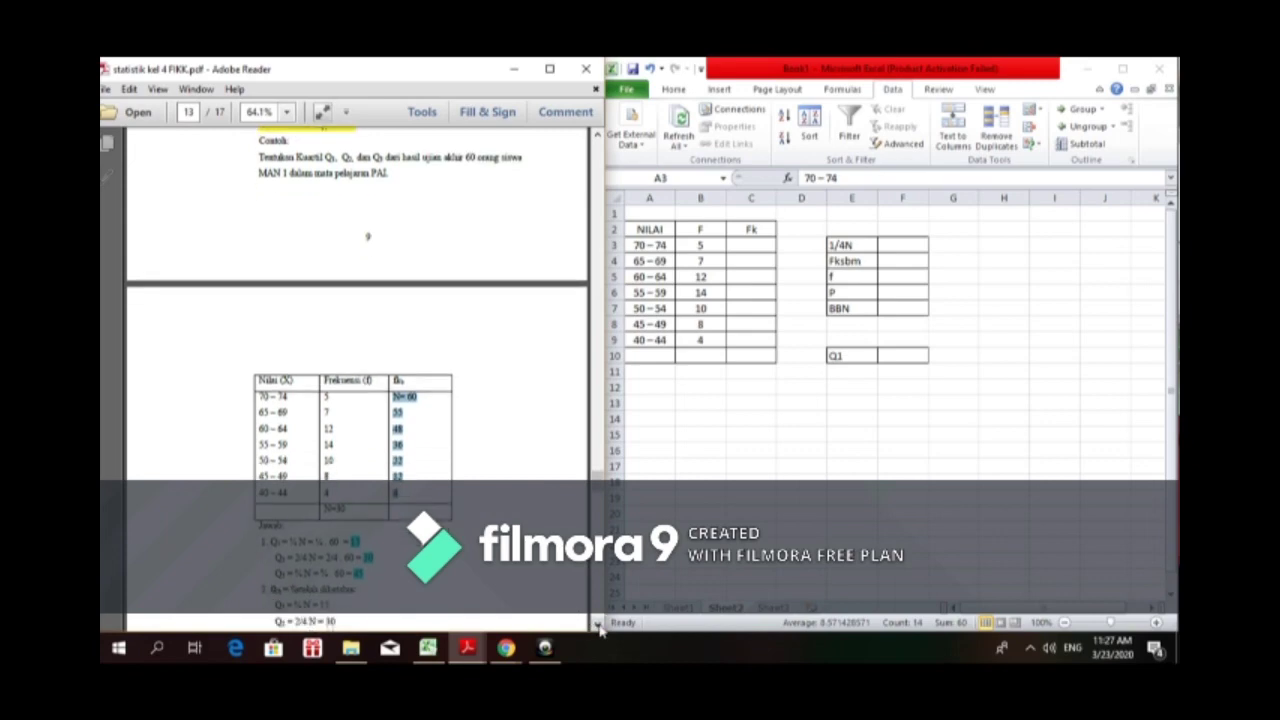
scroll(597, 624, "down", 3)
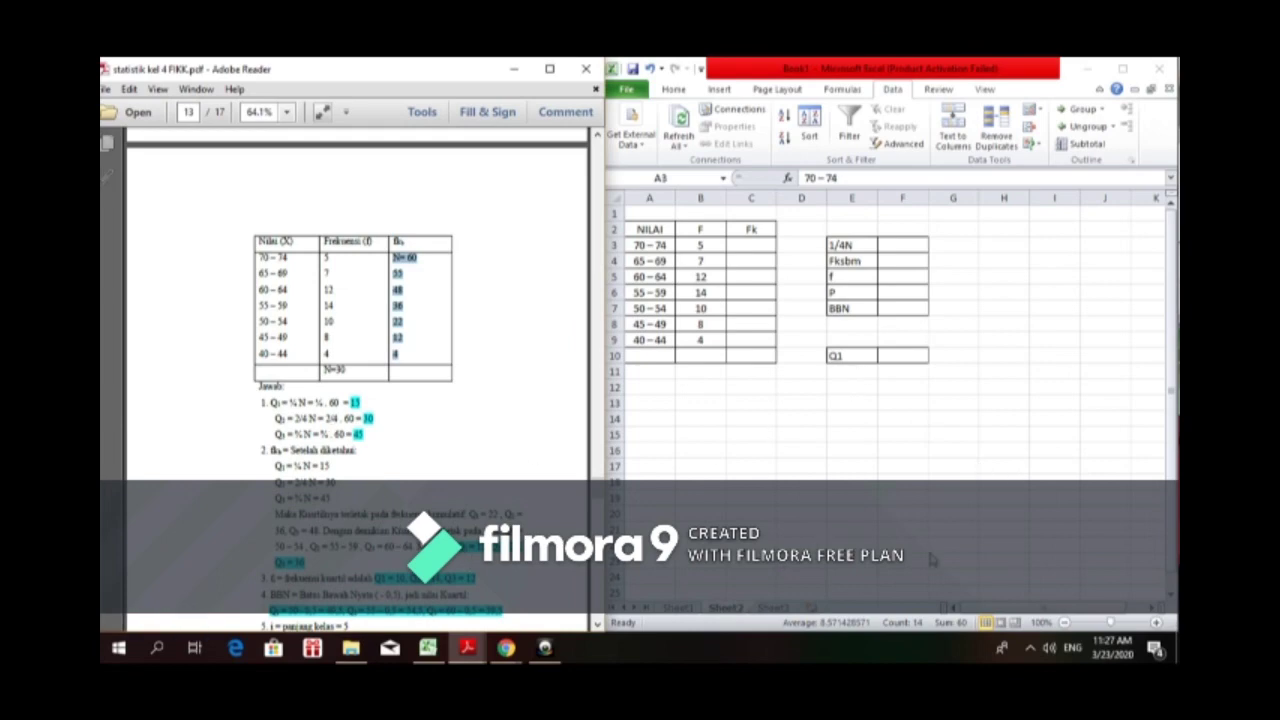
scroll(597, 624, "down", 2)
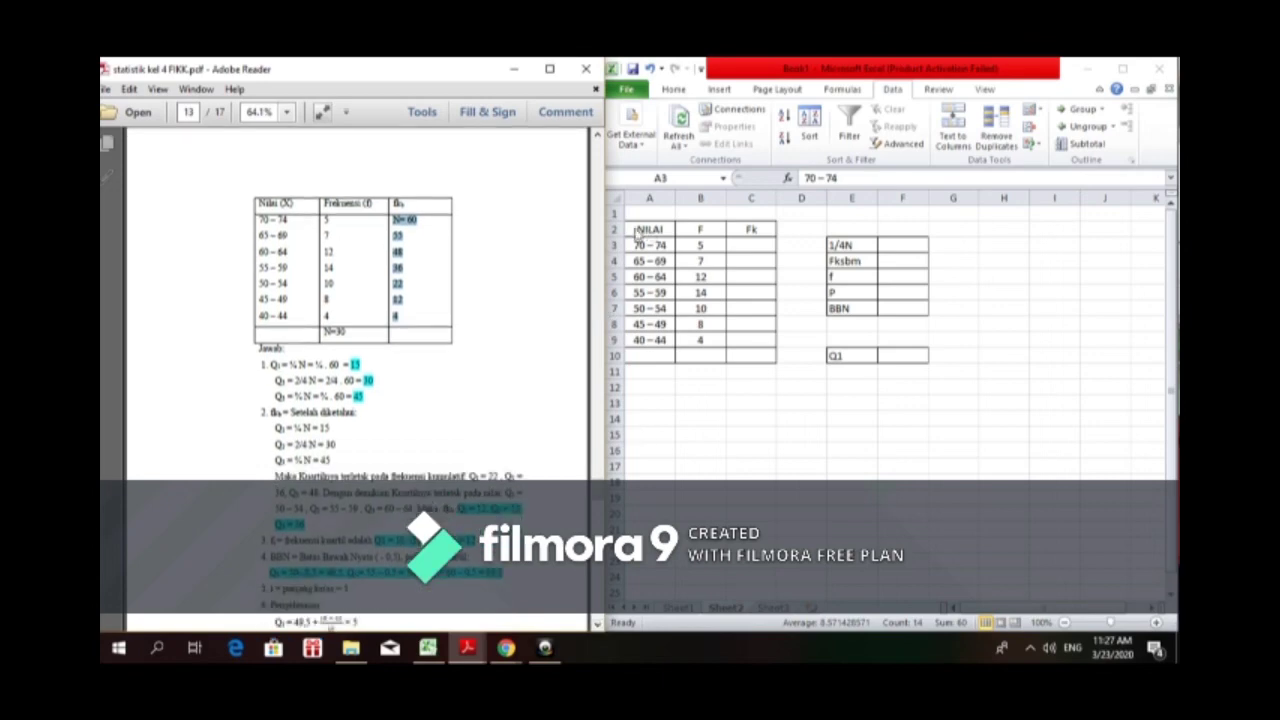
left_click_drag(640, 245, 700, 340)
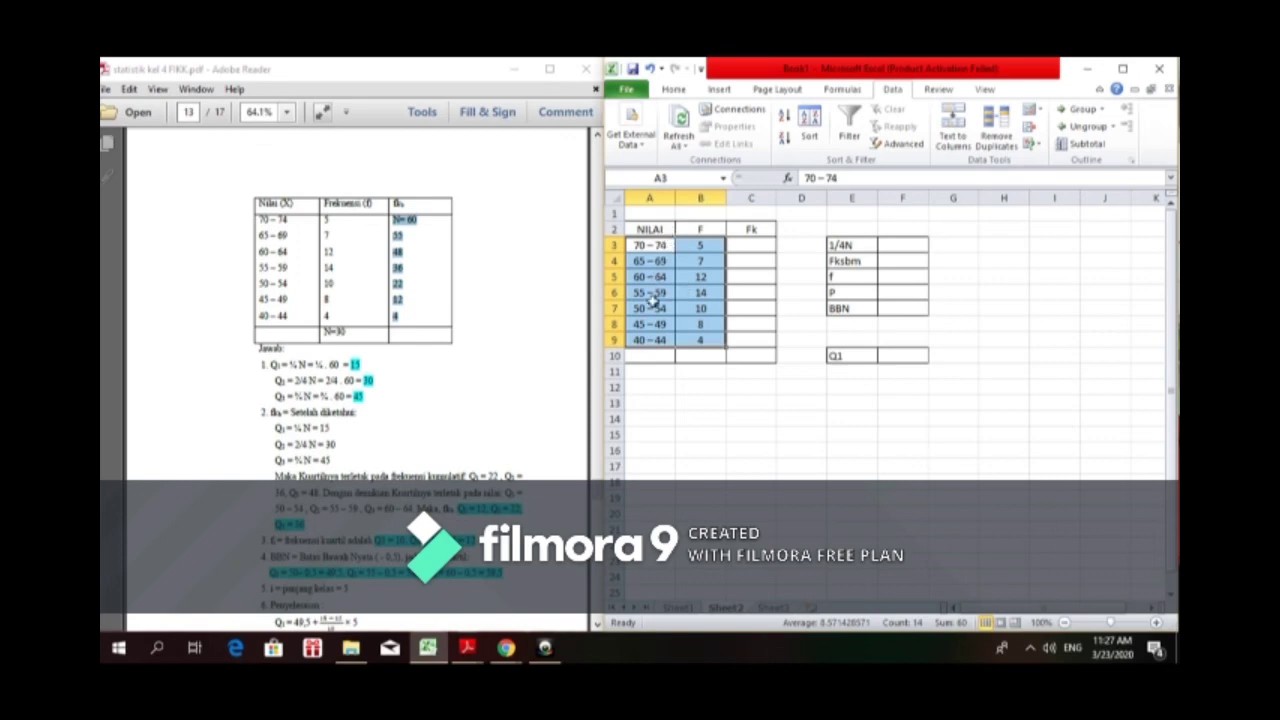
Step: Sort the score classes and frequencies A2:B9 by NILAI from A to Z, treating the first row as headers
left_click(640, 230)
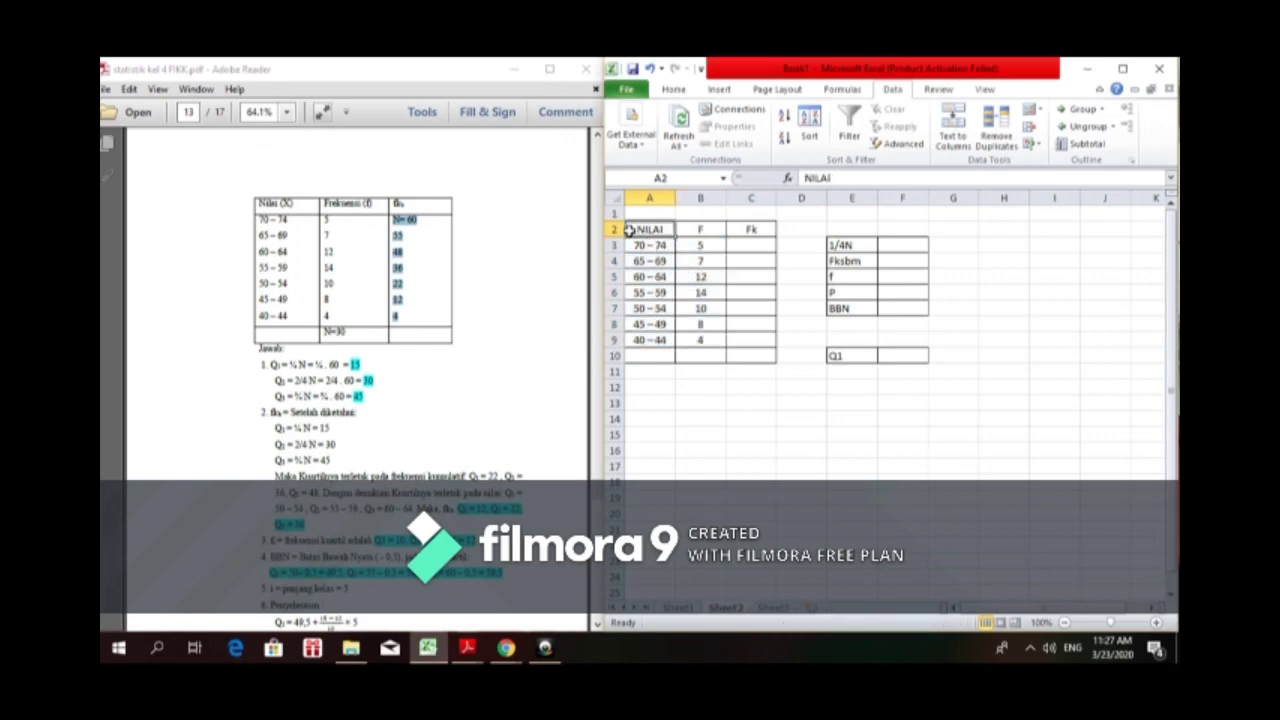
left_click_drag(640, 230, 707, 341)
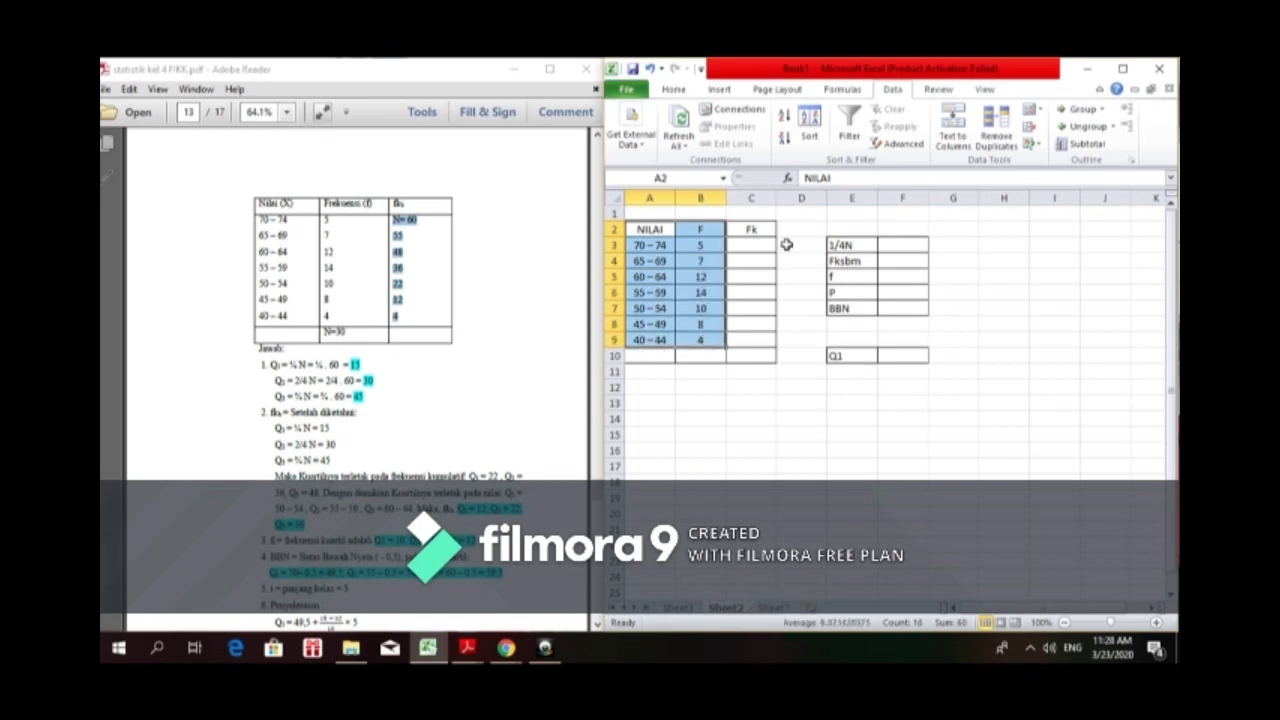
left_click(810, 136)
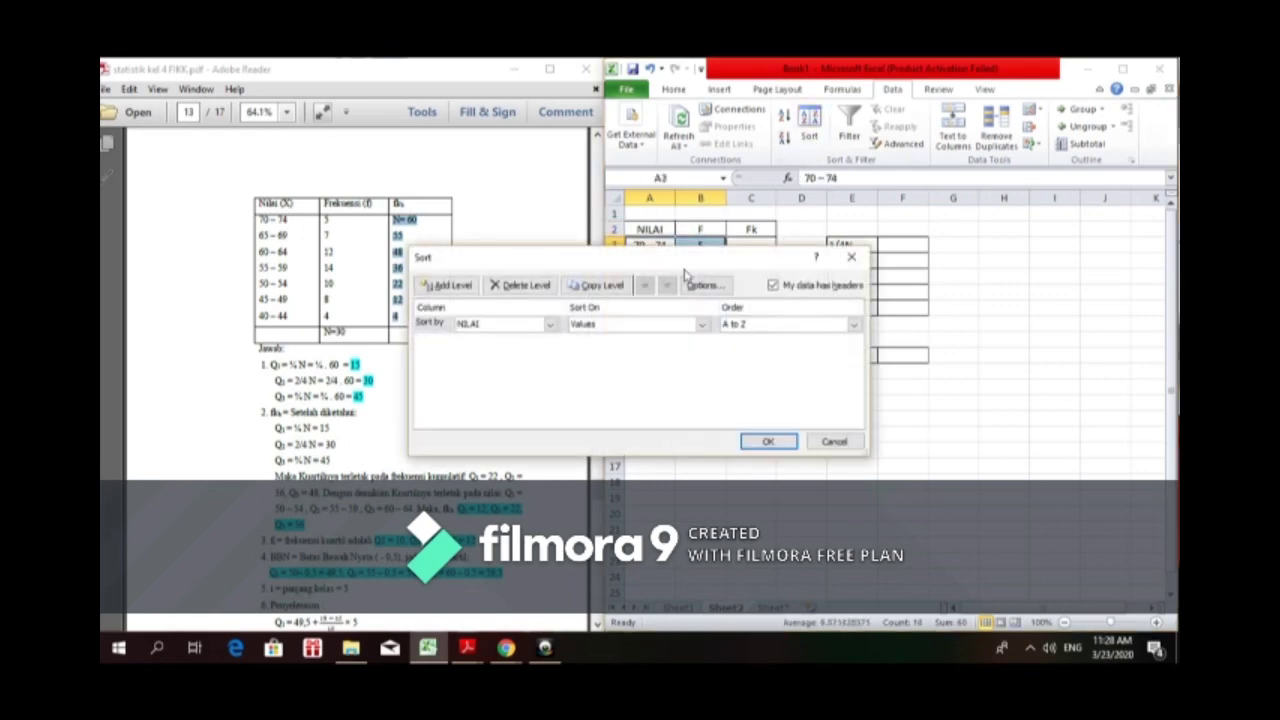
left_click(550, 325)
left_click(547, 340)
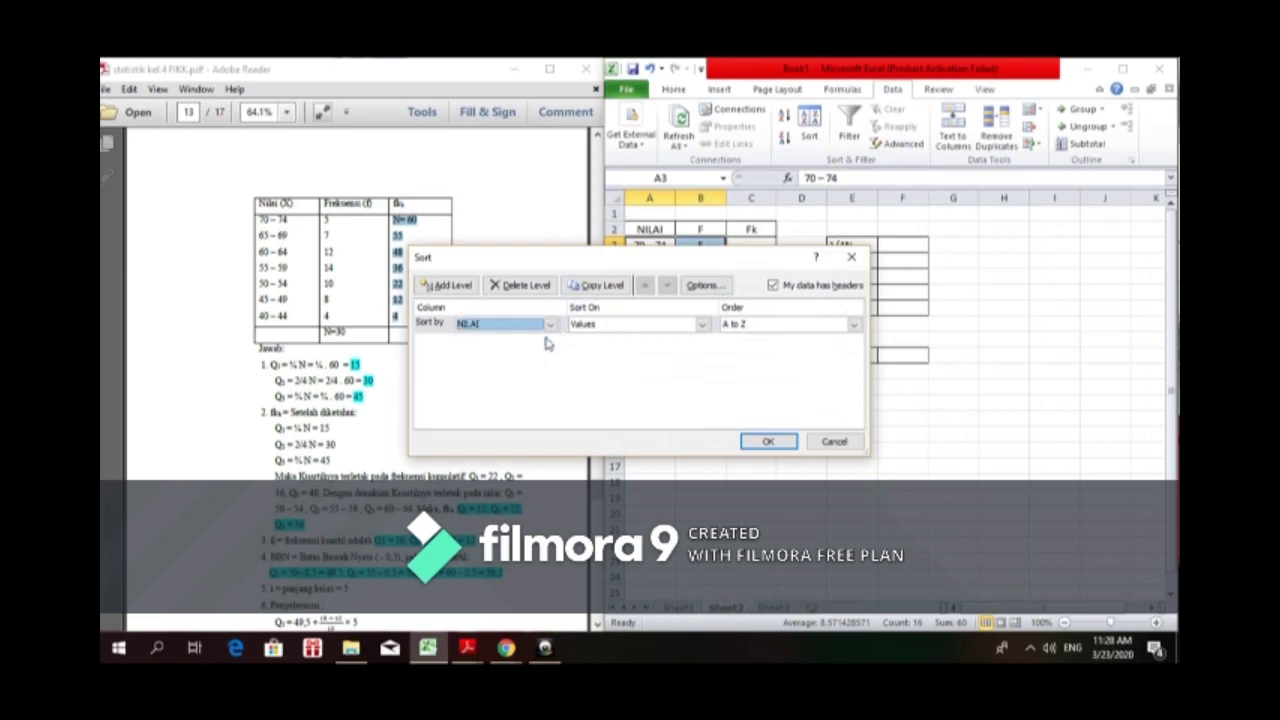
left_click(768, 442)
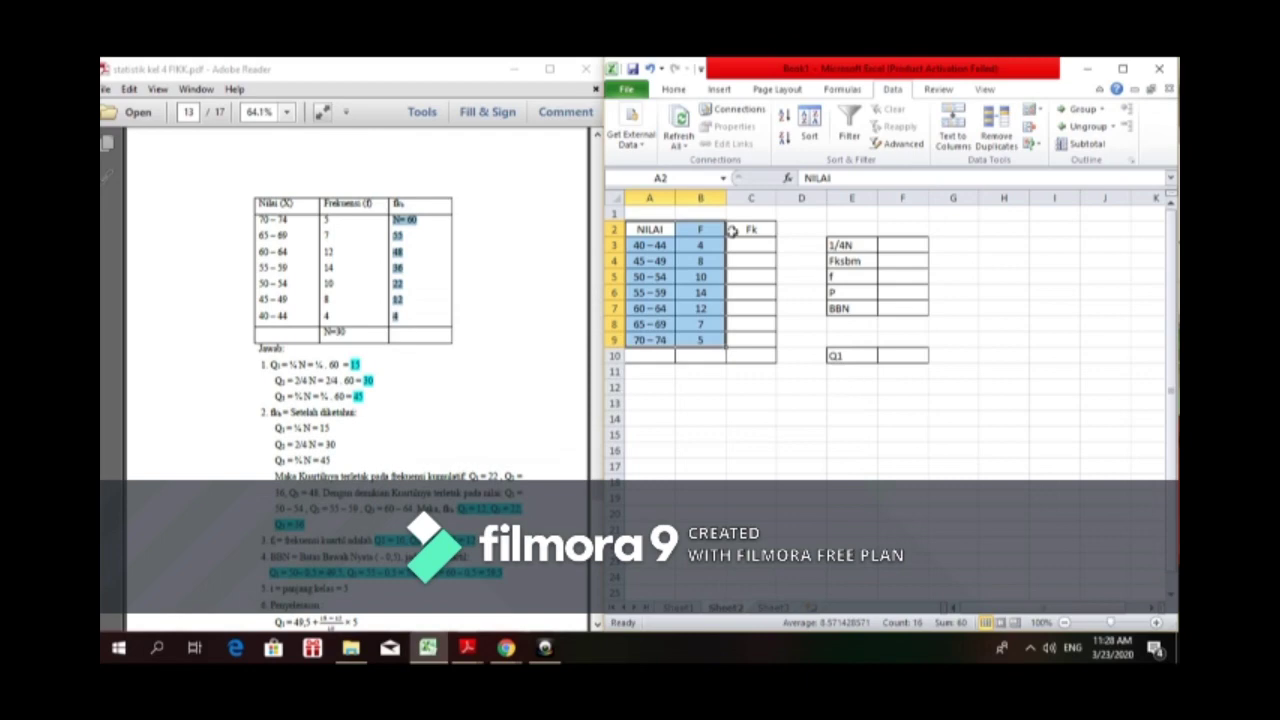
left_click(672, 402)
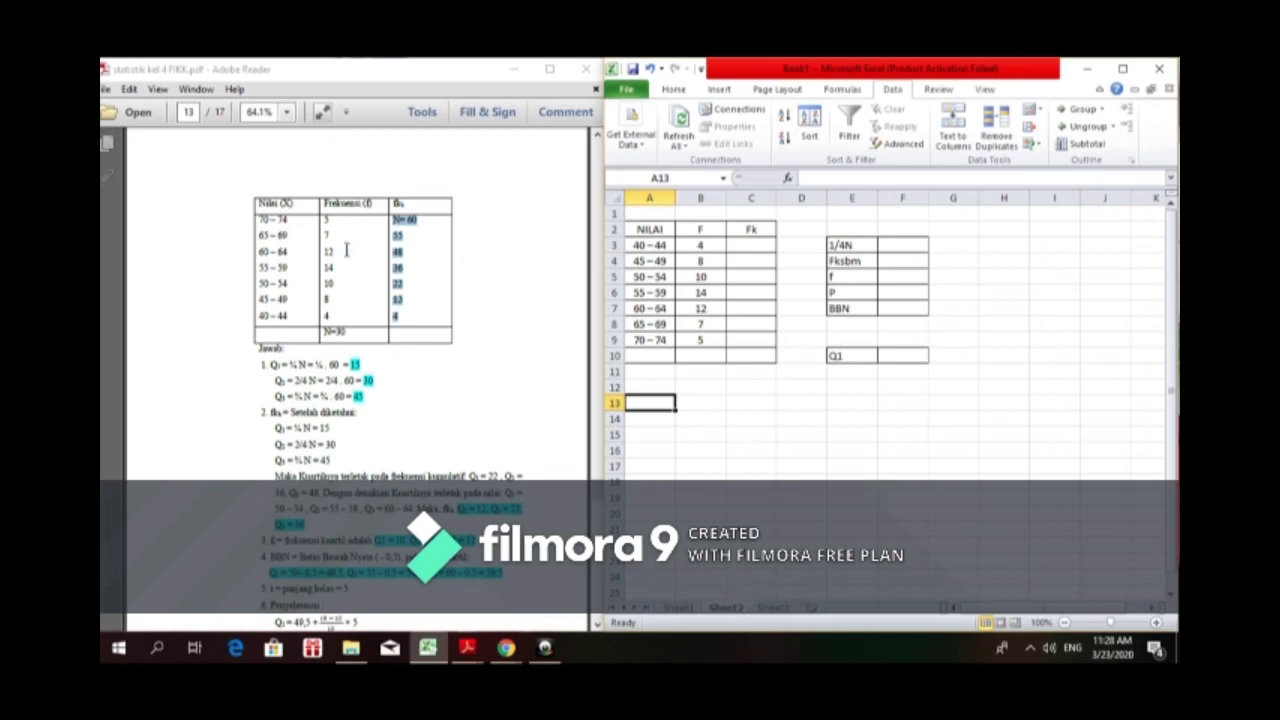
Step: Enter 4 as the first cumulative frequency in C3 and try the formula =C3=B4 in C4
left_click(762, 245)
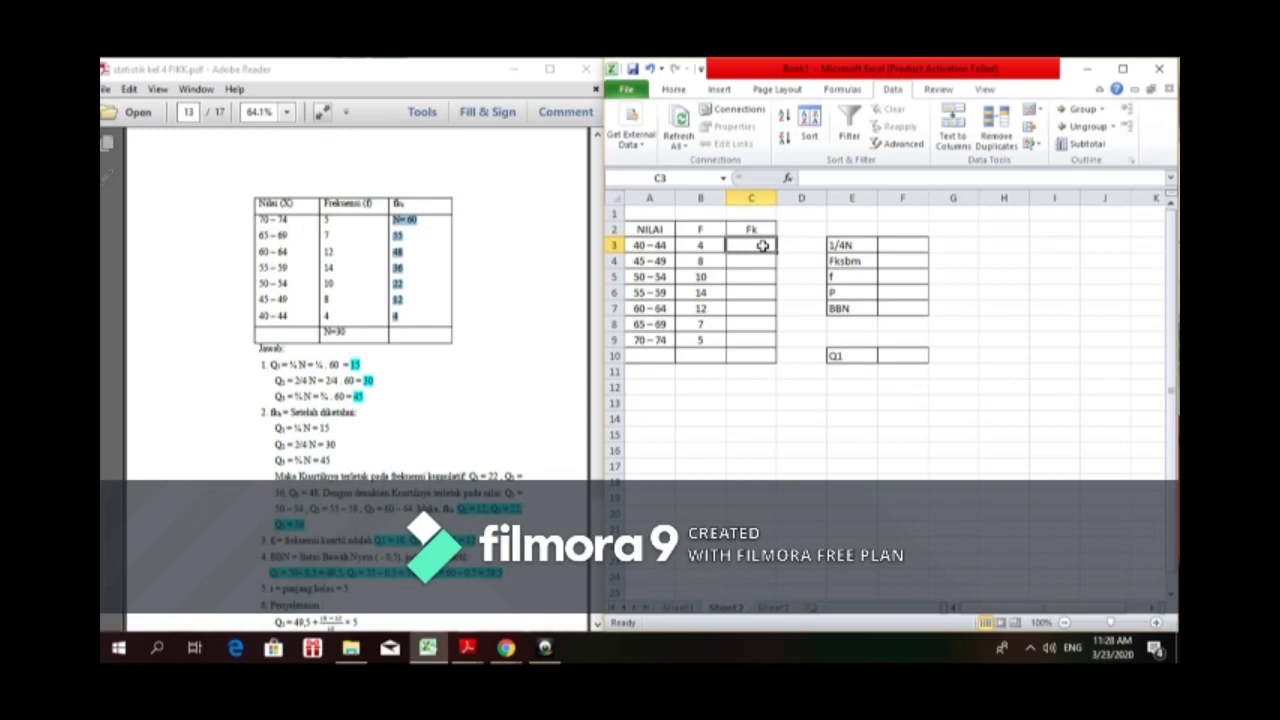
type("4")
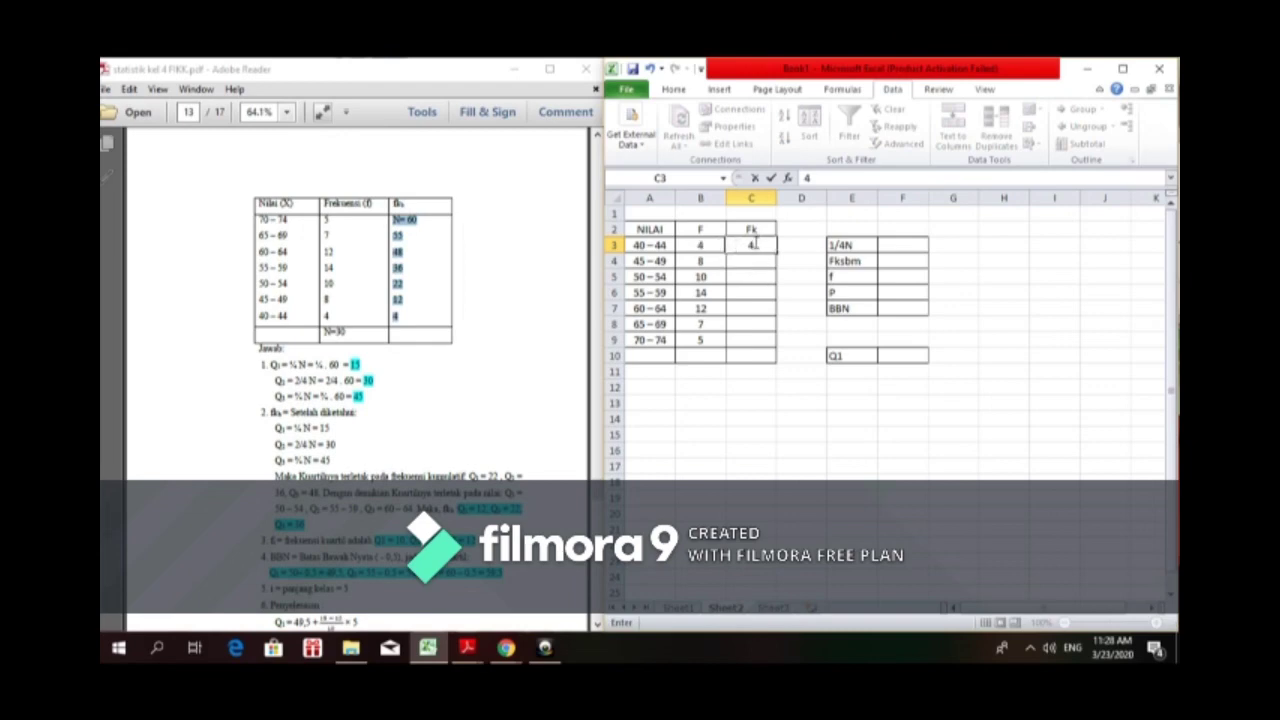
left_click(757, 262)
type("=")
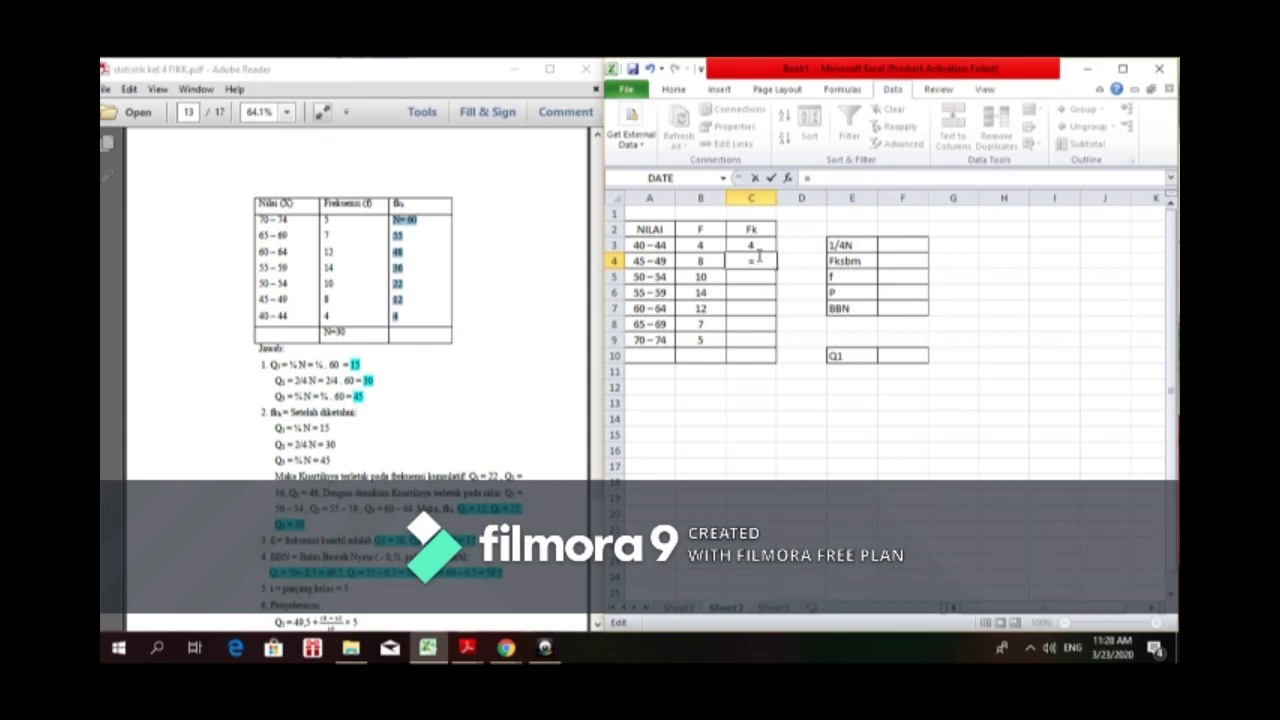
left_click(758, 246)
type("+")
left_click(706, 261)
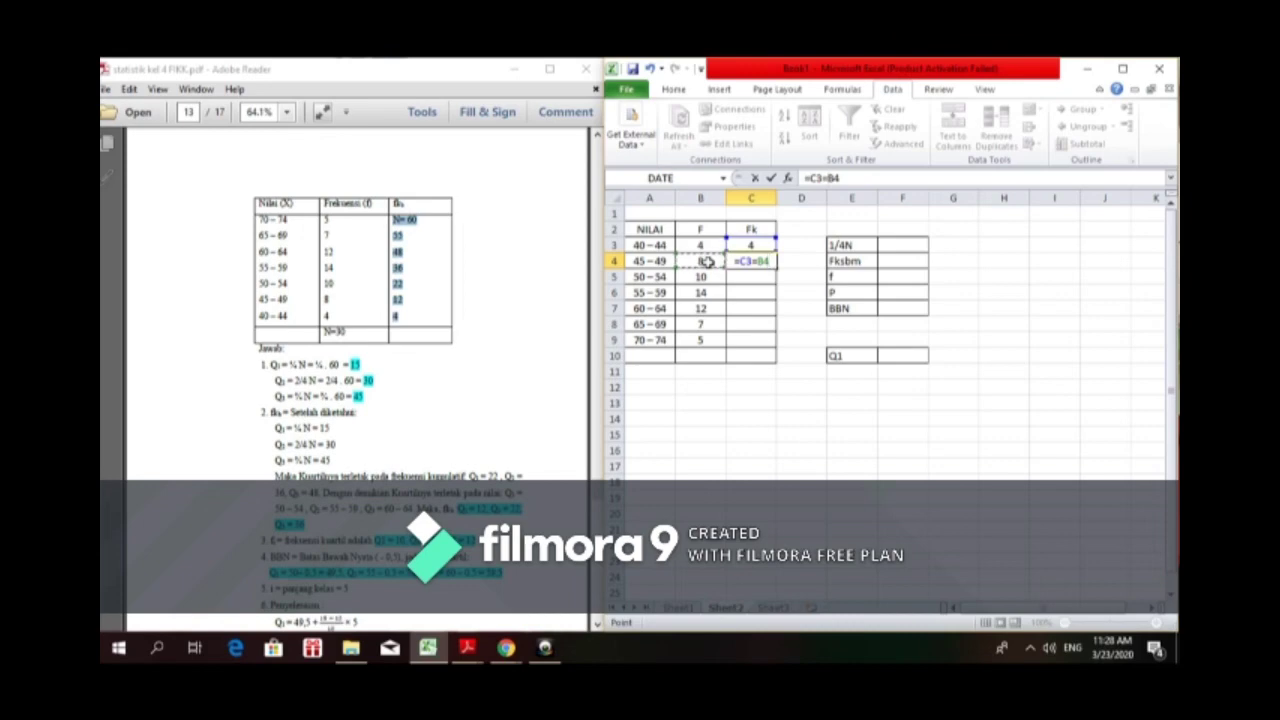
key("Return")
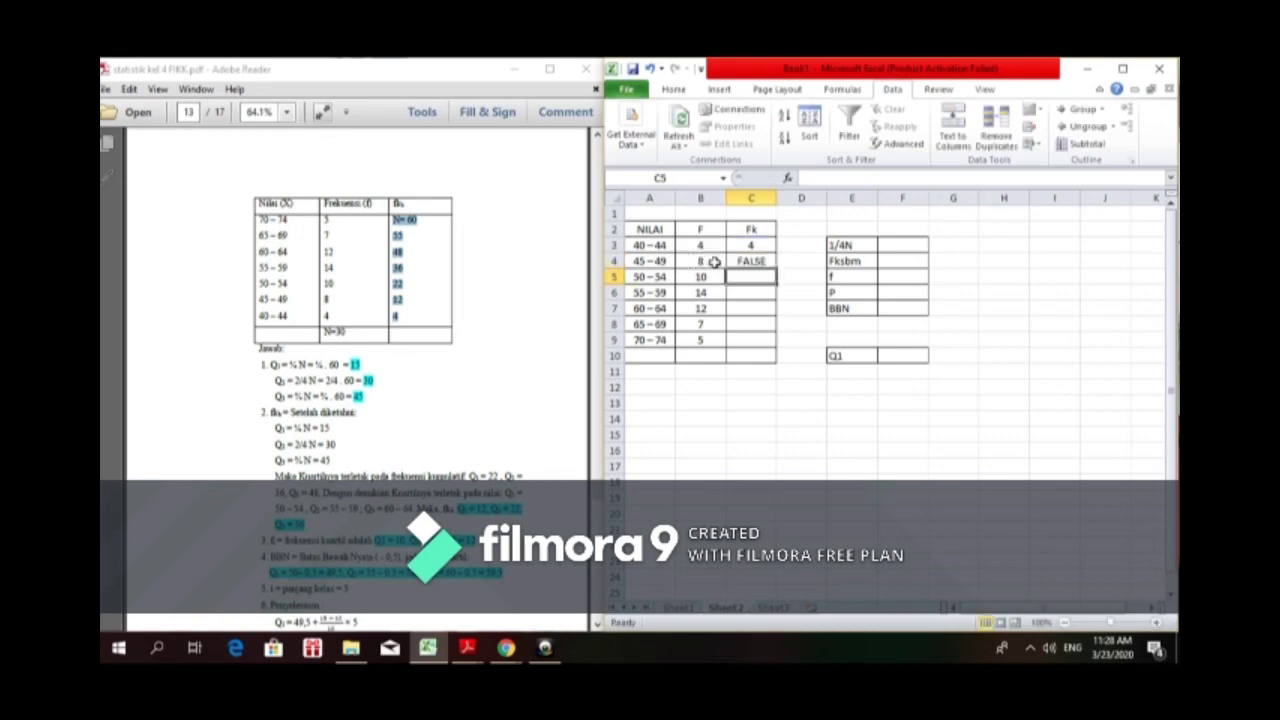
Step: Correct the cumulative frequency formula in C4 to =C3+B4
left_click(737, 262)
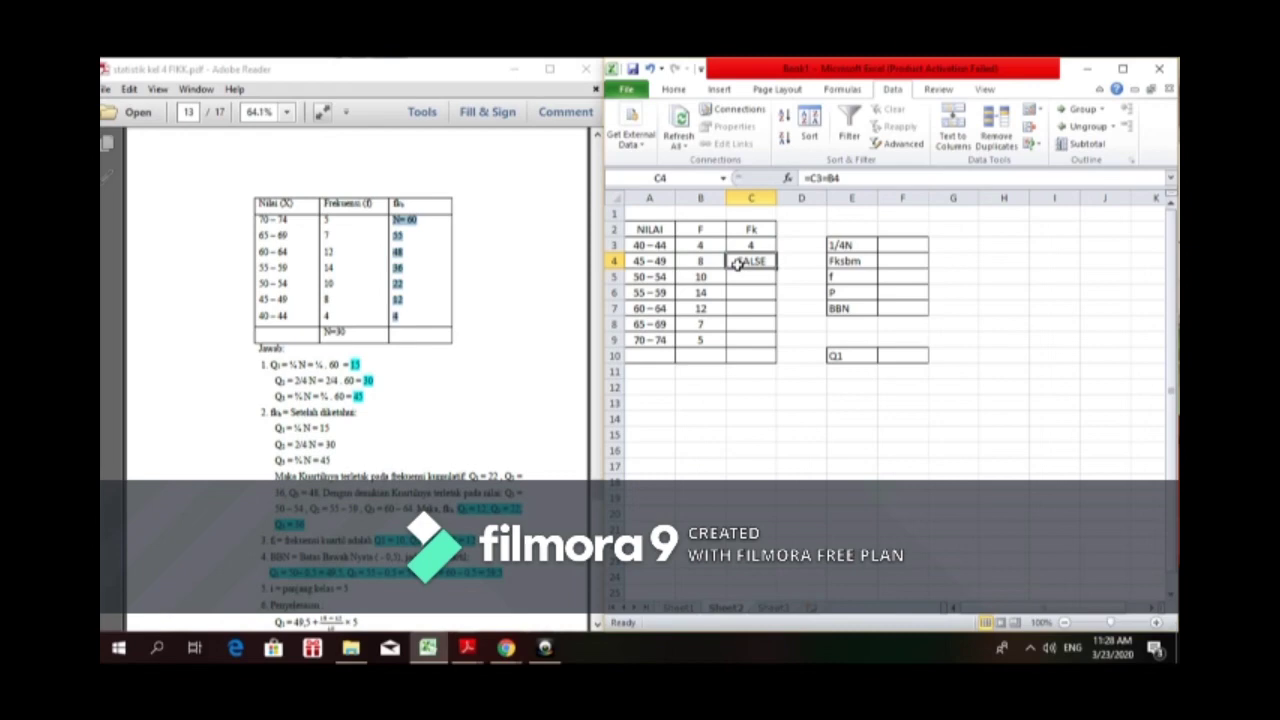
left_click(845, 179)
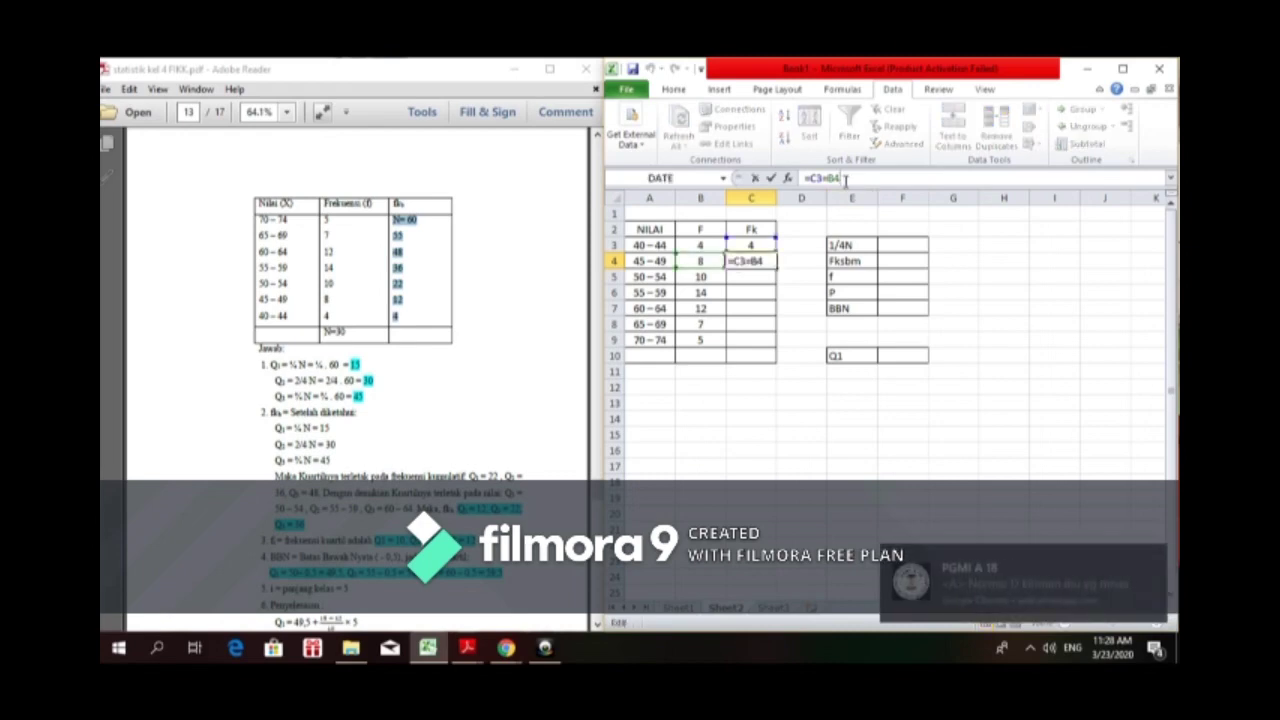
key("BackSpace")
key("BackSpace")
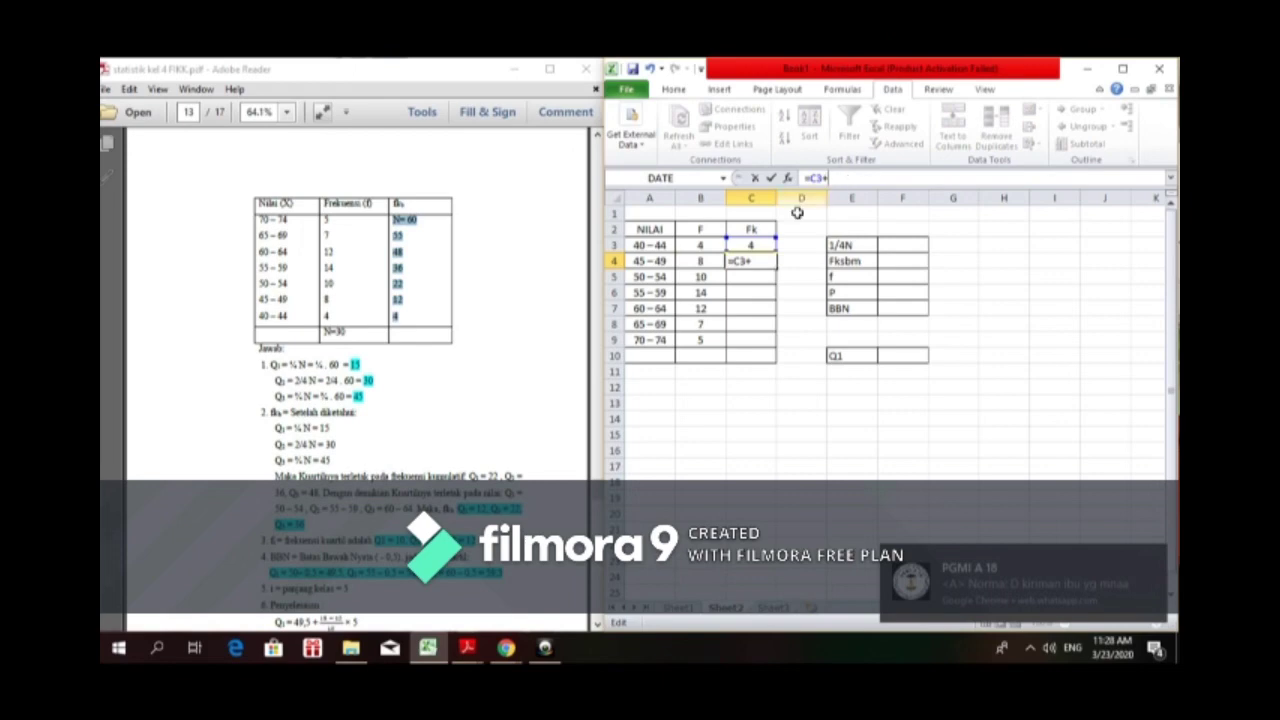
left_click(712, 262)
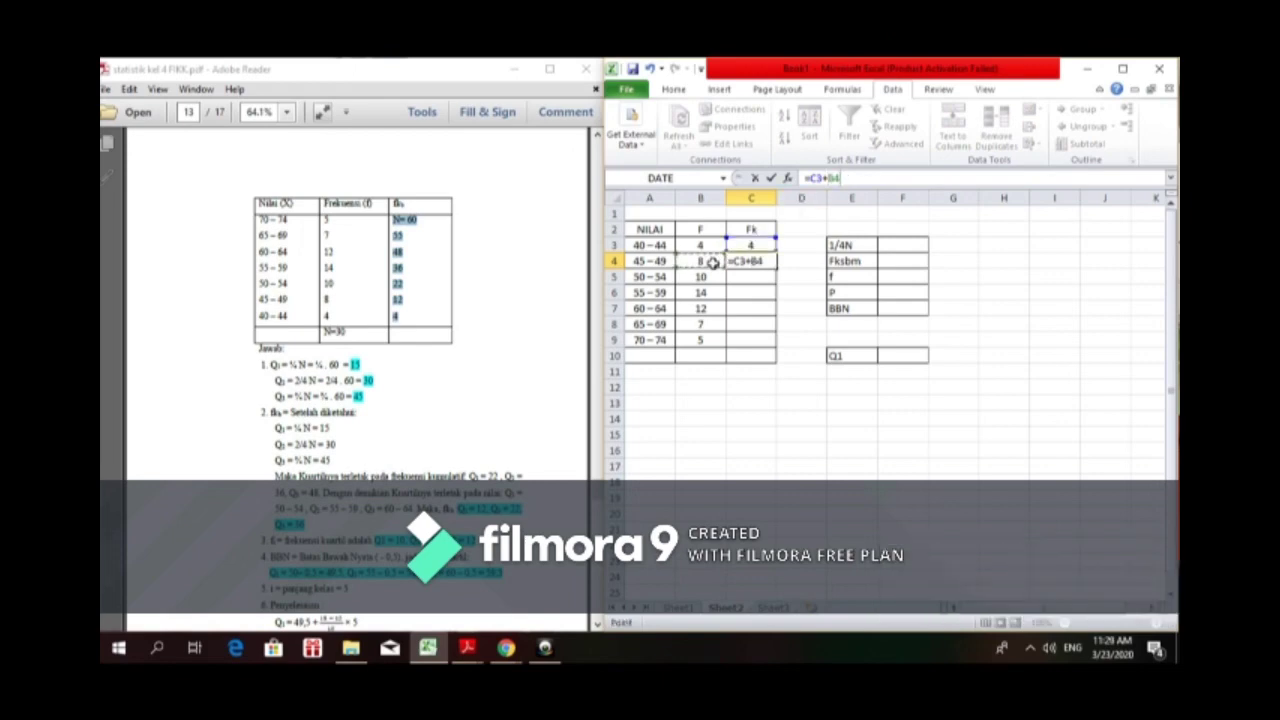
key("Return")
Step: Copy the cumulative frequency formula from C4 down through C9
left_click(736, 262)
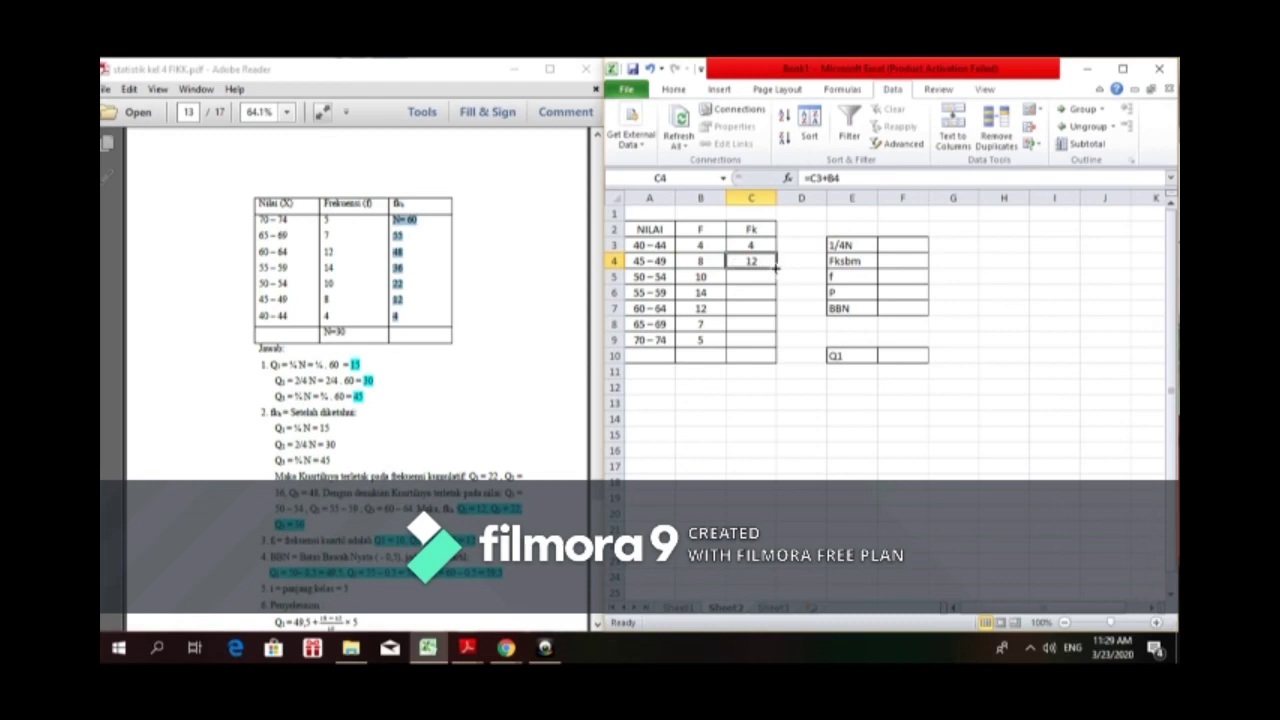
left_click_drag(775, 267, 771, 346)
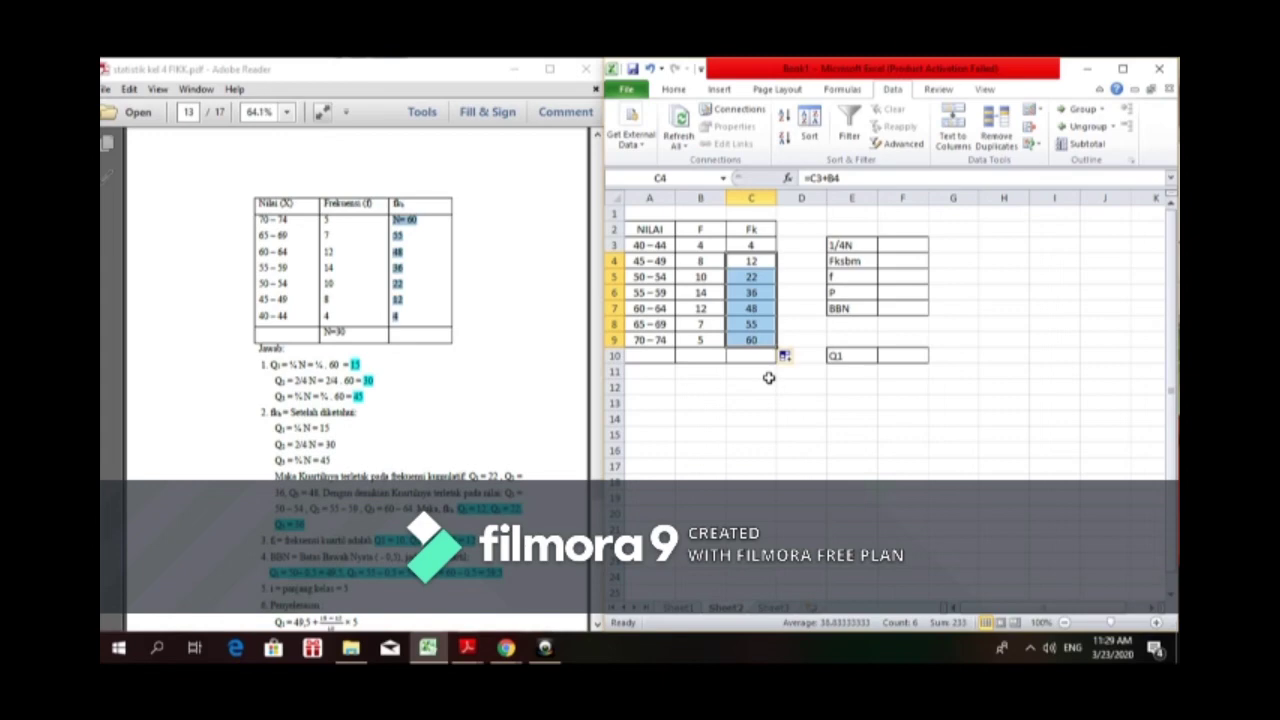
left_click(768, 386)
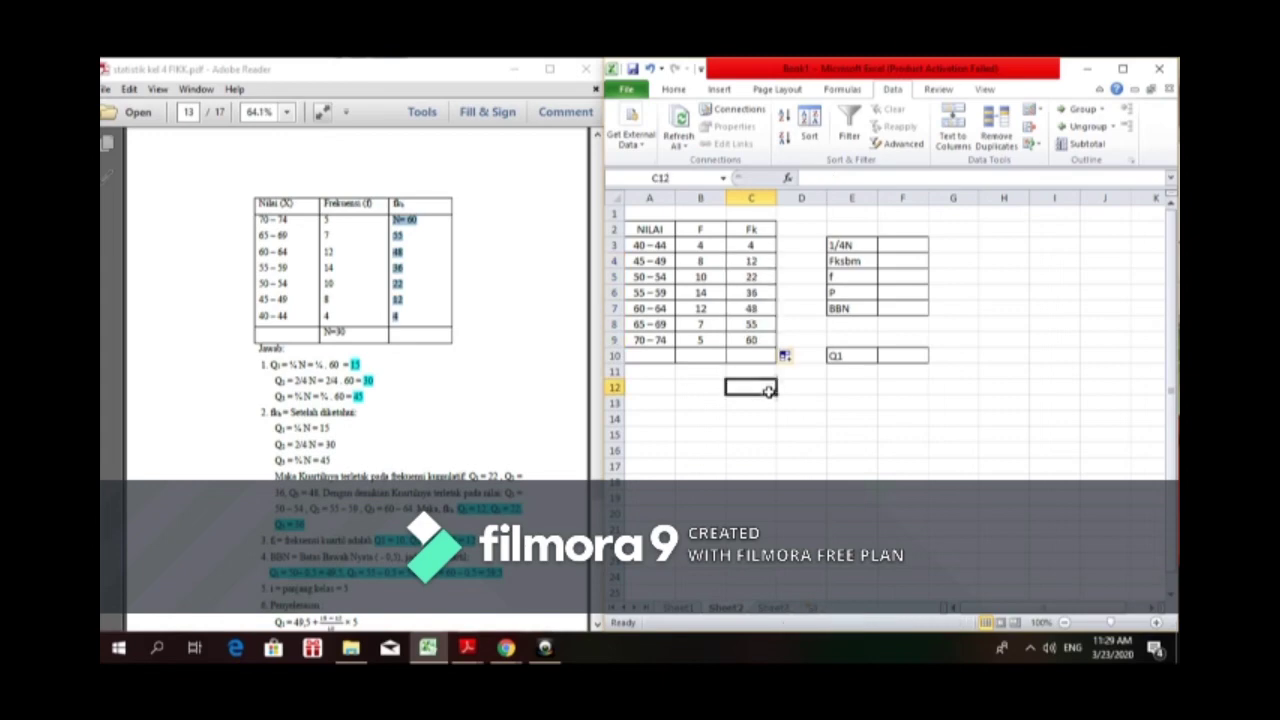
Step: Enter 60 as the total frequency in B10
left_click(716, 358)
type("N")
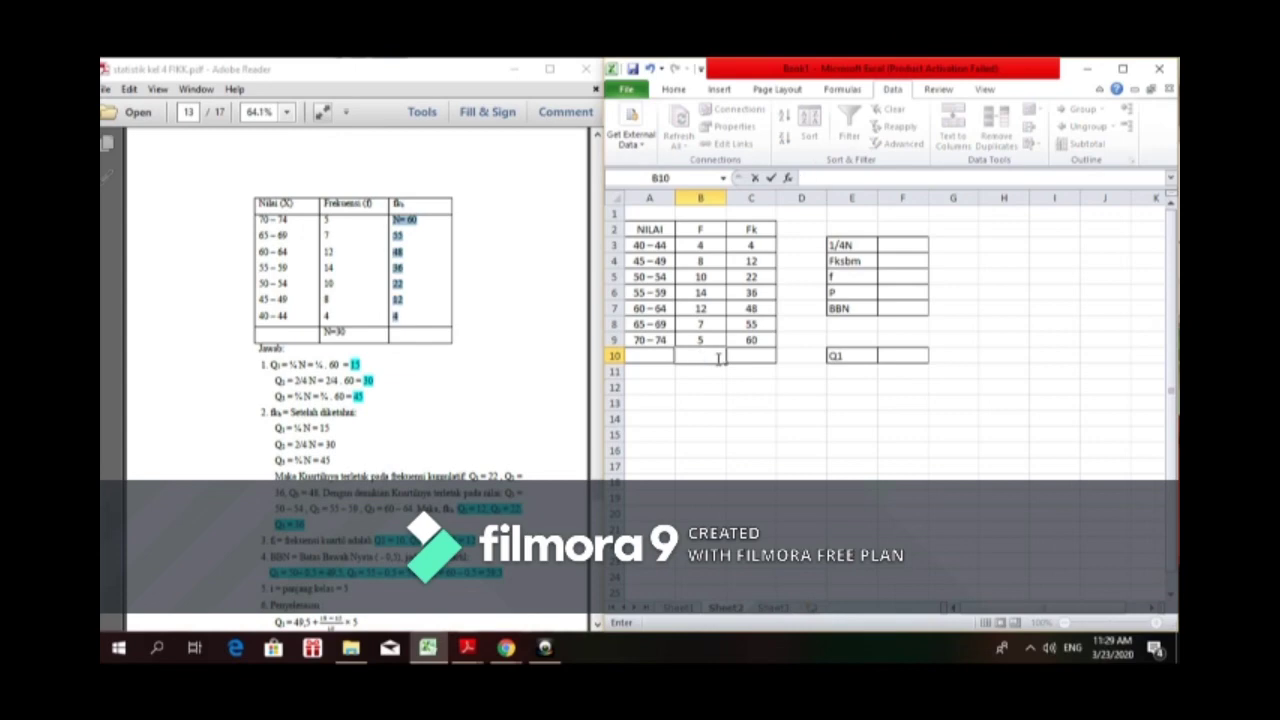
type("0")
left_click(897, 256)
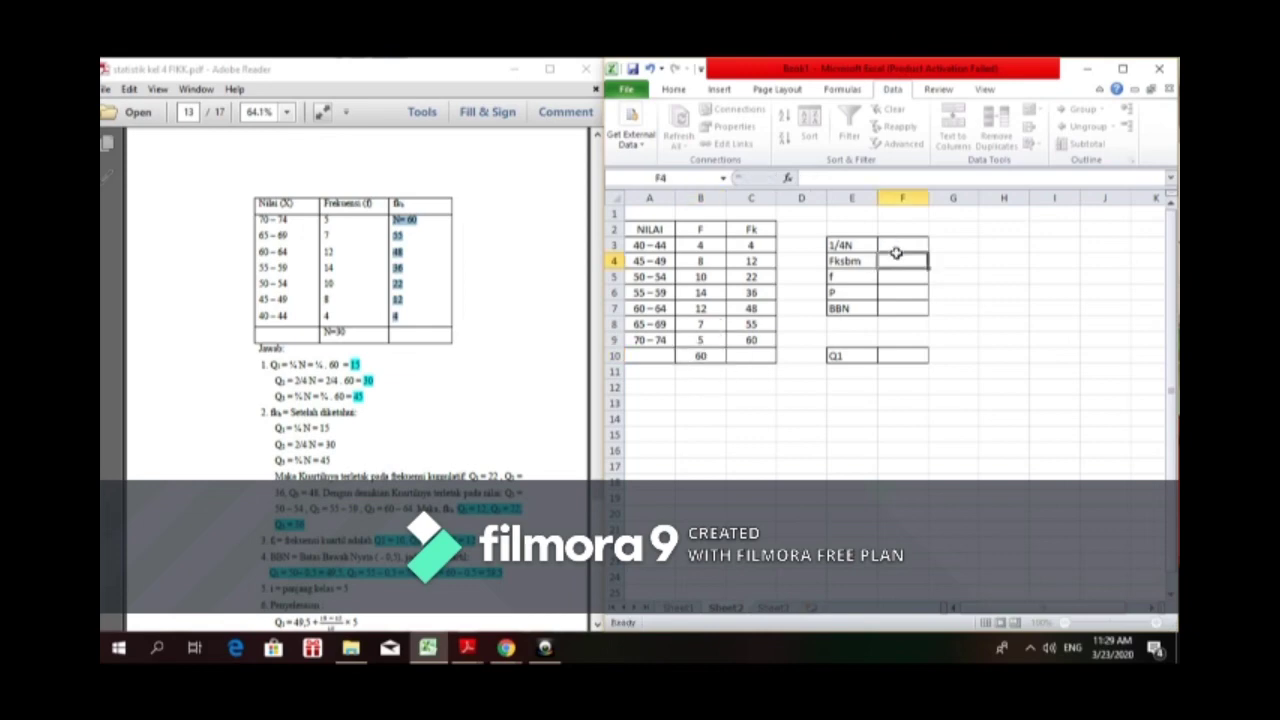
Step: Calculate 1/4N in F3 with the formula =1/4*B10
left_click(899, 247)
type("=1/4")
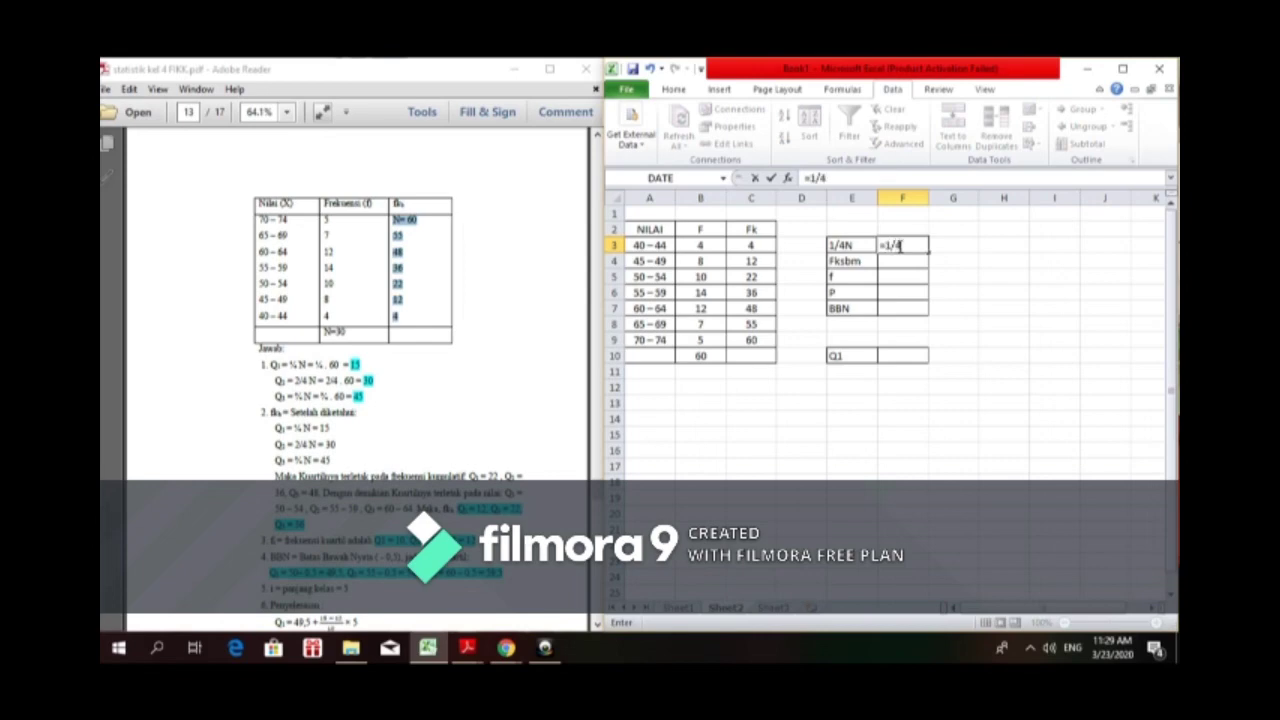
left_click(710, 358)
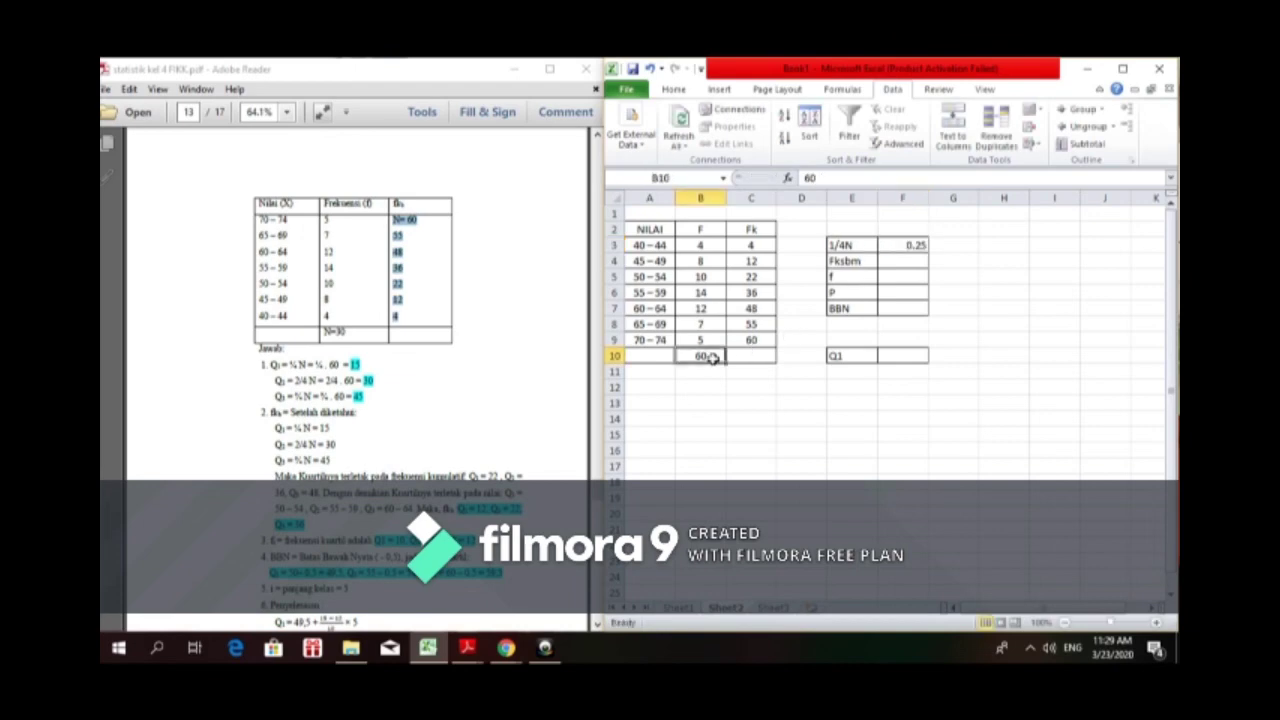
left_click(906, 247)
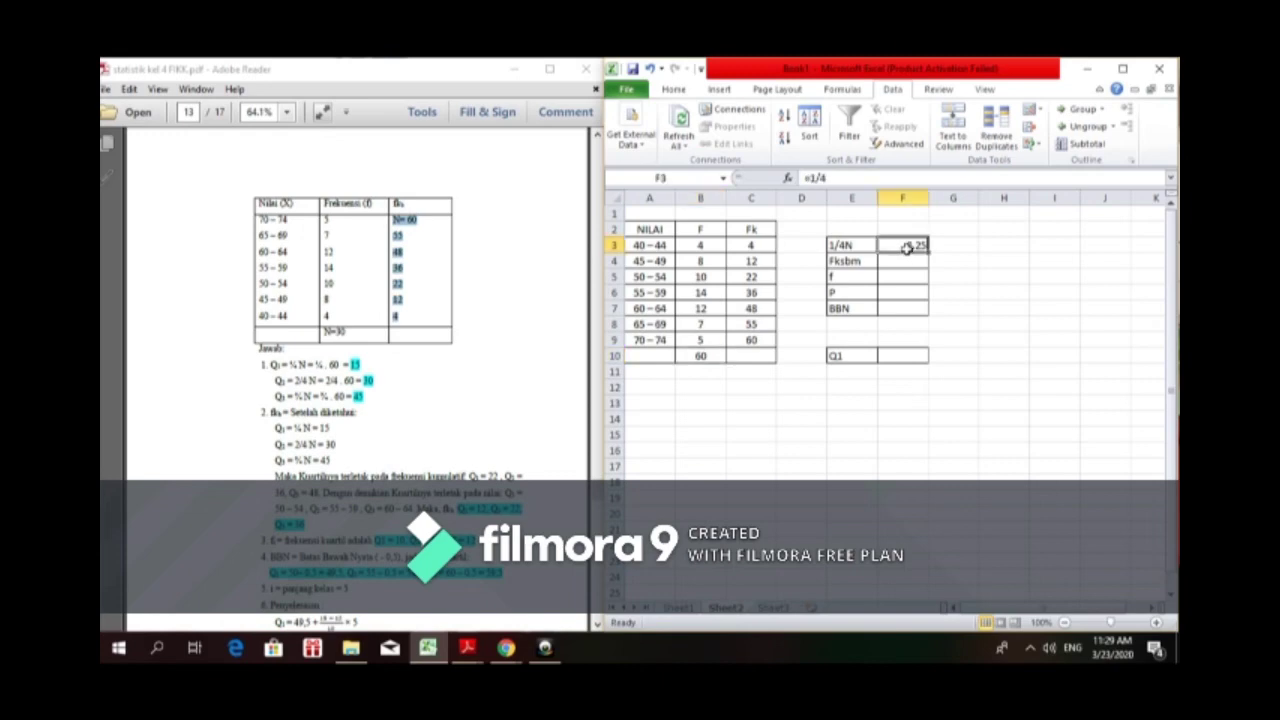
left_click(846, 178)
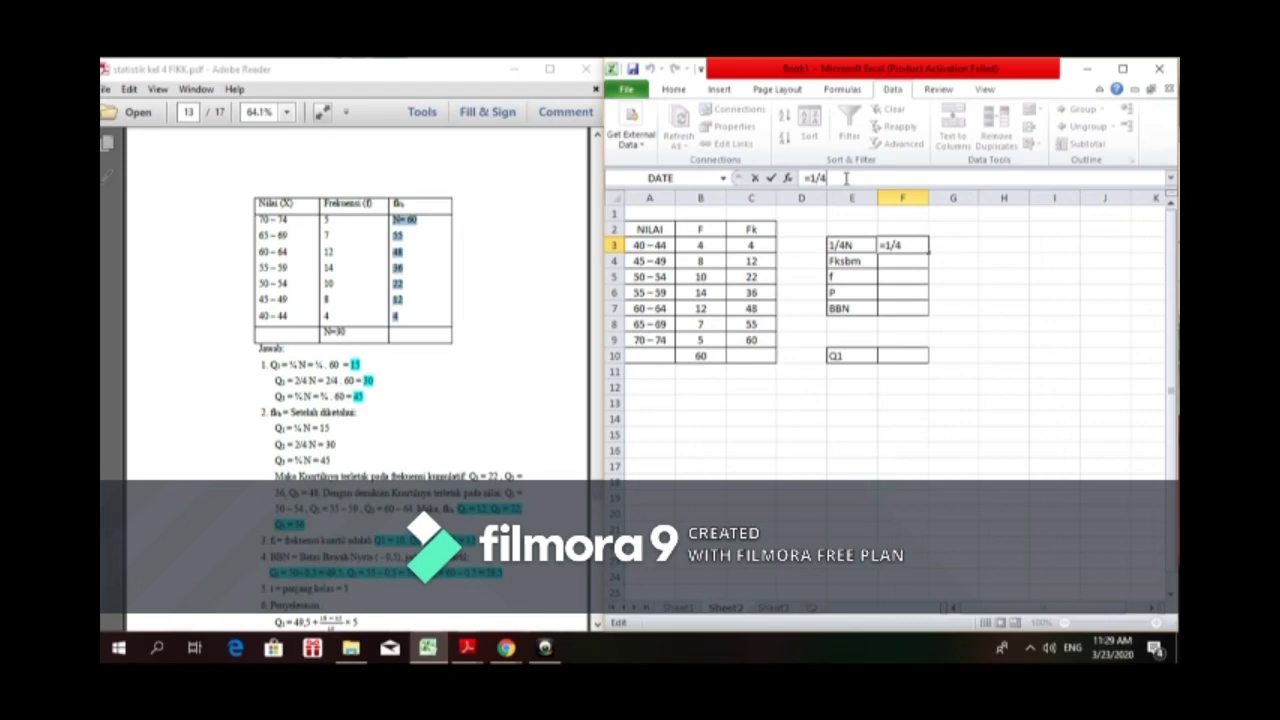
type("*")
left_click(705, 355)
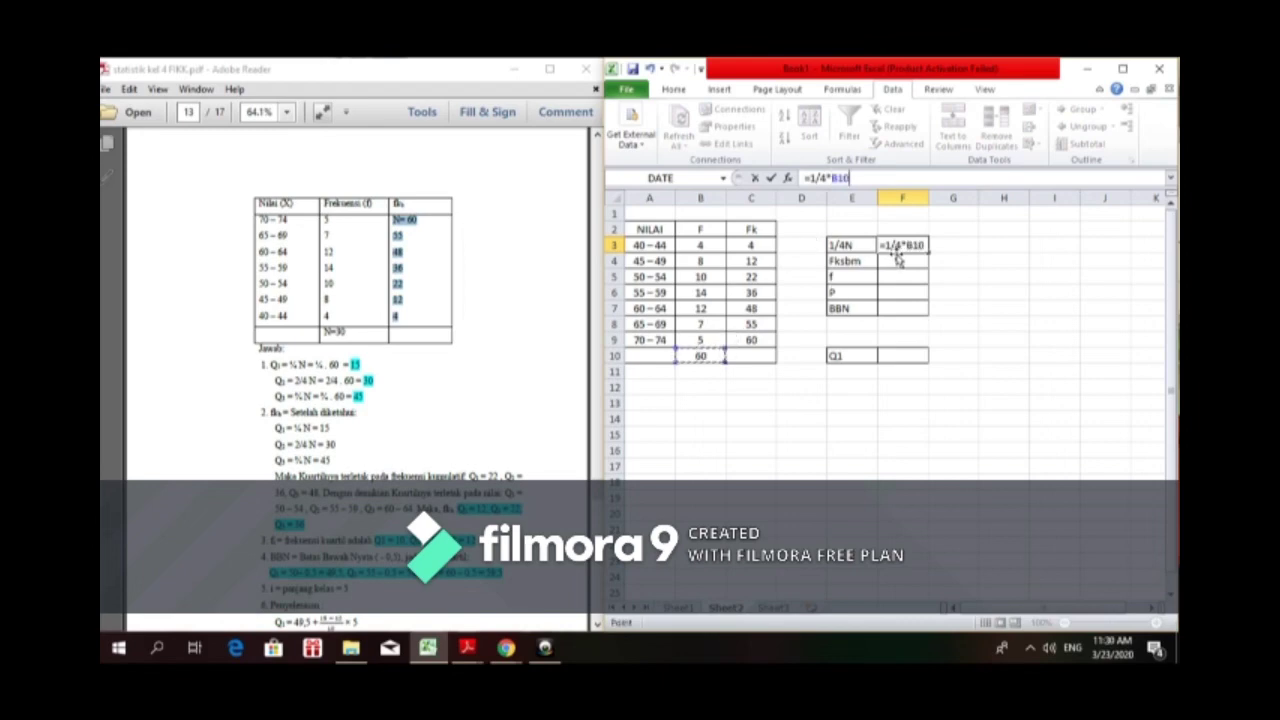
key("Return")
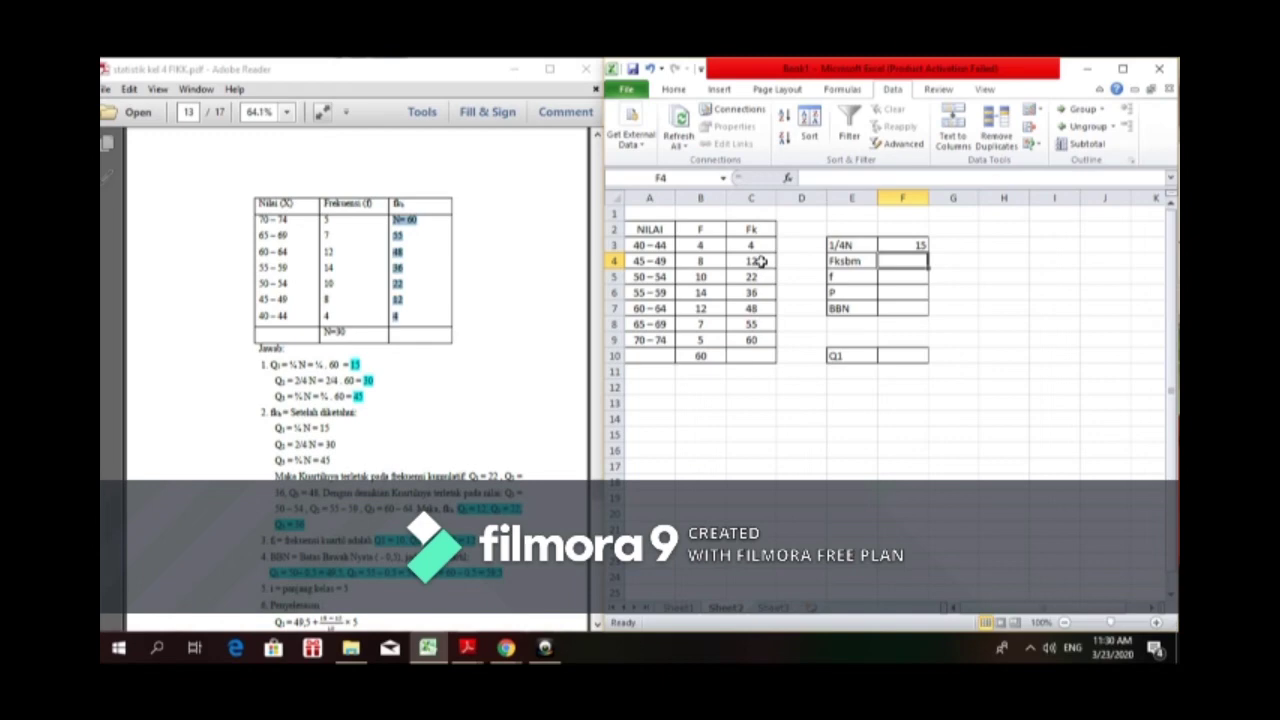
Step: Fill the cumulative frequency cell C5 of the 50–54 class with yellow
left_click(754, 276)
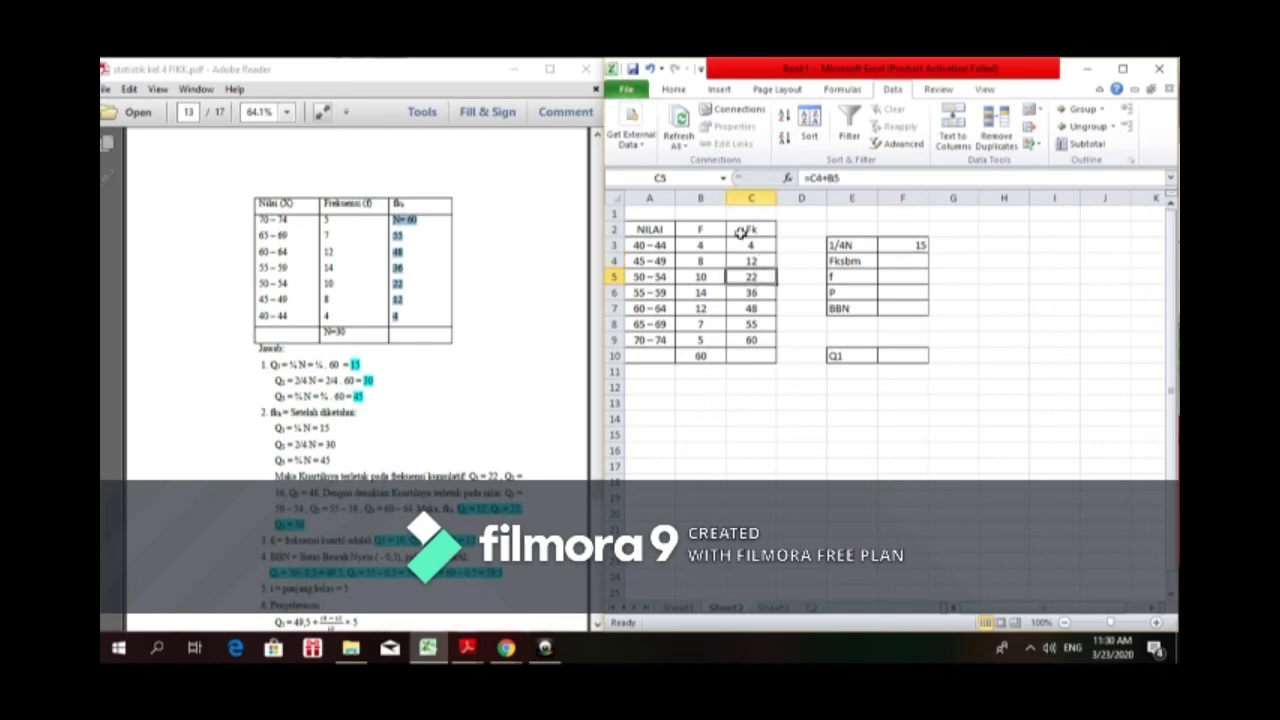
left_click(684, 93)
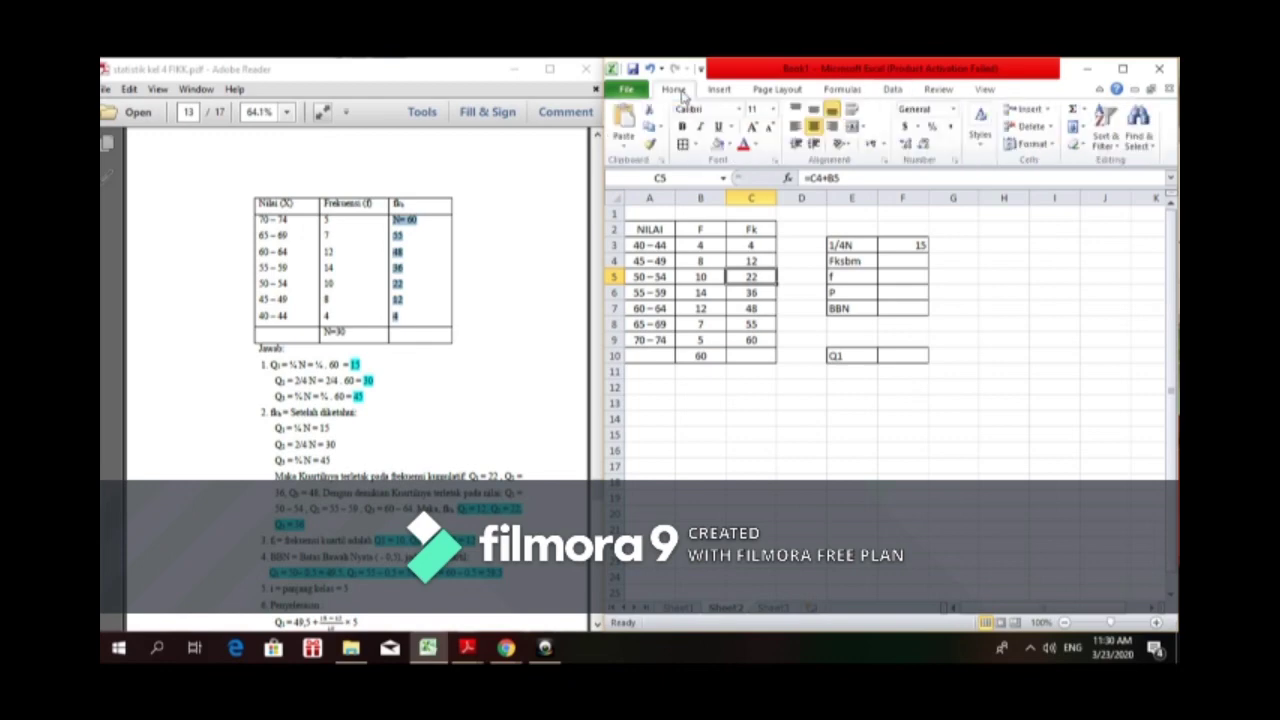
left_click(730, 145)
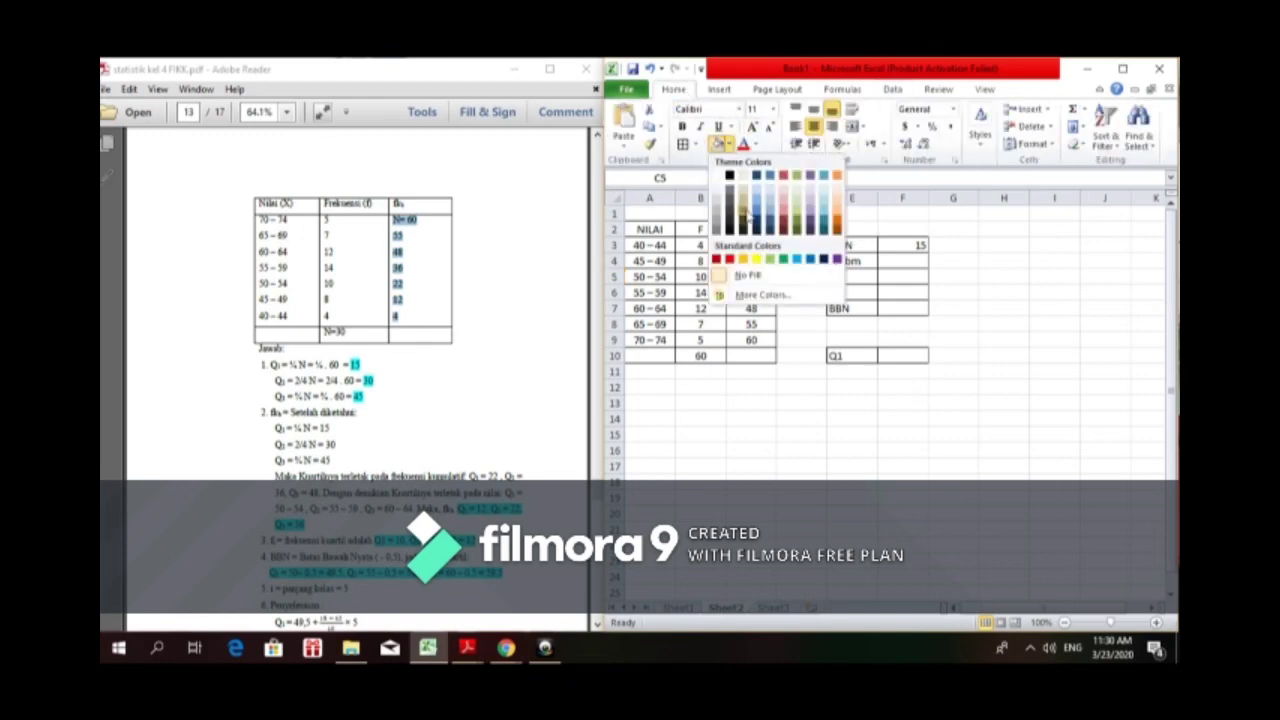
left_click(756, 259)
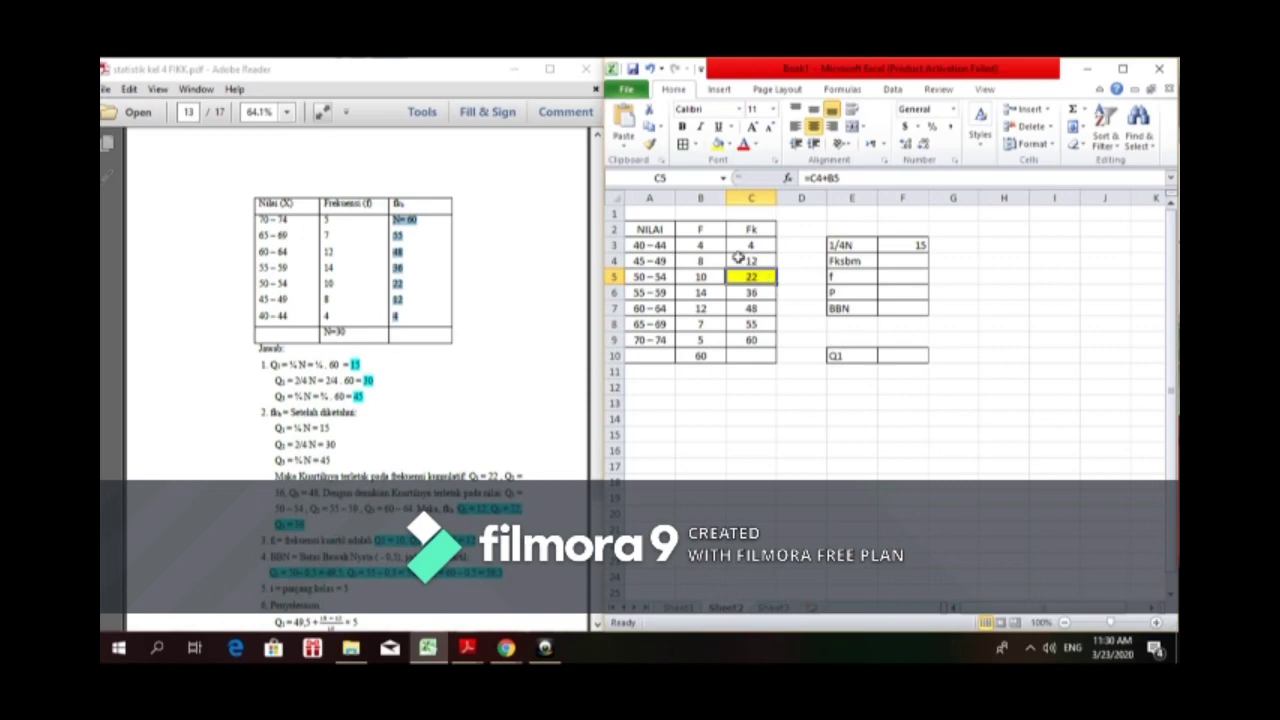
Step: Enter 12 as the Fksbm value in F4
left_click(895, 261)
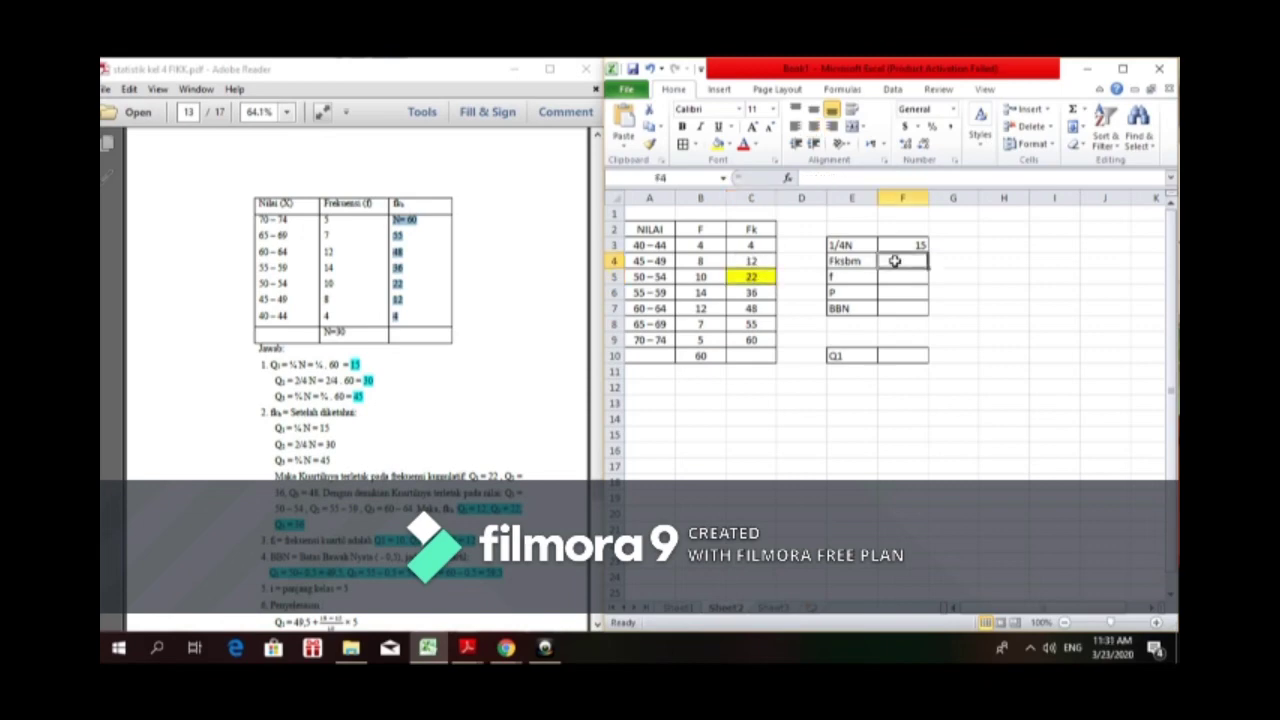
type("1")
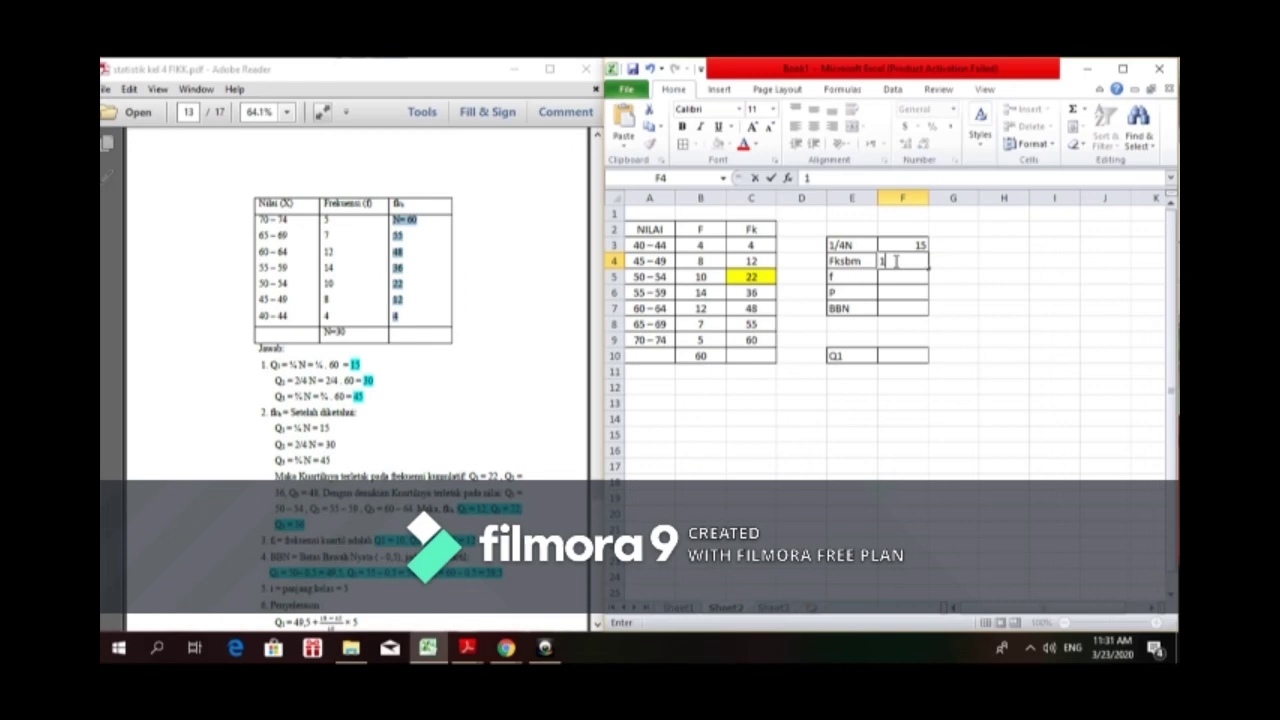
type("2")
left_click(894, 277)
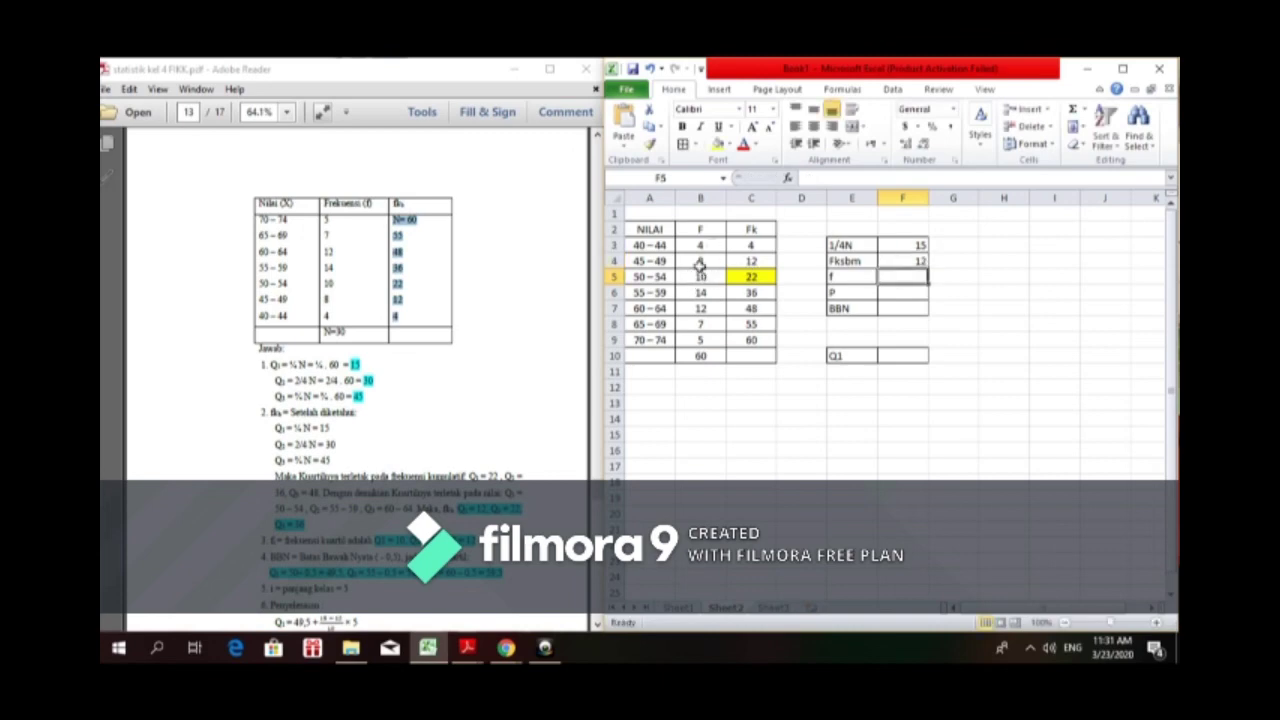
Step: Fill the 50–54 class frequency cell B5 and the preceding cumulative frequency cell C4 with red
left_click(731, 145)
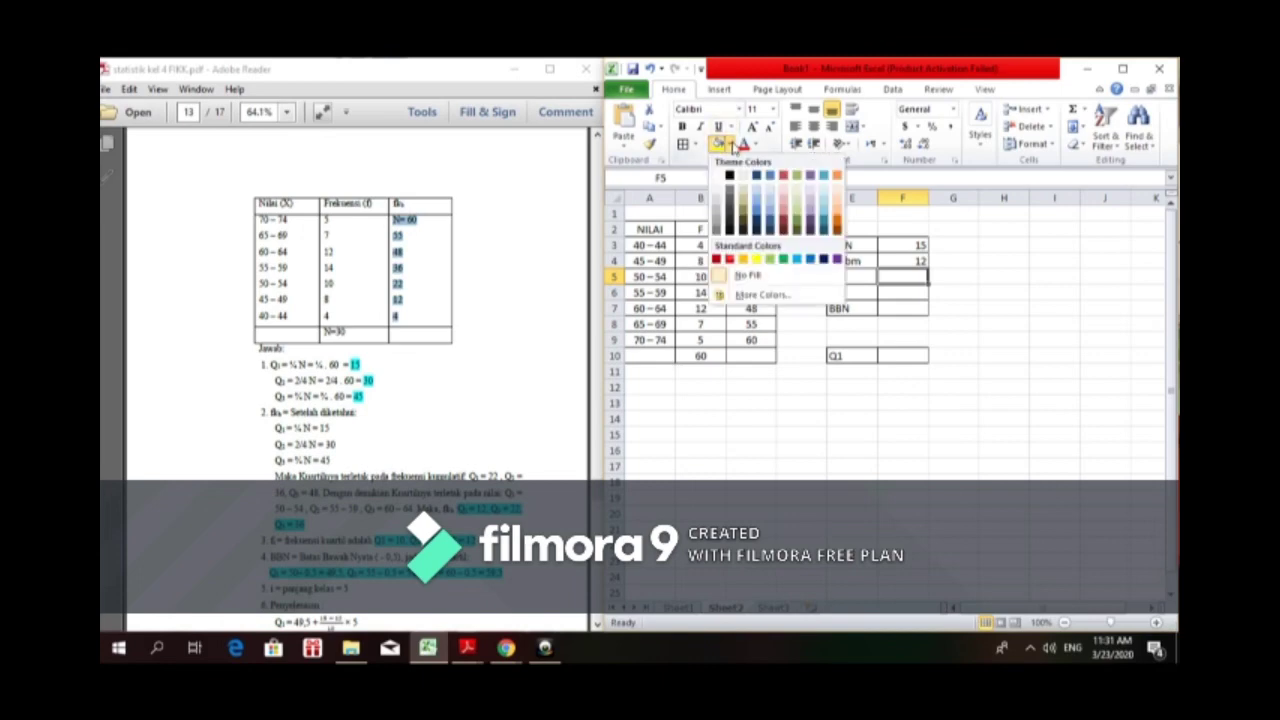
left_click(701, 276)
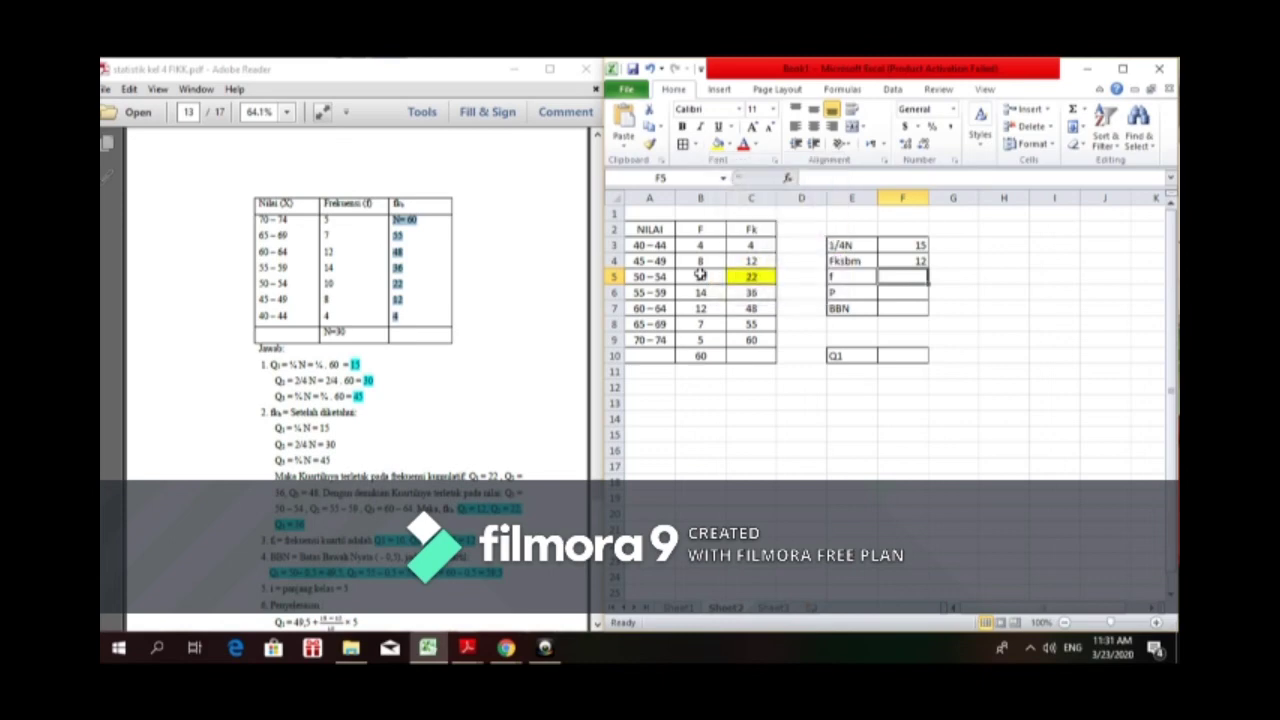
left_click(701, 276)
left_click(730, 144)
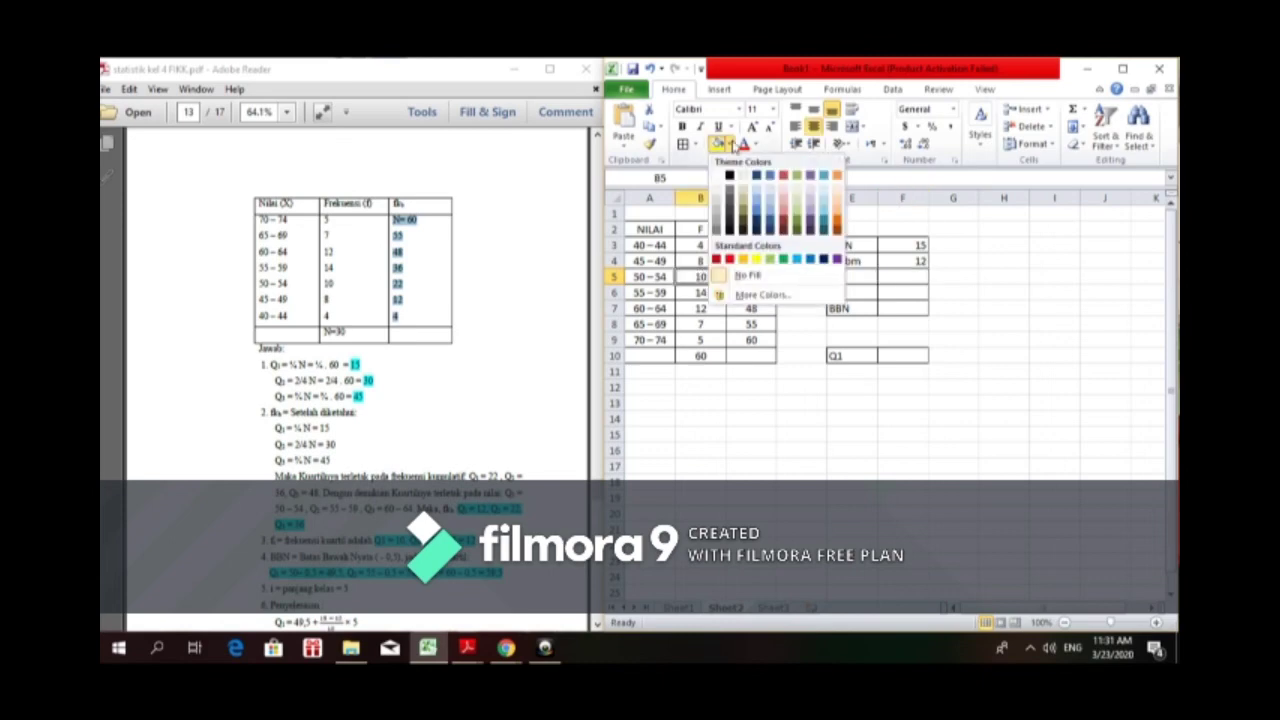
left_click(731, 260)
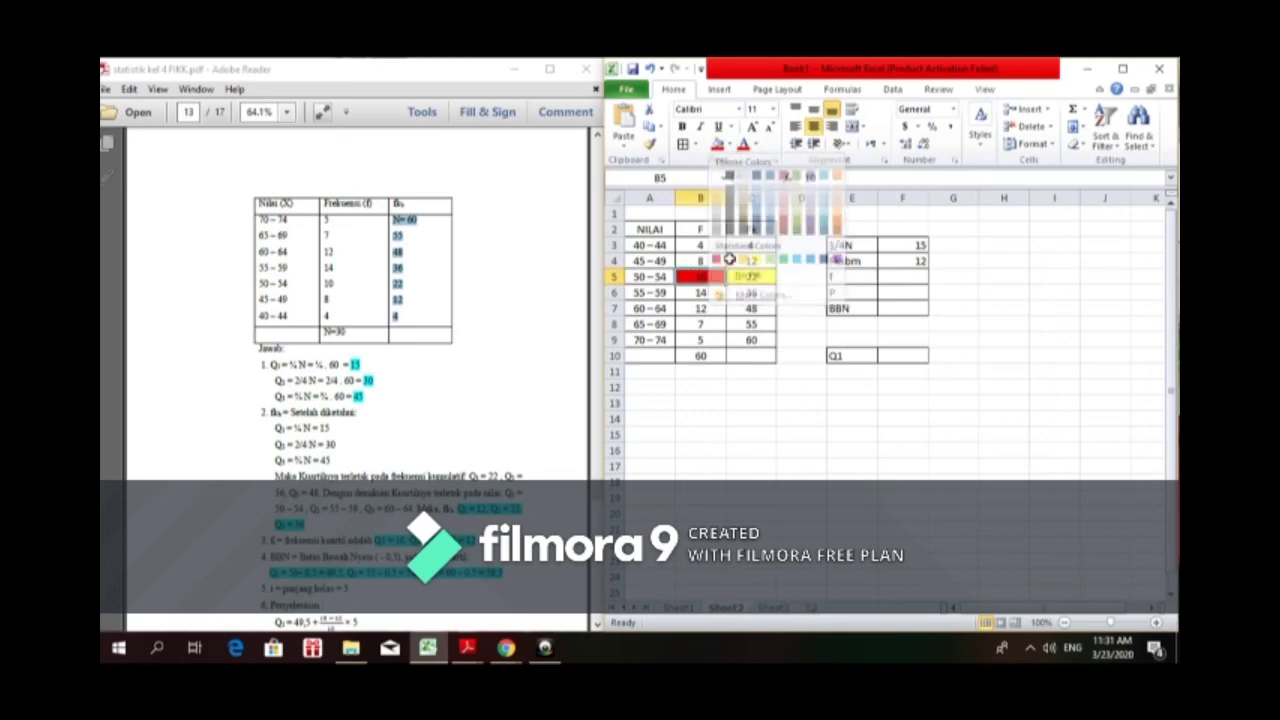
left_click(746, 258)
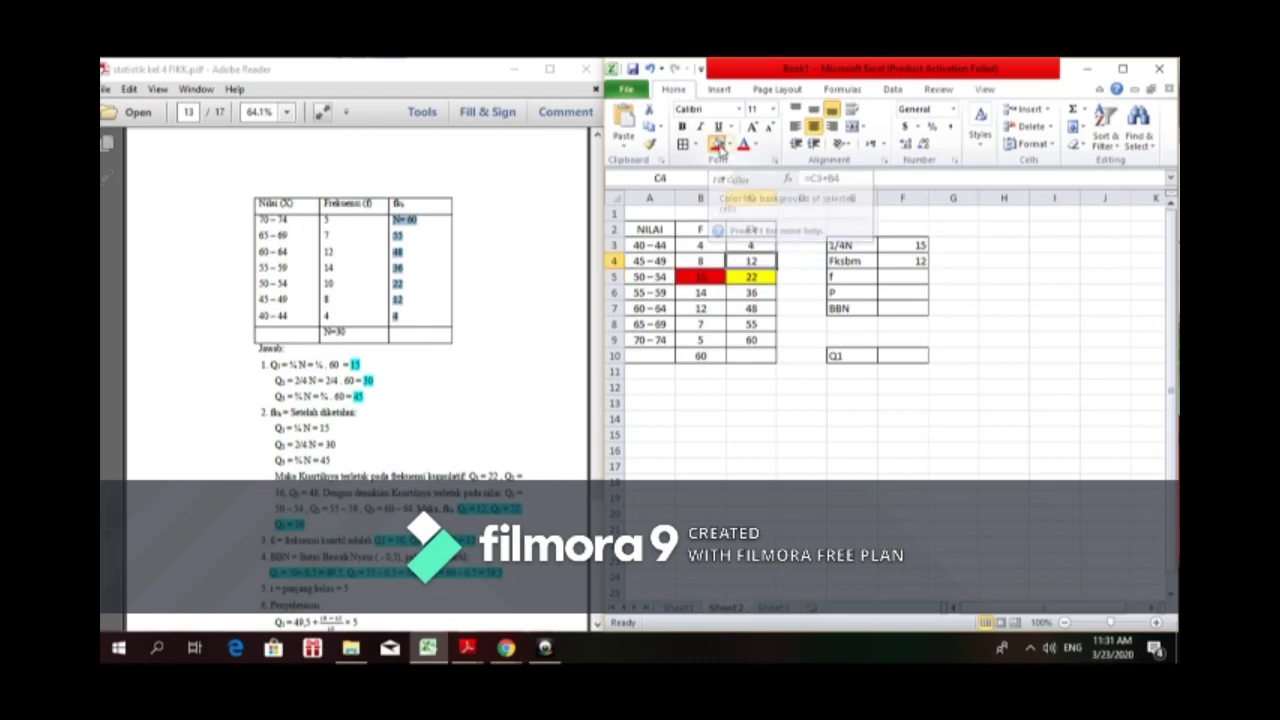
left_click(717, 144)
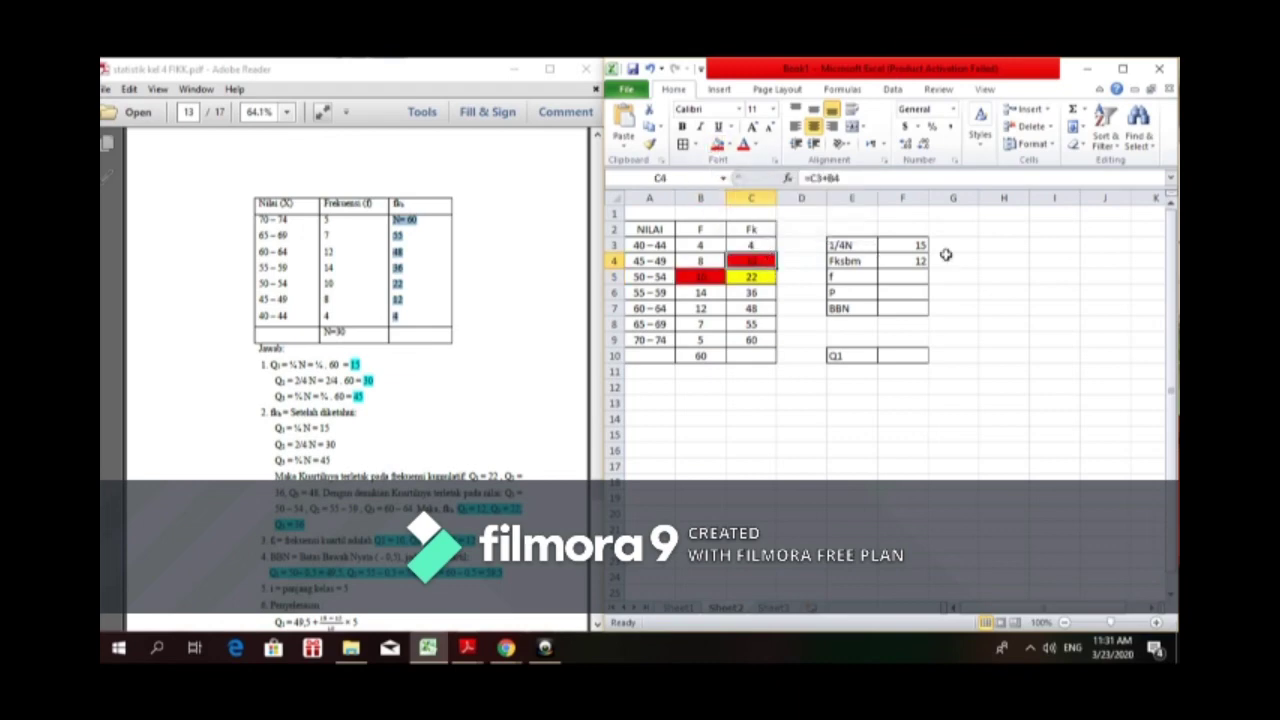
Step: Enter 10 as the f value in F5
left_click(889, 278)
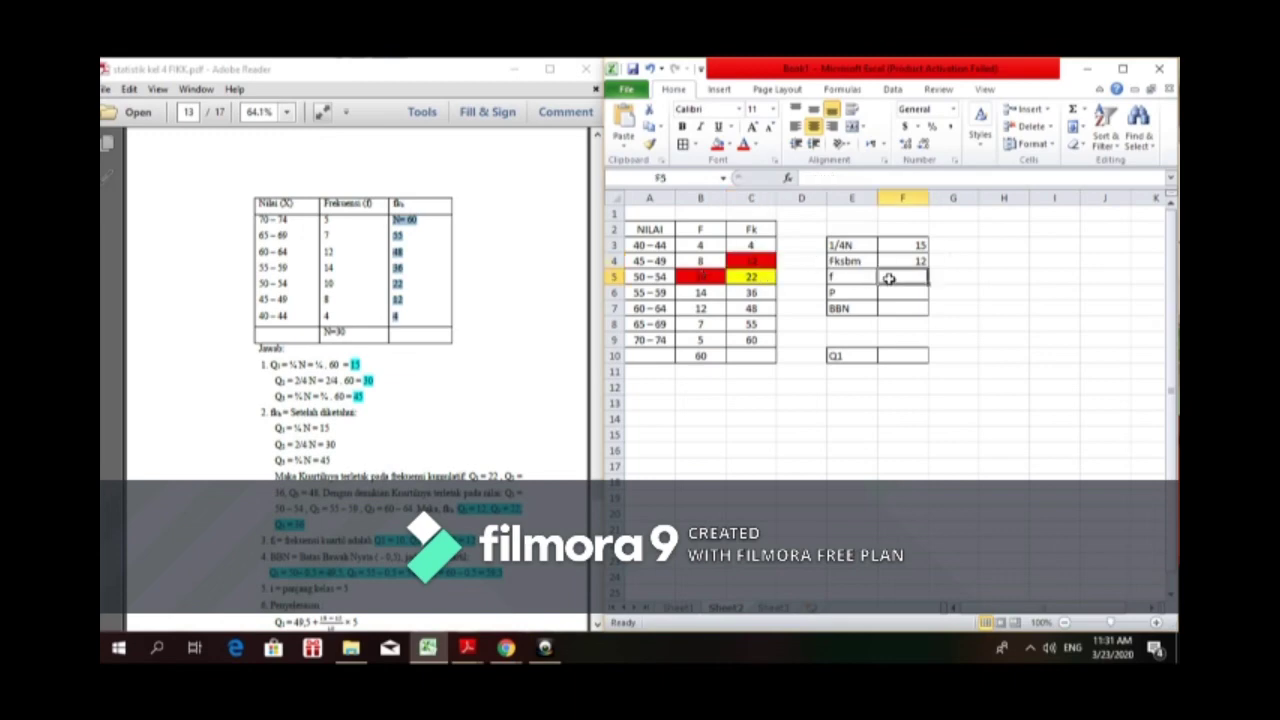
type("10")
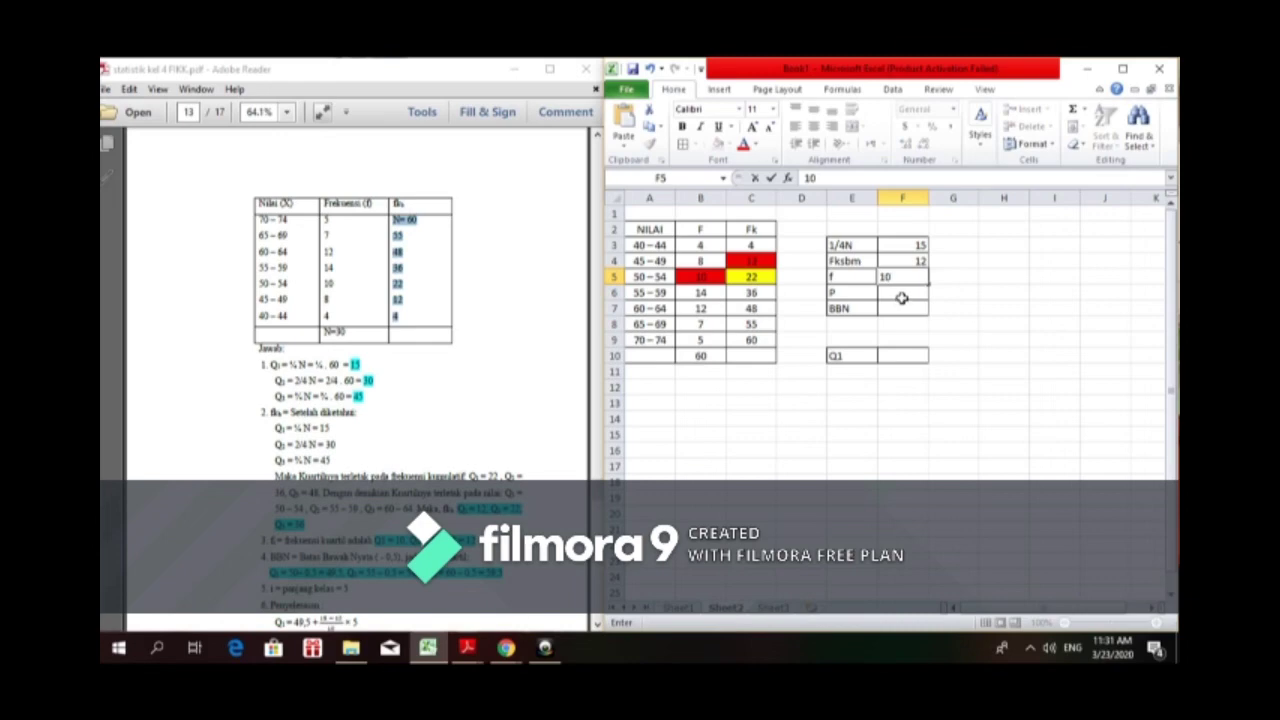
left_click(901, 294)
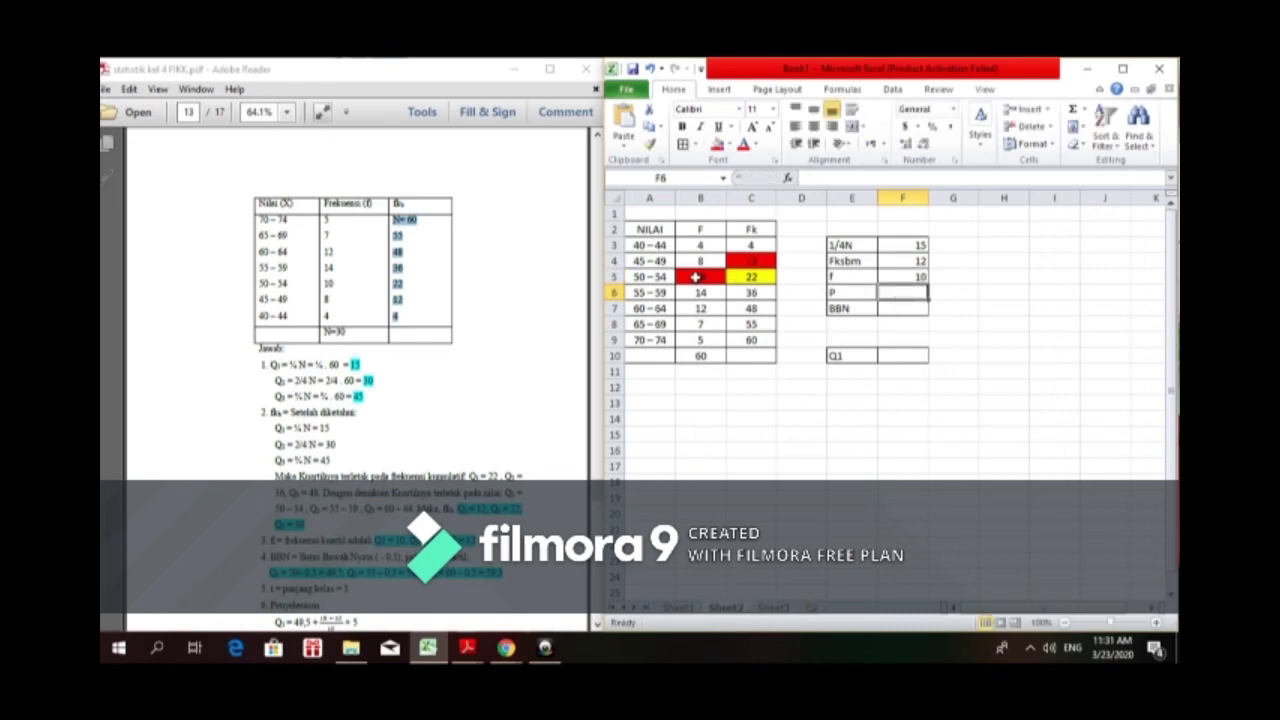
Step: Fill the 50–54 class cell A5 with red and enter 5 as the P value in F6
left_click(655, 277)
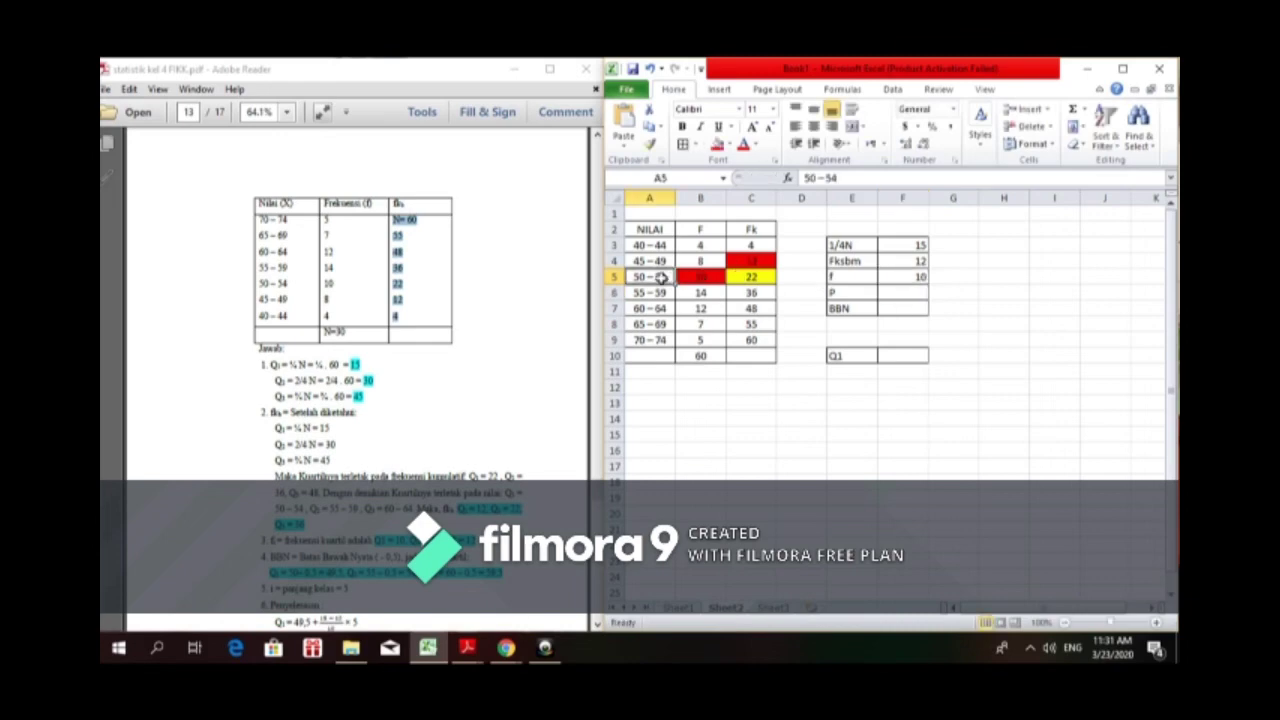
left_click(716, 144)
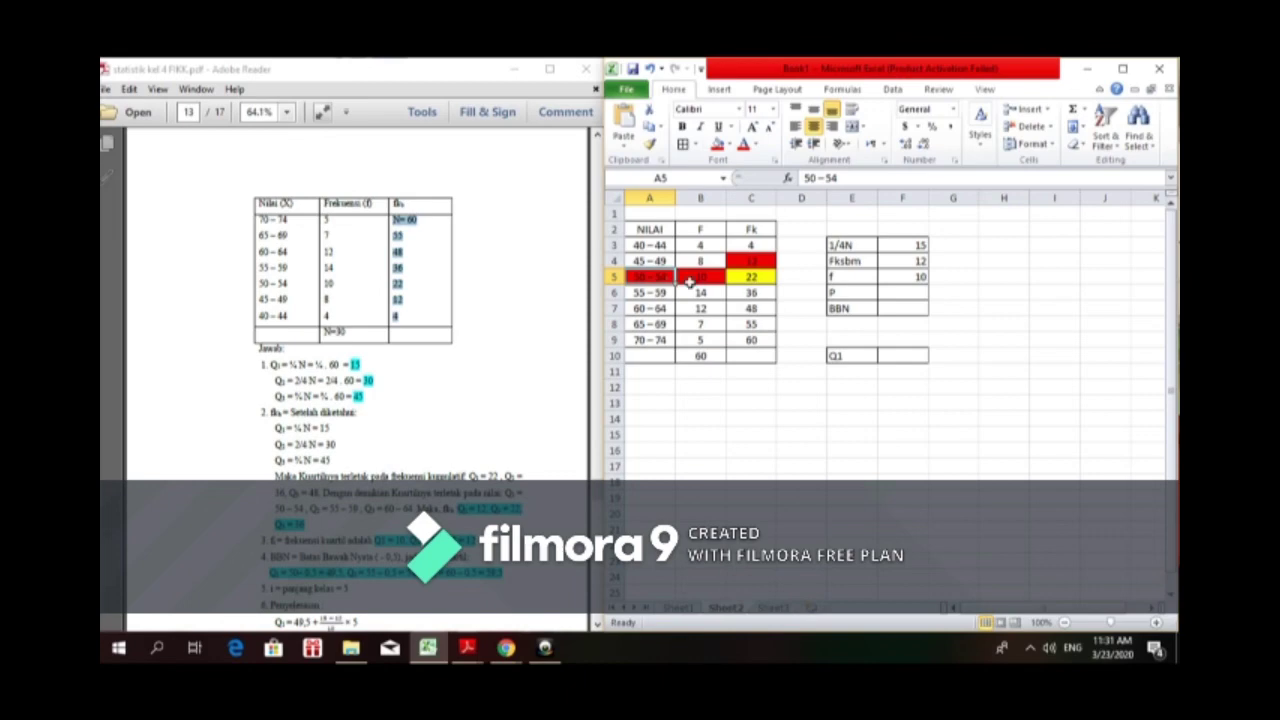
left_click(889, 294)
type("5")
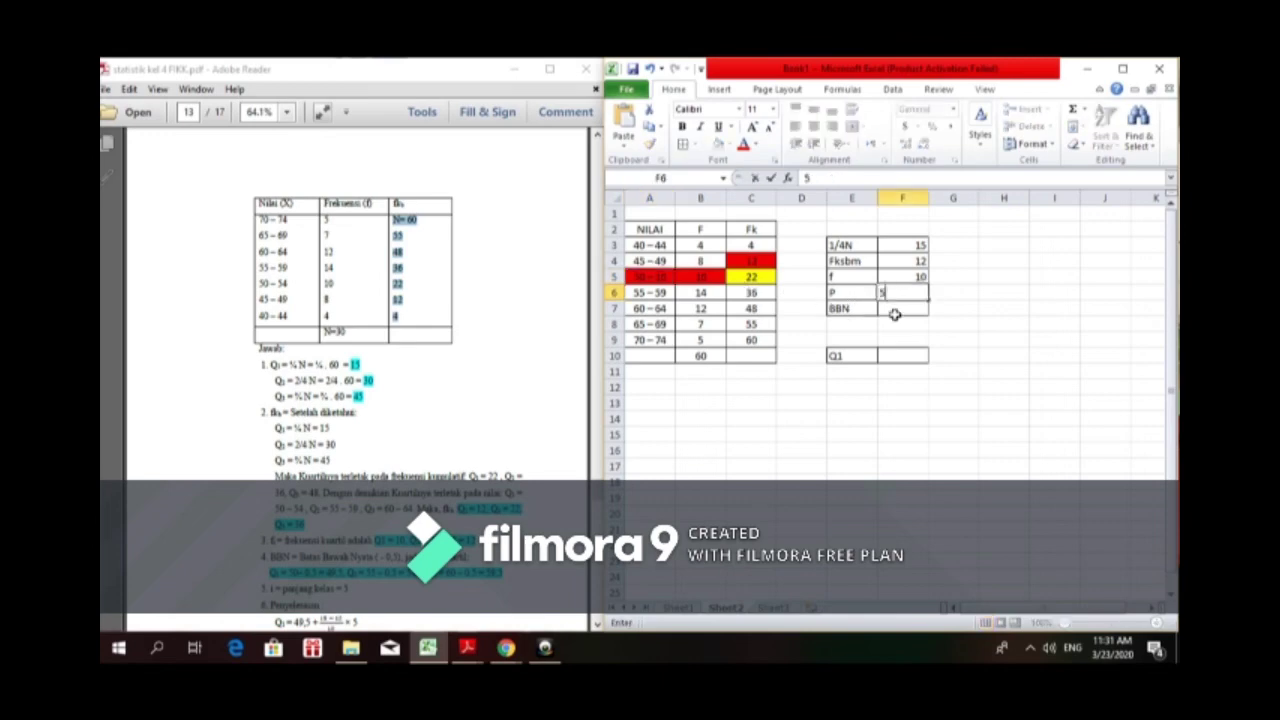
Step: Calculate BBN in F7 with the formula =50-0.5
left_click(893, 312)
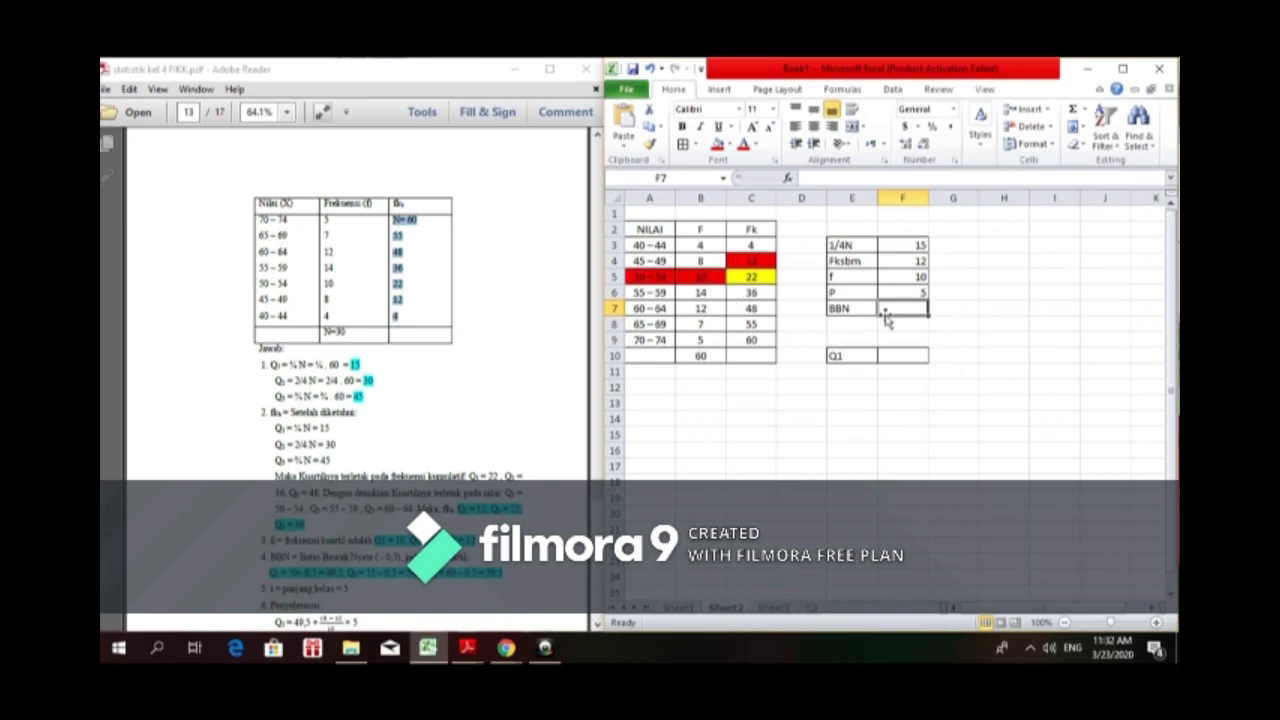
type("=")
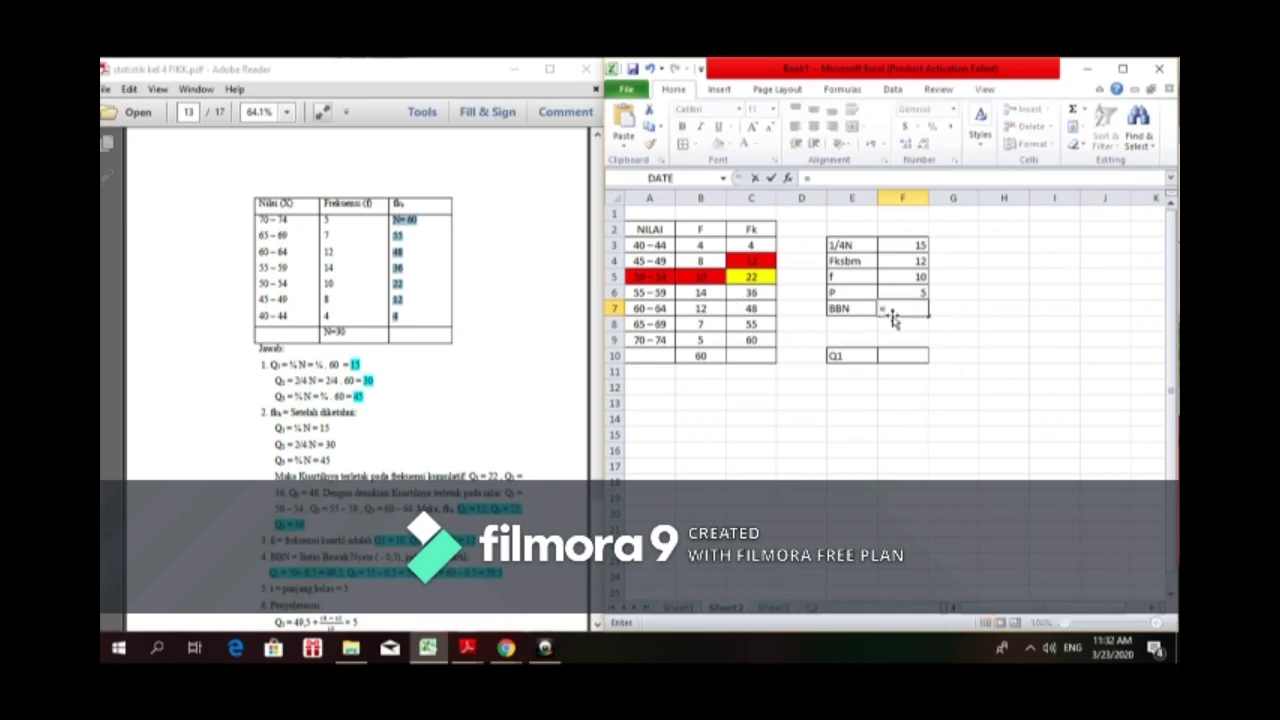
type("50-0.5")
key("Return")
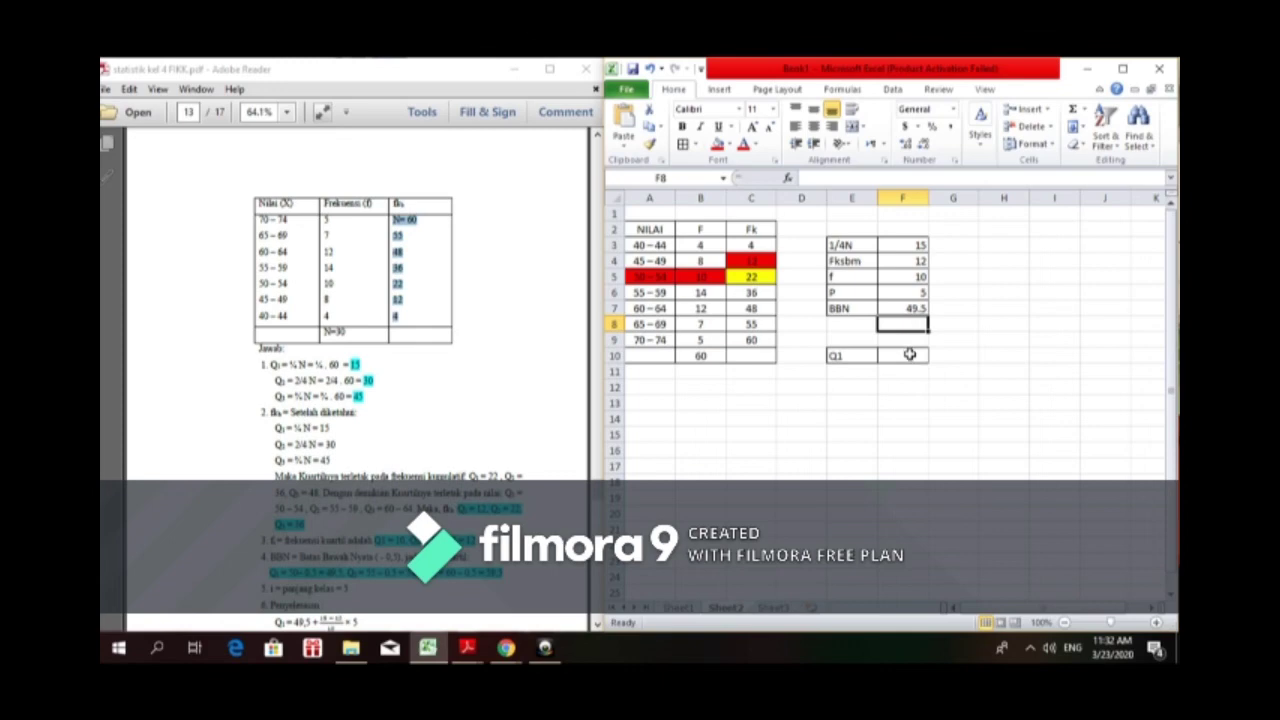
Step: Calculate Q1 in F10 with the formula =F7+((F3-F4)/F5)*F6
left_click(910, 355)
type("=")
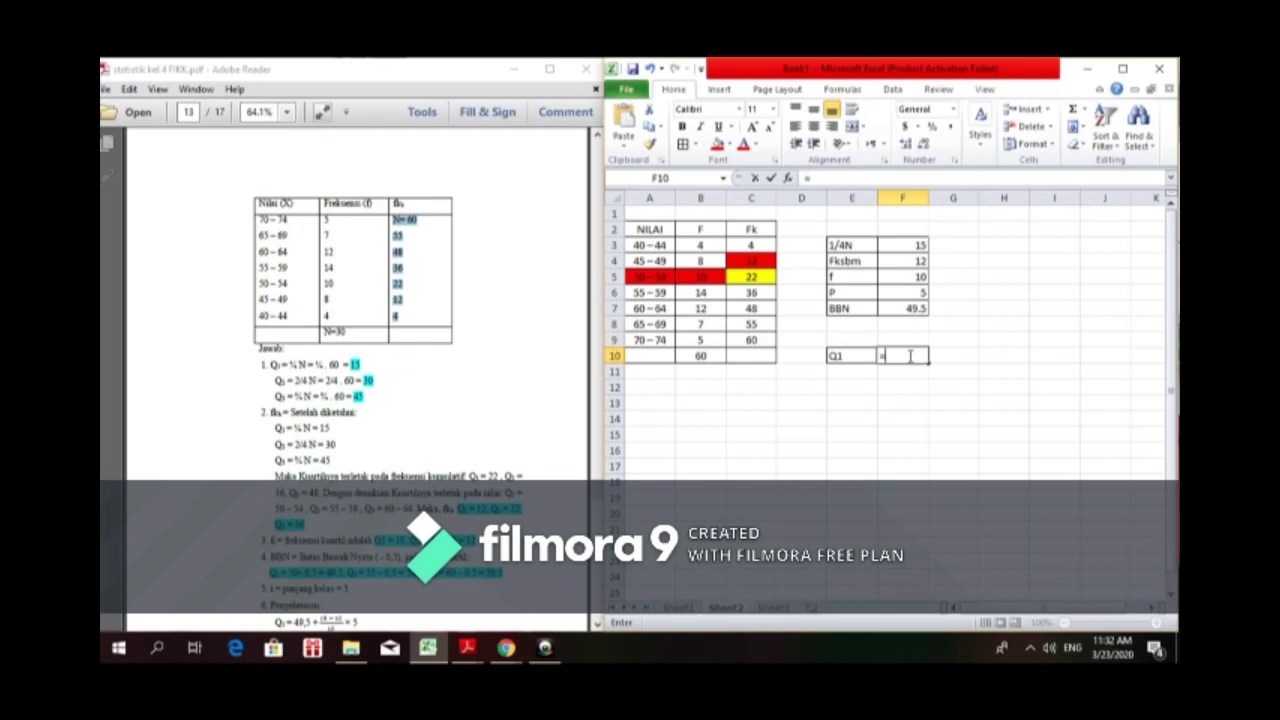
left_click(908, 310)
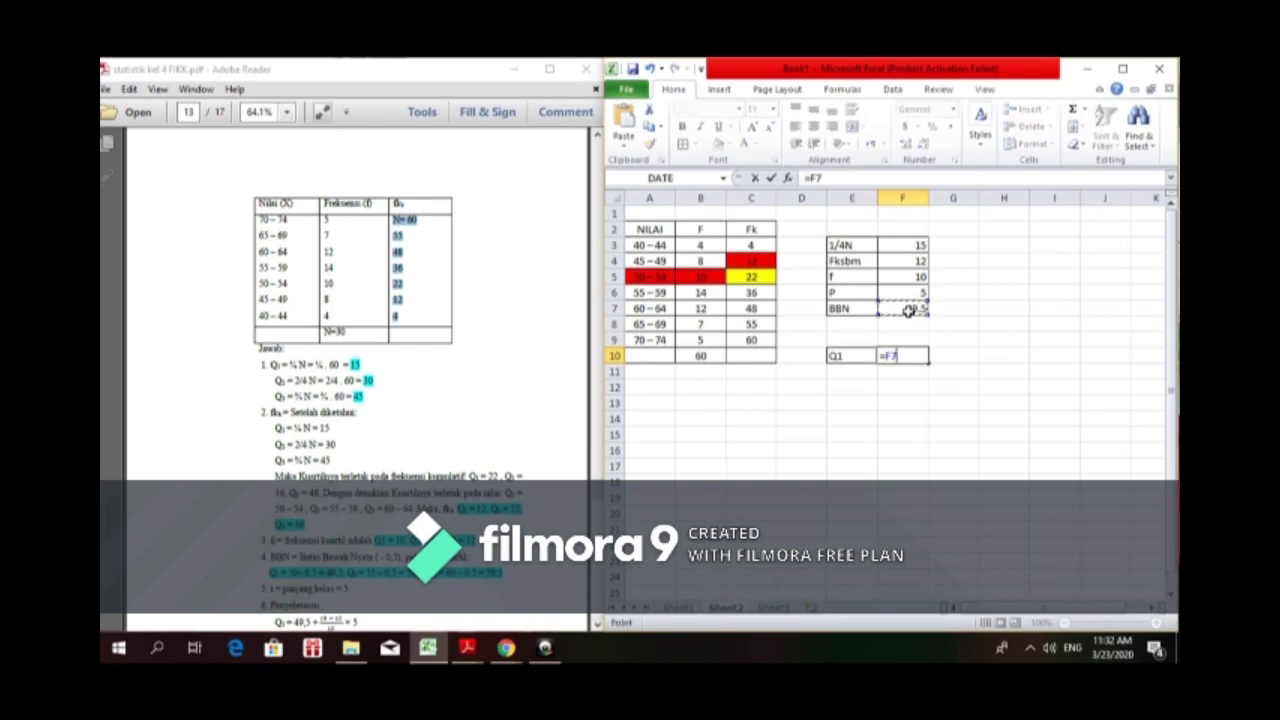
type("+((")
left_click(904, 248)
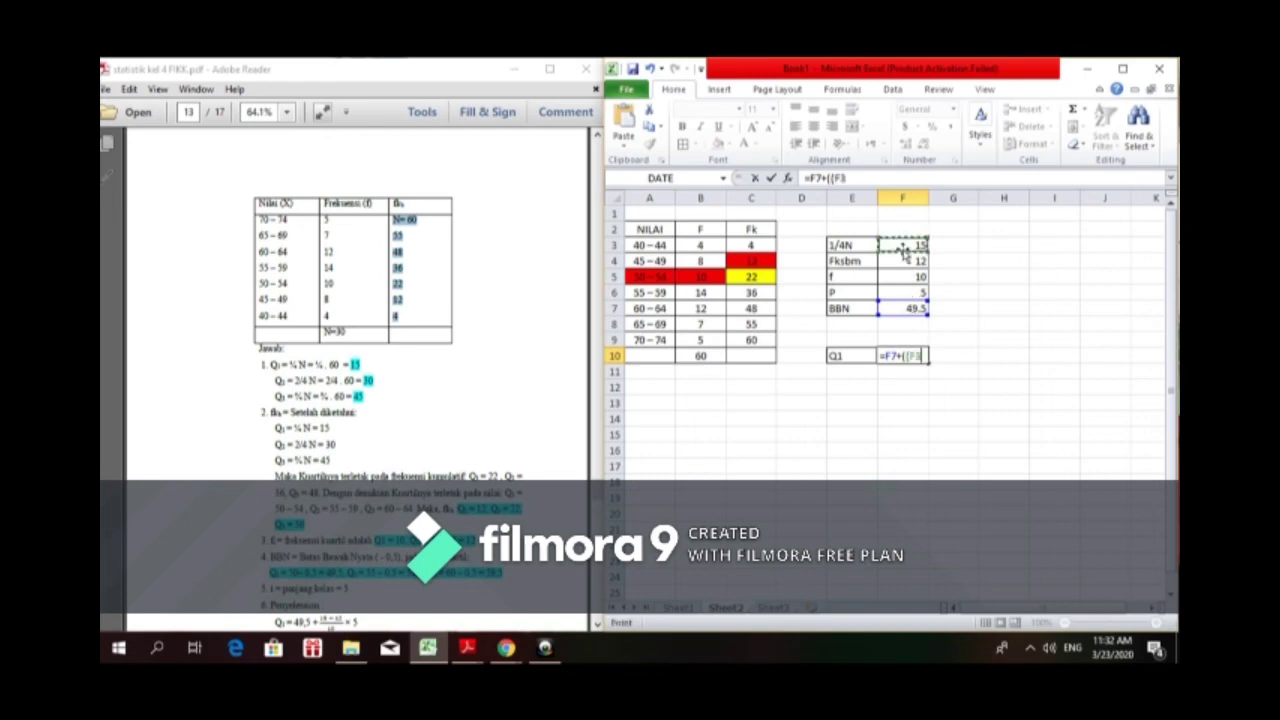
type("-")
left_click(902, 260)
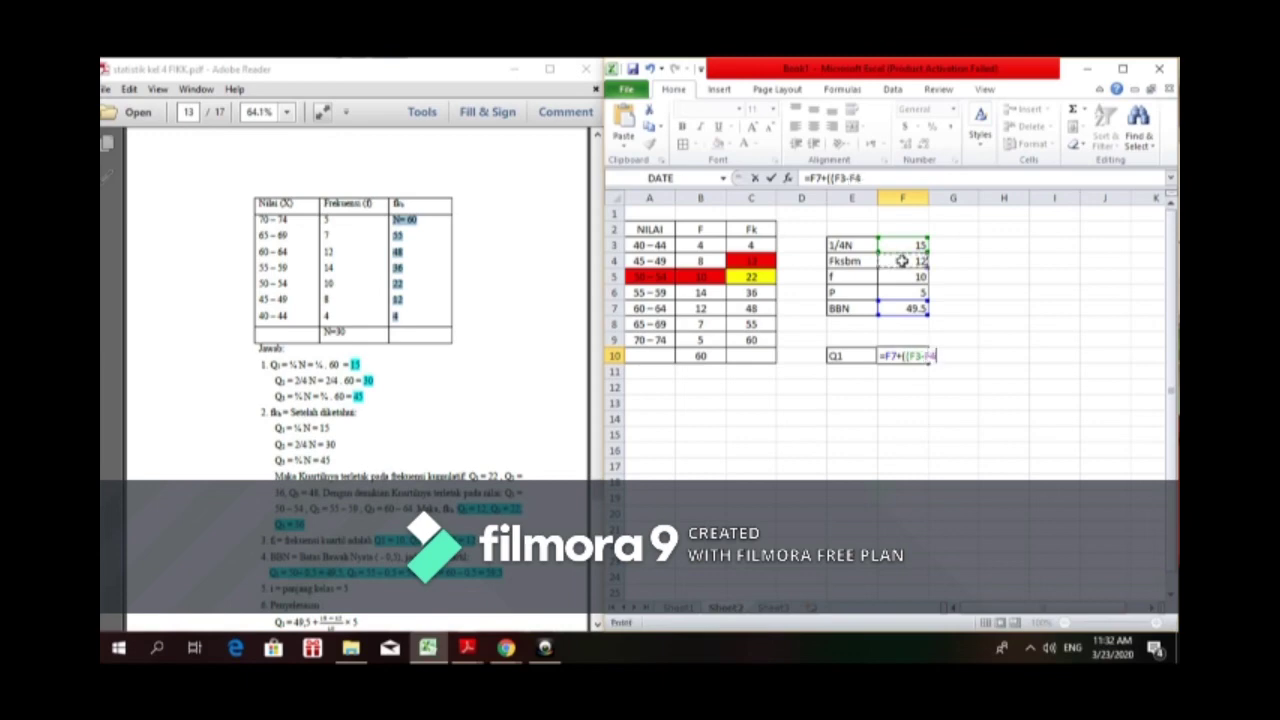
type(")/")
left_click(907, 277)
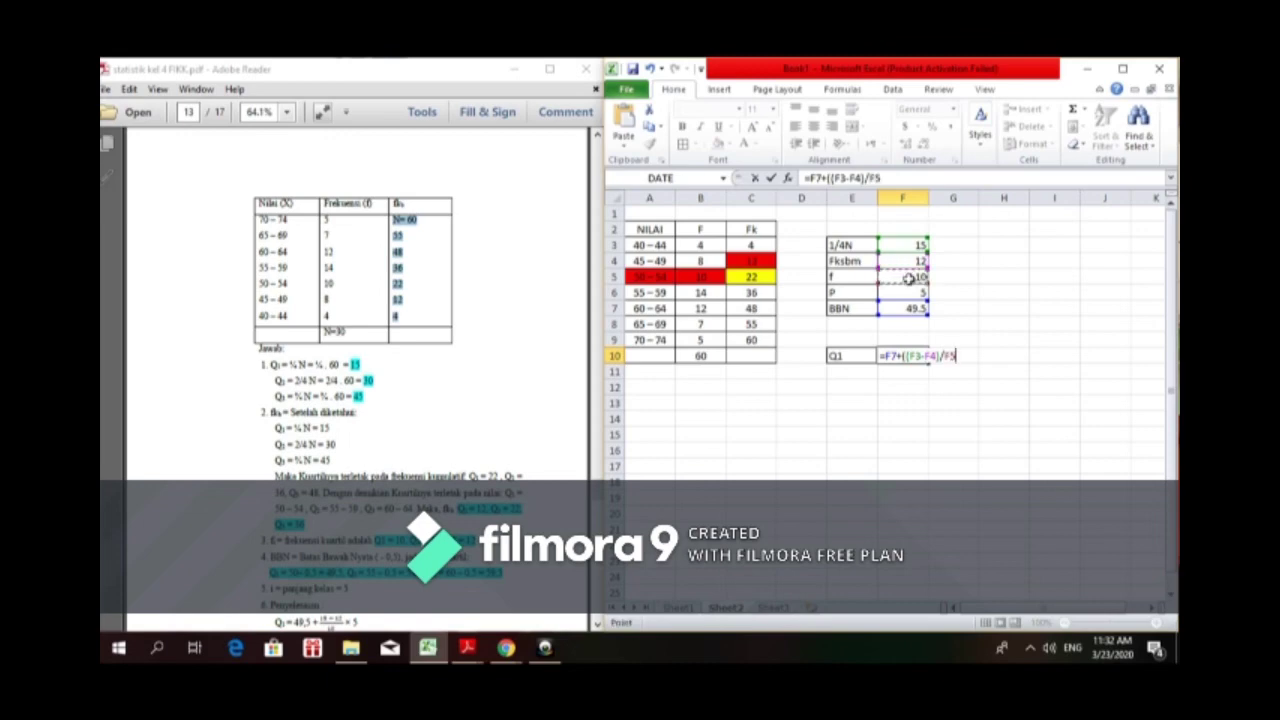
type(")*")
left_click(910, 293)
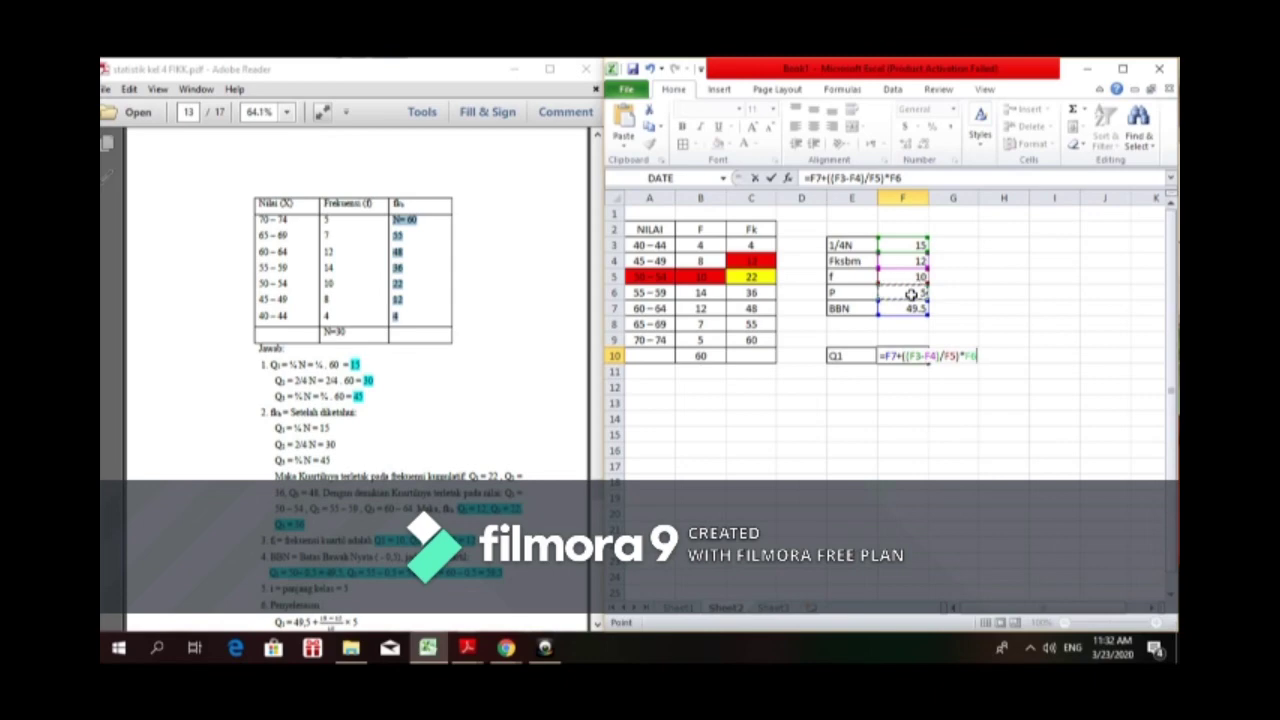
key("Return")
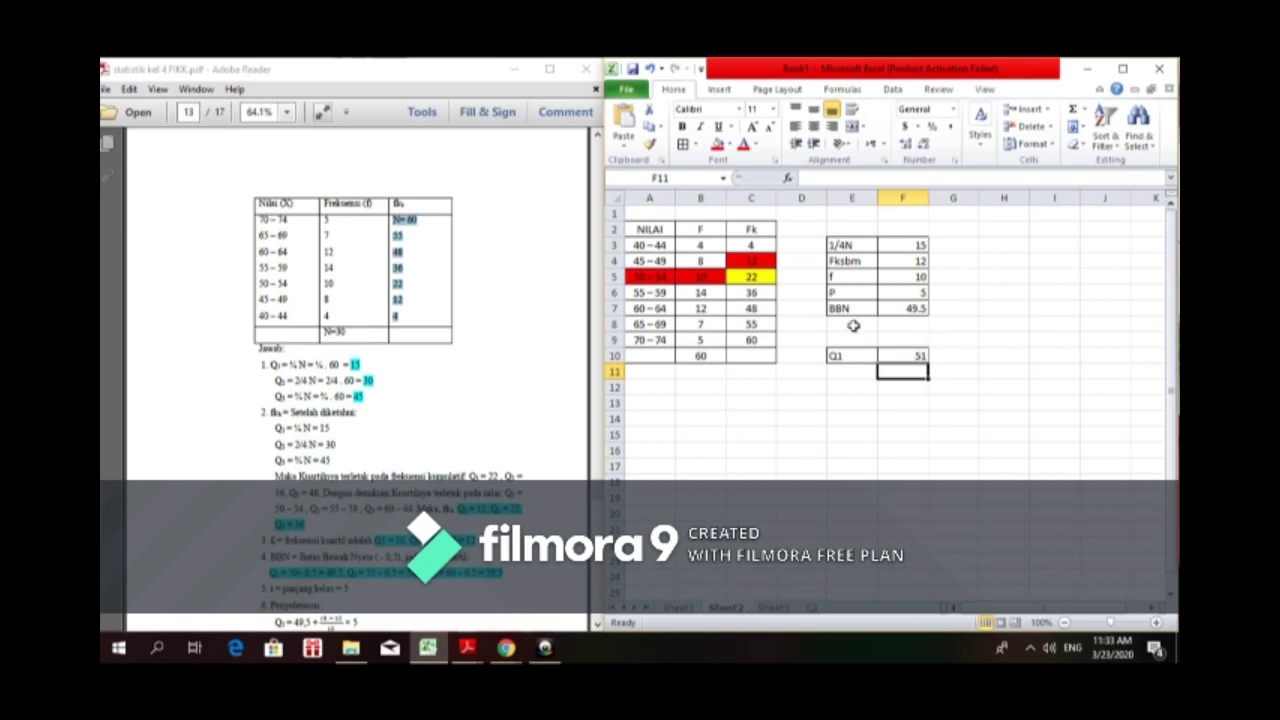
Step: Change the 1/4N label in E3 to 2/4N
left_click(843, 249)
type("2")
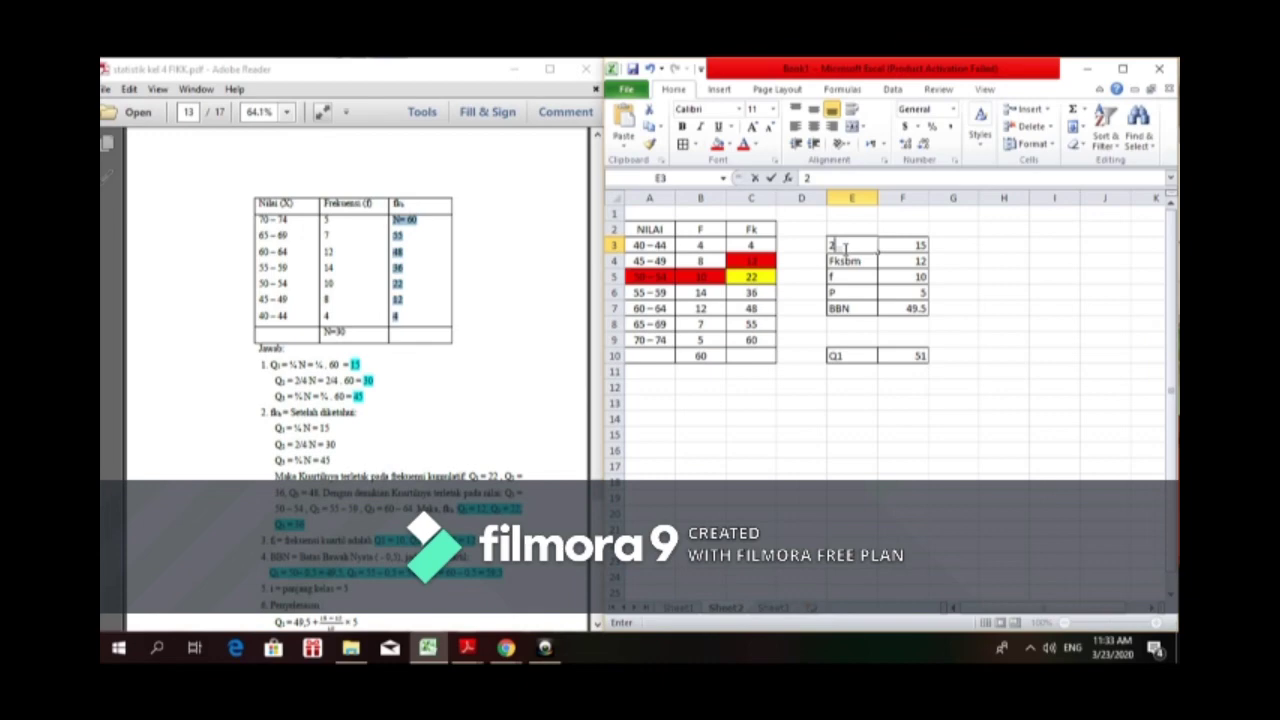
type("/")
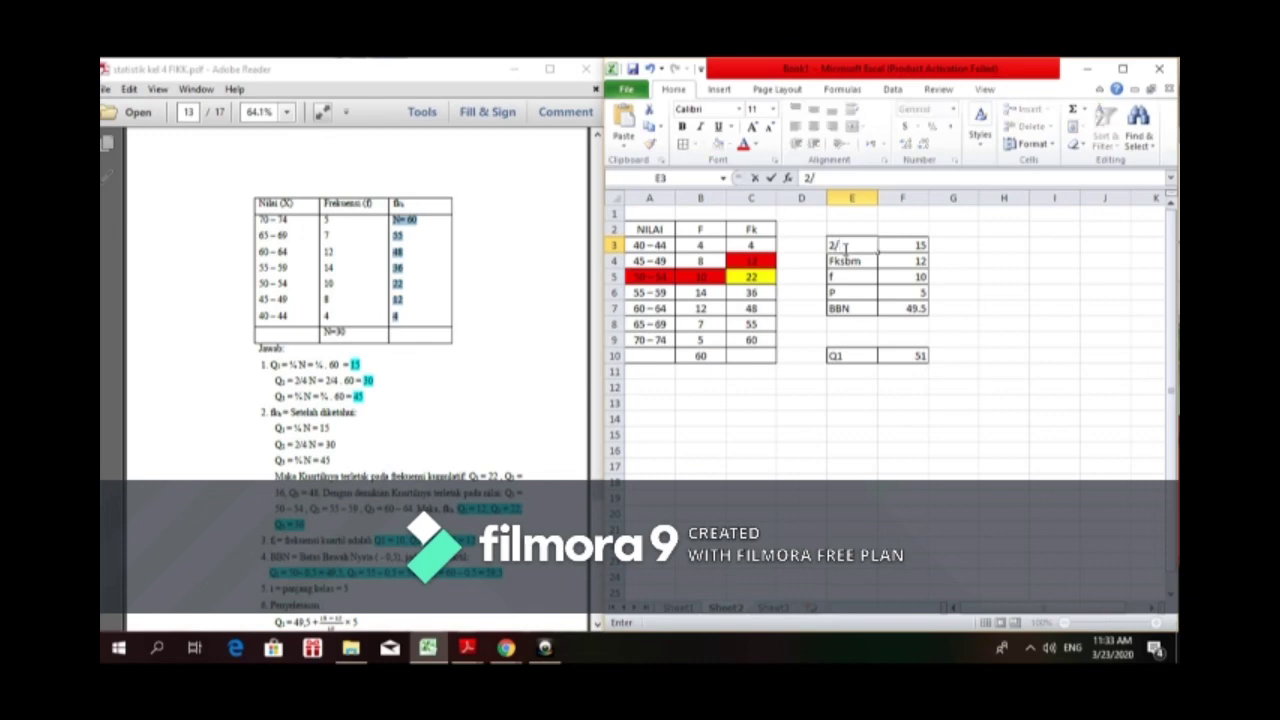
type("4N")
Step: Calculate 2/4N in F3 with the formula =2/4*B10
left_click(897, 245)
type("=")
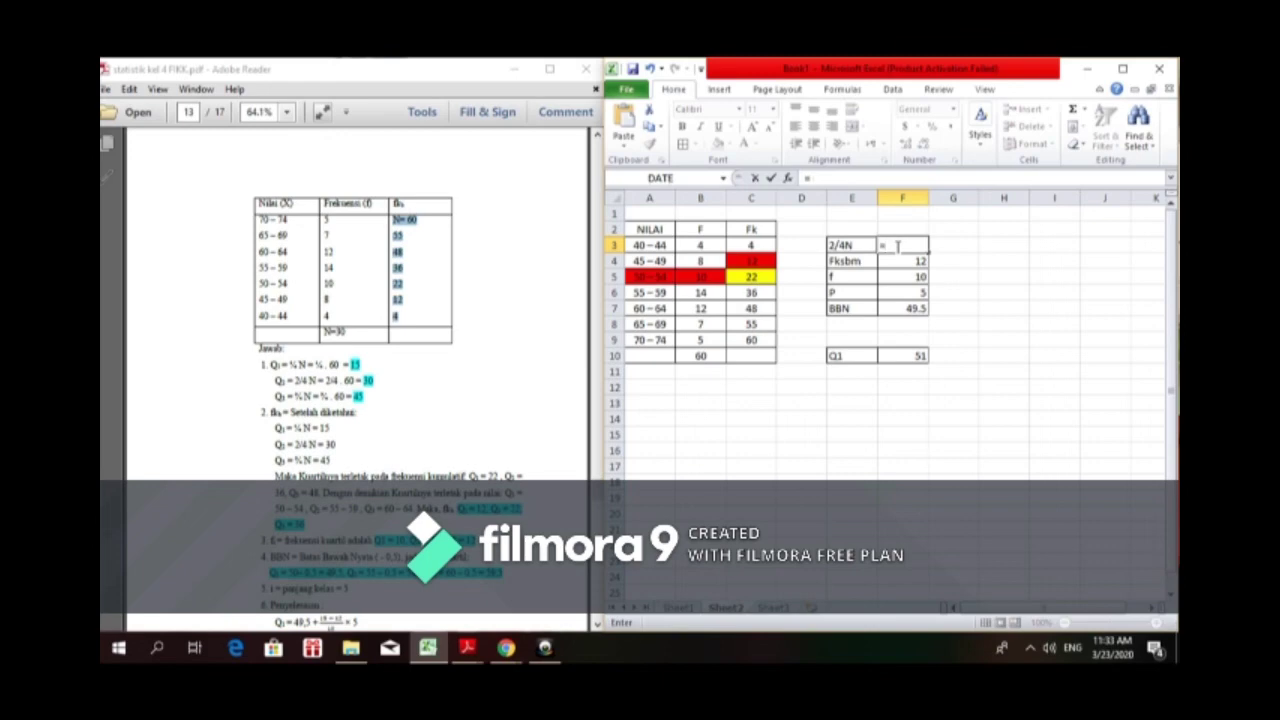
type("2/4*")
left_click(706, 360)
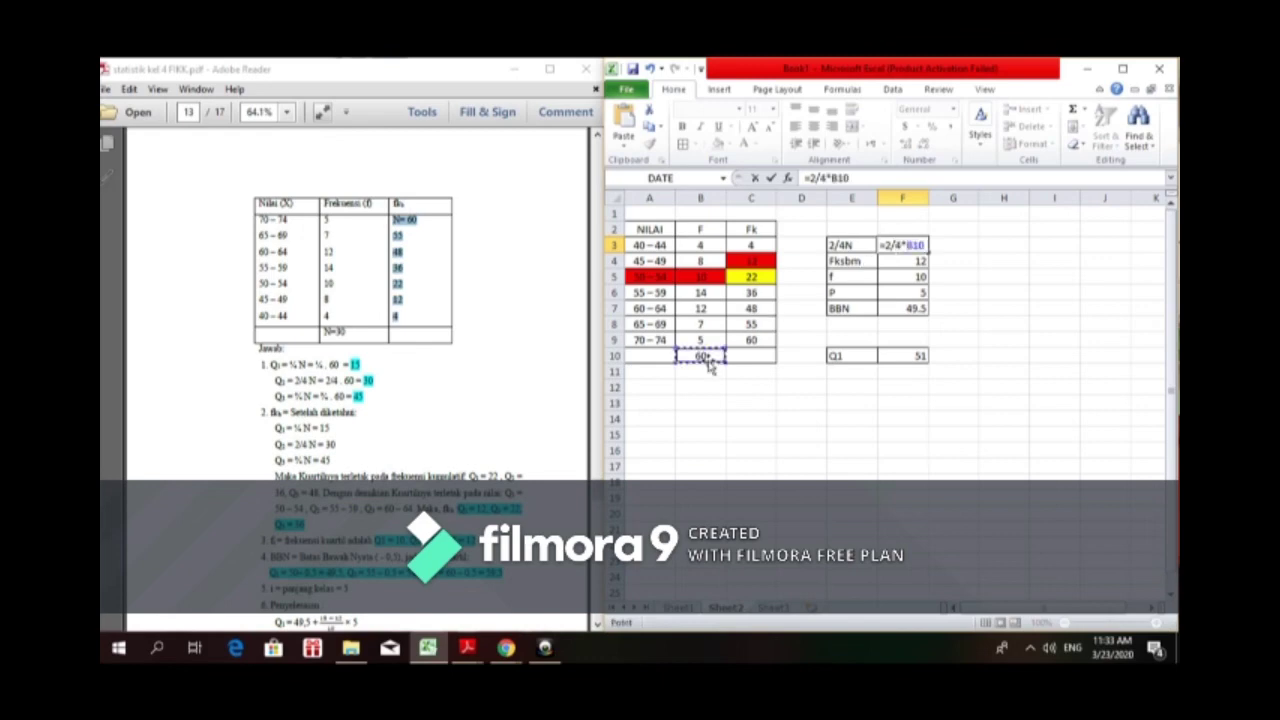
key("Return")
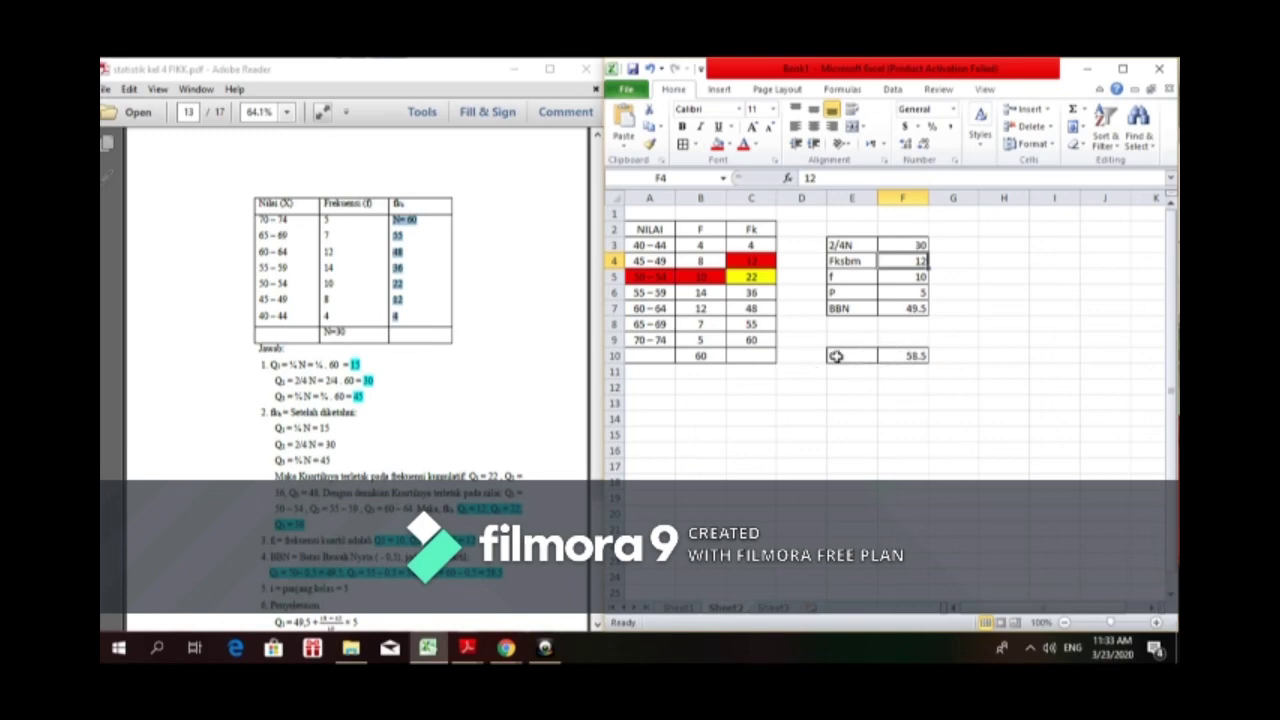
Step: Clear the Fksbm, f, P and BBN values in F4:F7 and the quartile formula in F10
left_click(597, 625)
left_click_drag(597, 625, 597, 625)
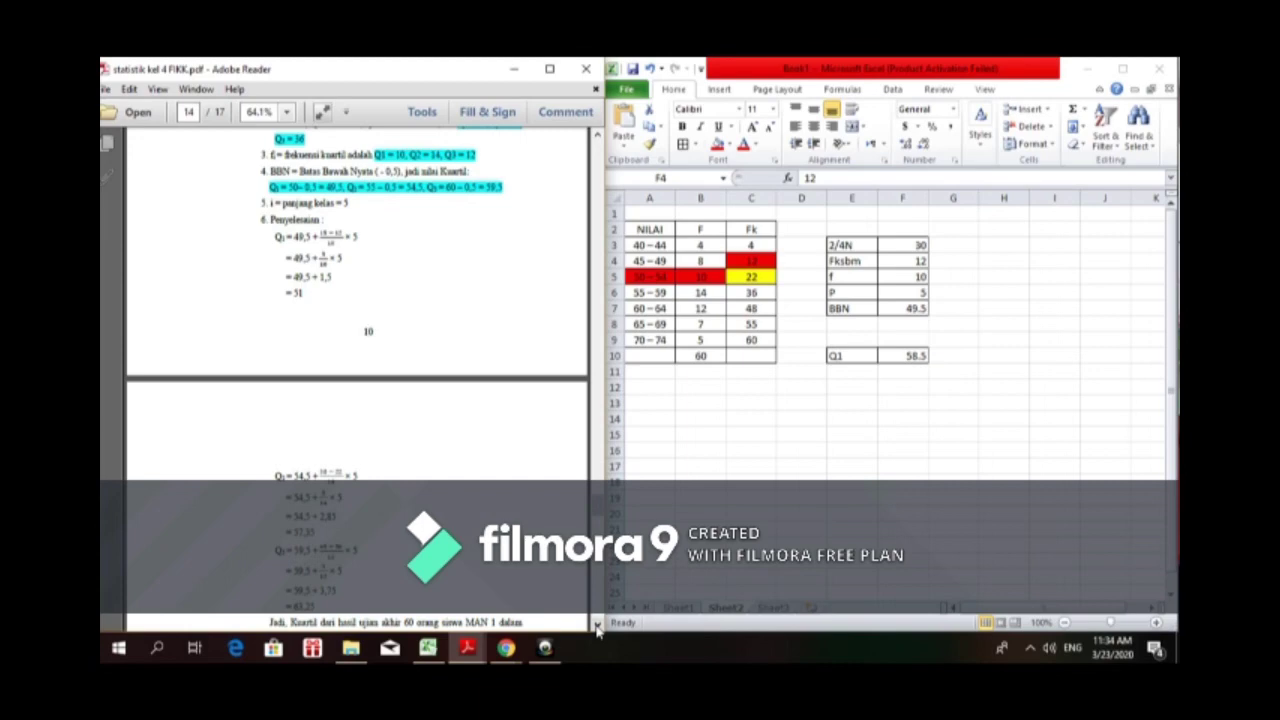
left_click(596, 624)
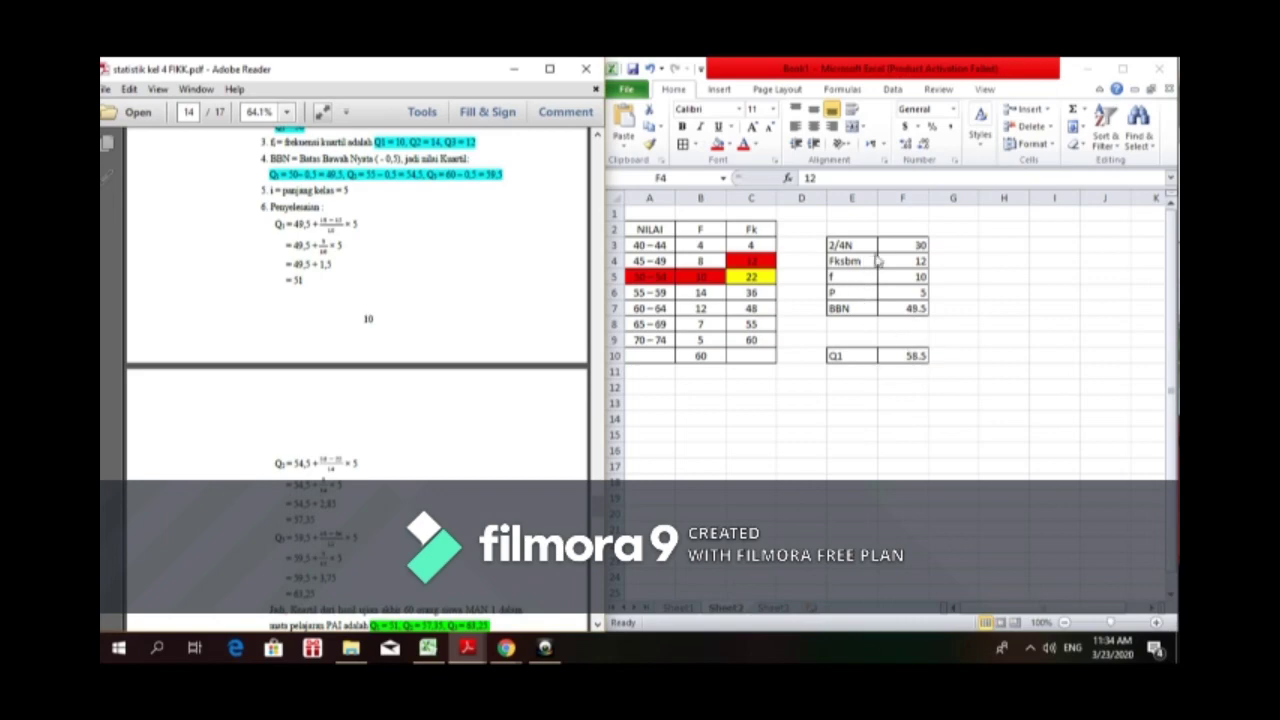
left_click(909, 260)
key("BackSpace")
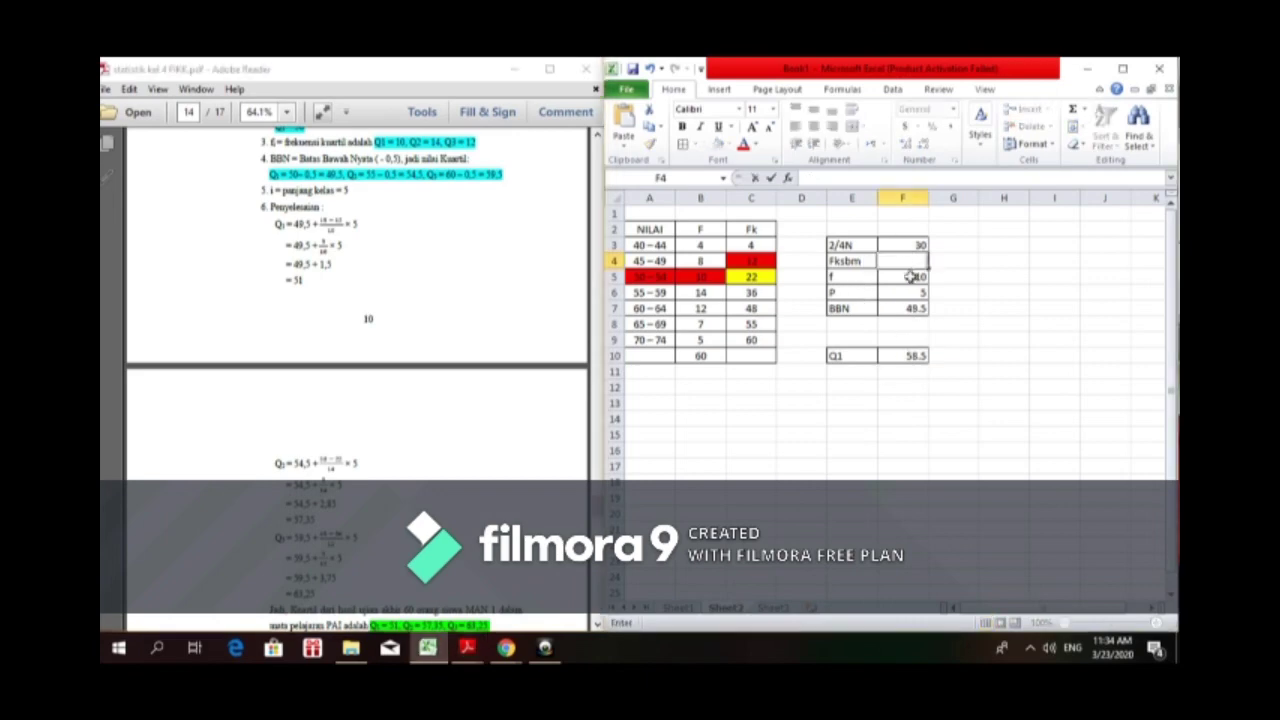
left_click(912, 280)
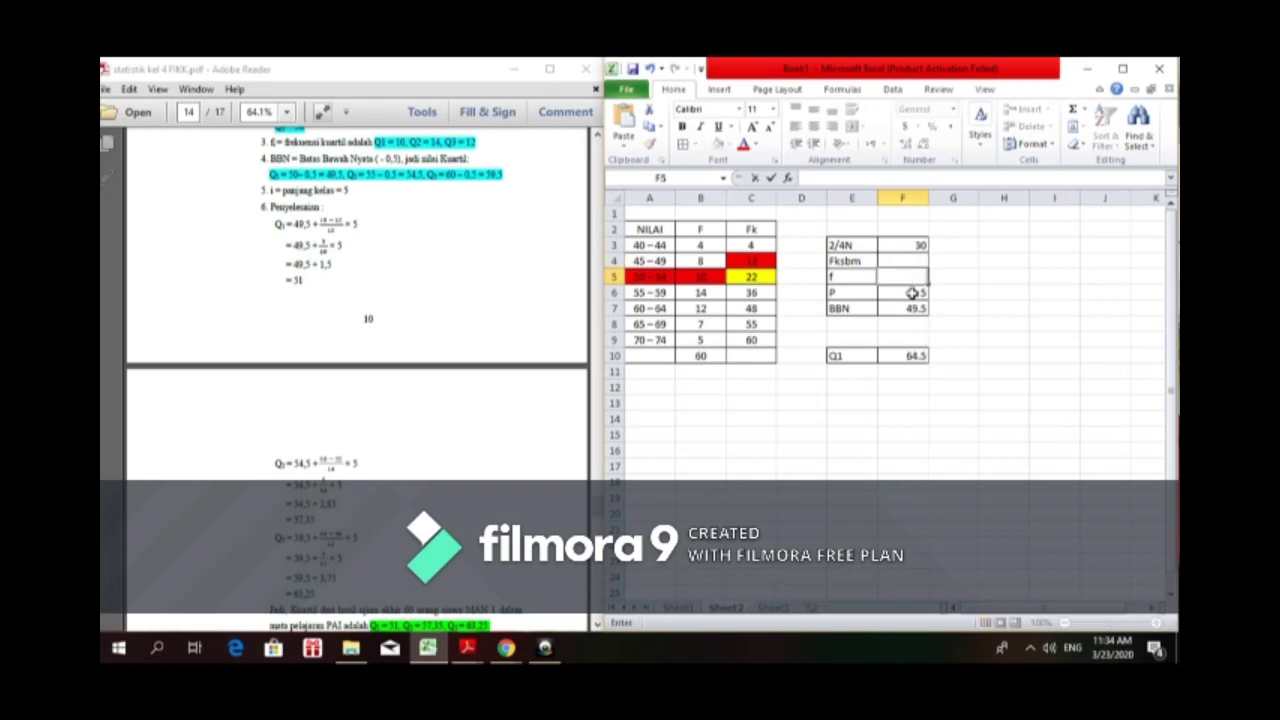
left_click(913, 293)
key("BackSpace")
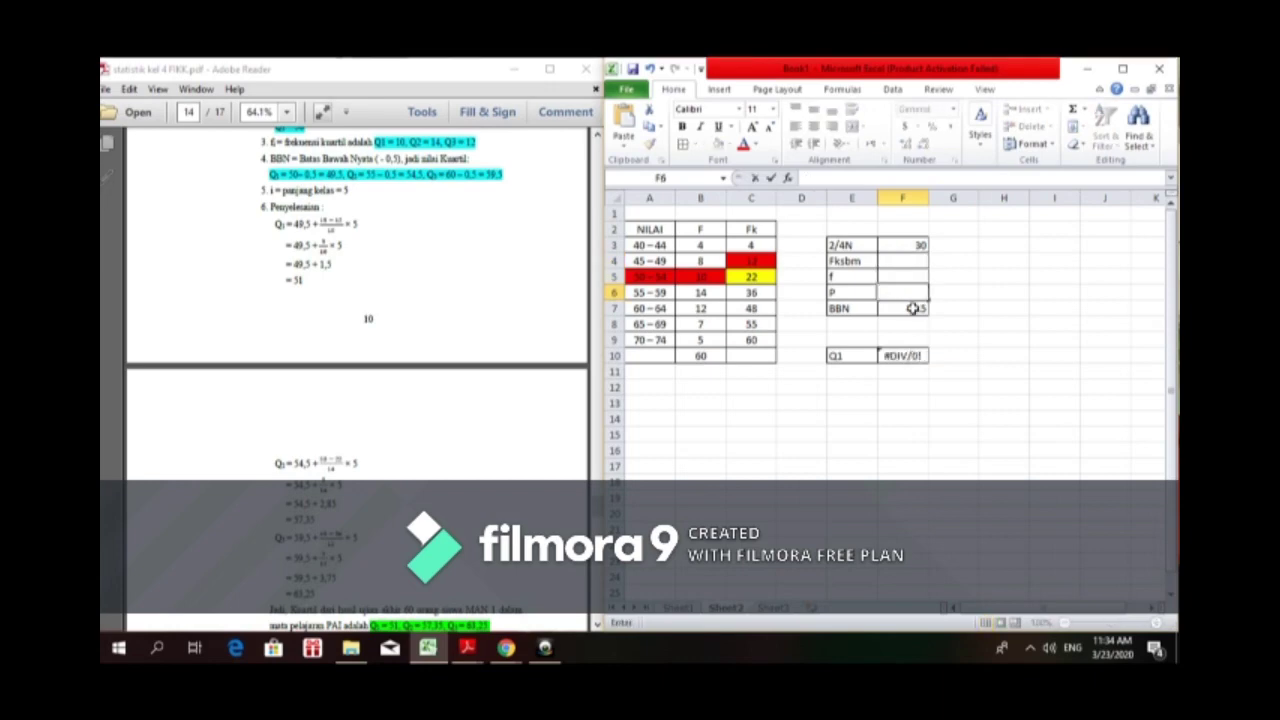
left_click(913, 309)
key("BackSpace")
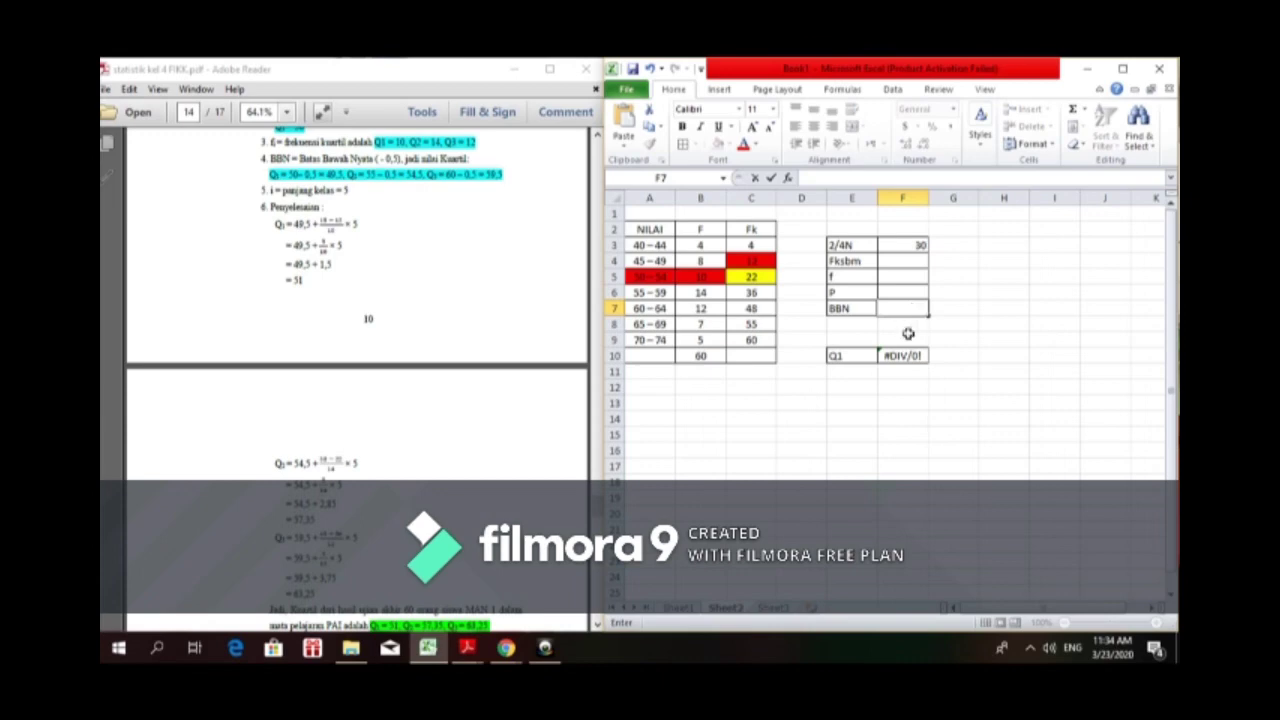
double_click(903, 355)
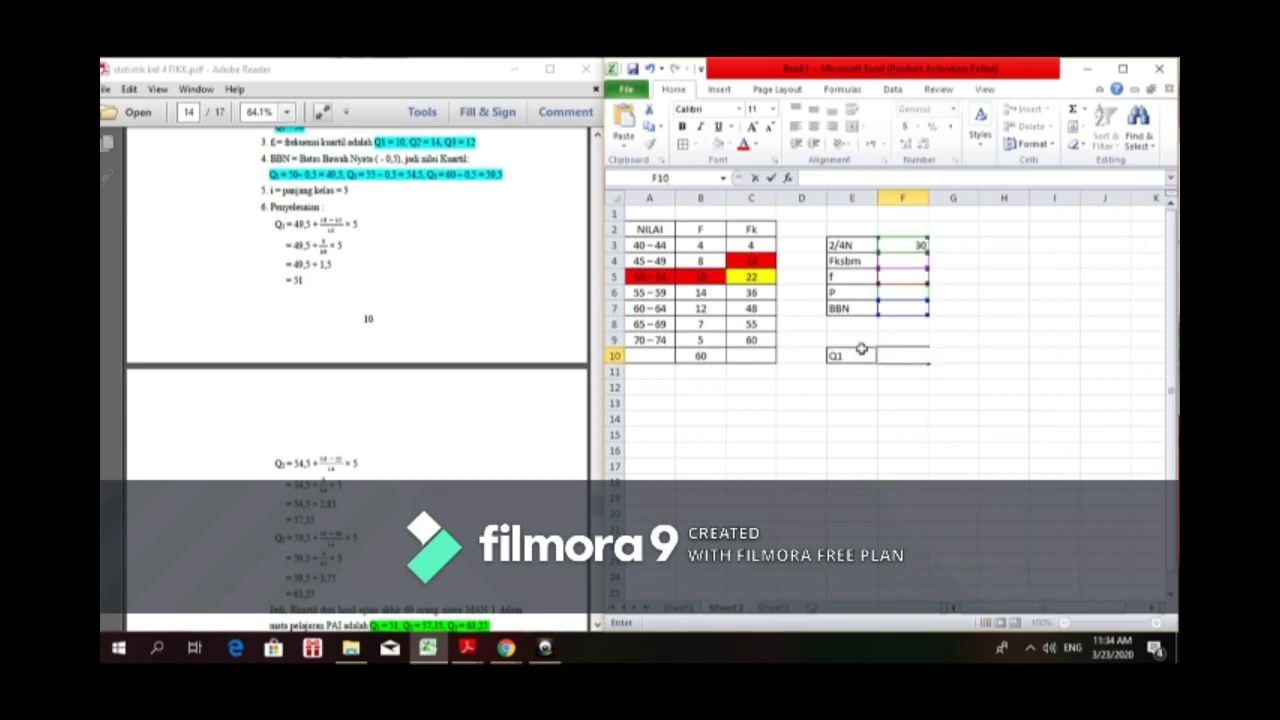
key("Escape")
Step: Remove the red and yellow fills from C4, B5, C5 and A5 in the frequency table
left_click(763, 259)
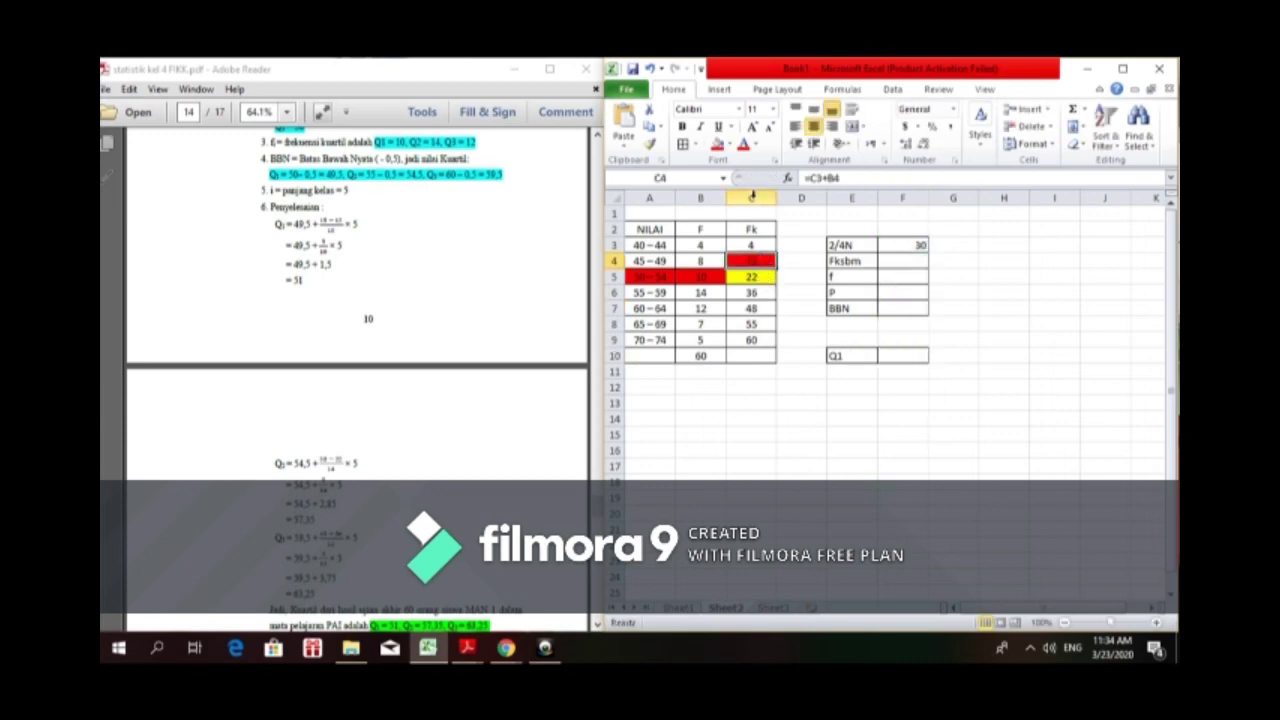
left_click(730, 145)
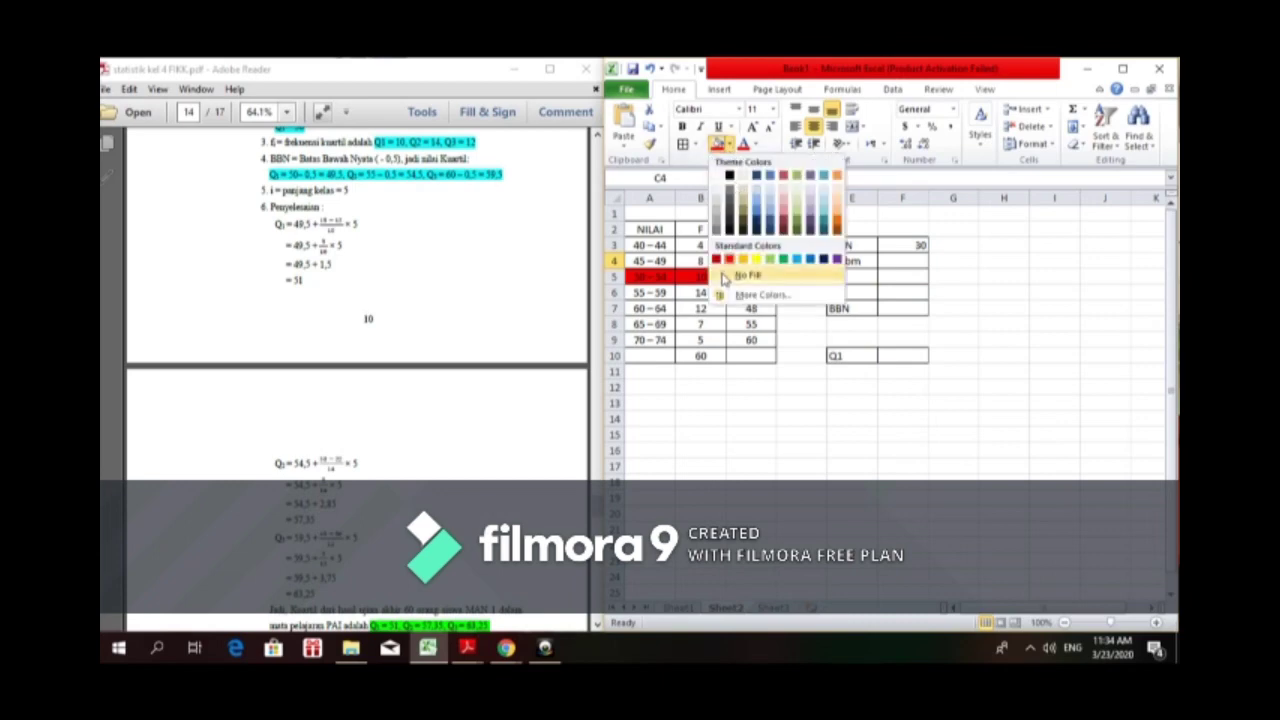
left_click(722, 276)
left_click(705, 283)
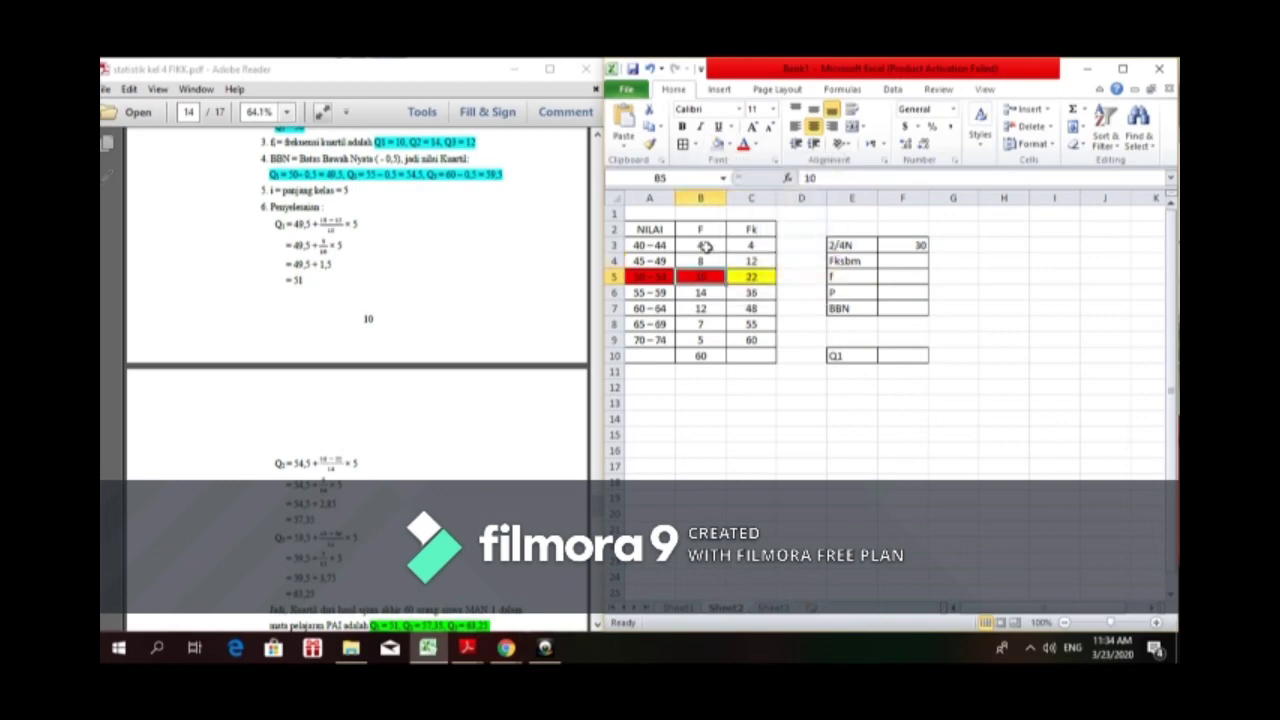
left_click(717, 145)
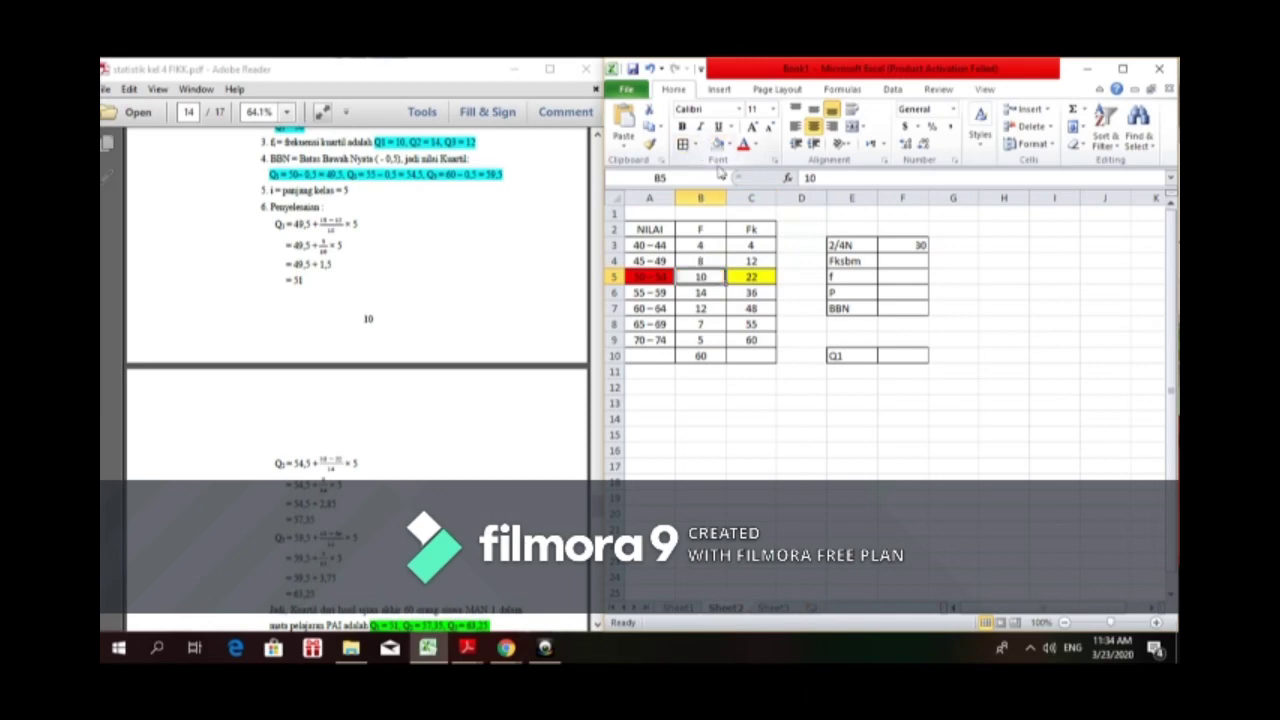
left_click(743, 277)
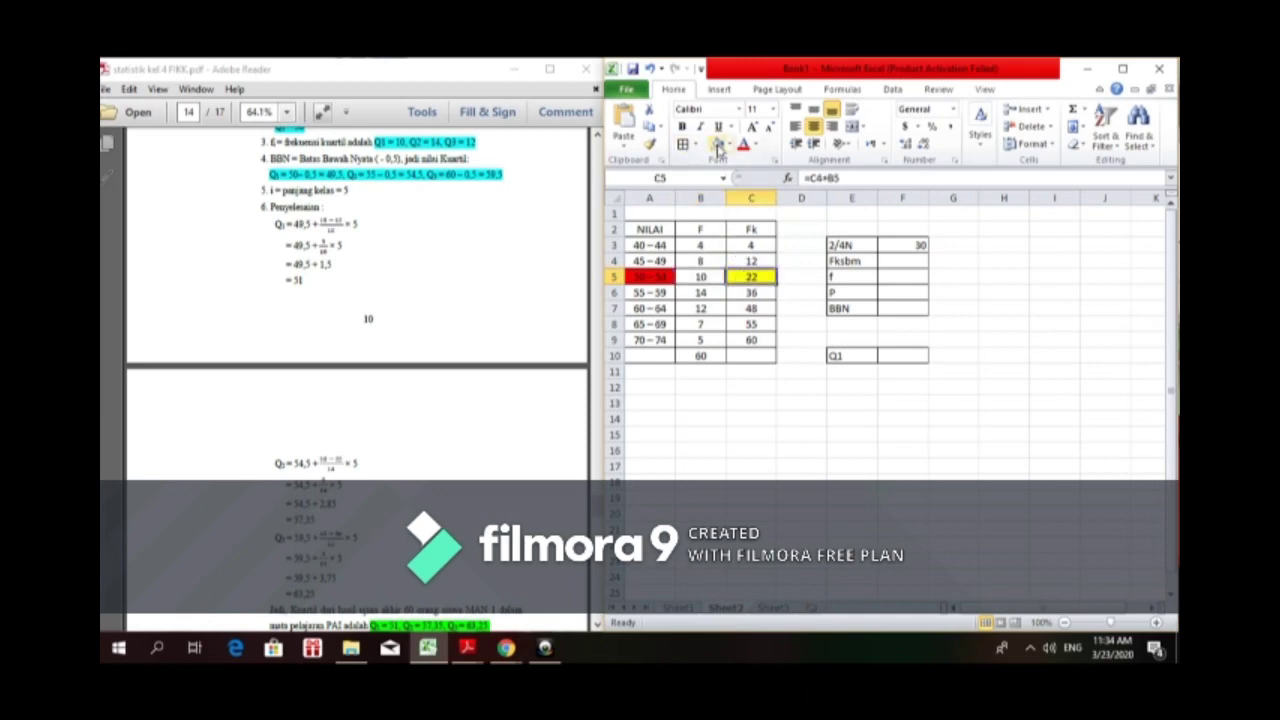
left_click(717, 145)
left_click(665, 276)
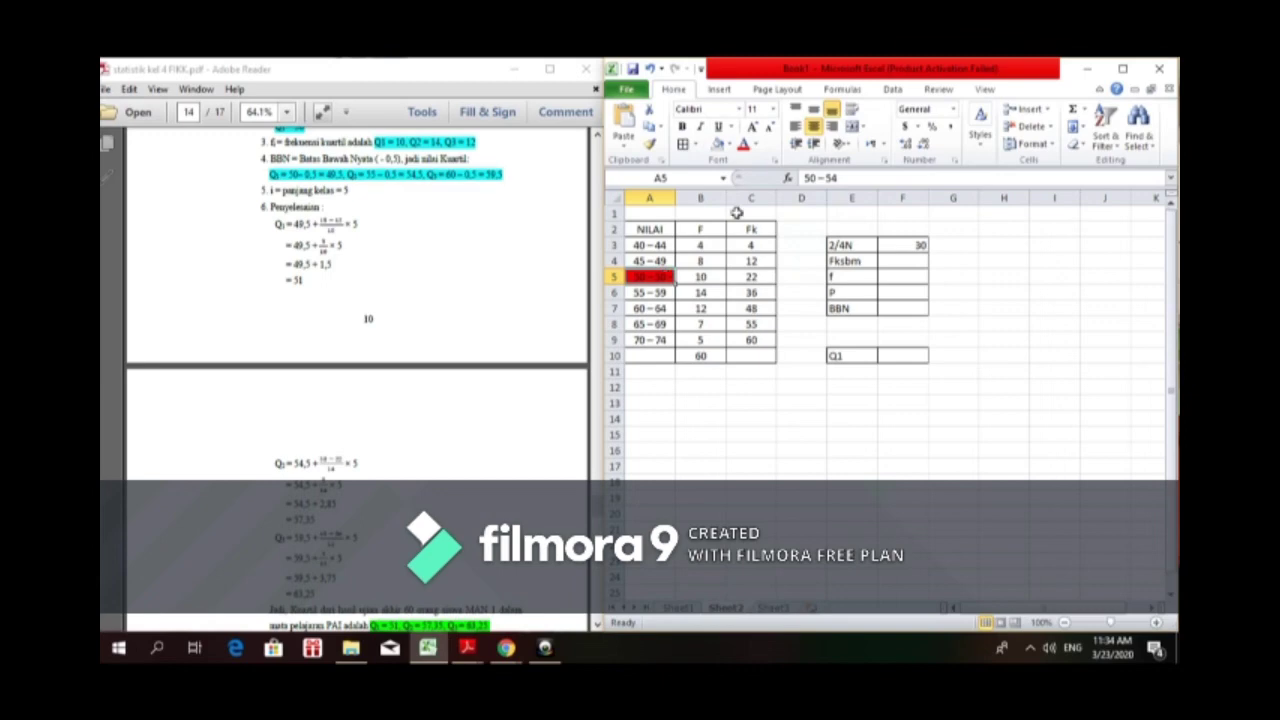
left_click(717, 145)
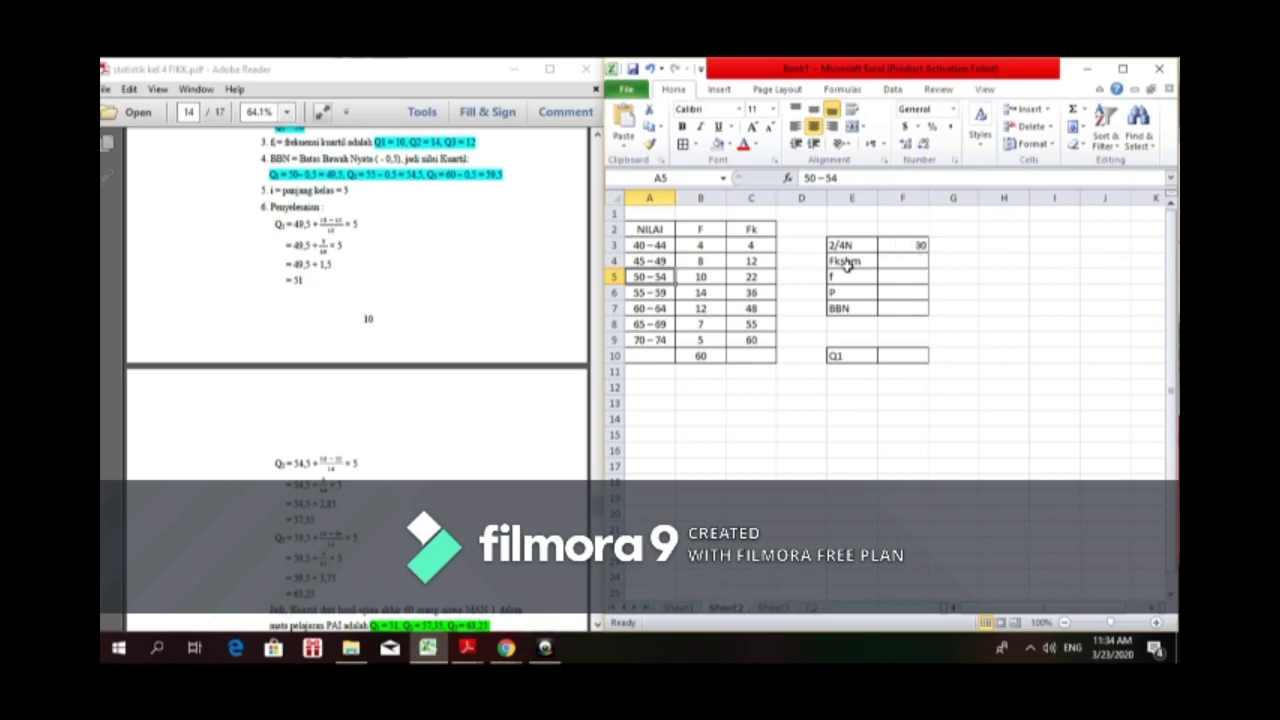
Step: Fill the cumulative frequency cell C6 of the 55–59 class with yellow
left_click(752, 292)
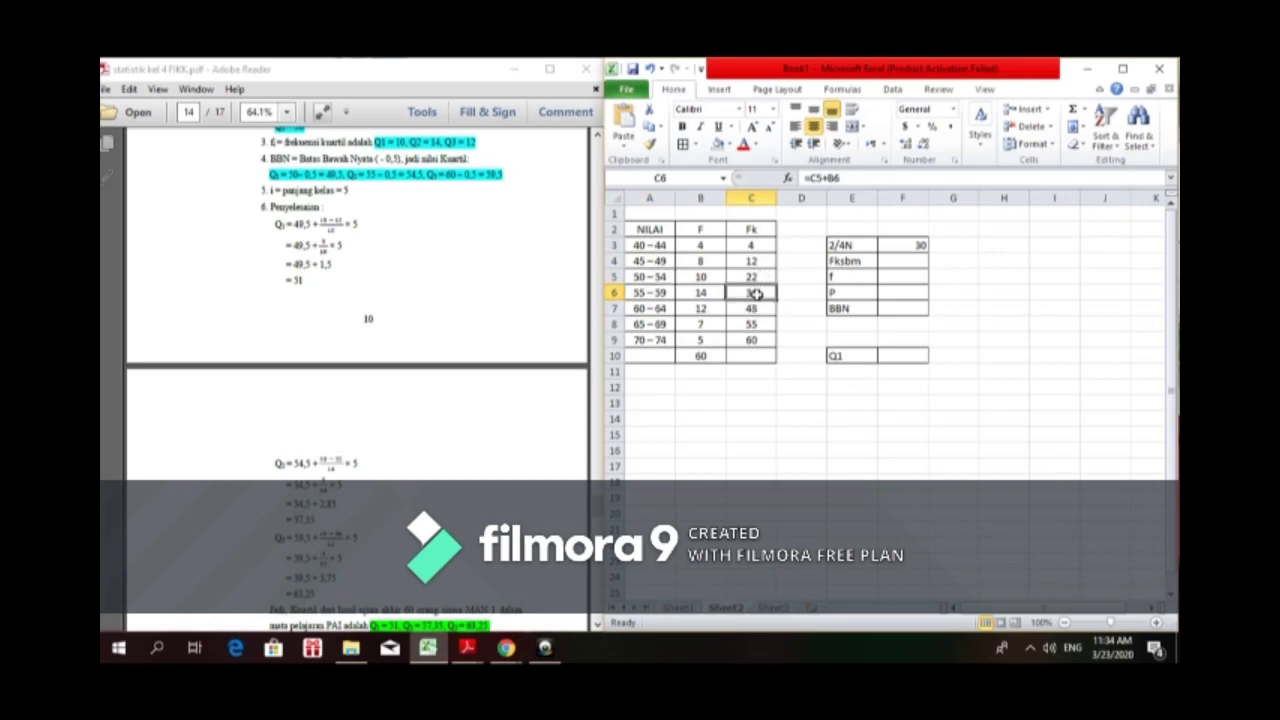
left_click(729, 144)
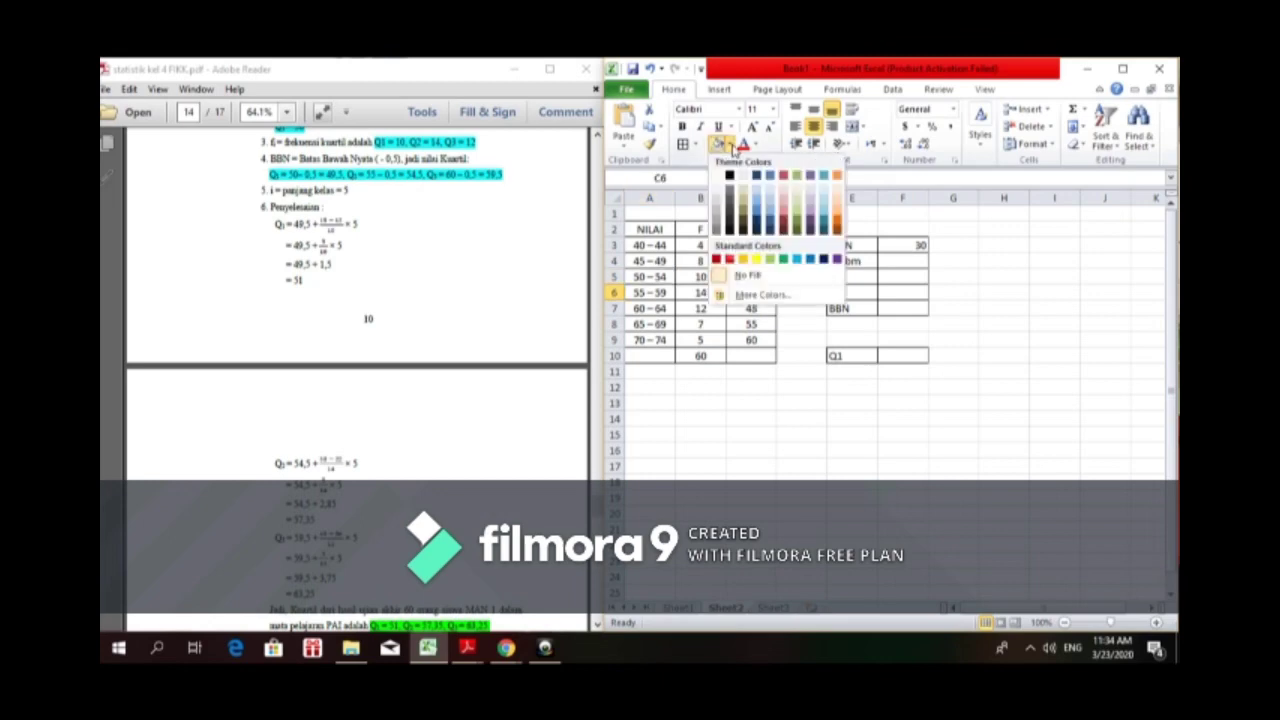
left_click(757, 260)
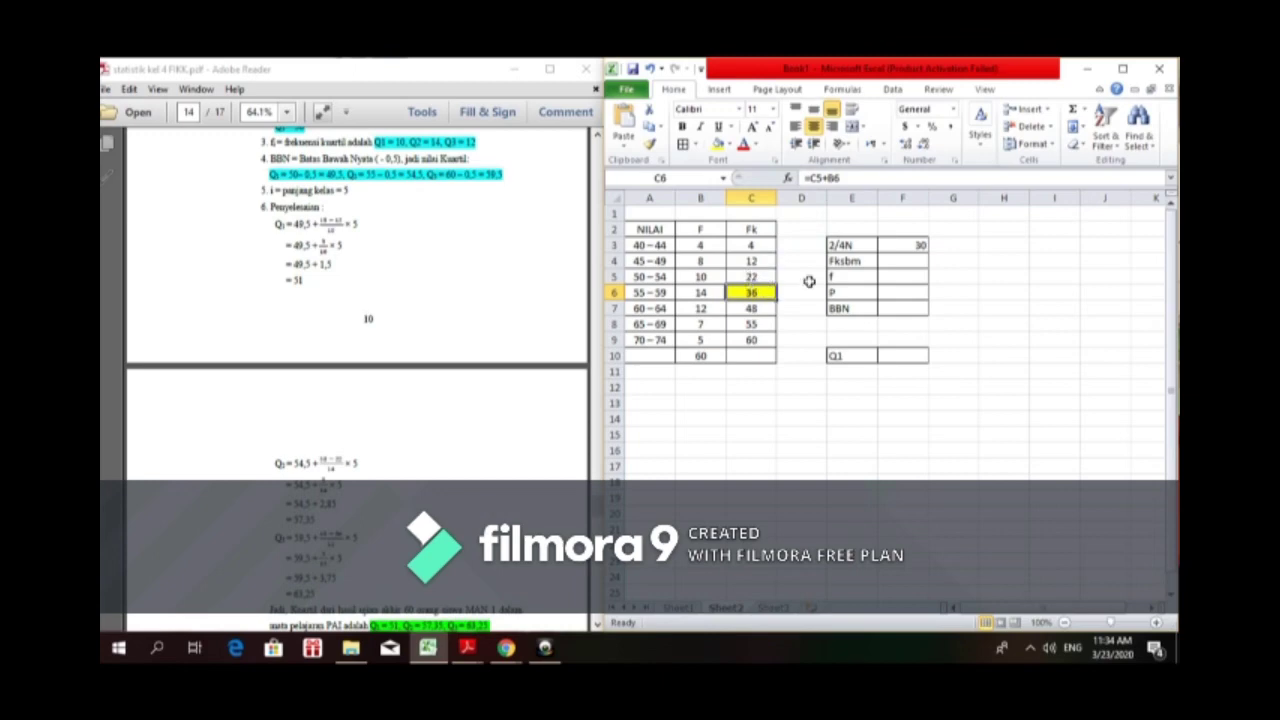
Step: Enter 22 as the Fksbm value in F4 and fill its source cell C5 with red
left_click(894, 263)
type("2")
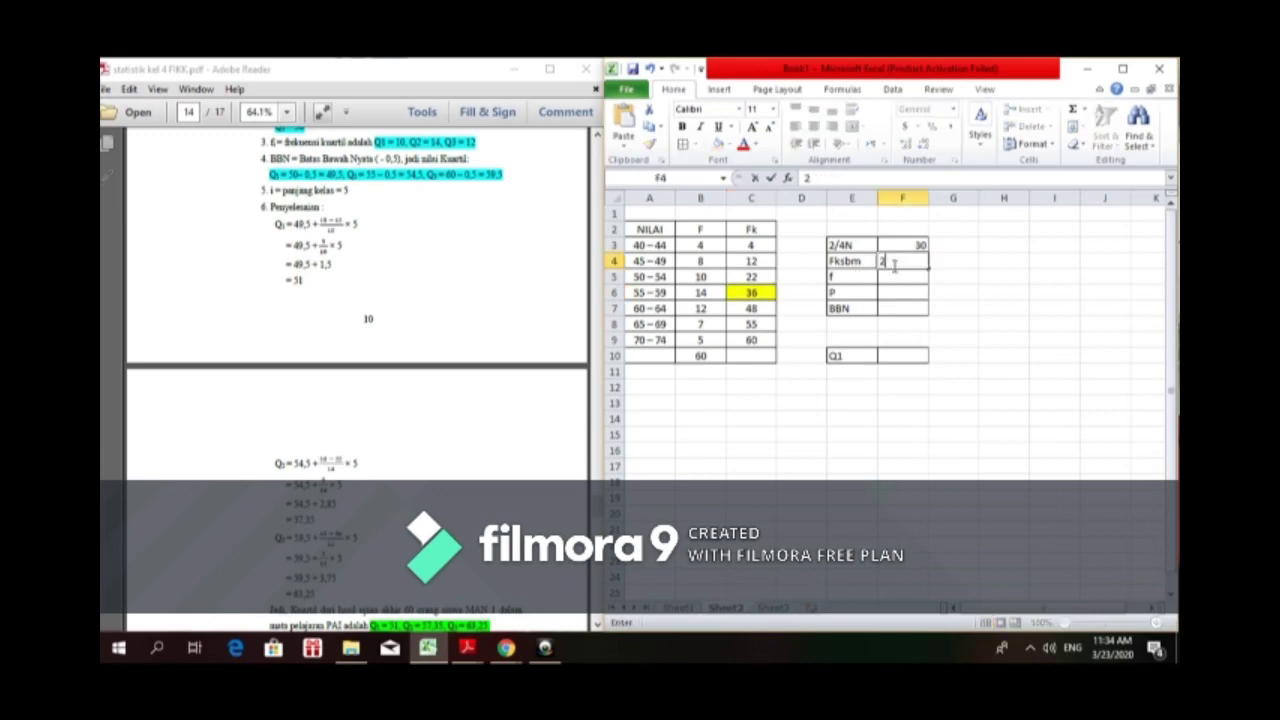
type("2")
left_click(894, 291)
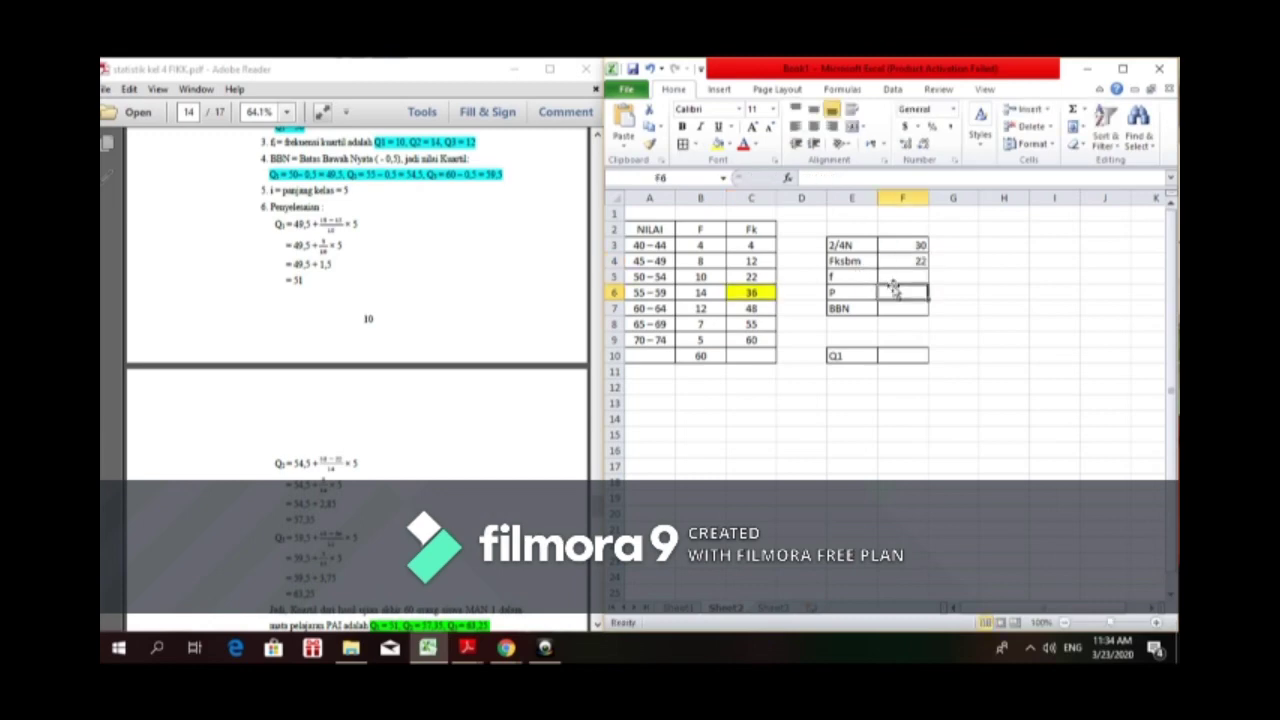
left_click(752, 276)
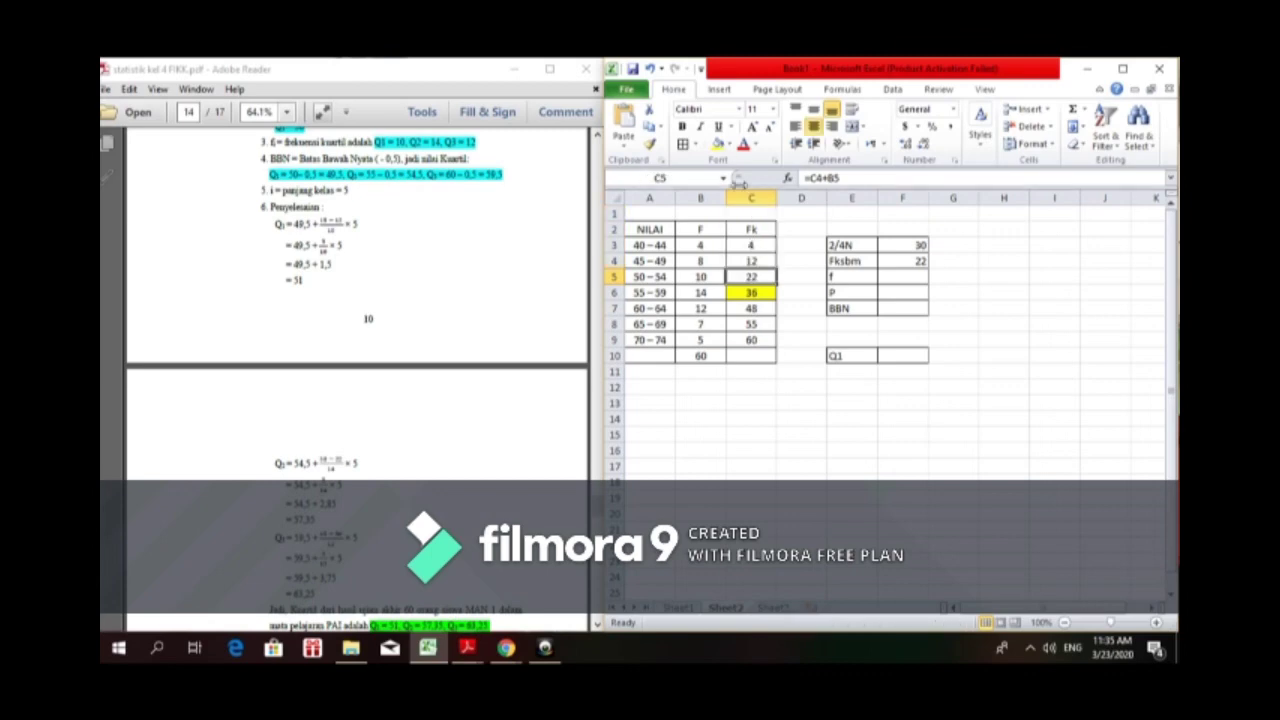
left_click(730, 144)
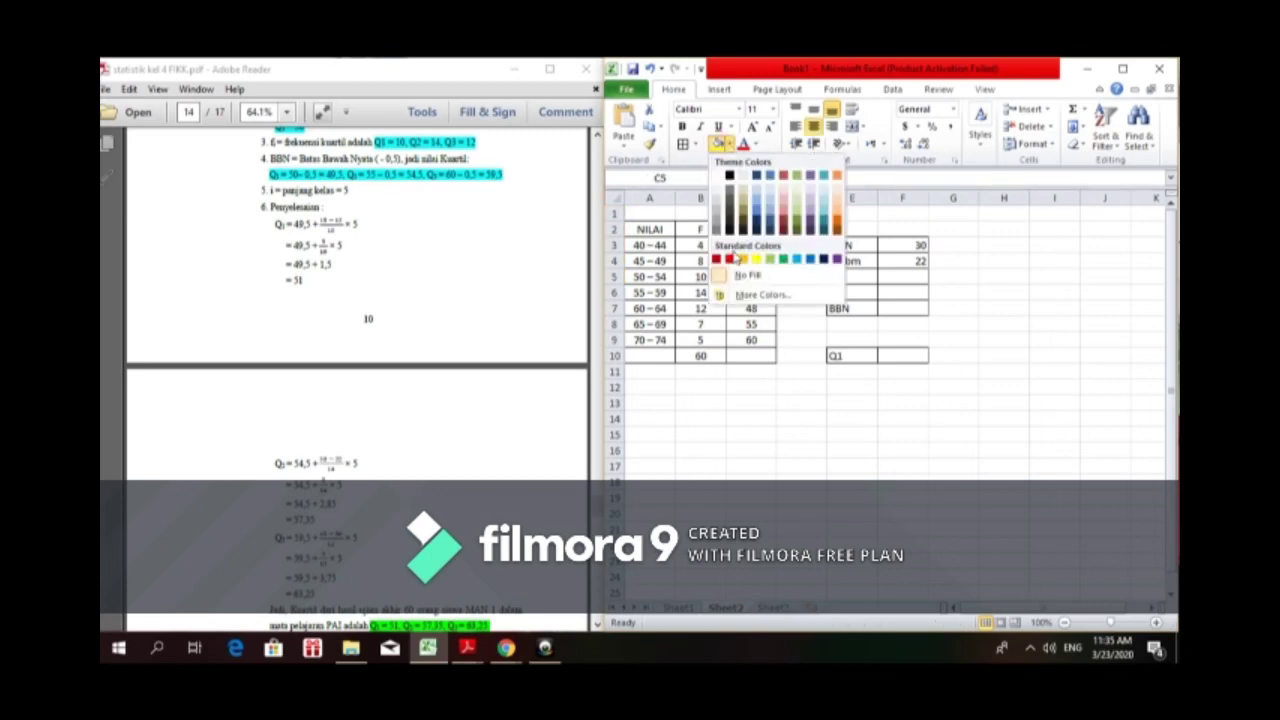
left_click(729, 259)
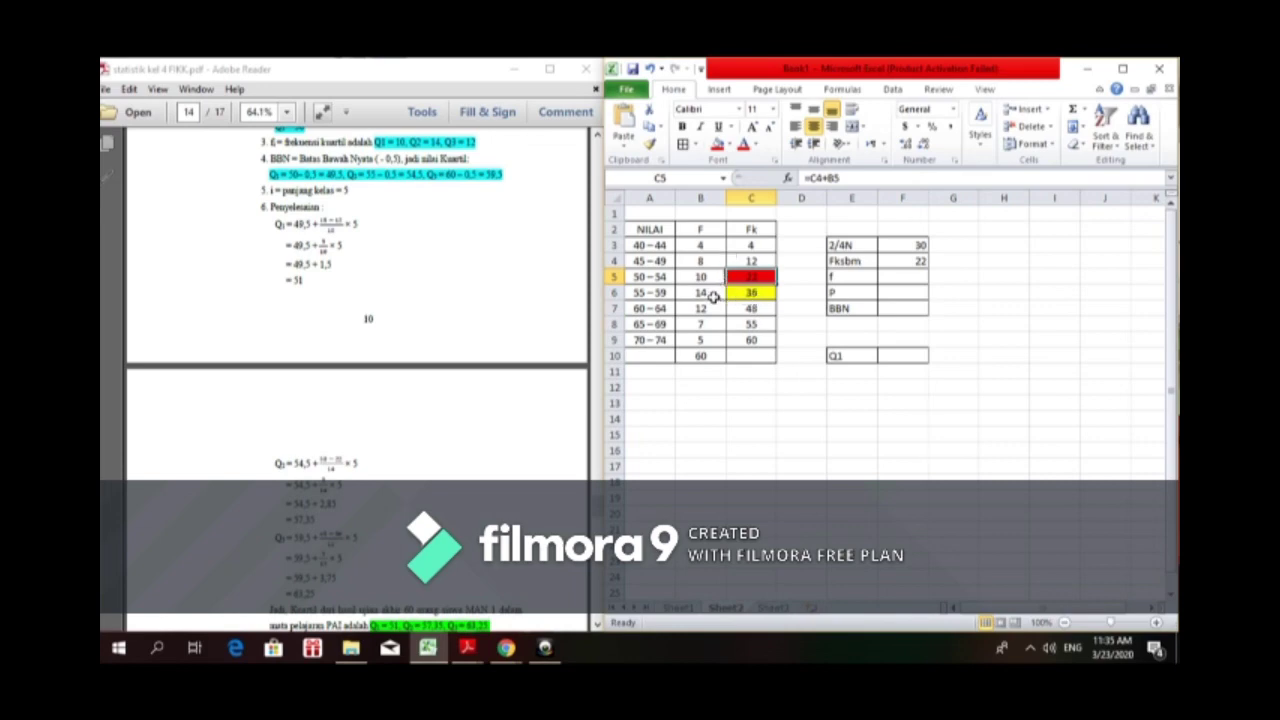
Step: Fill the frequency cell B6 with red and enter 14 as the f value in F5
left_click(713, 296)
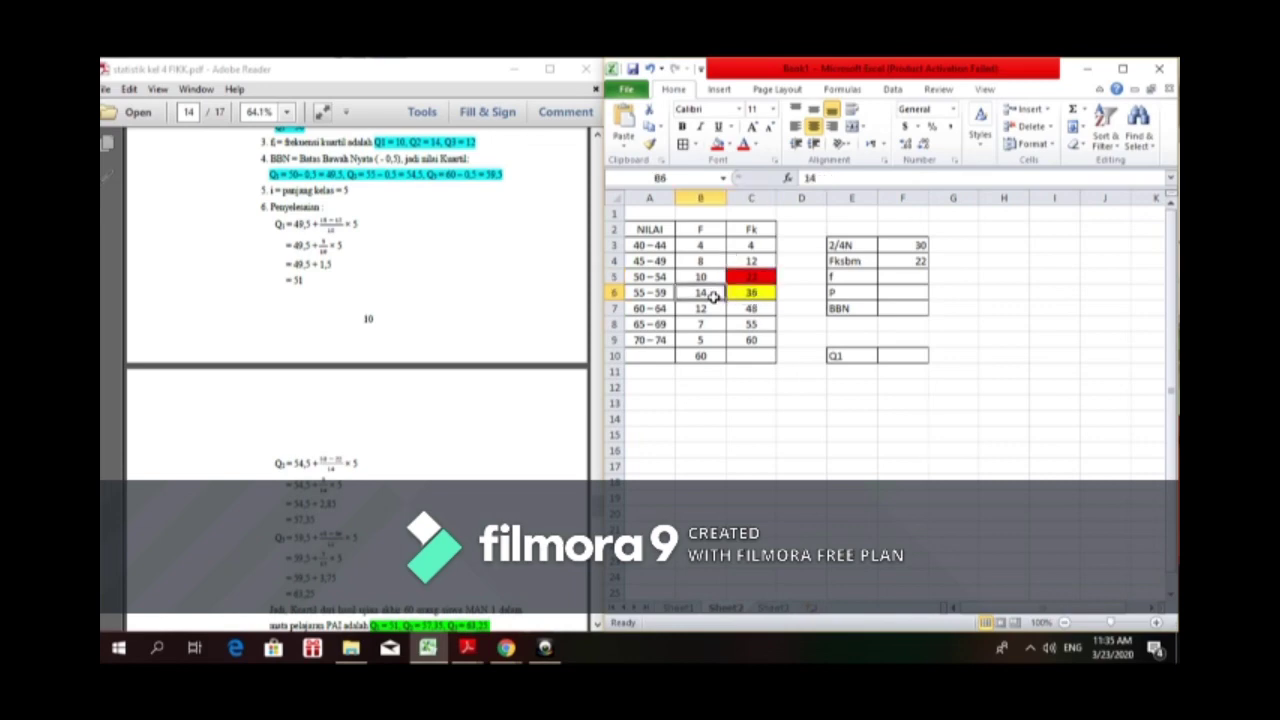
left_click(717, 144)
left_click(914, 278)
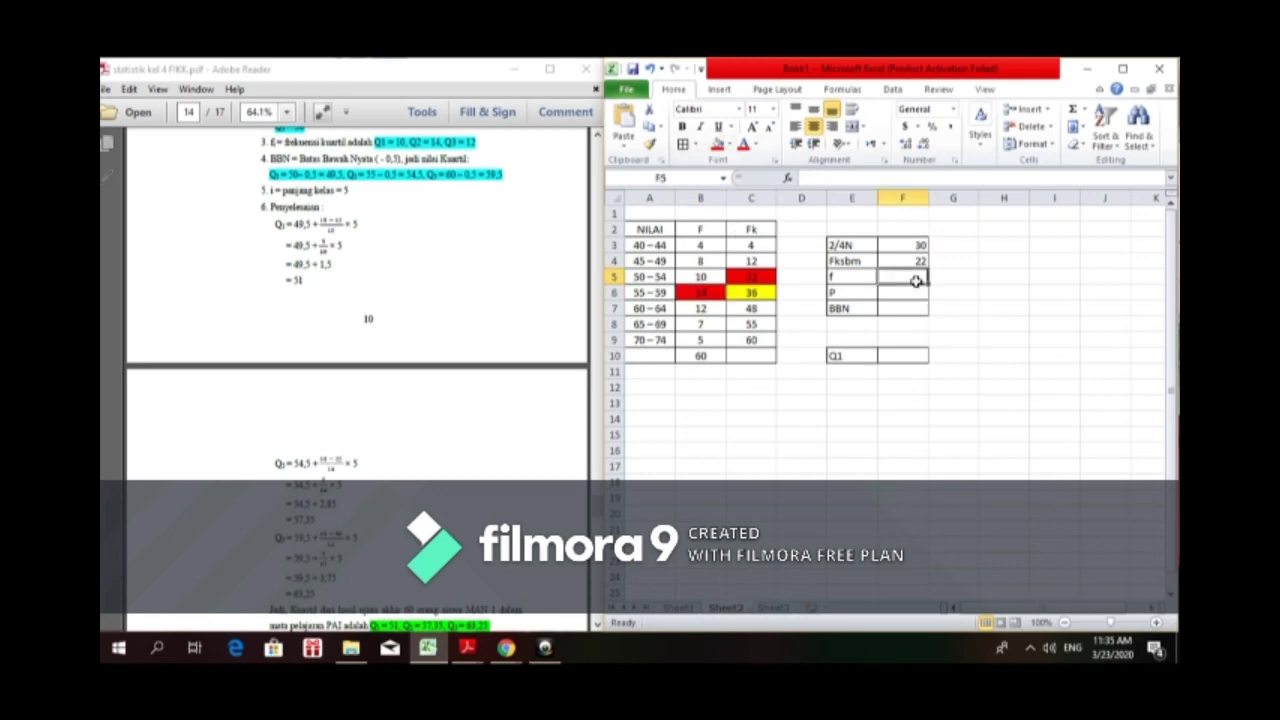
type("14")
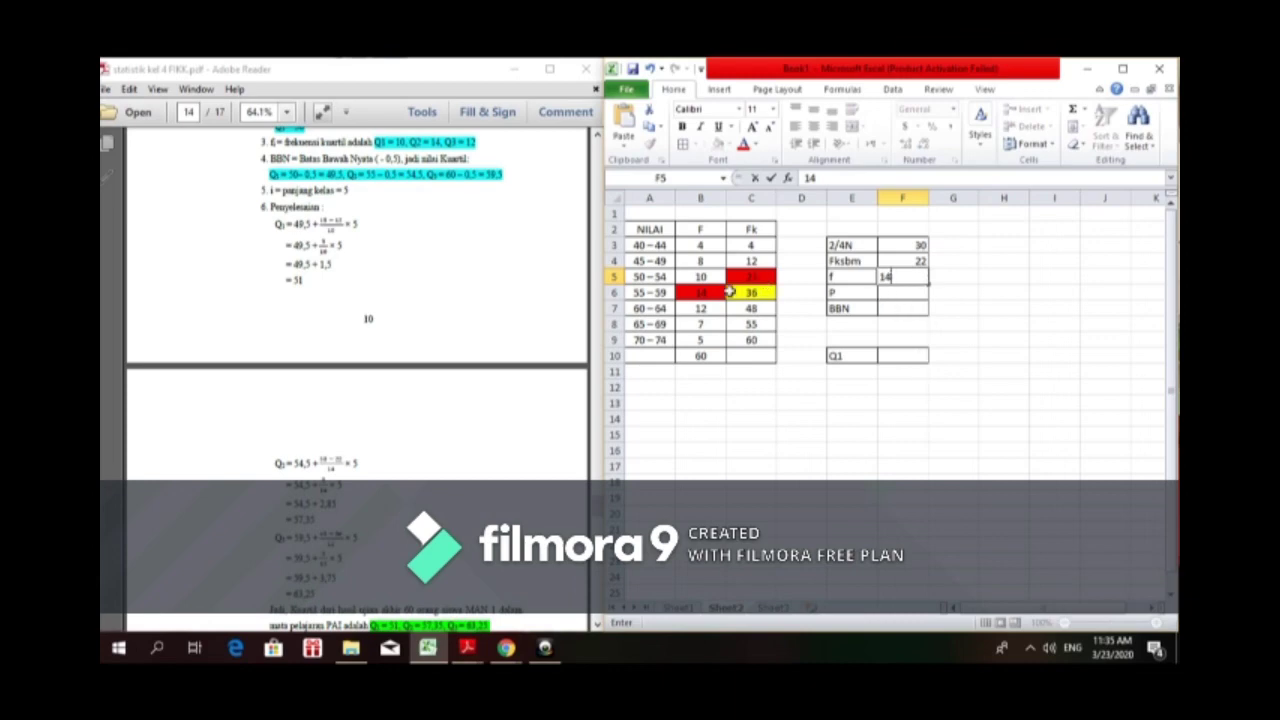
Step: Fill the 55–59 class cell A6 with red and enter 5 as the P value in F6
left_click(650, 293)
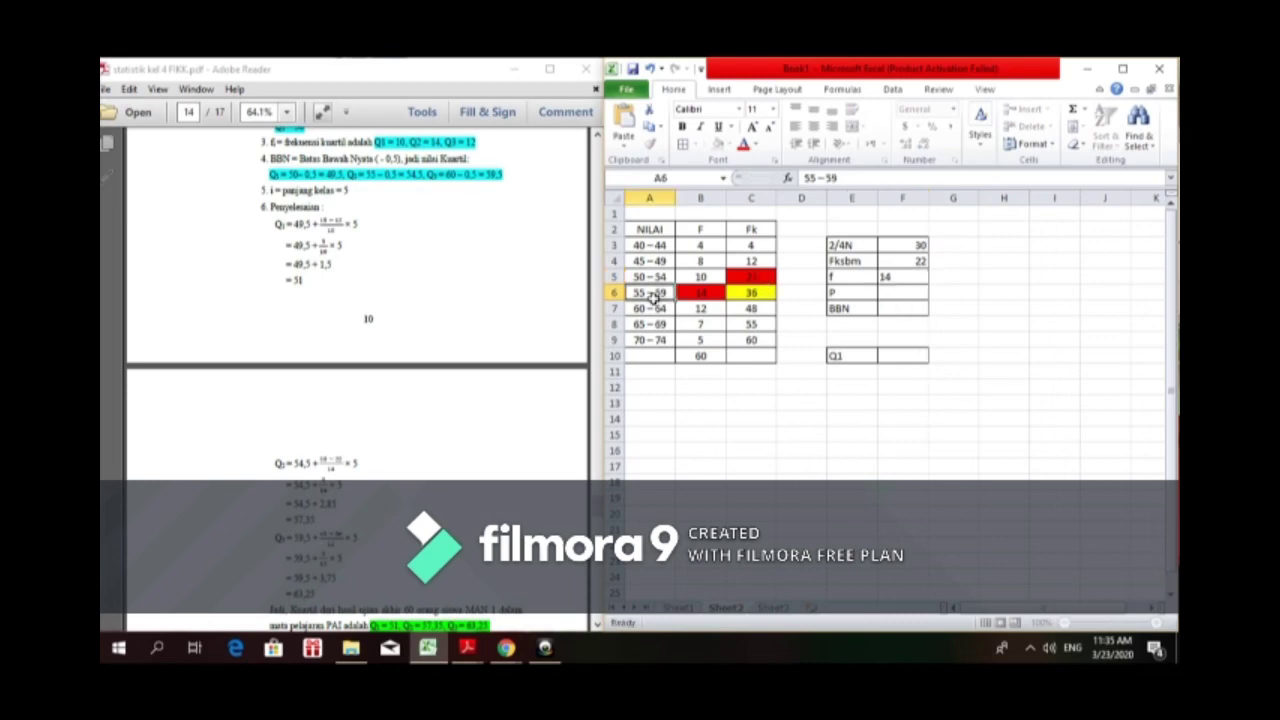
left_click(716, 144)
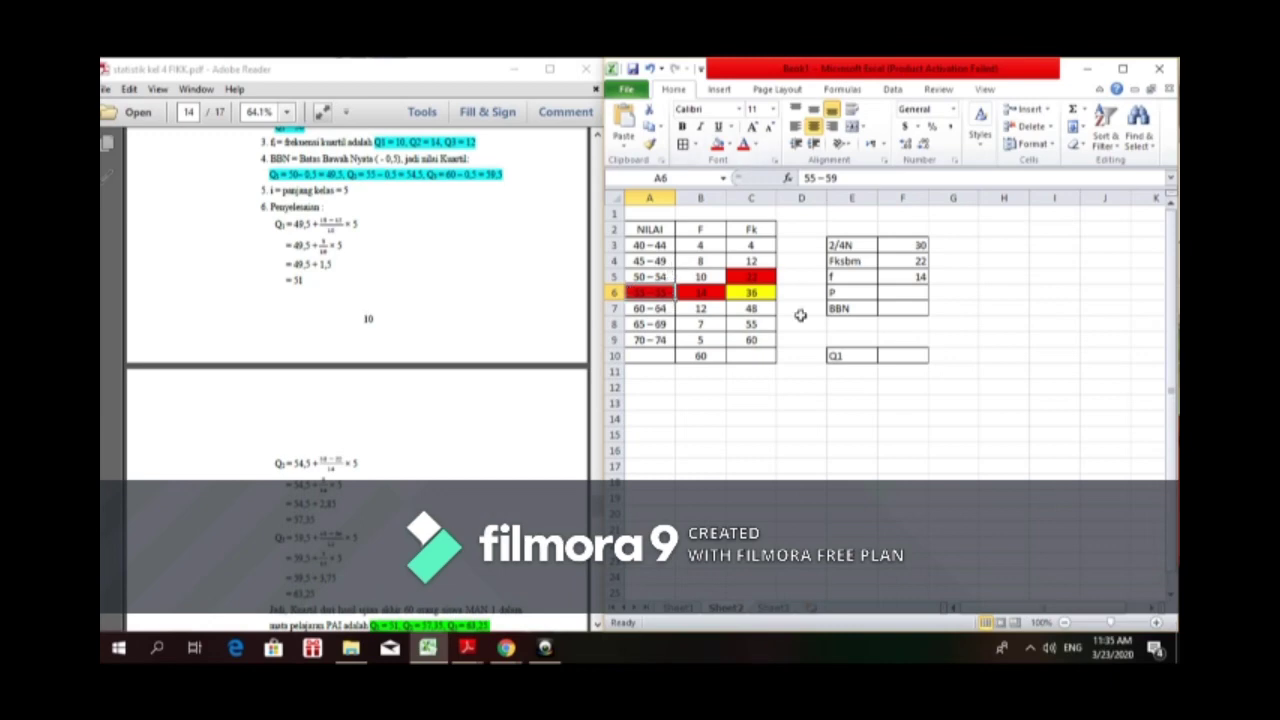
left_click(912, 291)
type("5")
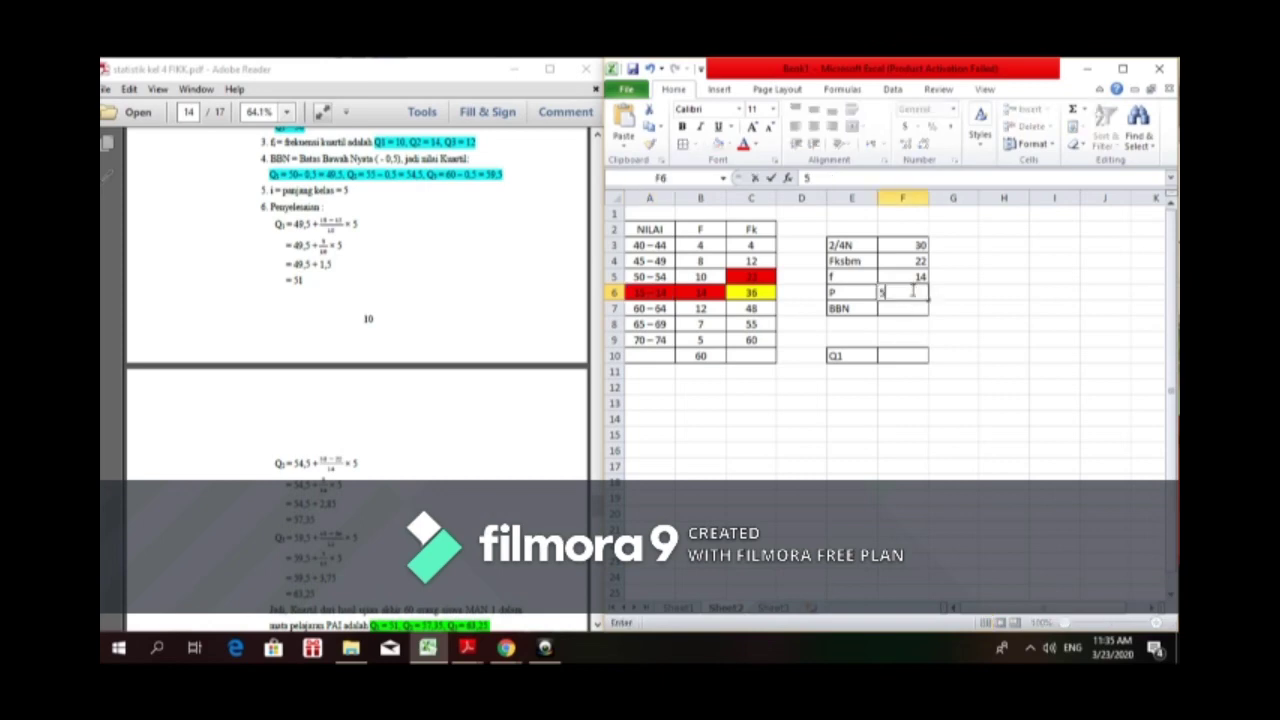
Step: Calculate the BBN value in F7 with the formula =55-0.5
left_click(903, 308)
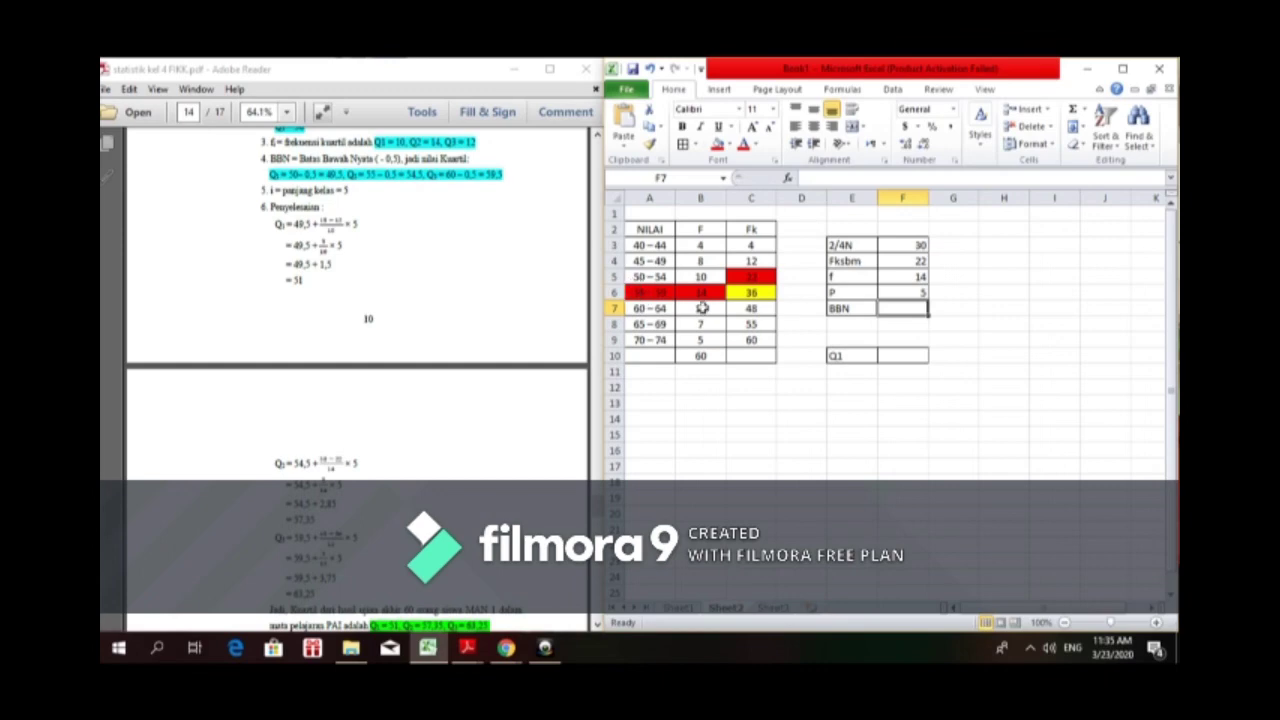
type("=")
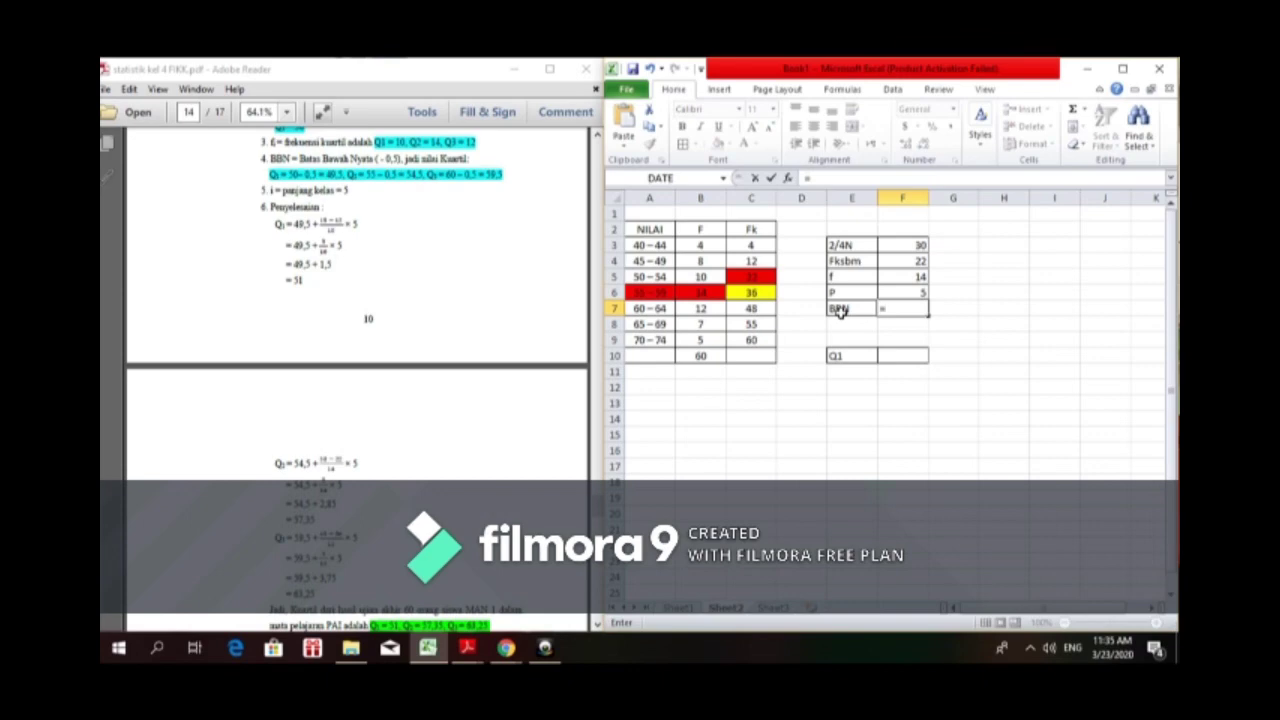
type("55-0.5")
key("Return")
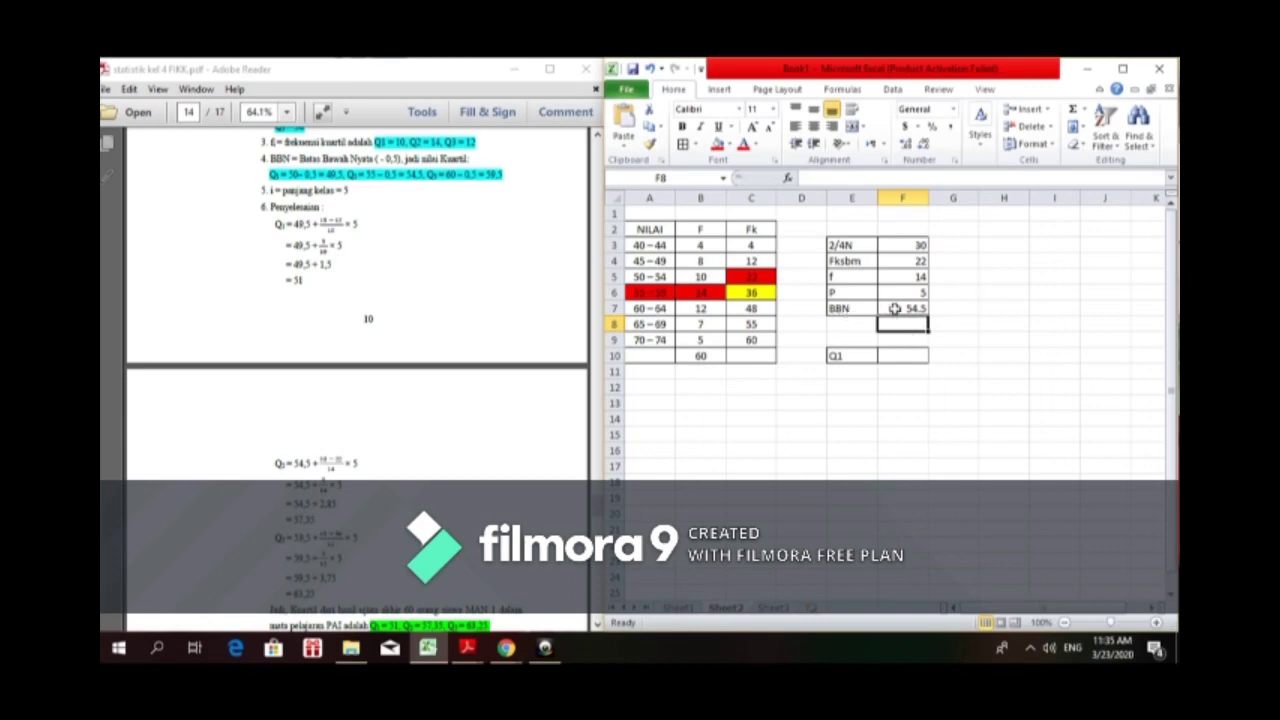
Step: Change the Q1 label in E10 to Q2
left_click(901, 357)
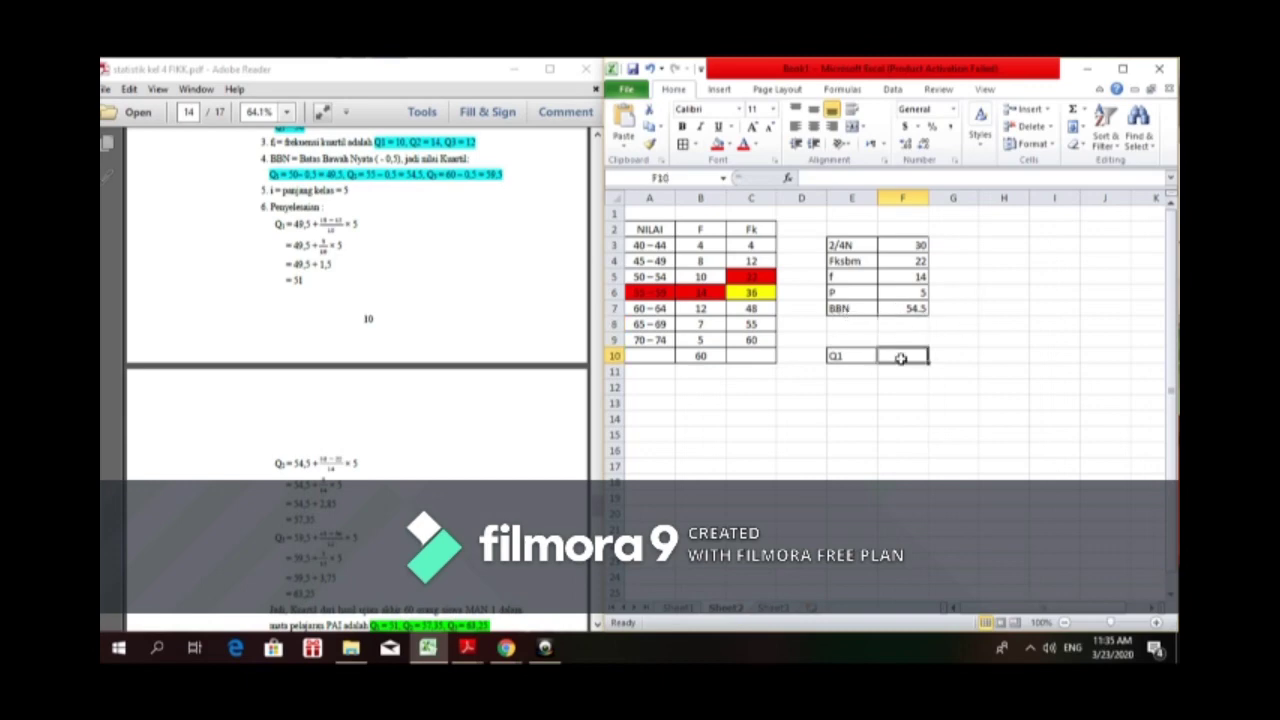
left_click(850, 360)
type("Q")
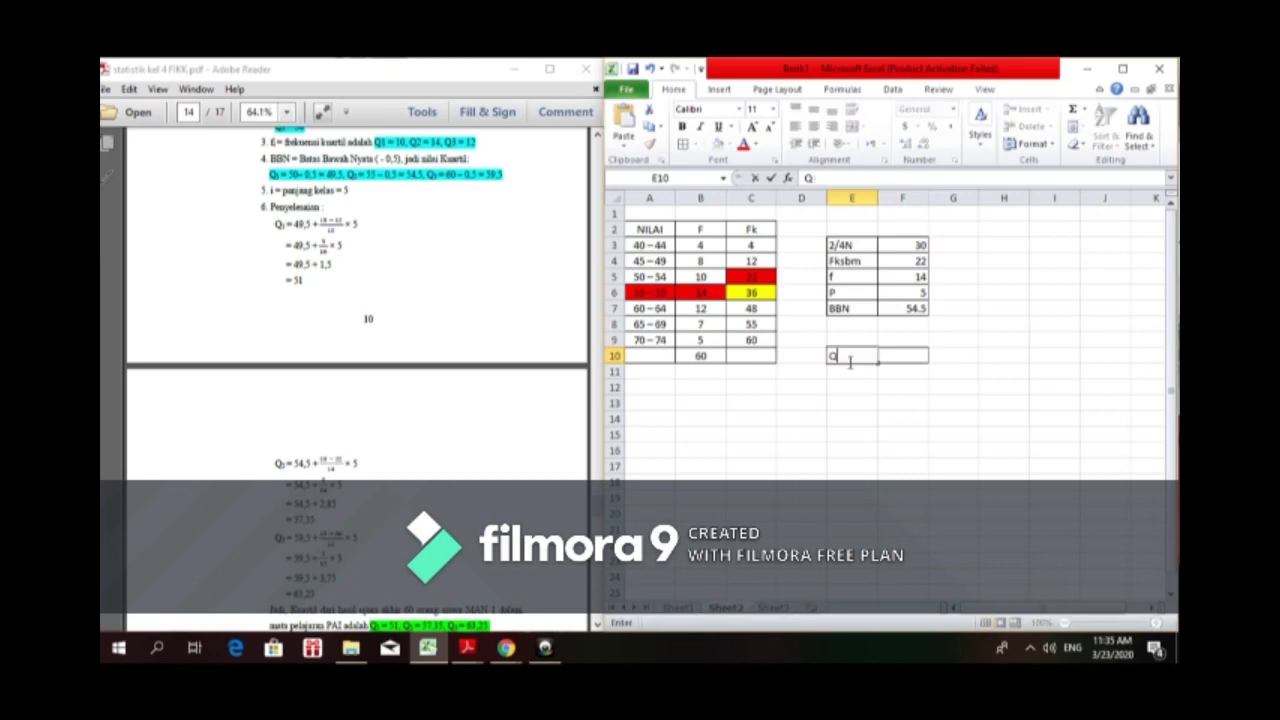
type("2")
Step: Calculate Q2 in F10 with the formula =F7+((F3-F4)/F5)*F6
left_click(886, 357)
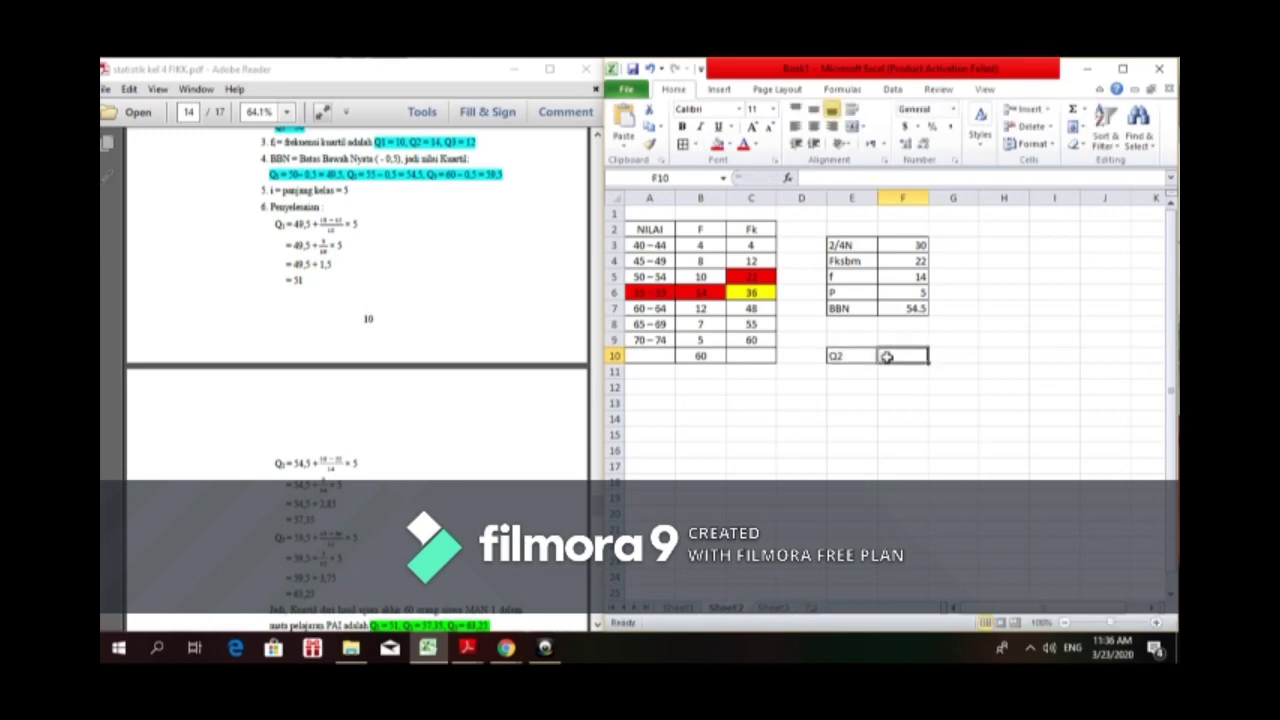
type("=")
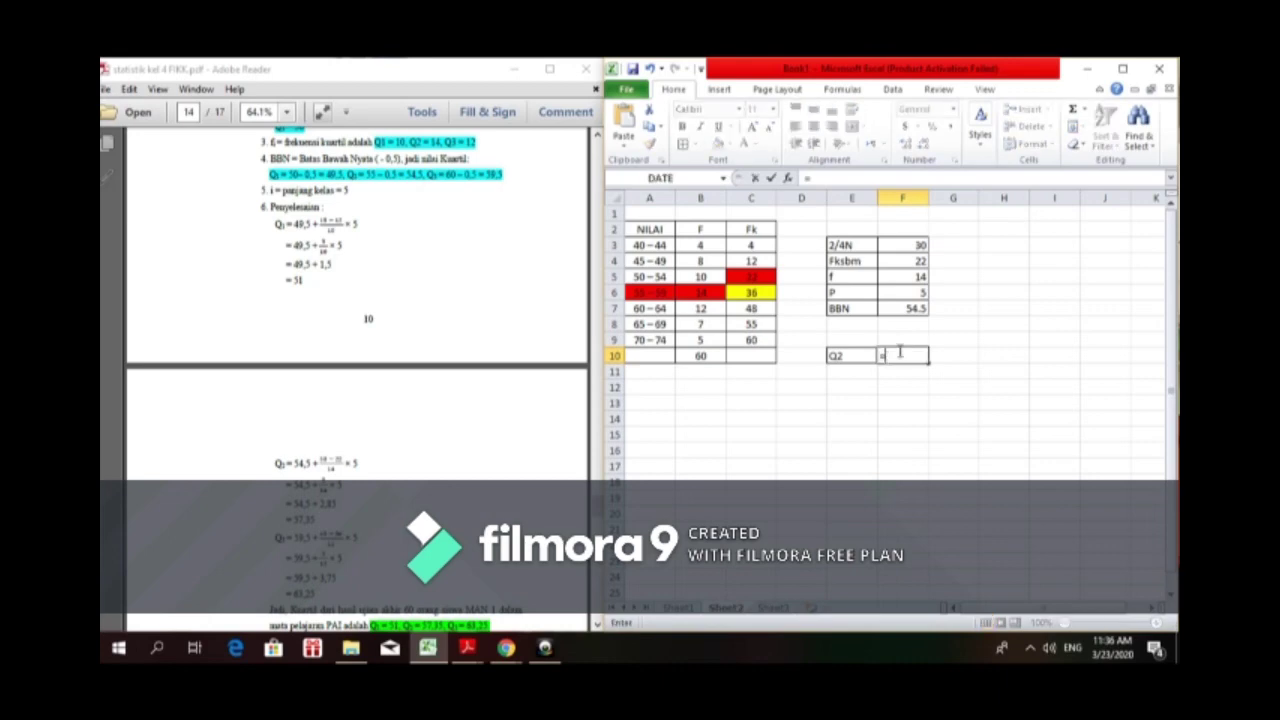
left_click(905, 308)
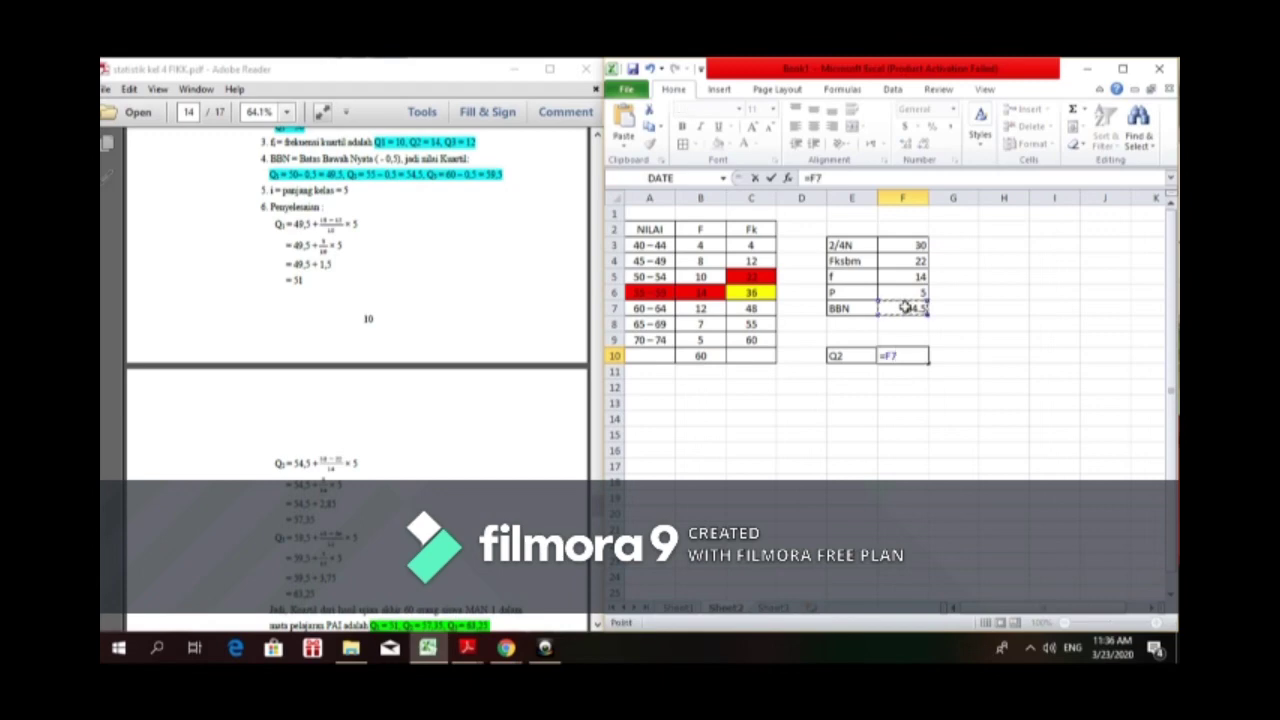
type("+")
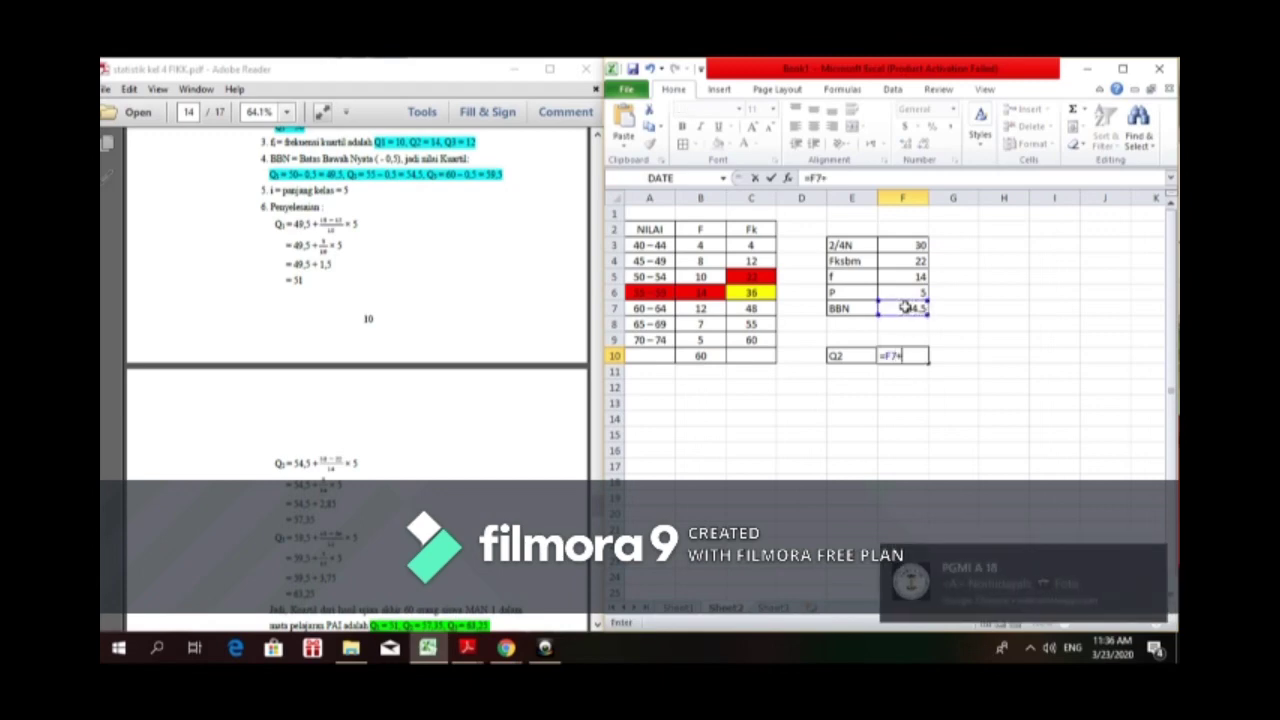
type("((")
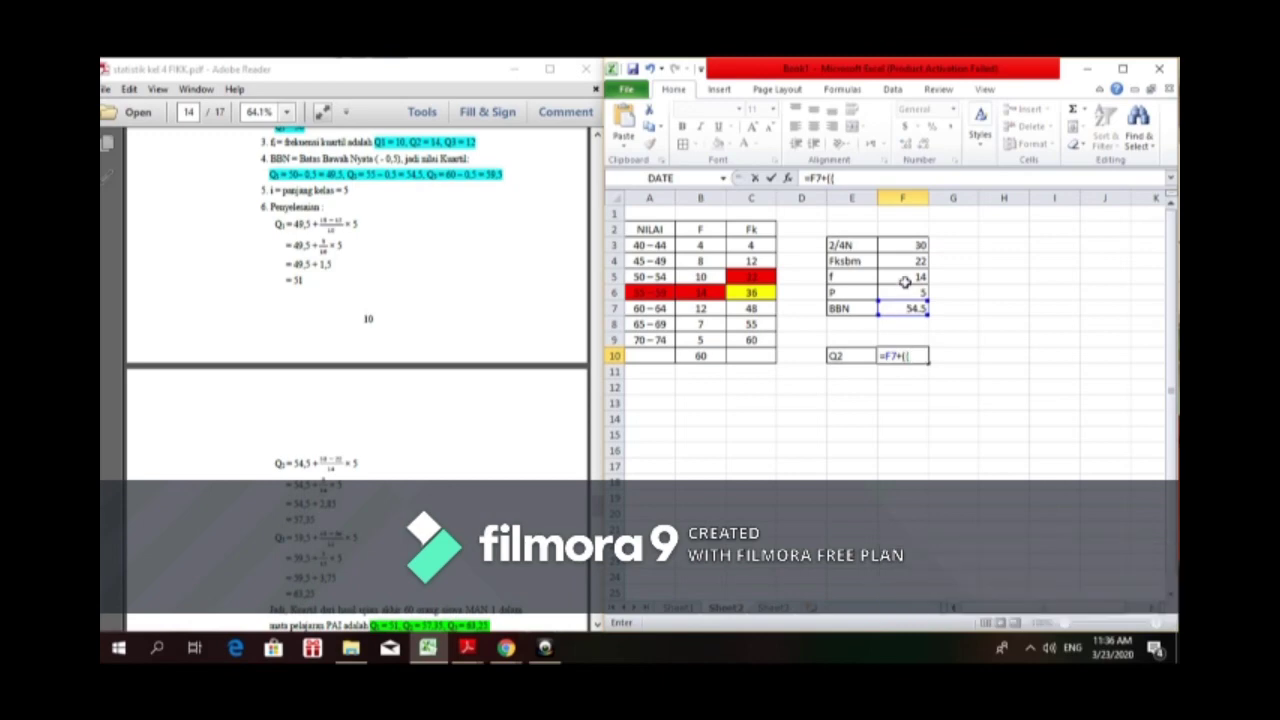
left_click(903, 250)
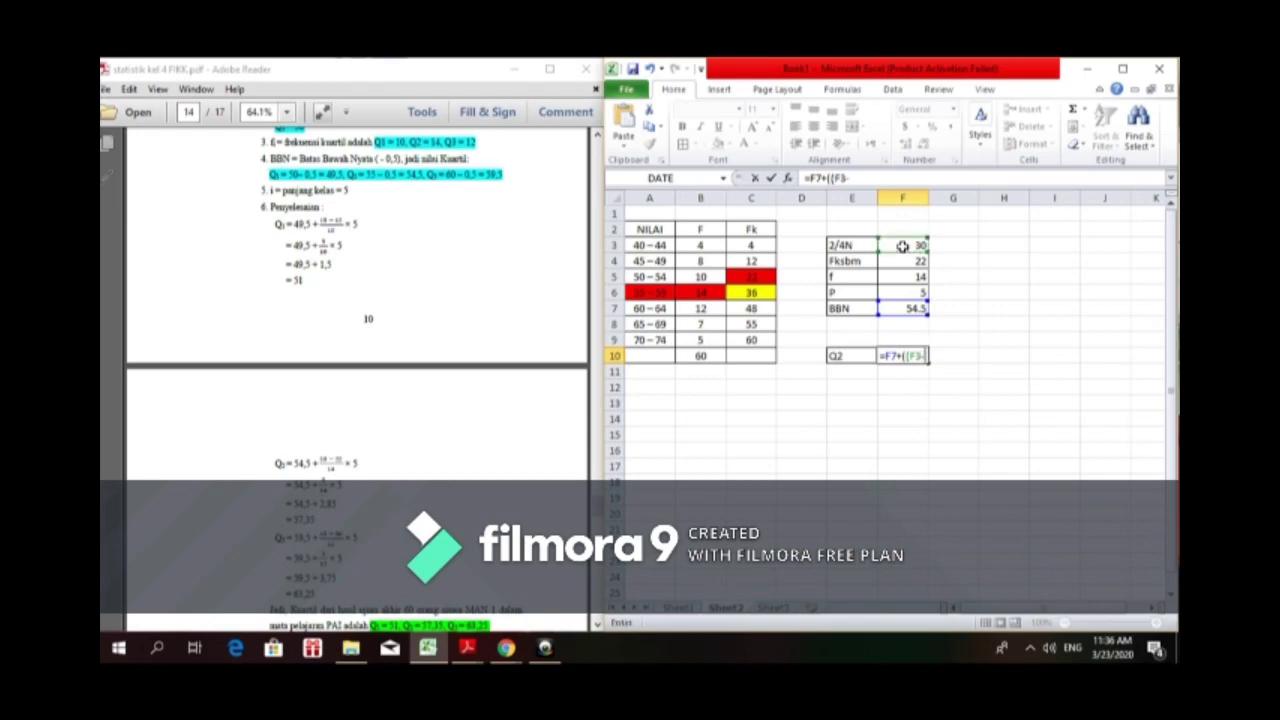
type("-")
left_click(904, 262)
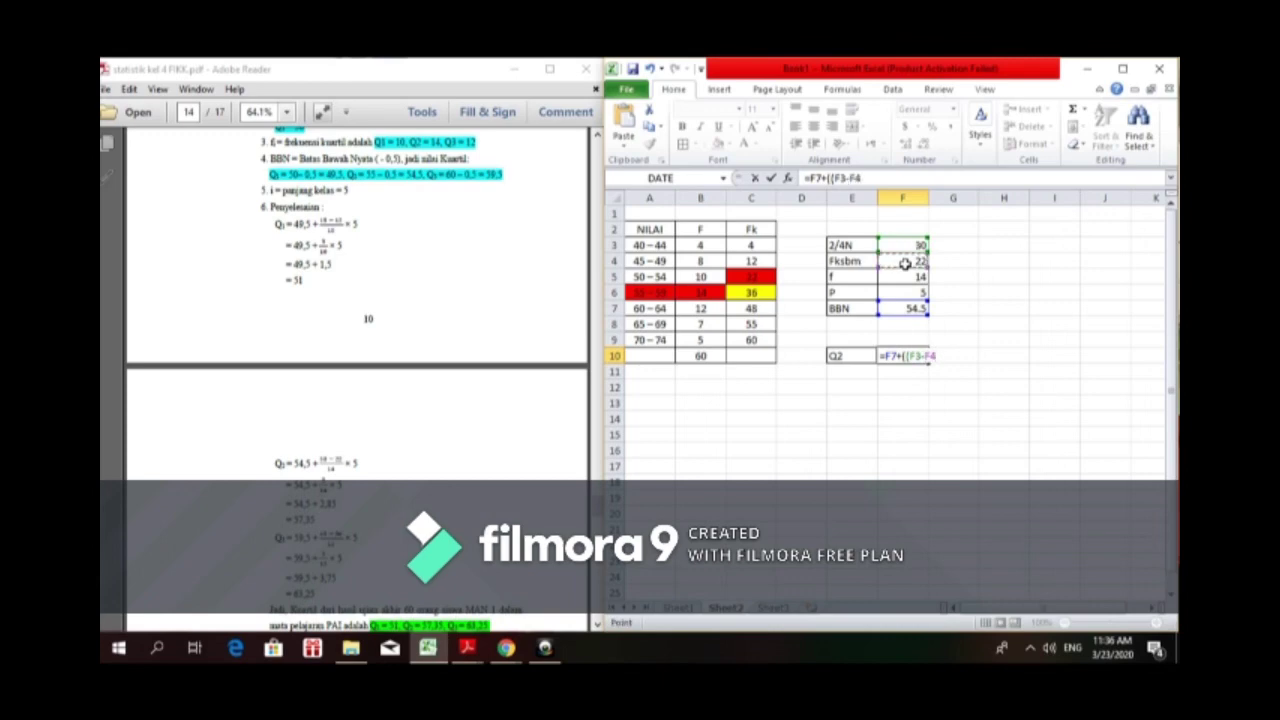
type(")/")
left_click(909, 290)
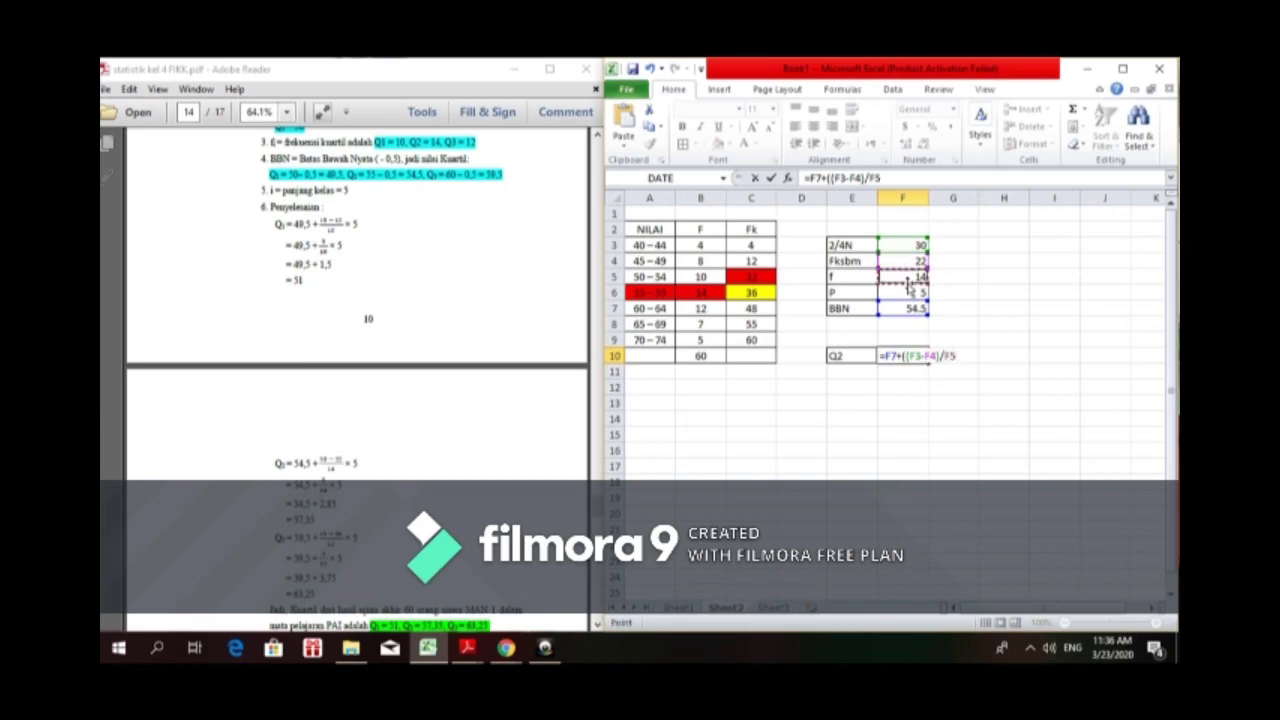
type(")*")
left_click(911, 292)
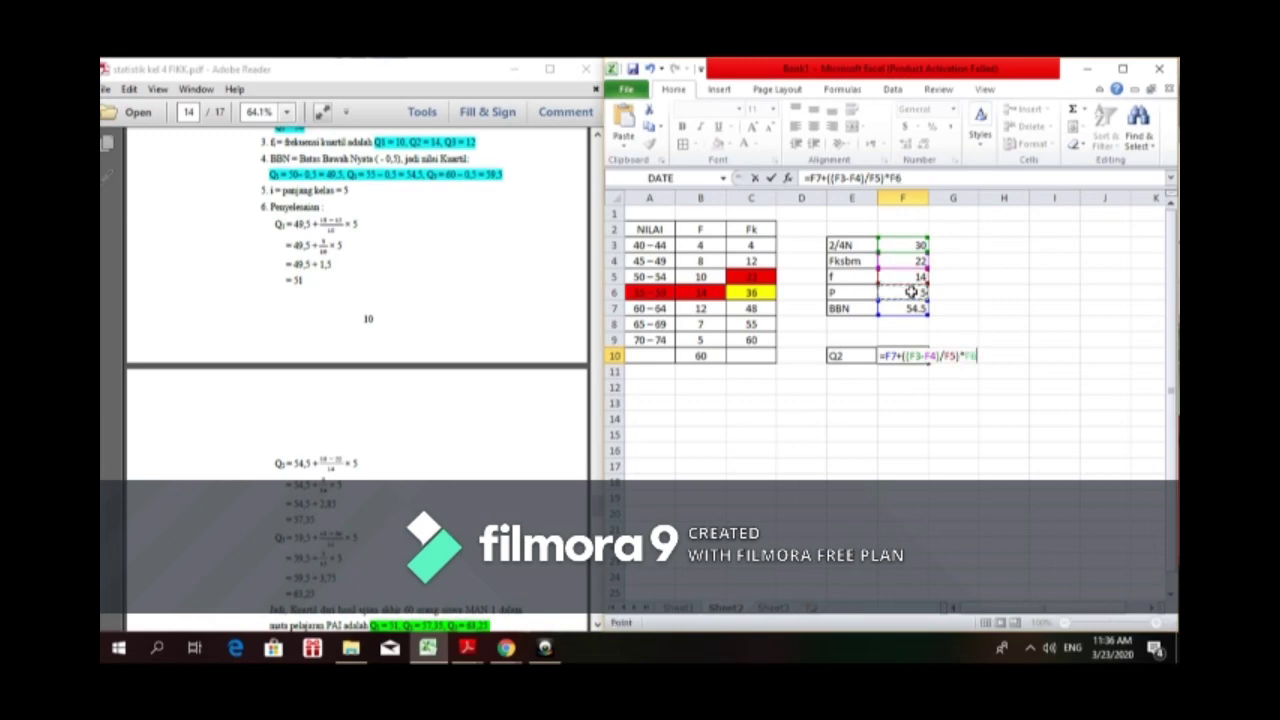
key("Return")
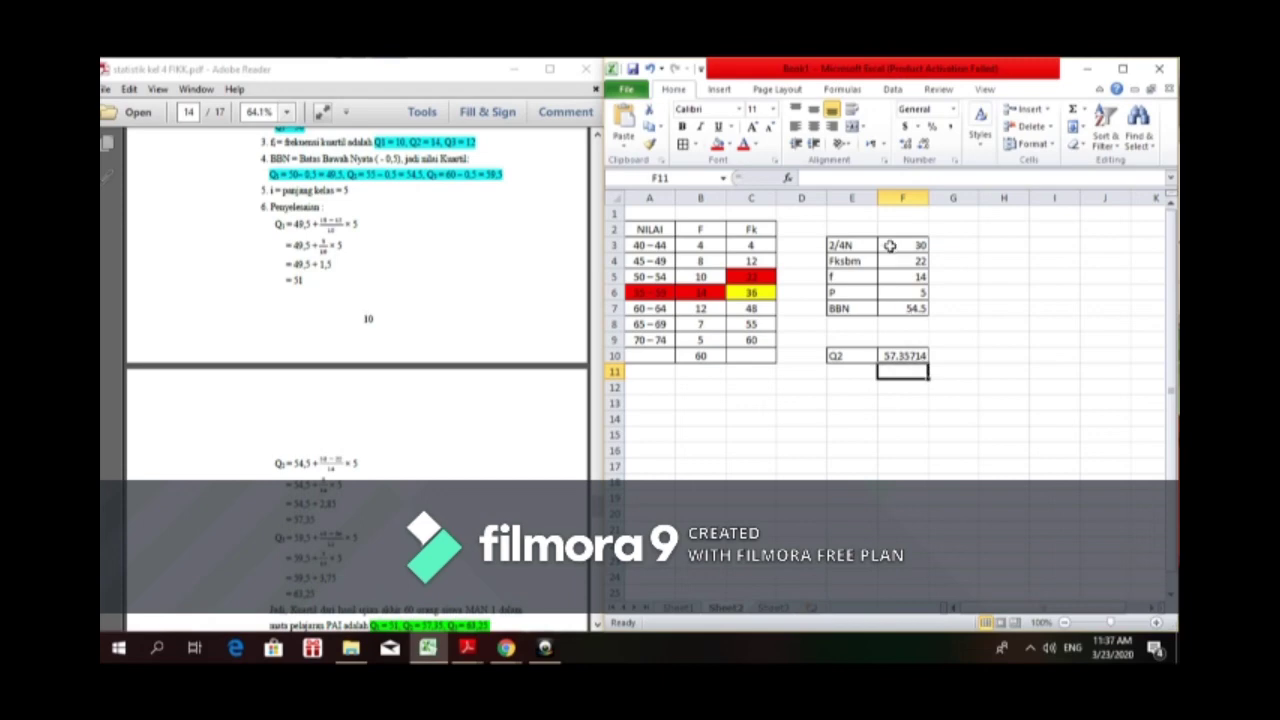
Step: Change the 2/4N label in E3 to 3/4N
left_click(849, 245)
type("3")
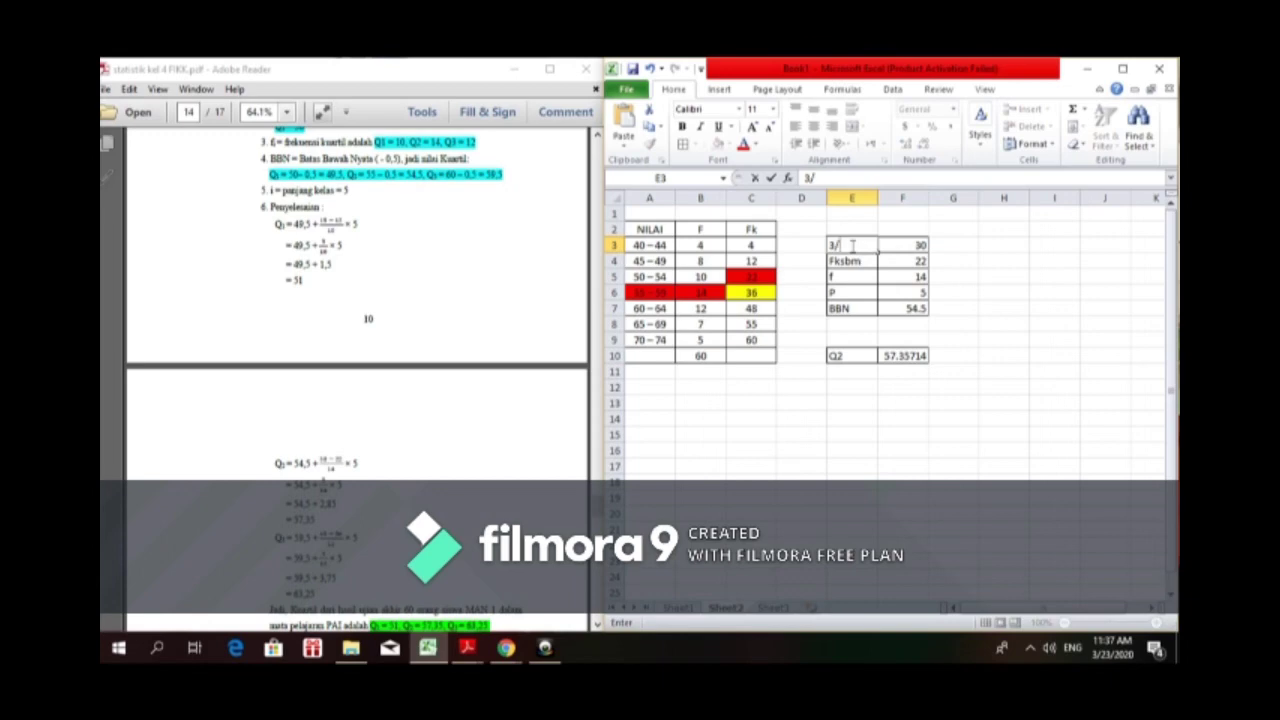
type("/4N")
Step: Clear the Q2 component values in F3 through F7 and the quartile formula in F10
left_click(921, 246)
key("Delete")
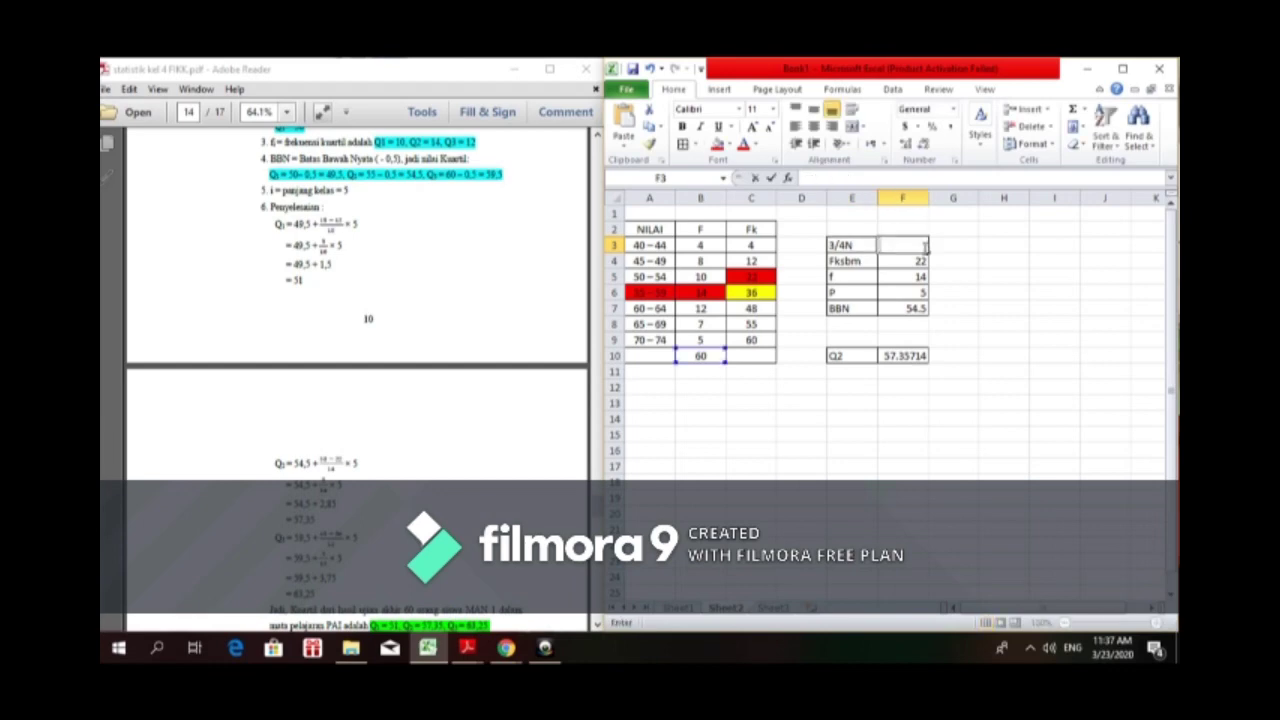
key("Return")
key("Delete")
key("Return")
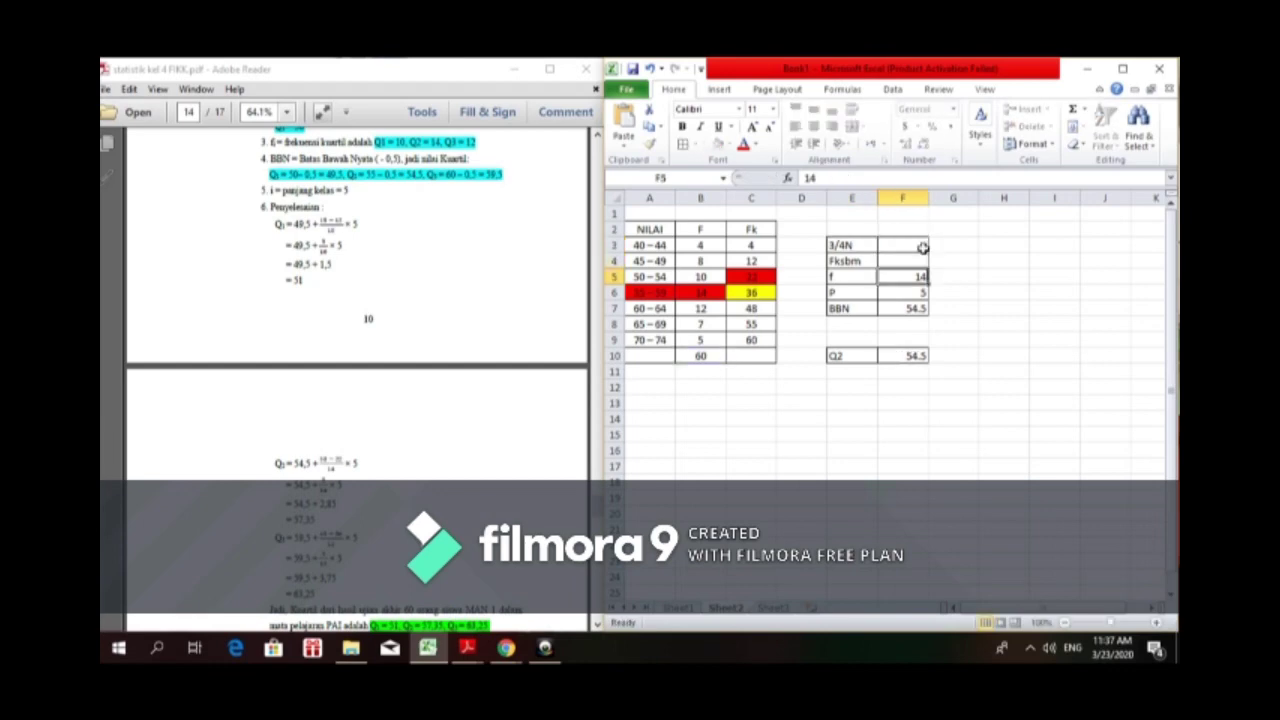
key("Delete")
key("Return")
key("Delete")
key("Return")
key("BackSpace")
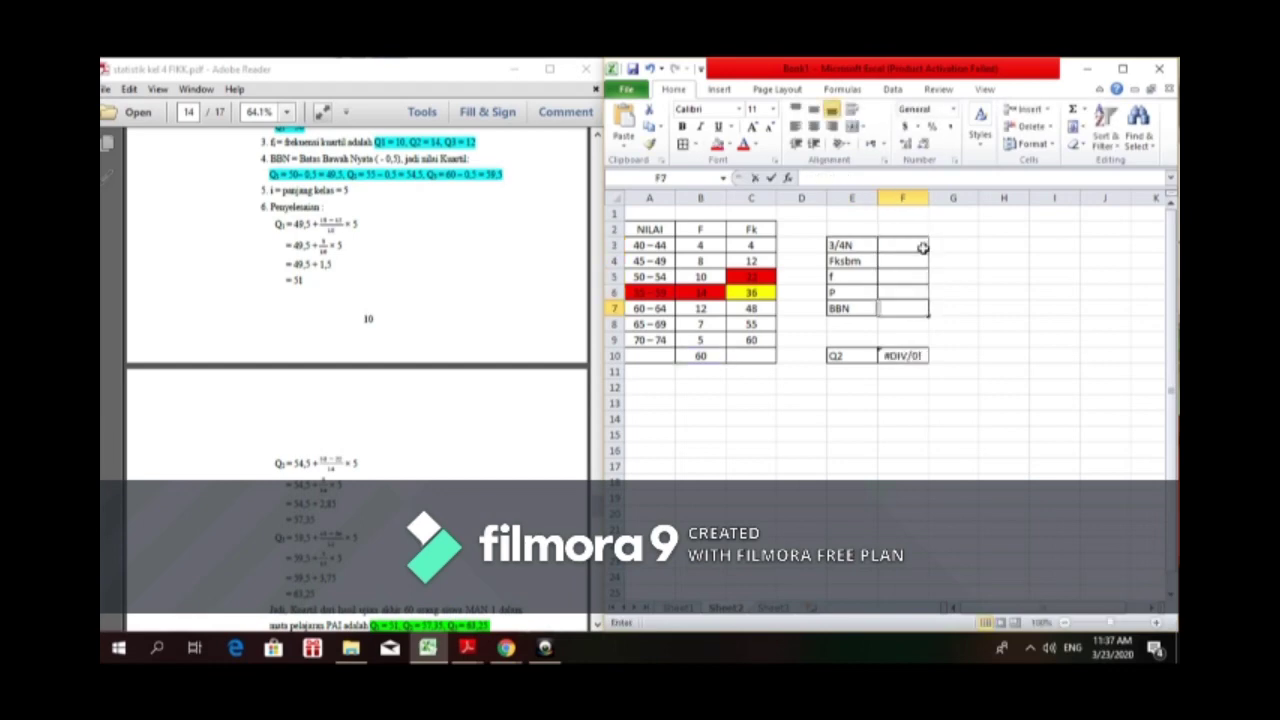
left_click(915, 361)
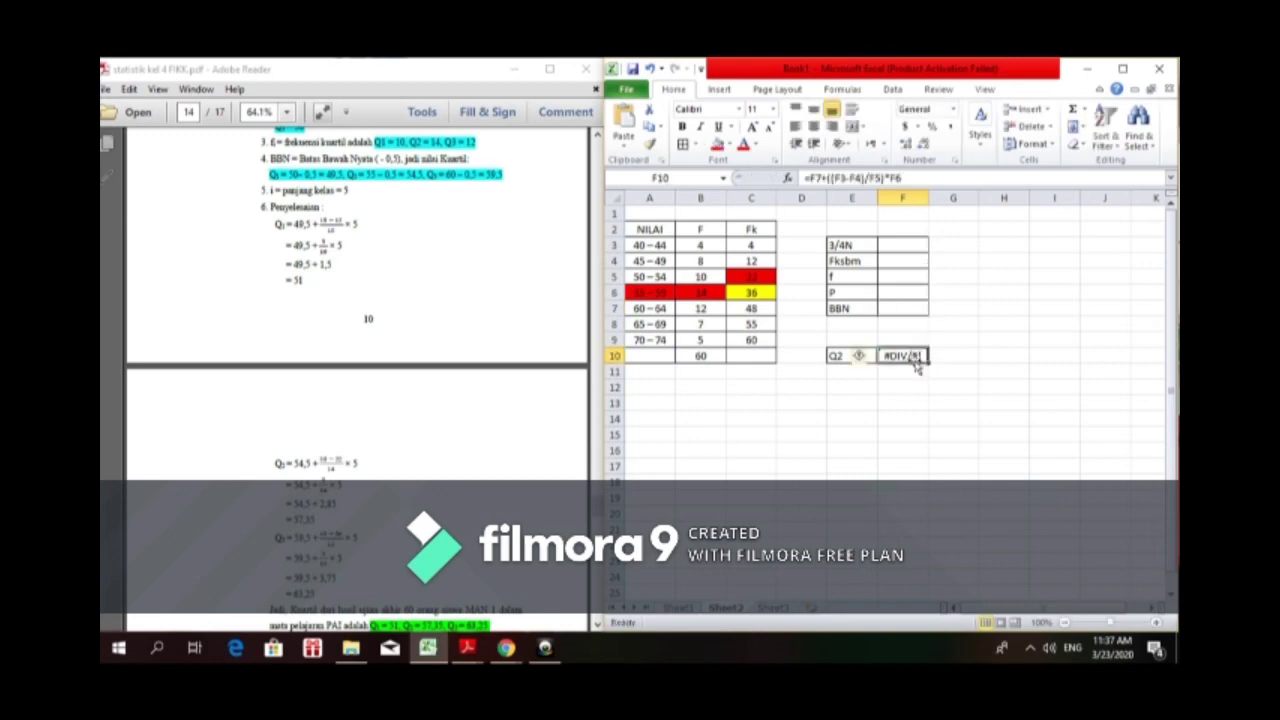
key("BackSpace")
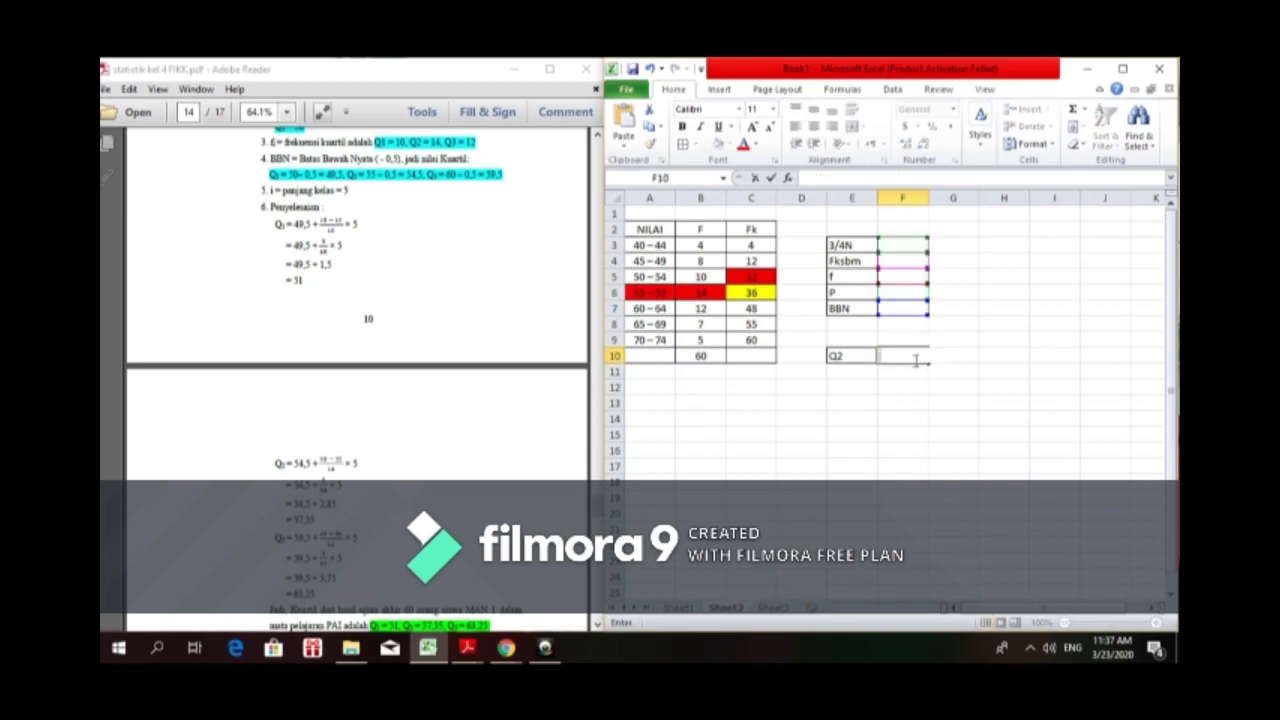
Step: Remove the red and yellow fills from cells C5, C6, B6 and A6 in the frequency table
left_click(765, 277)
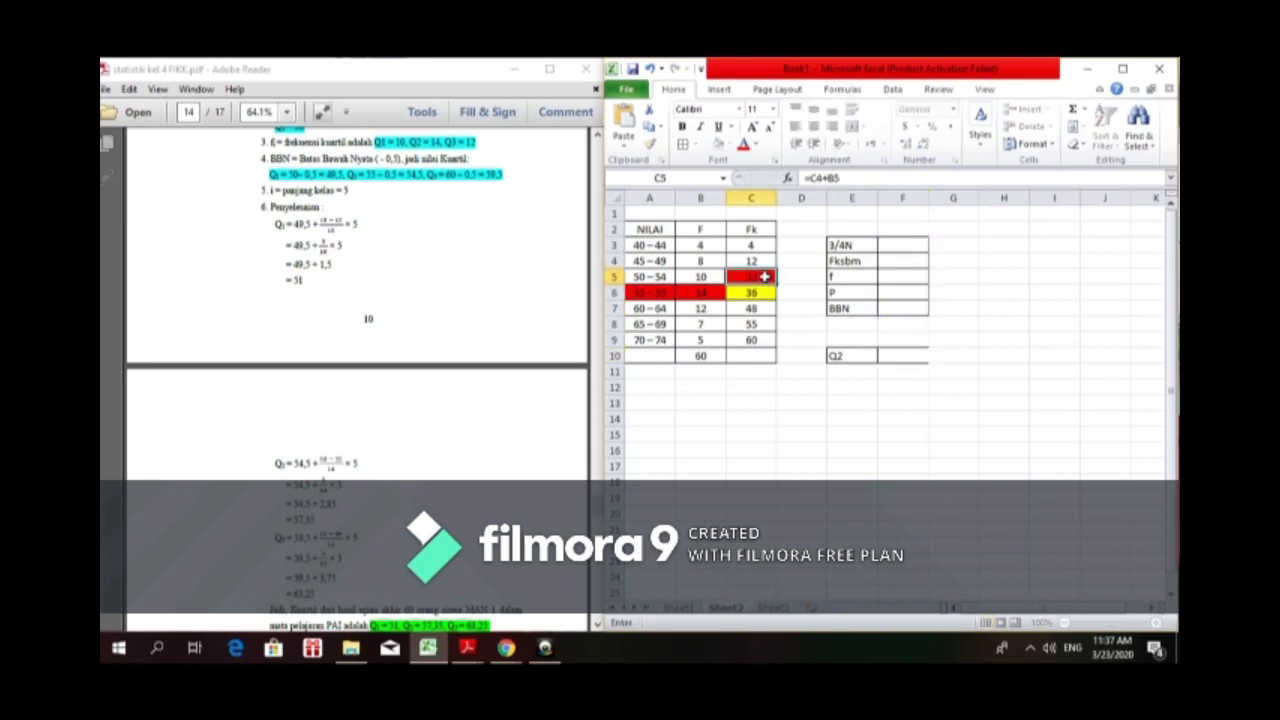
left_click(729, 145)
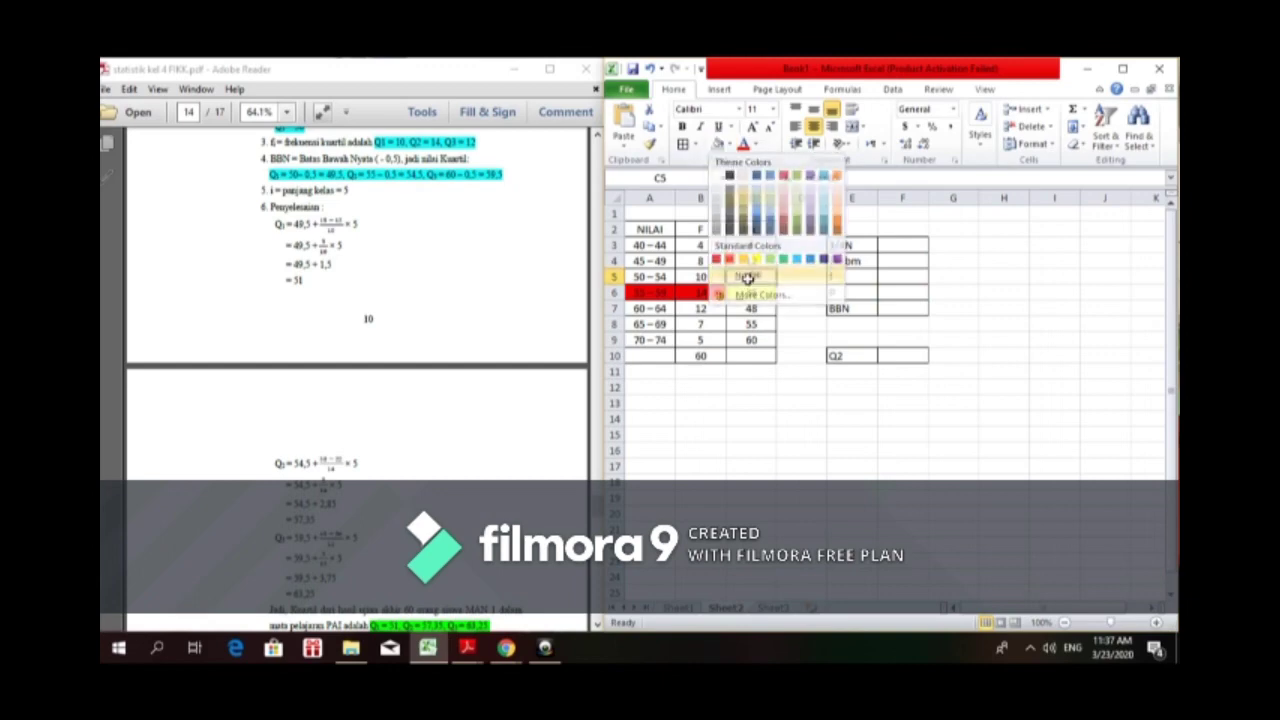
left_click(755, 259)
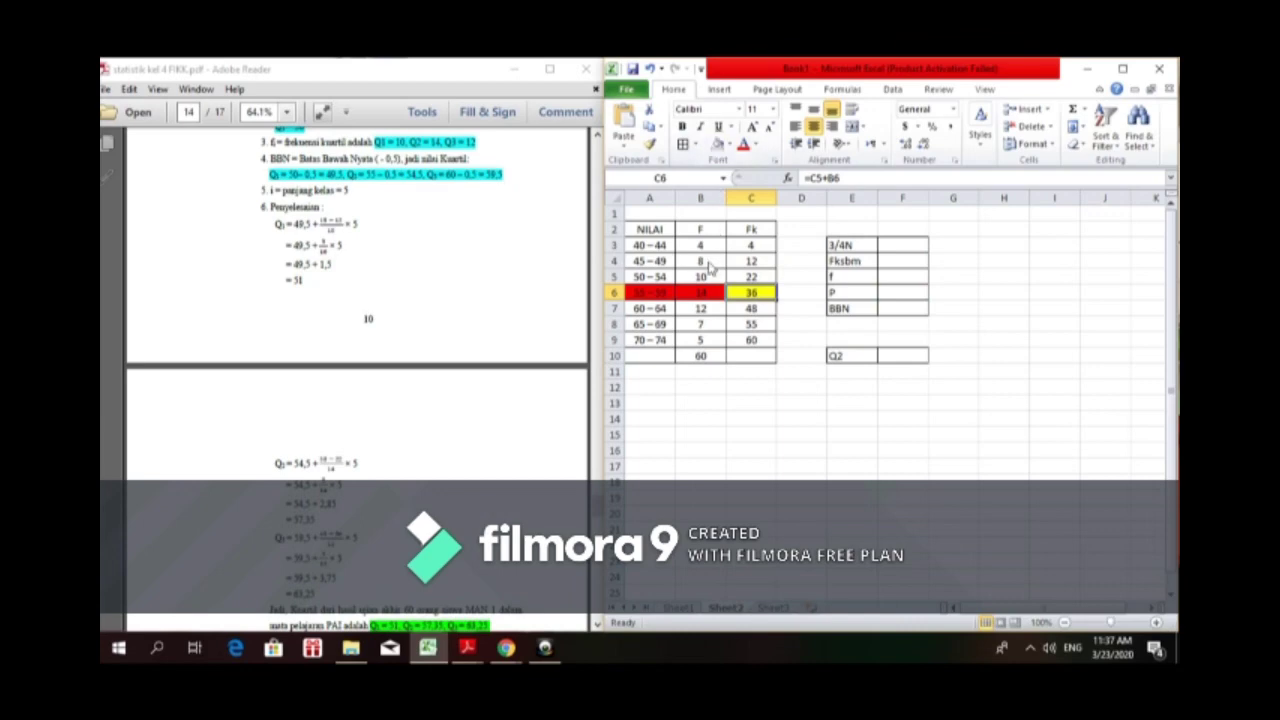
key("ctrl+z")
left_click(703, 292)
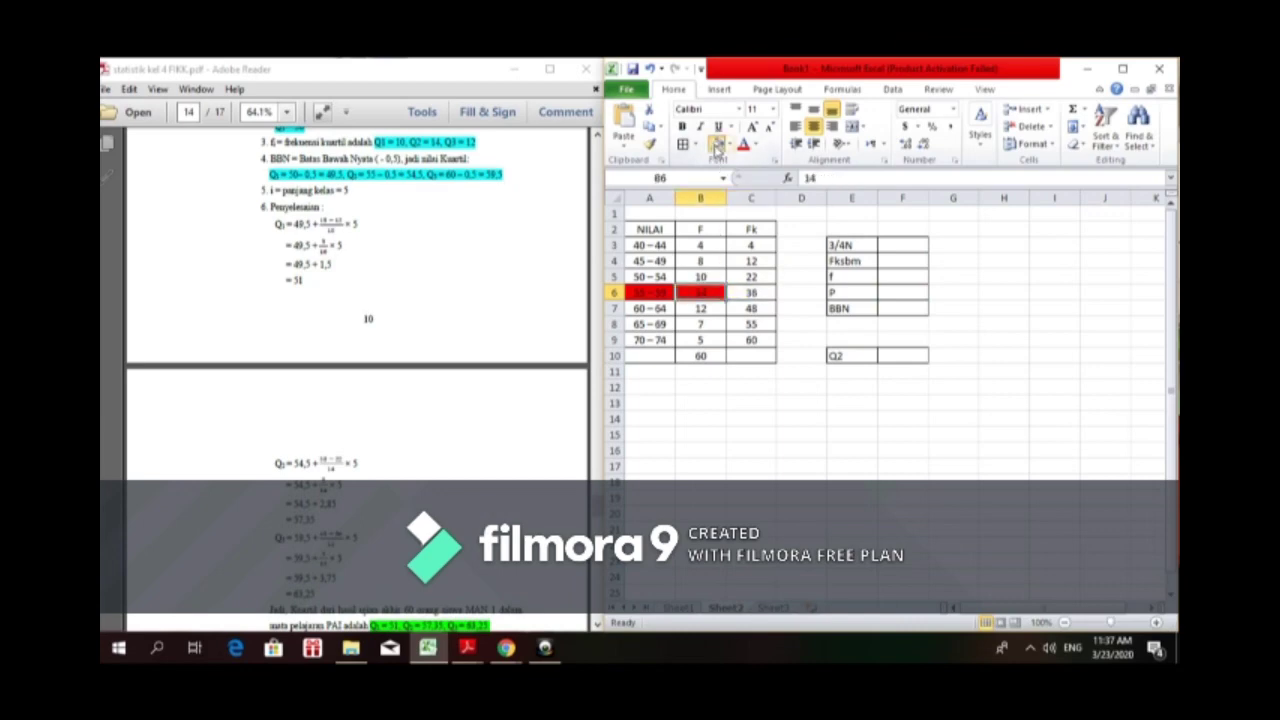
key("ctrl+z")
left_click(663, 296)
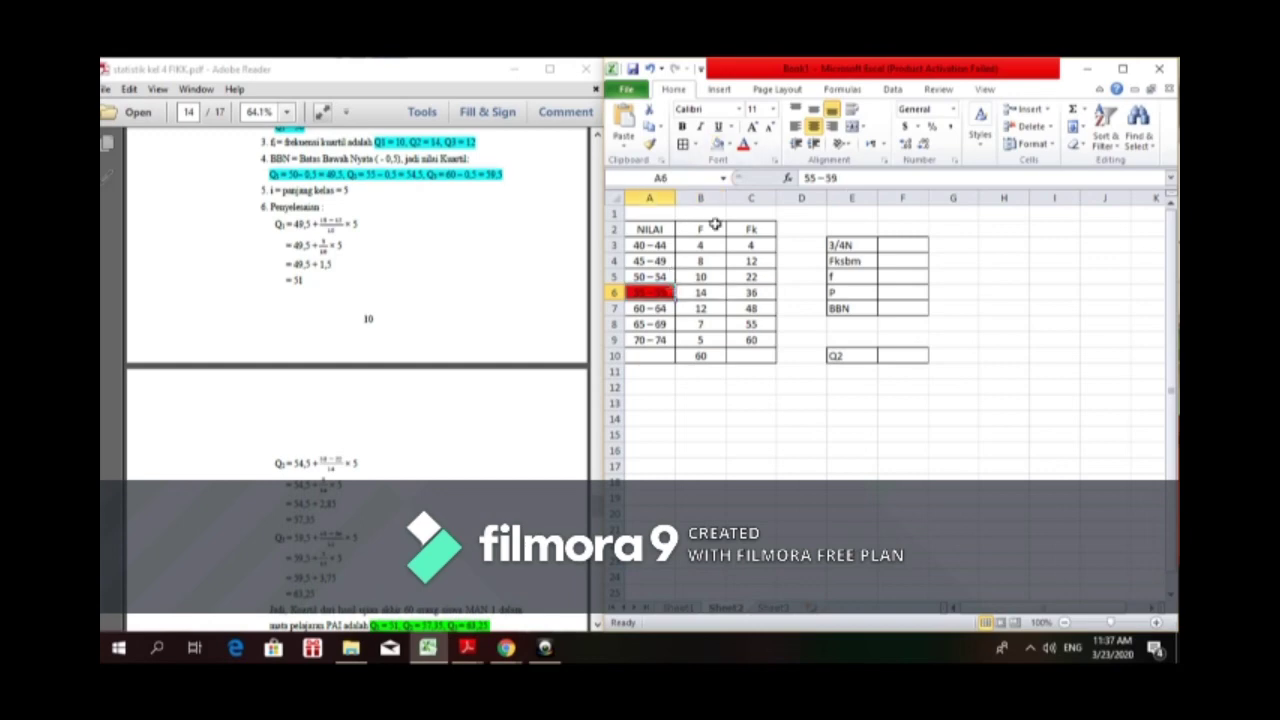
key("ctrl+z")
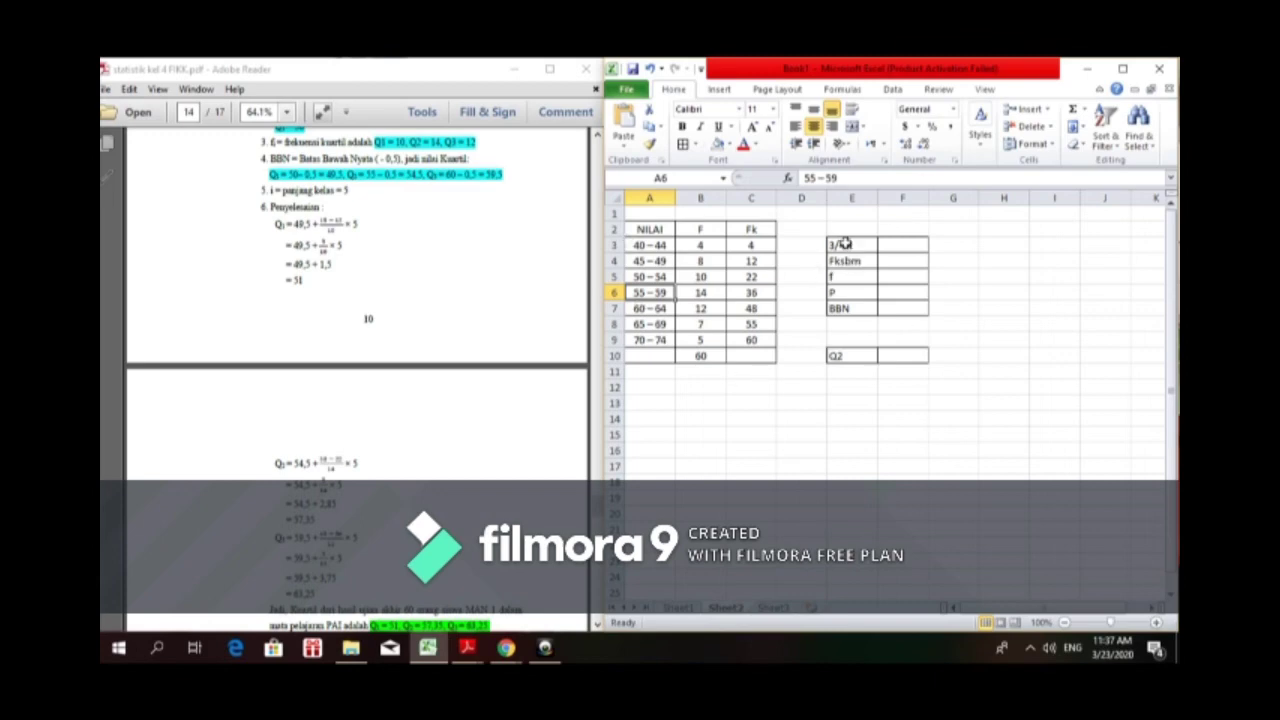
Step: Calculate the 3/4N value in F3 with the formula =3/4*B10
left_click(885, 247)
type("=")
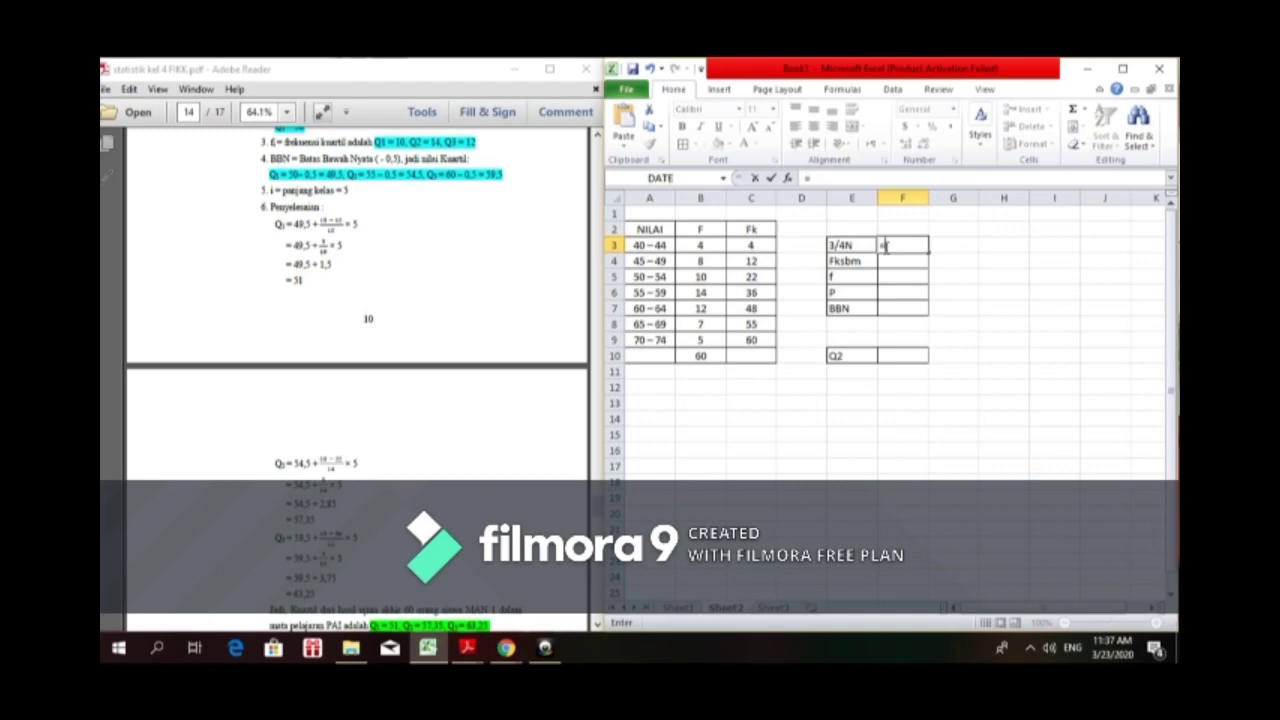
type("3/4*")
left_click(716, 358)
key("Return")
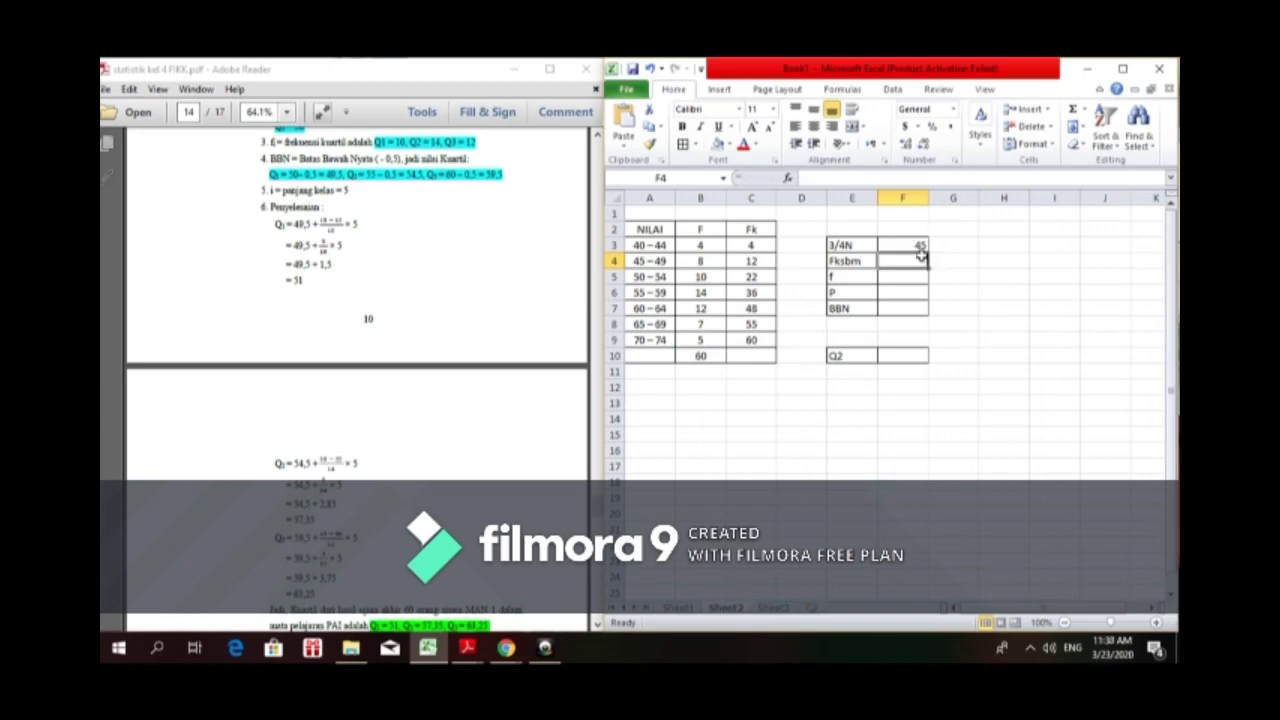
Step: Fill the cumulative frequency cell C7 of the 60–64 class with yellow
left_click(752, 309)
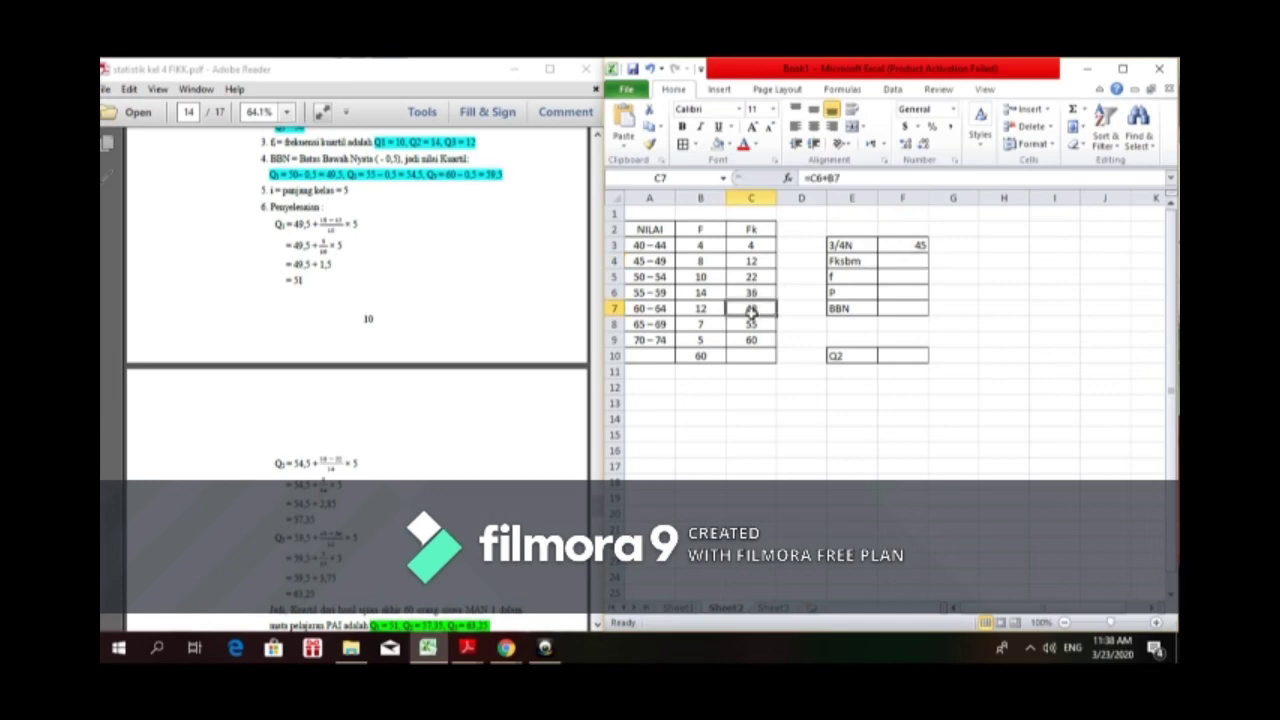
left_click(729, 145)
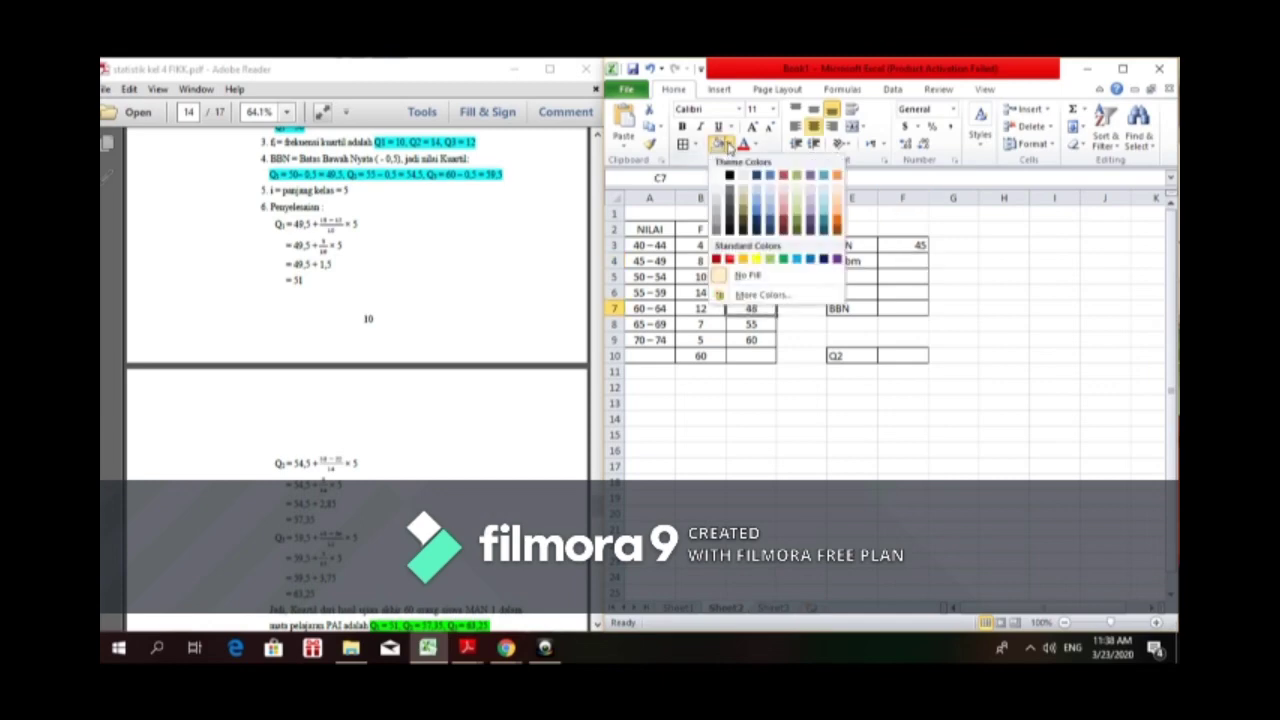
left_click(756, 259)
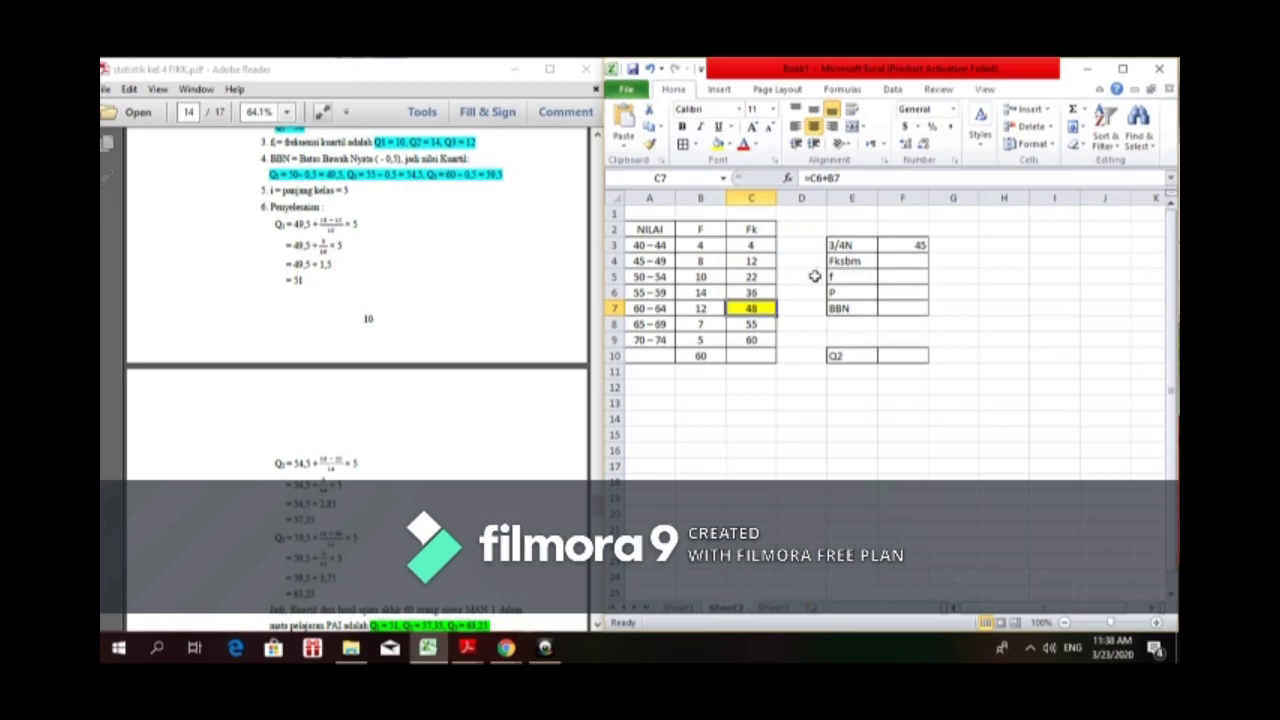
Step: Fill the preceding cumulative frequency cell C6 with red and enter 36 as the Fksbm value in F4
left_click(736, 292)
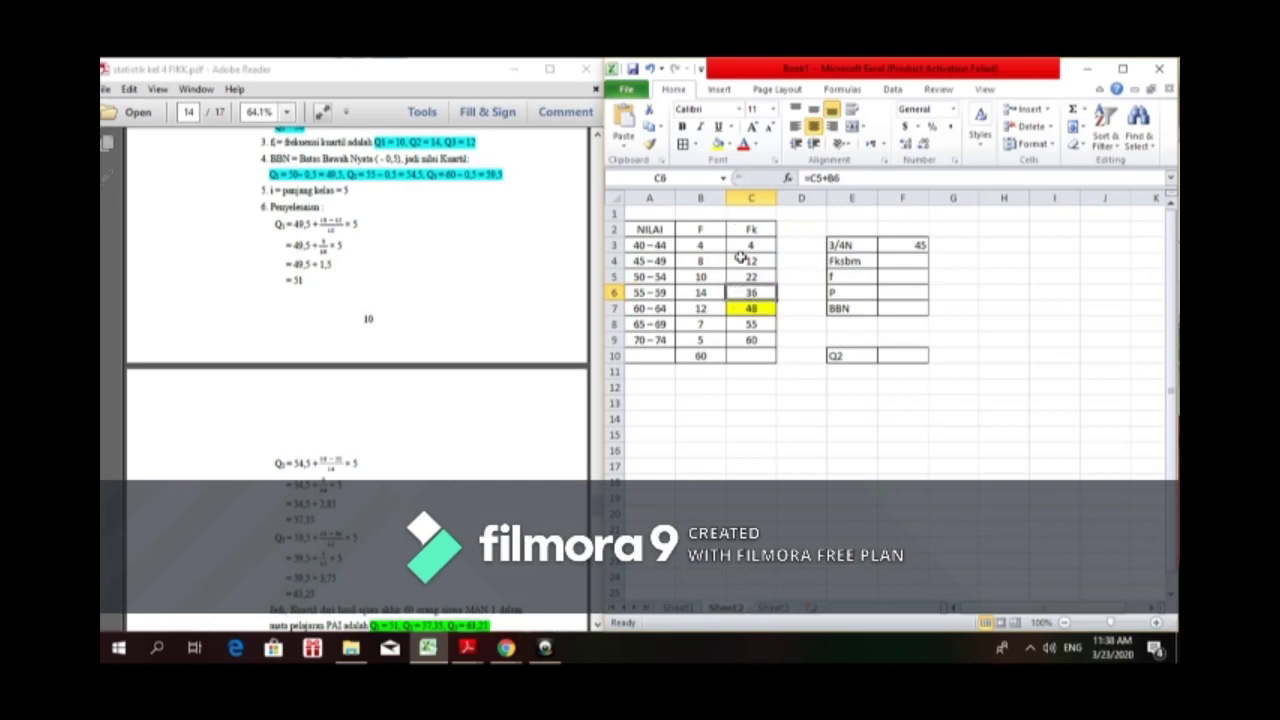
left_click(726, 144)
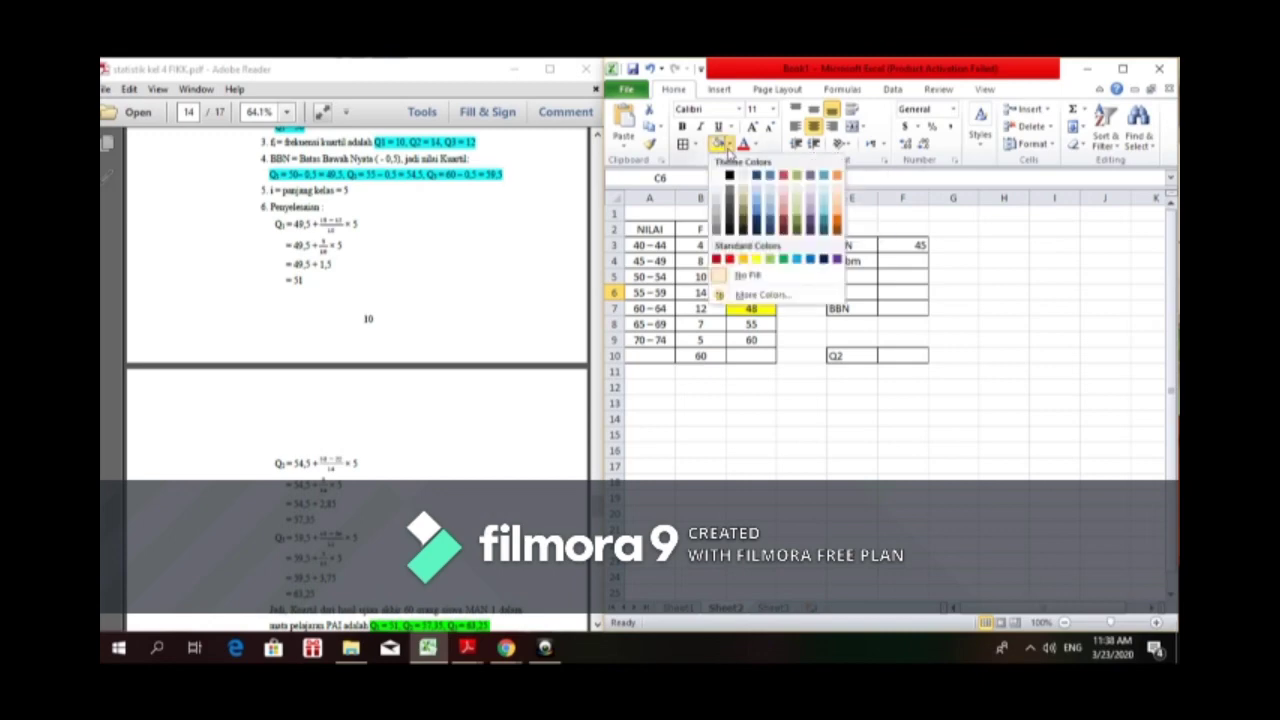
left_click(730, 260)
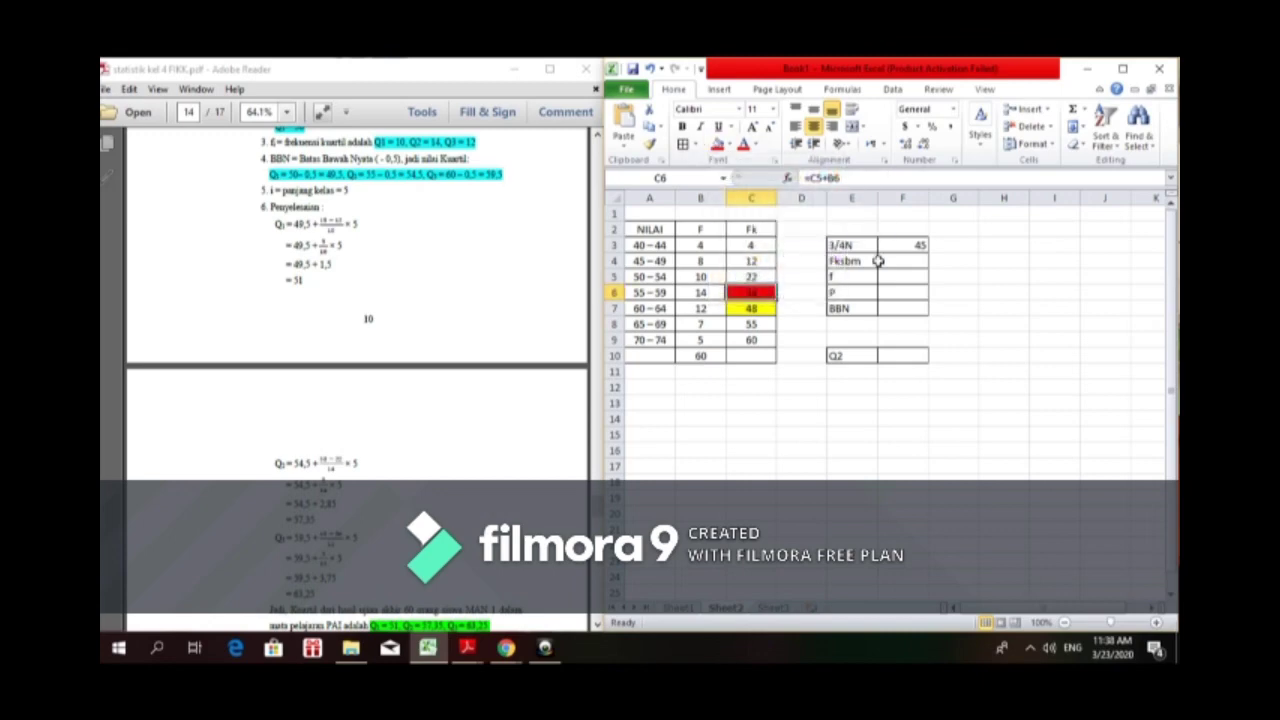
left_click(886, 261)
type("36")
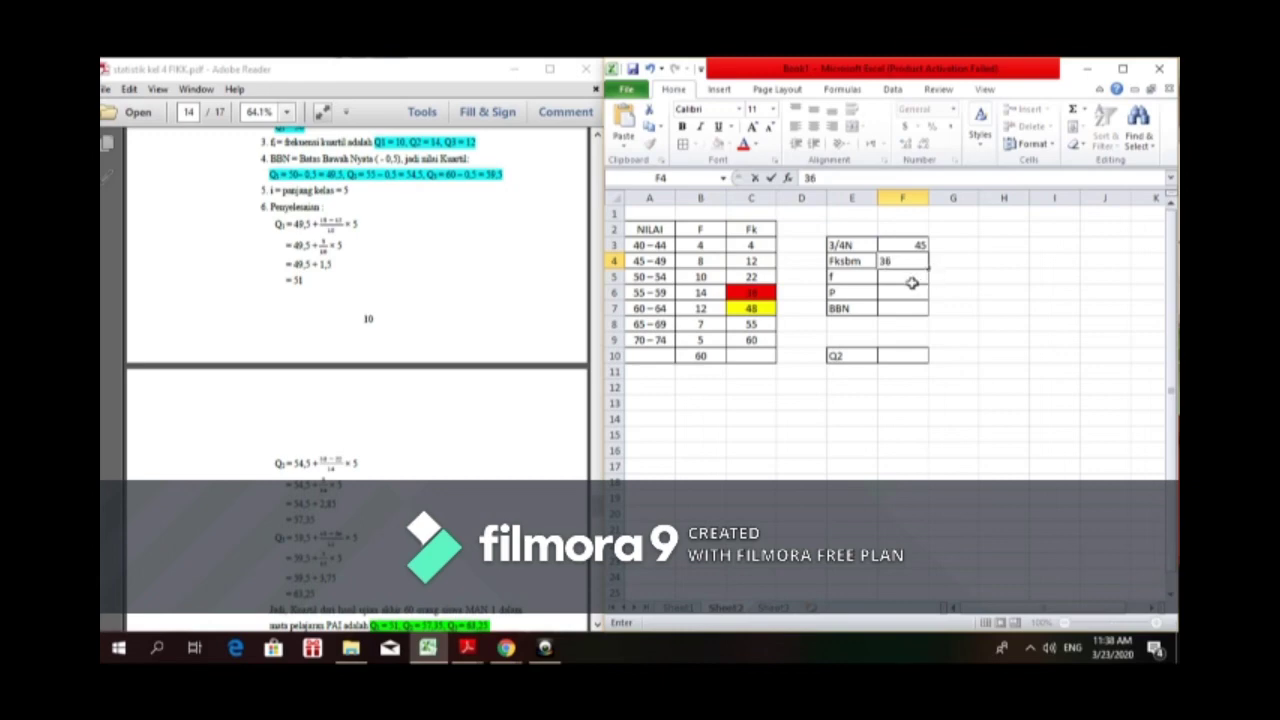
left_click(913, 281)
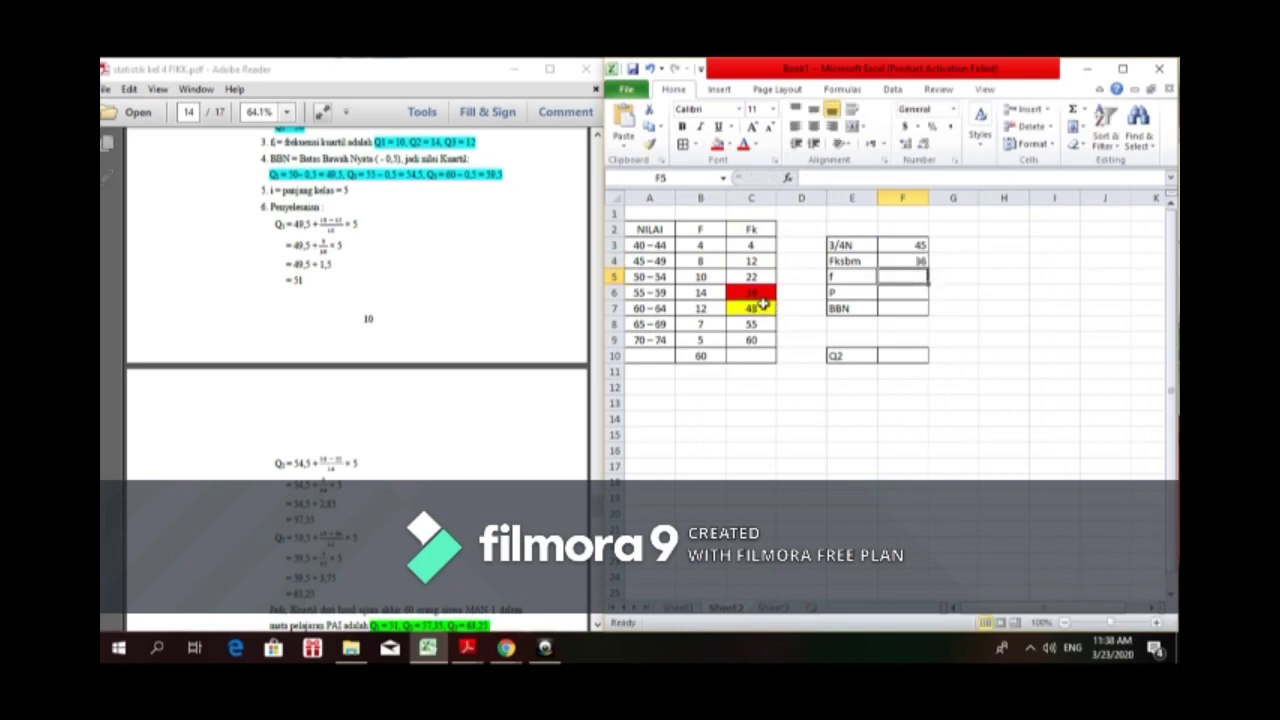
Step: Fill the frequency cell B7 of the 60–64 class with red and enter 12 as the f value in F5
left_click(706, 309)
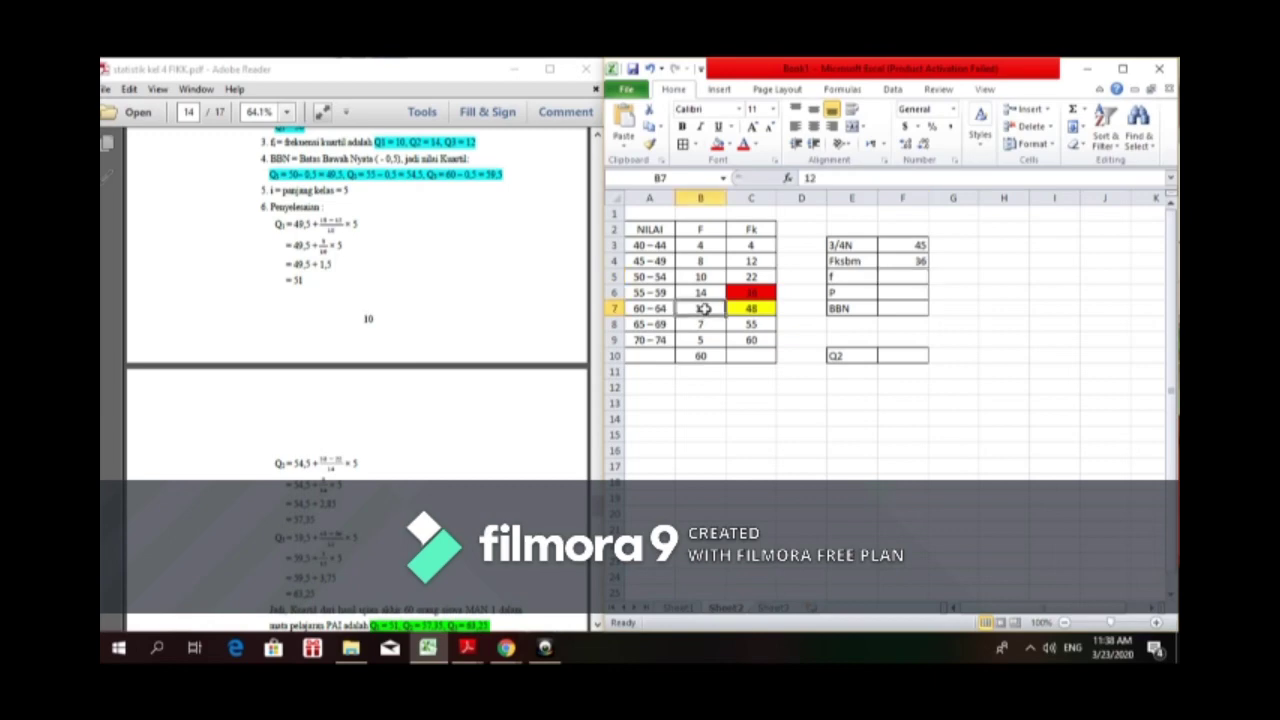
left_click(717, 145)
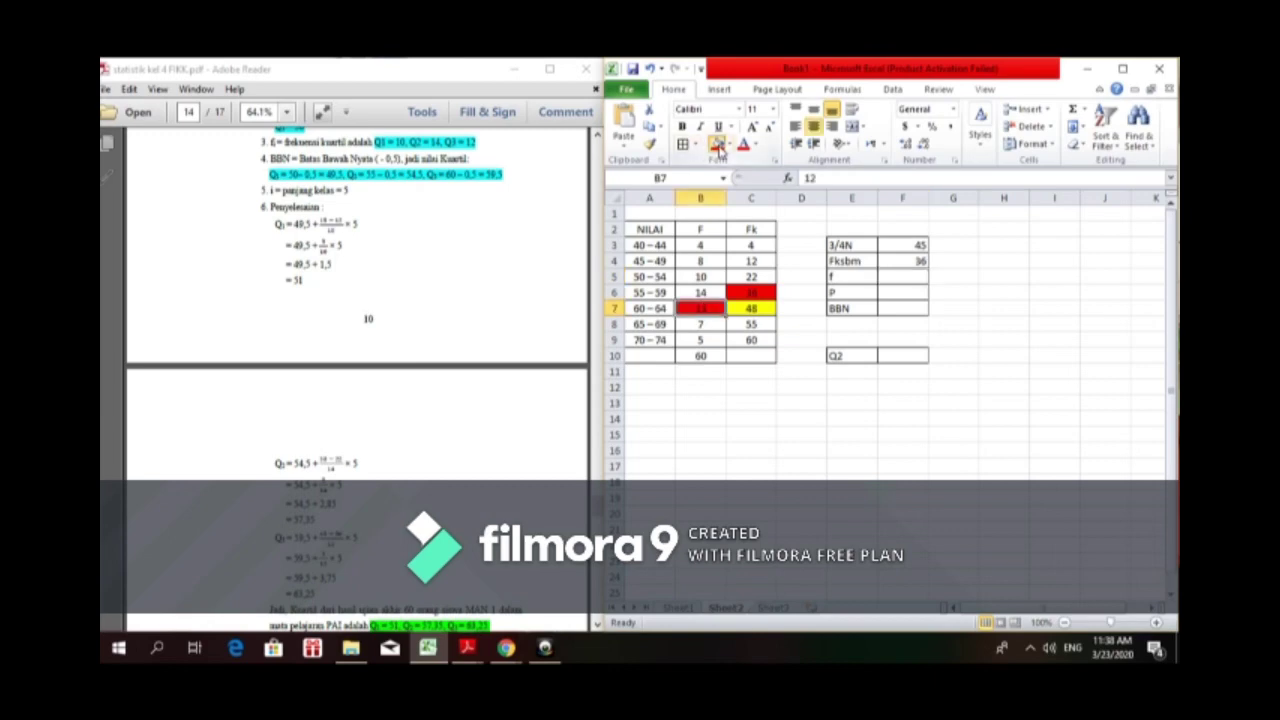
left_click(886, 276)
type("1")
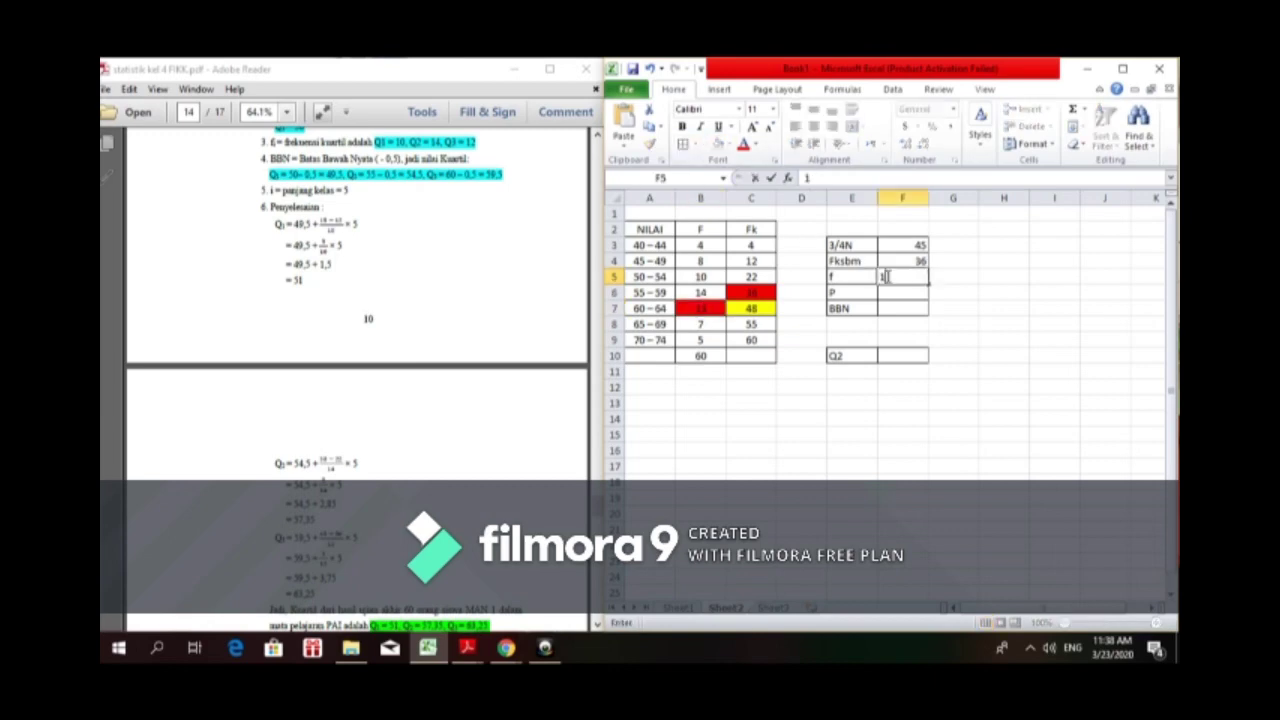
type("2")
Step: Enter 5 as the class length P in F6
left_click(900, 291)
type("5")
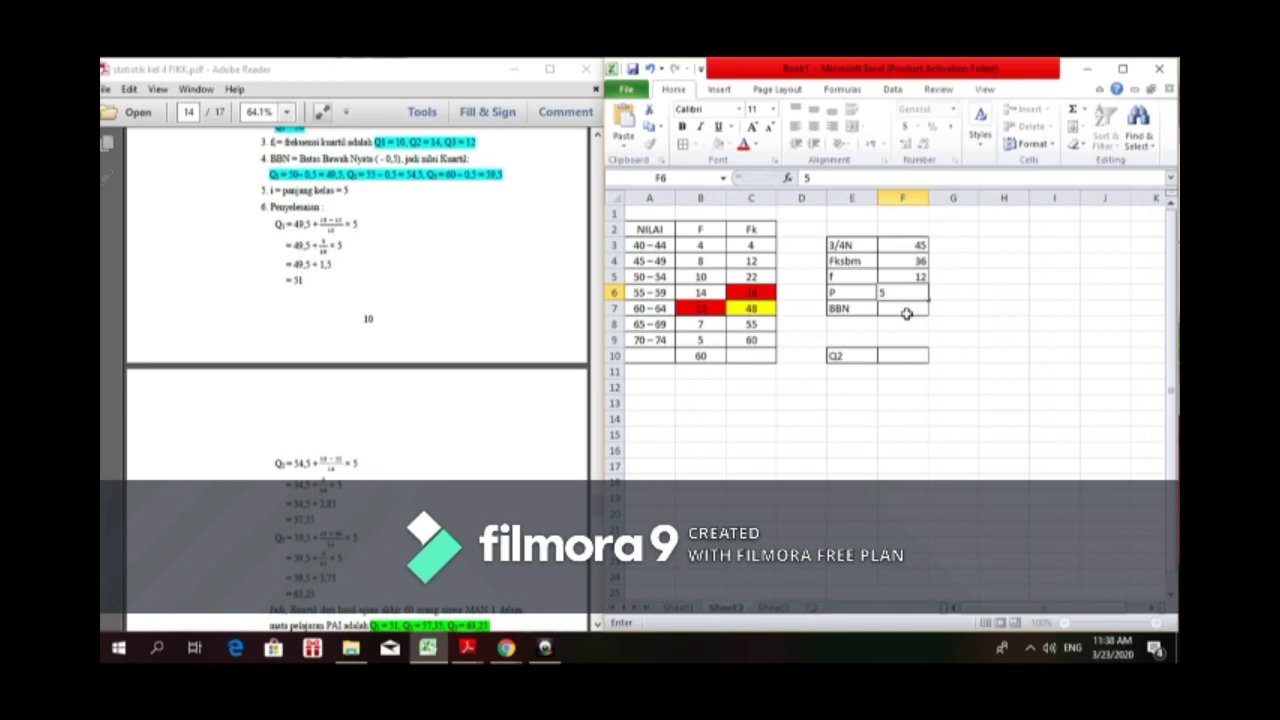
left_click(903, 312)
Step: Fill the 60–64 class cell A7 with red and calculate the BBN value in F7 with the formula =60-0.5
left_click(664, 312)
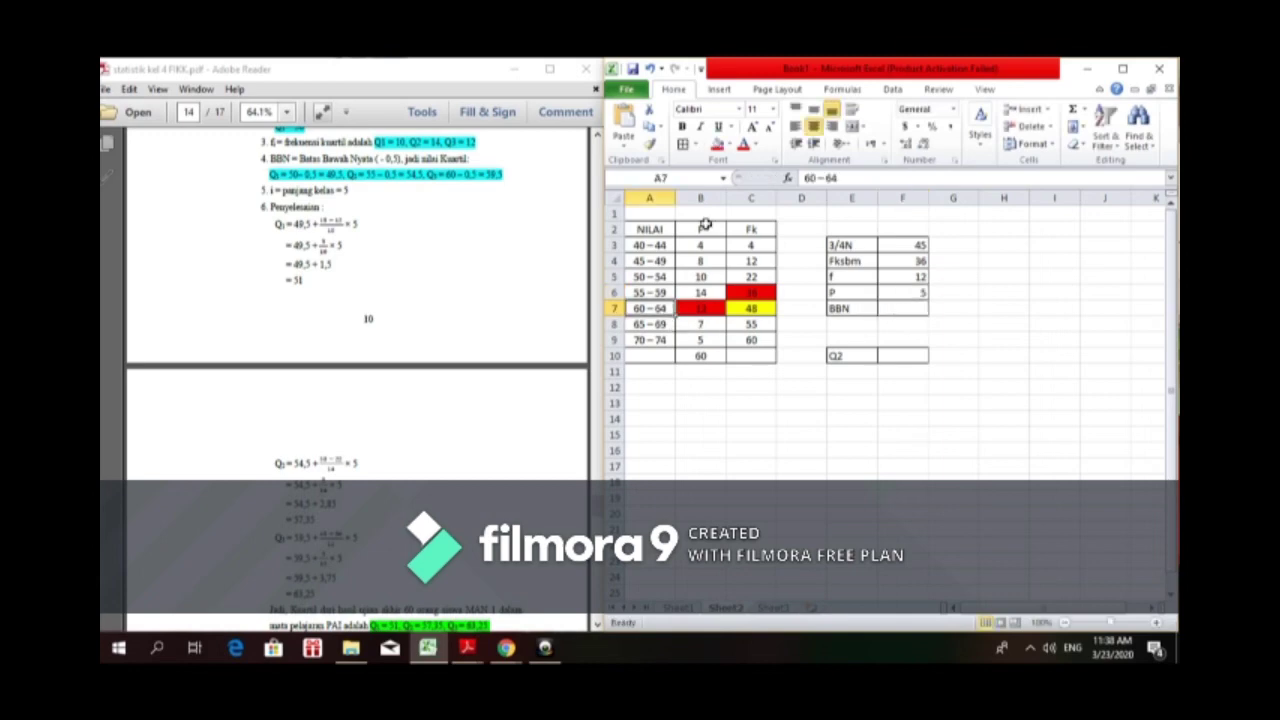
left_click(716, 144)
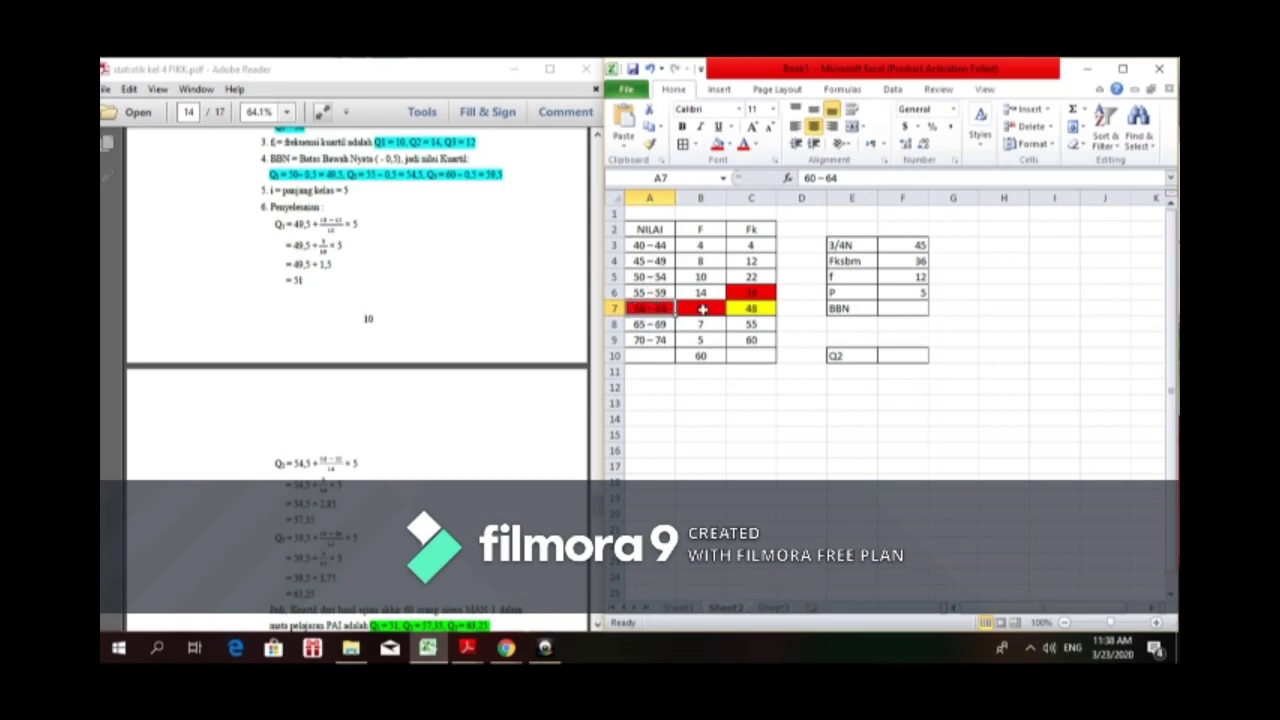
left_click(882, 308)
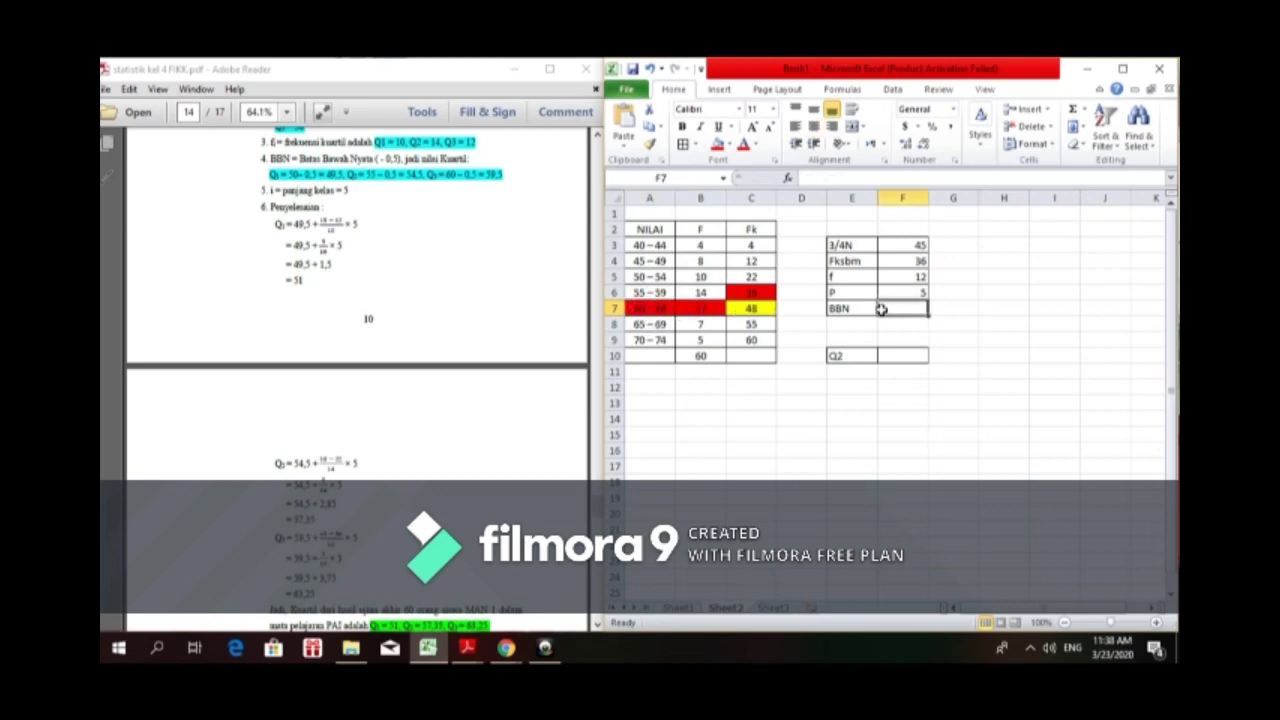
type("=")
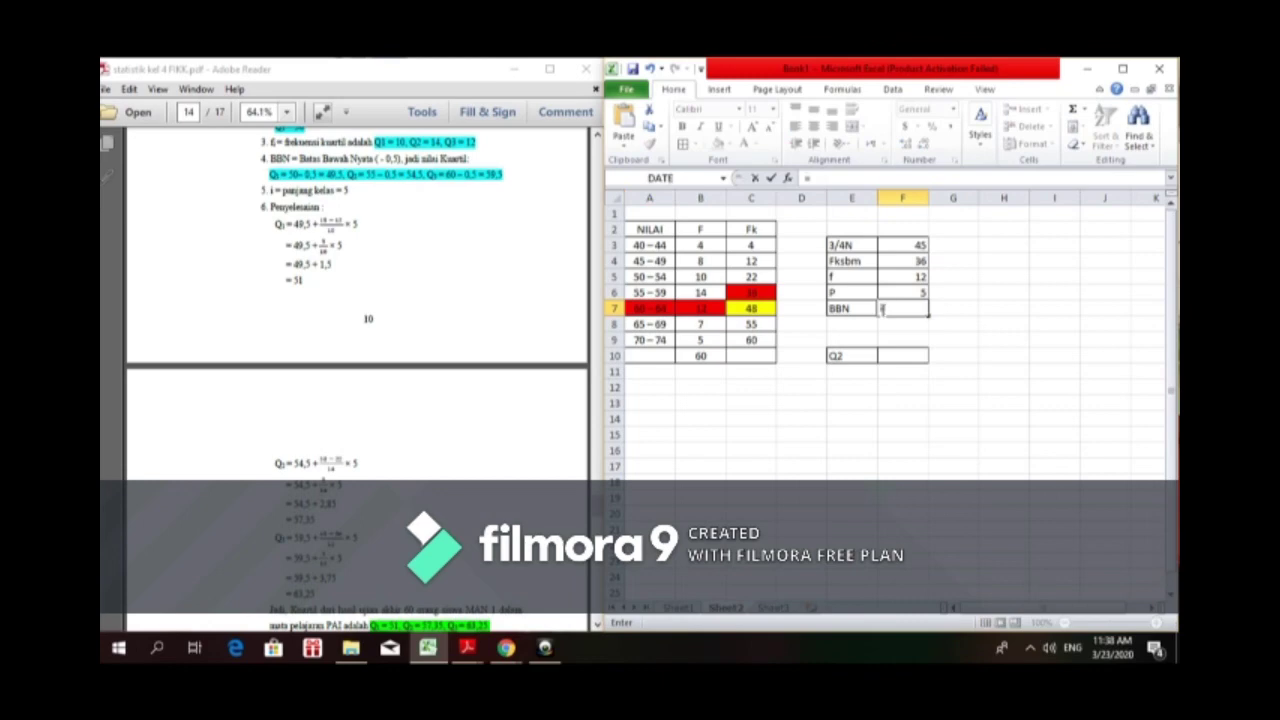
type("60-0.5")
key("Return")
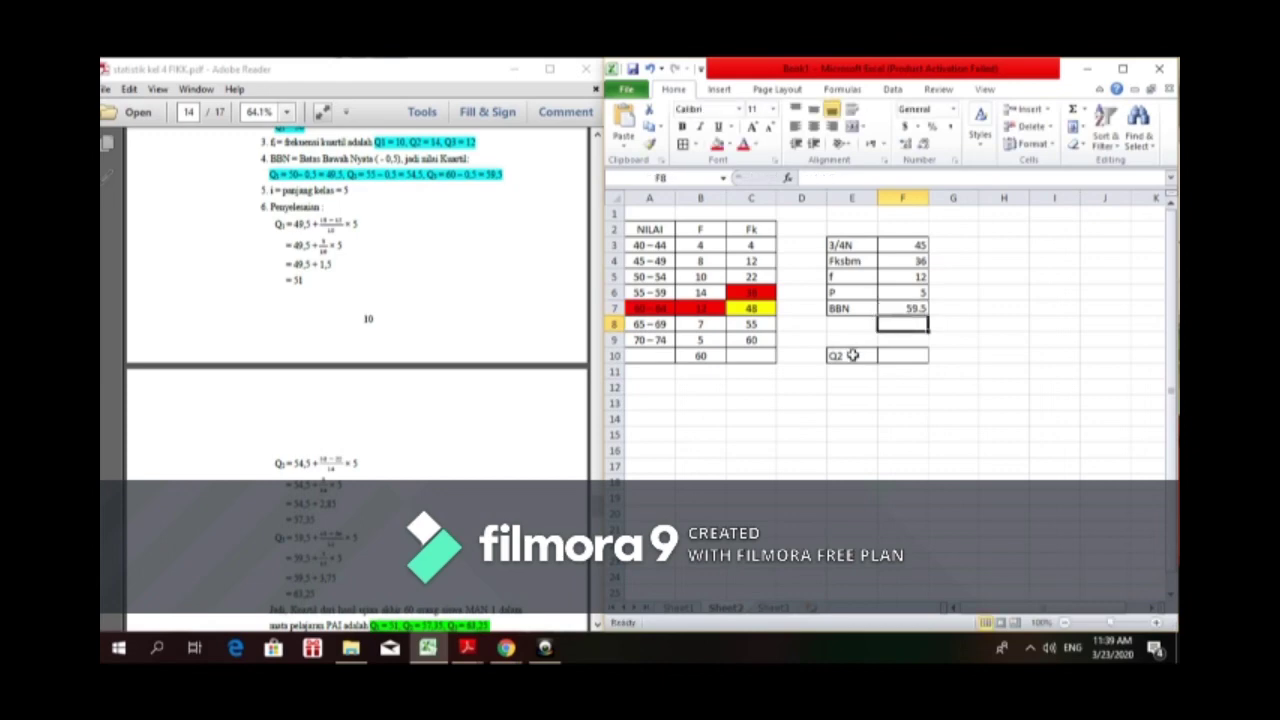
Step: Change the result label in E10 to Q3
left_click(852, 356)
type("Q")
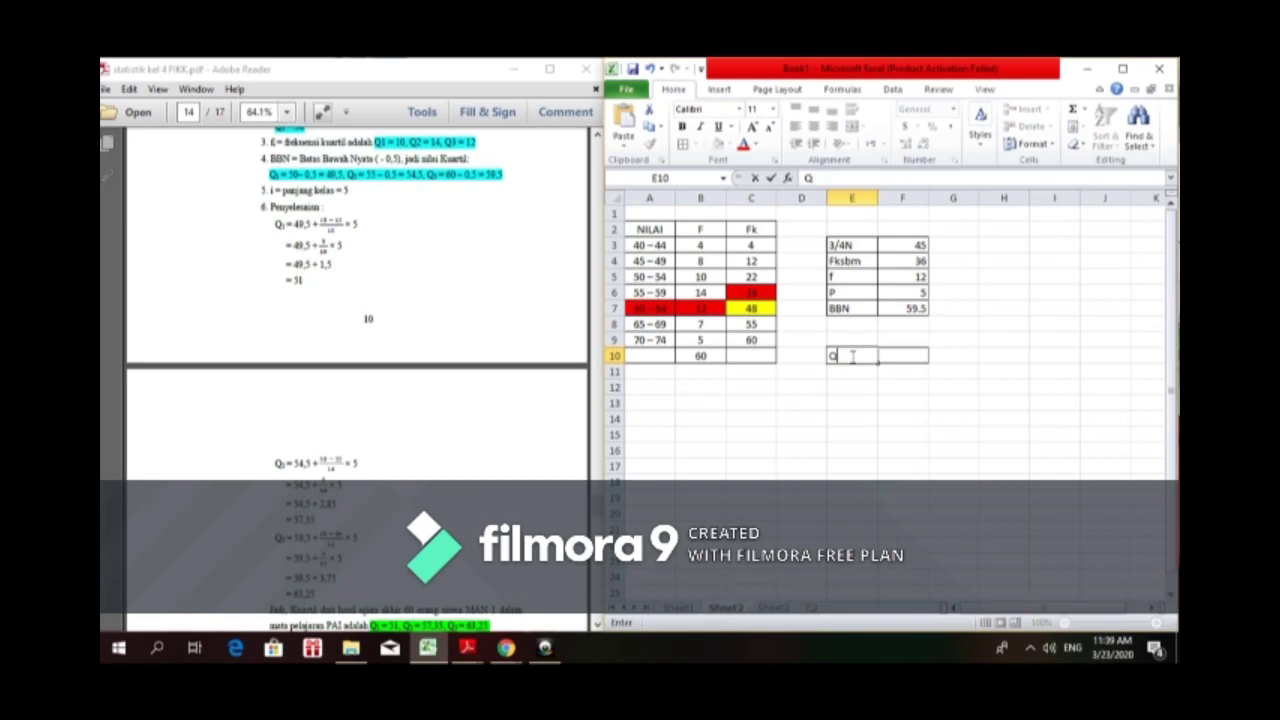
type("3")
Step: Calculate the third quartile in F10 with the formula =F7+((F3-F4)/F5)*F6
left_click(889, 362)
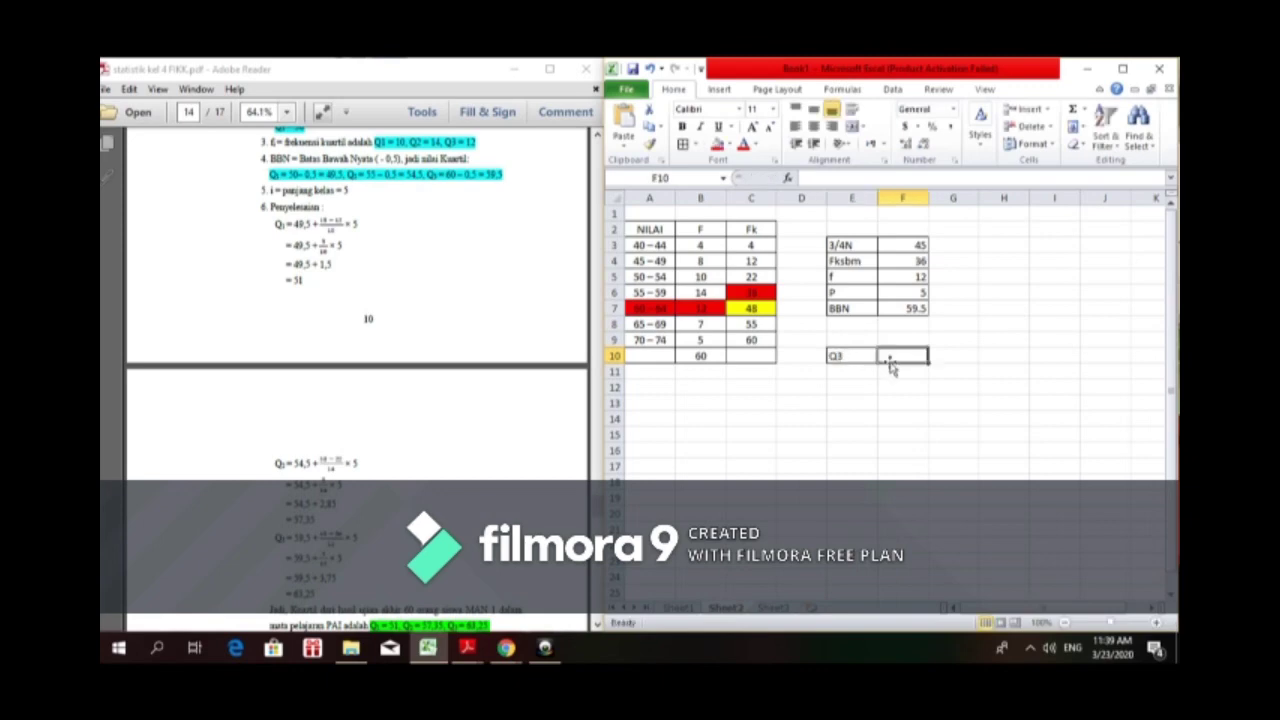
type("=")
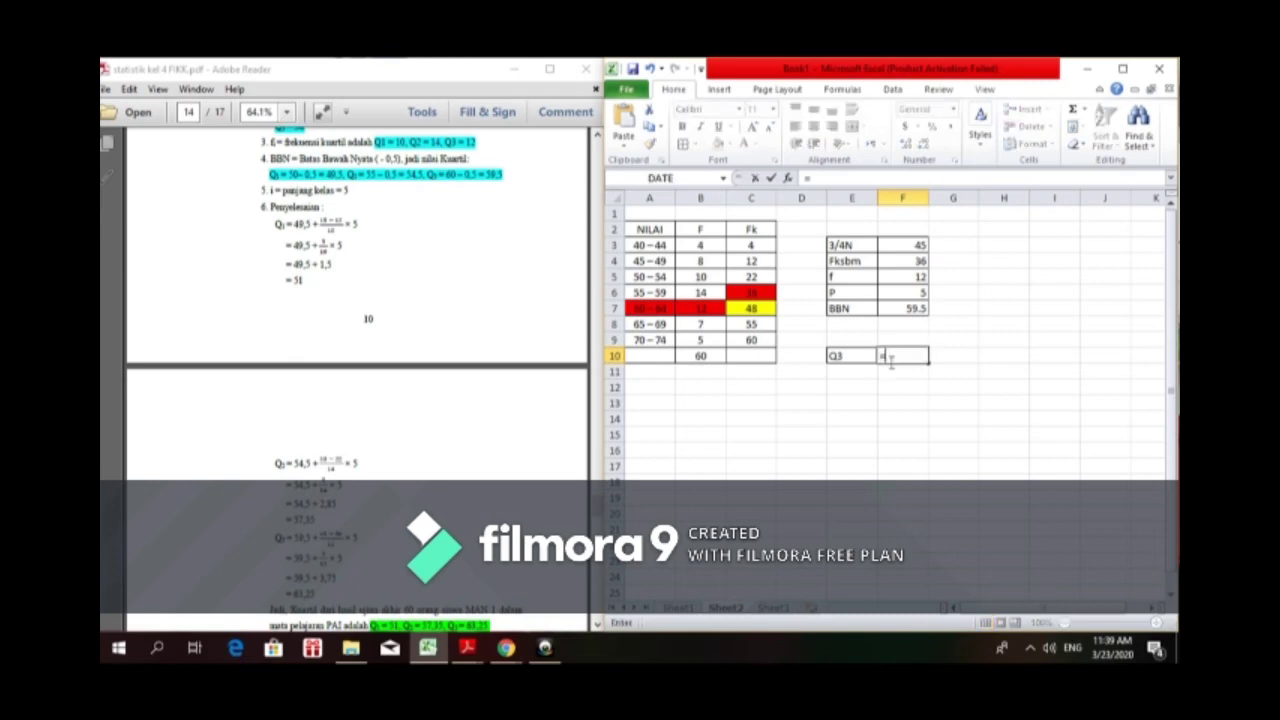
left_click(913, 307)
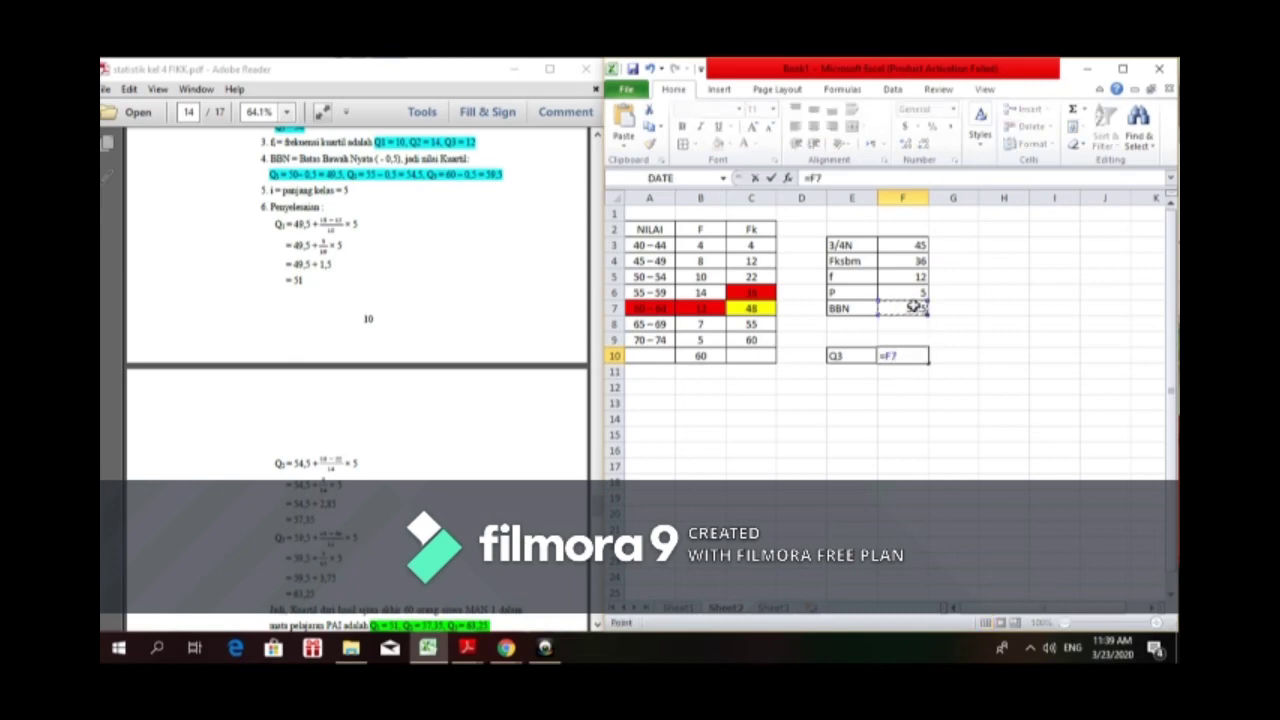
type("+((")
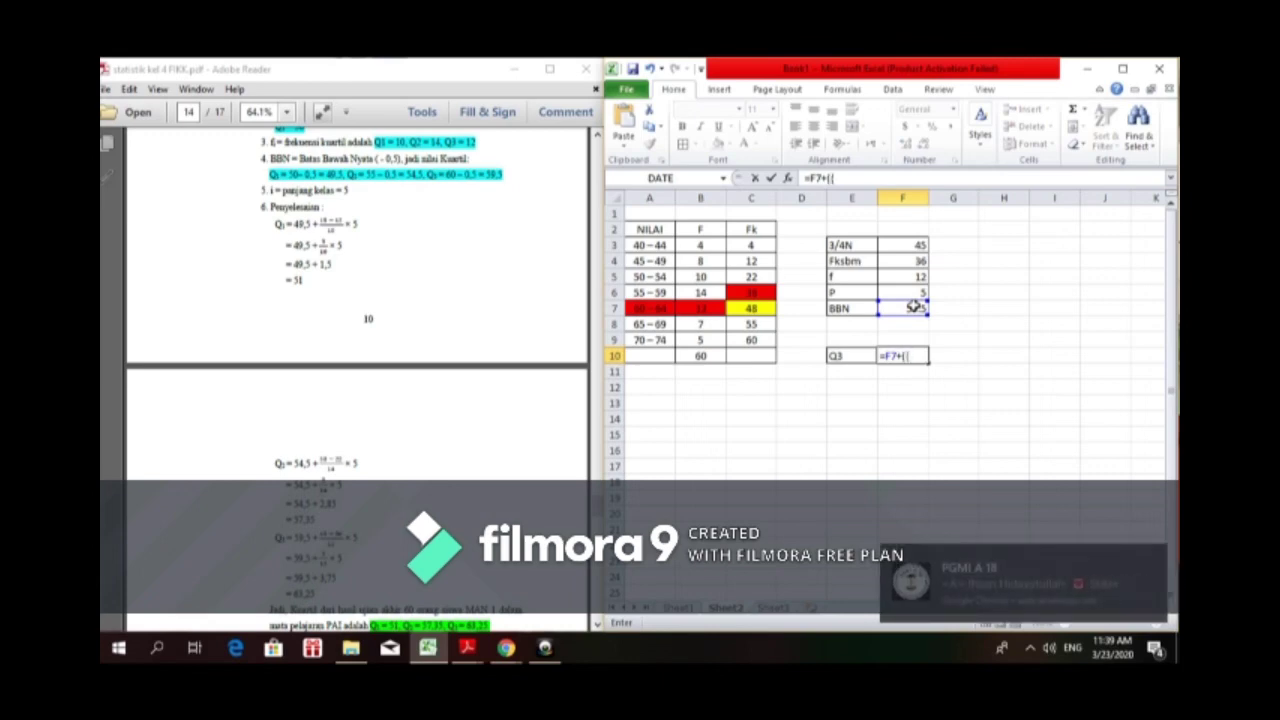
left_click(919, 247)
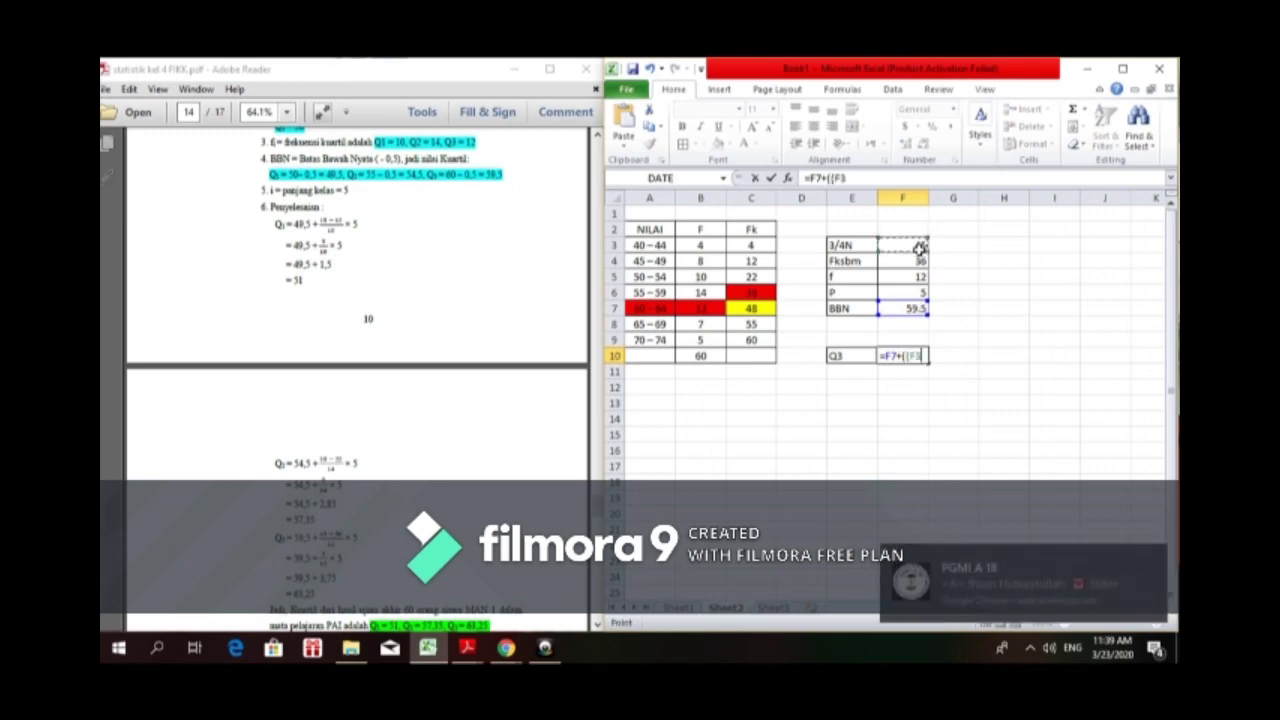
type("-")
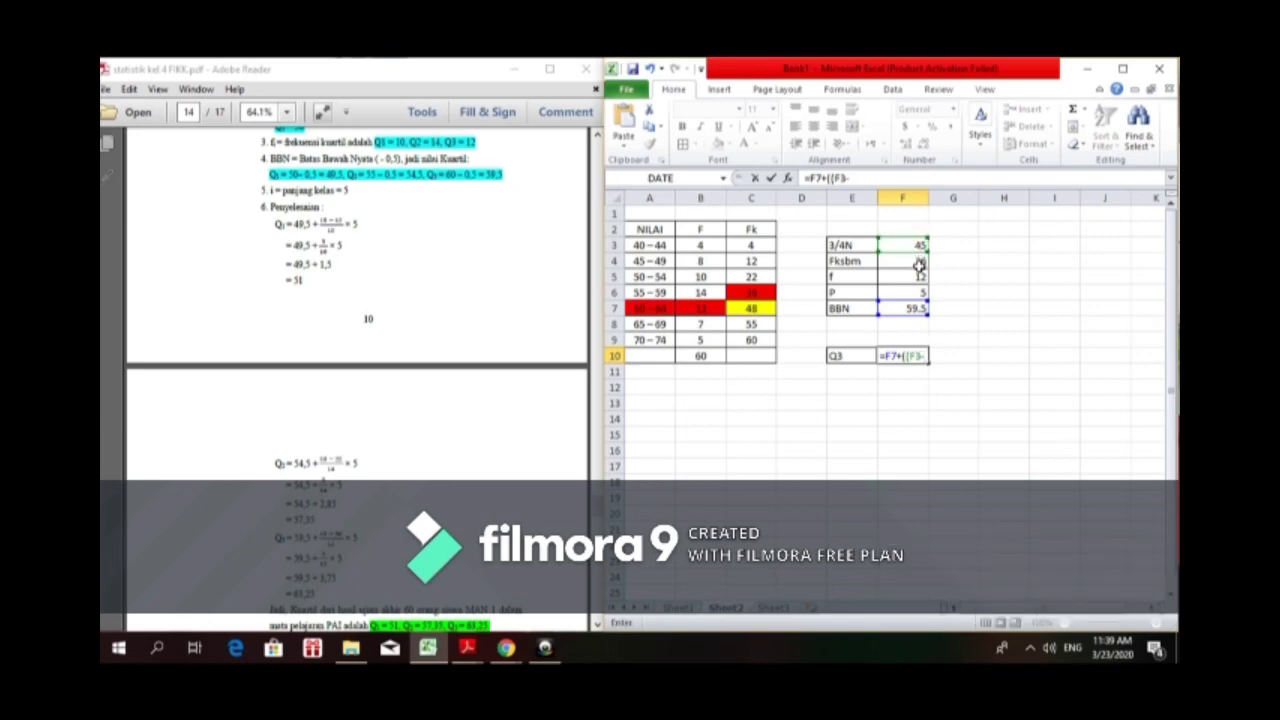
left_click(919, 262)
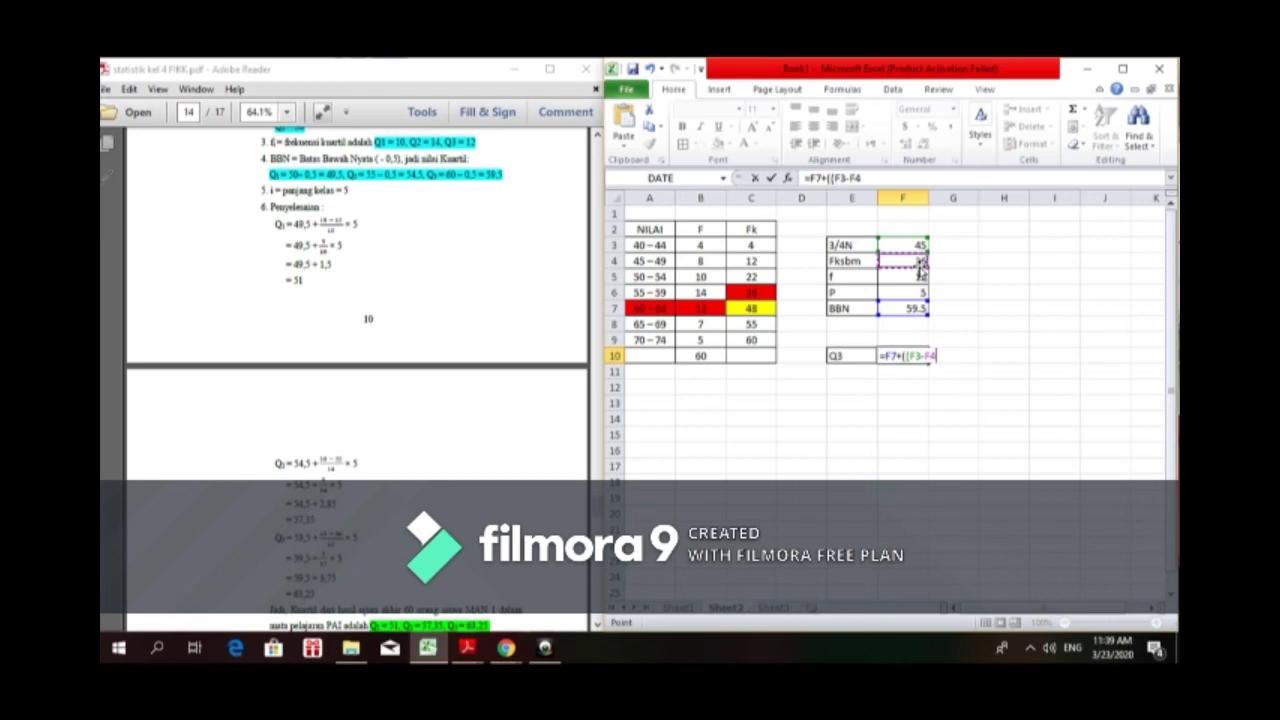
type(")/")
left_click(920, 276)
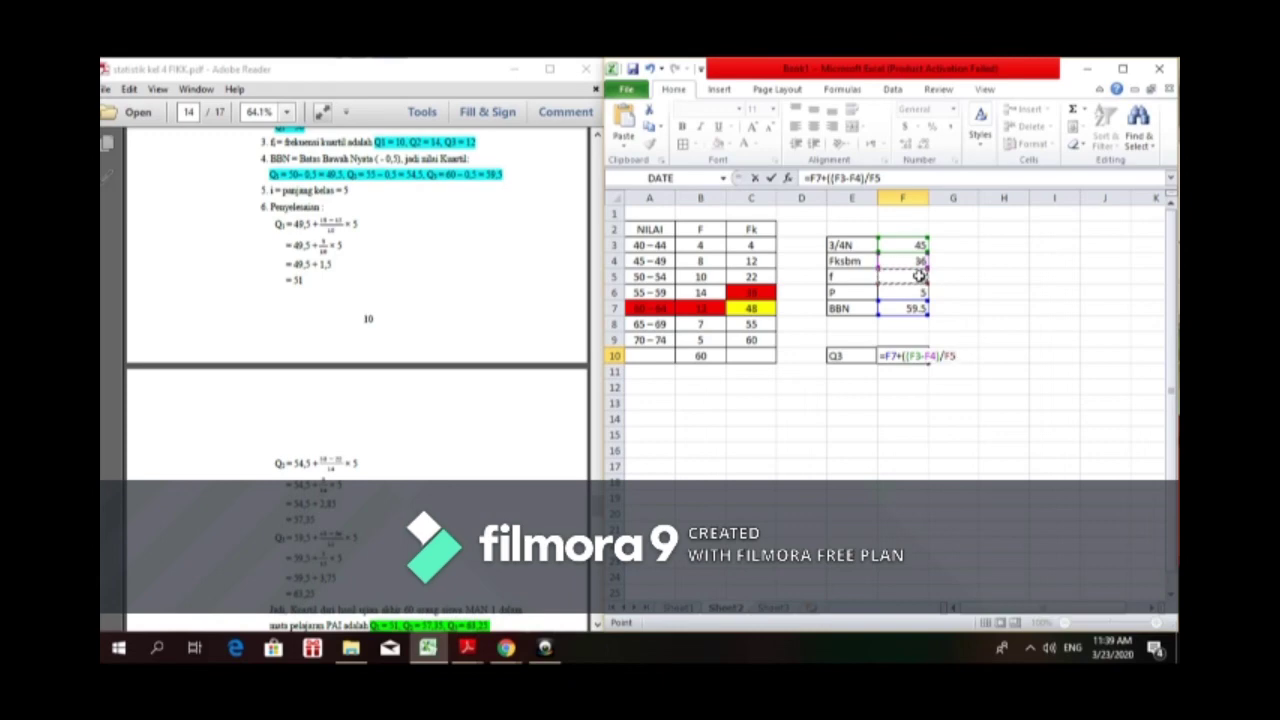
type(")*")
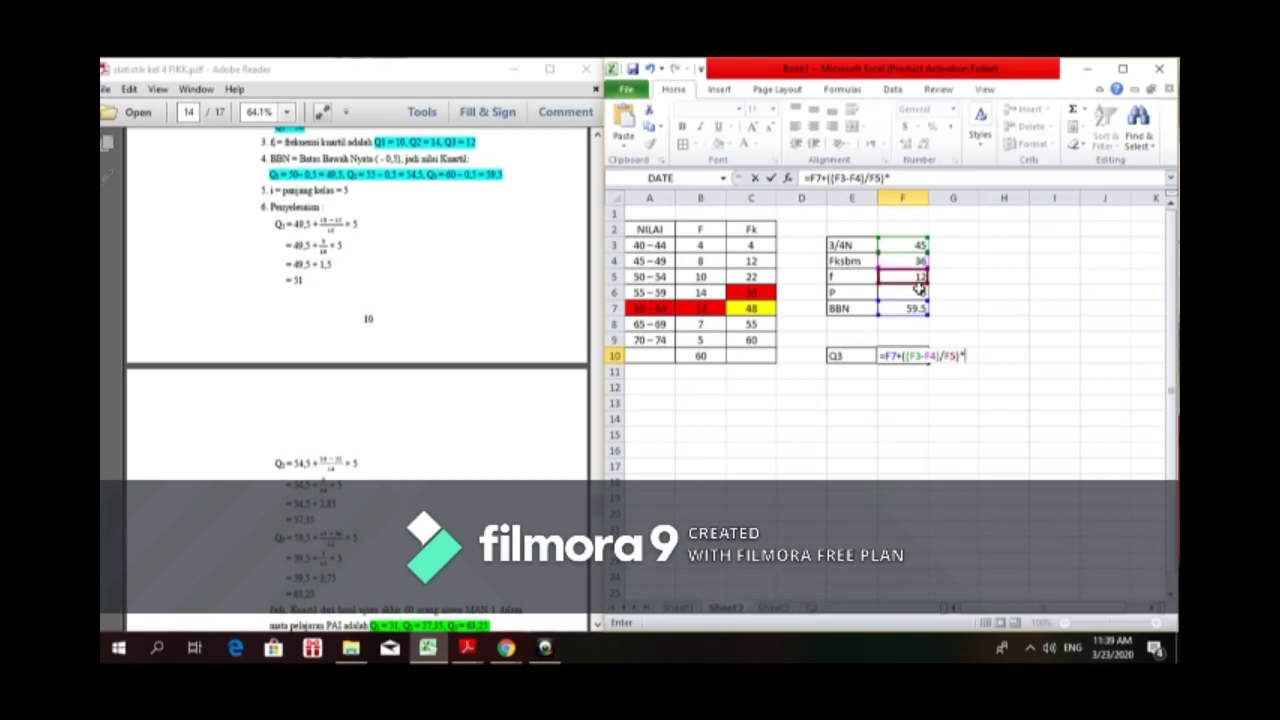
left_click(920, 292)
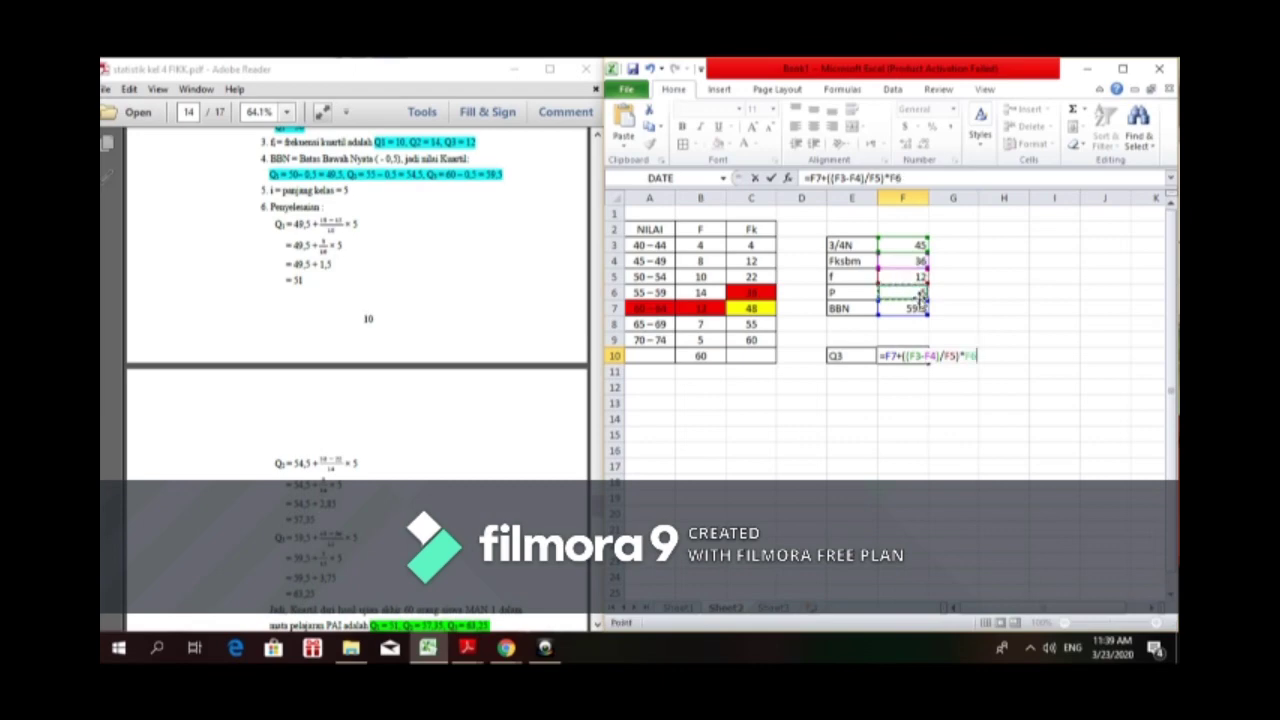
key("Return")
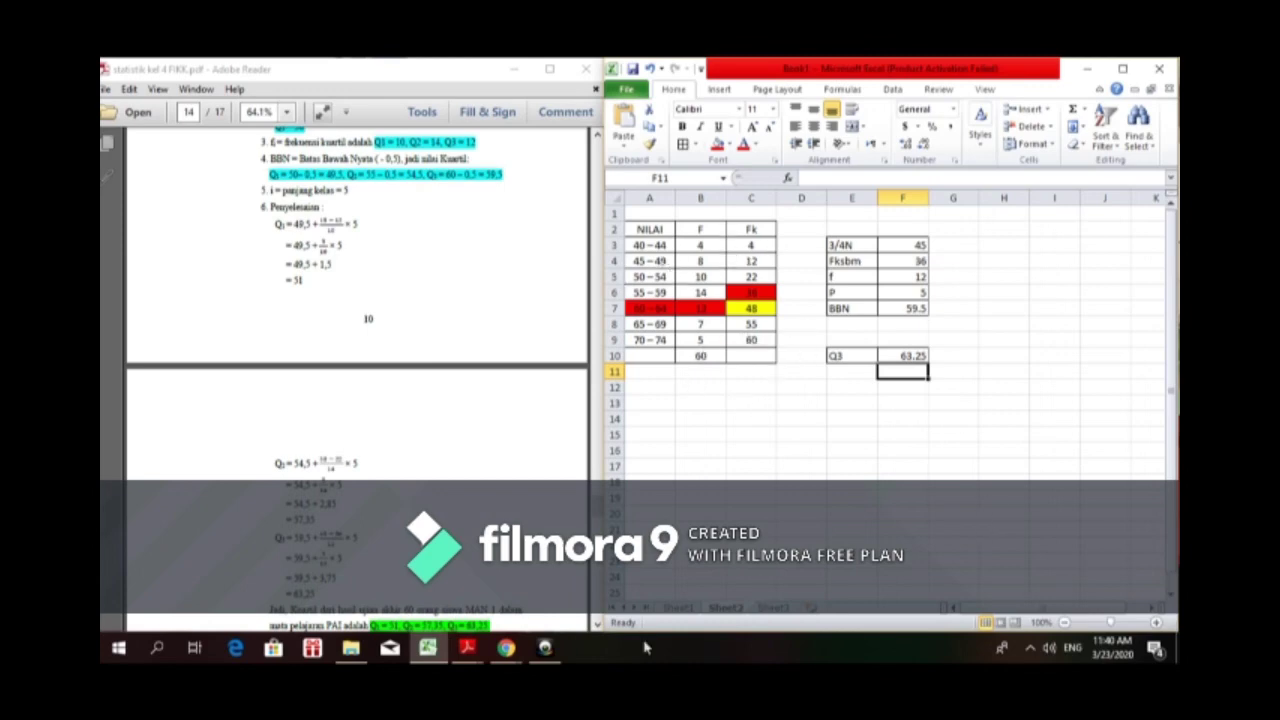
left_click(545, 648)
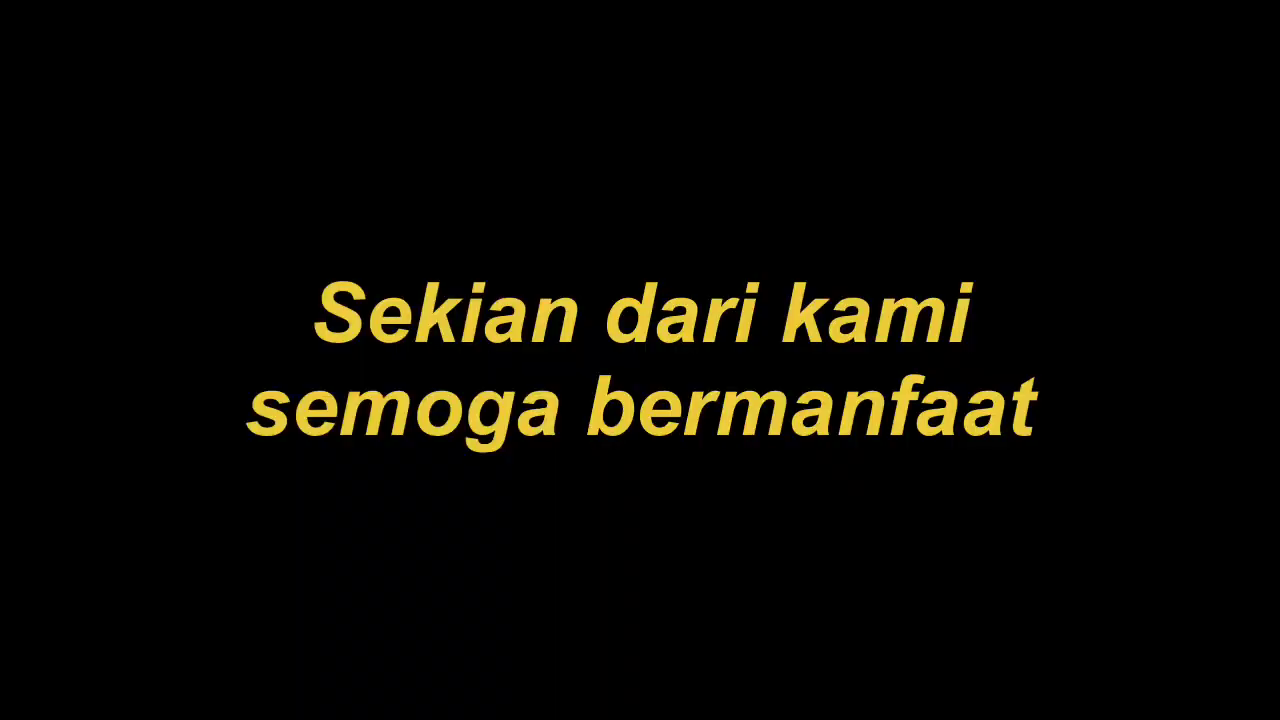